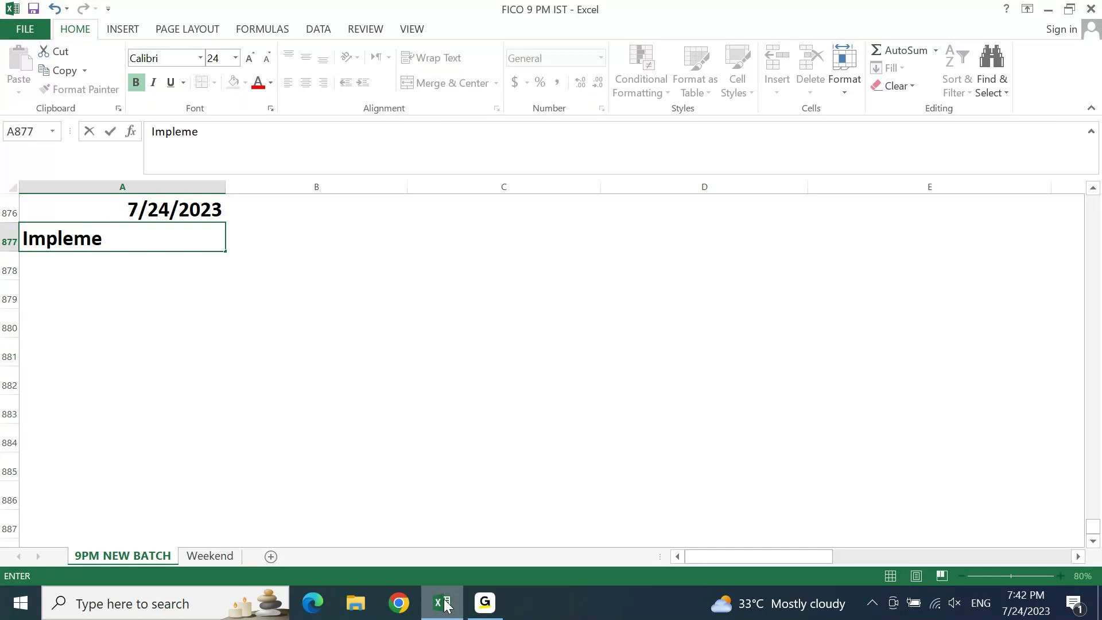
# - Enter 'Implementation Project.. Activities till Dev Client.' in cell A877, correcting the typos
pyautogui.press('BackSpace')
pyautogui.write('b')
pyautogui.press('BackSpace')
pyautogui.write('ntatio')
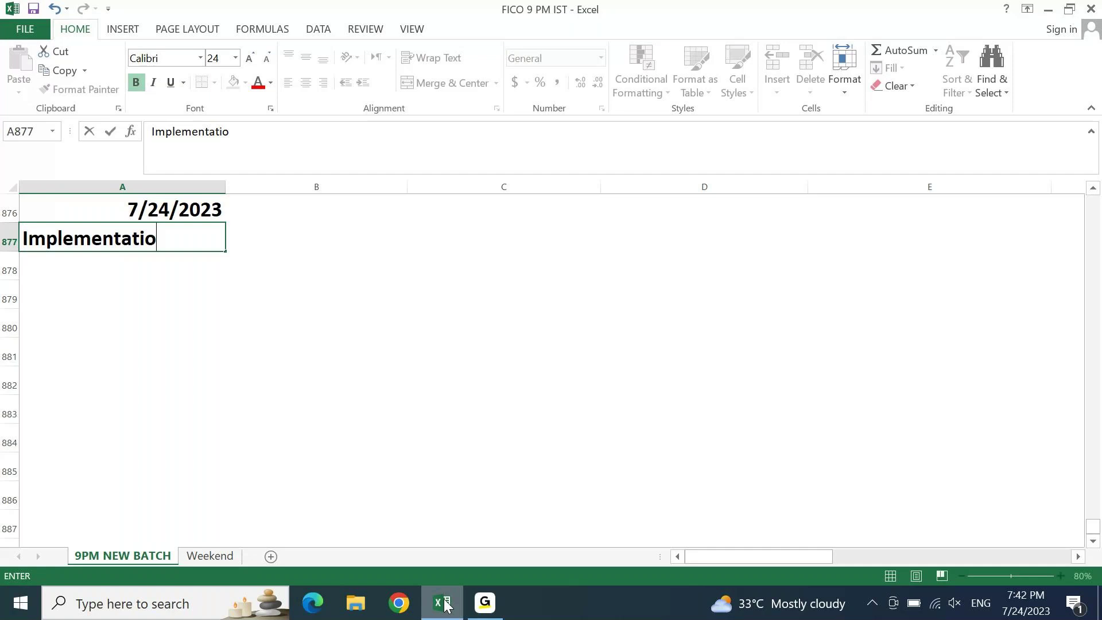
pyautogui.write('n Project')
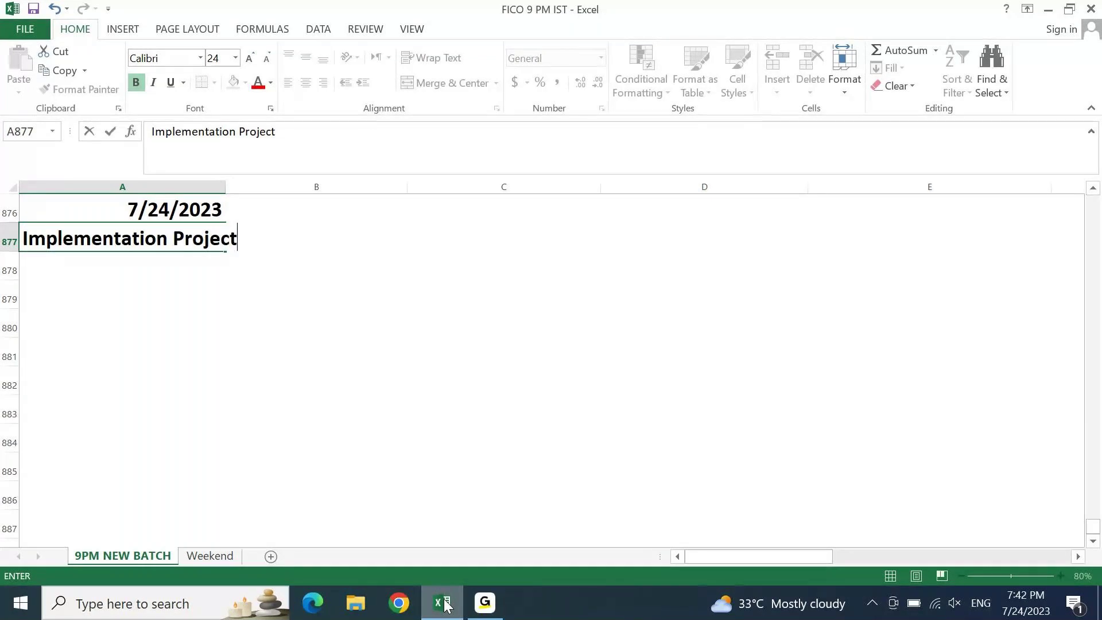
pyautogui.write('.. Activiti')
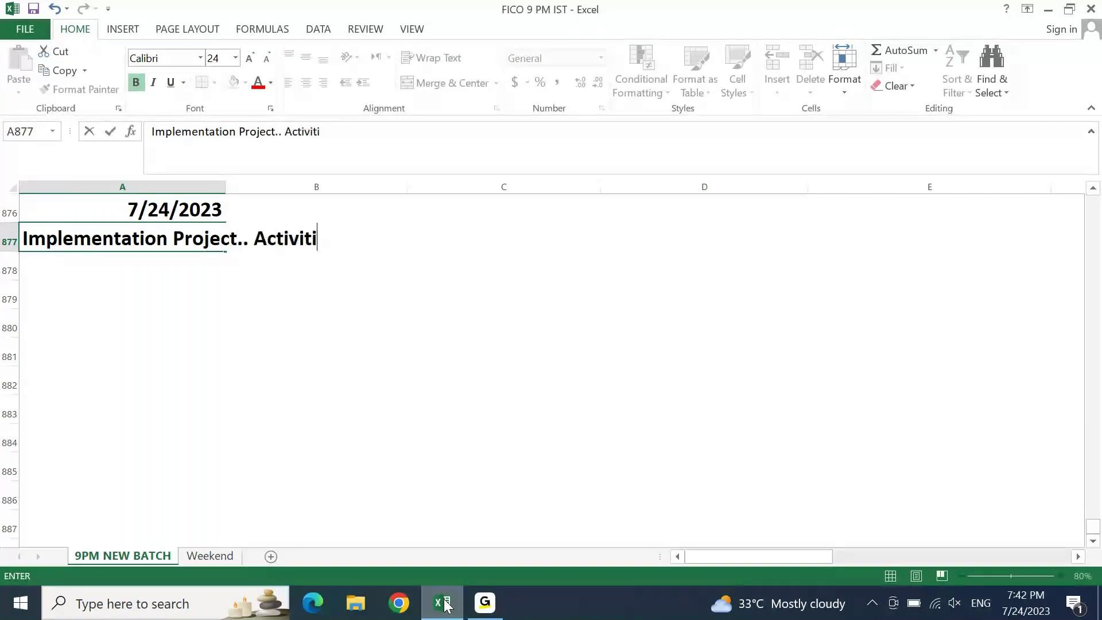
pyautogui.write('es till Dev CLi')
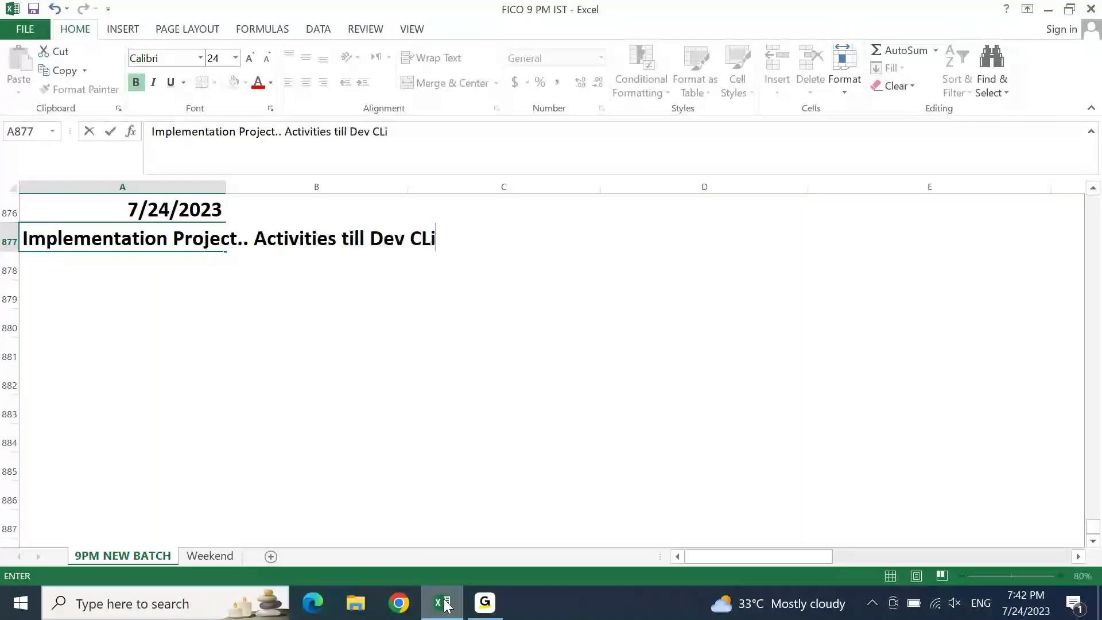
pyautogui.write('ent.')
pyautogui.press('Return')
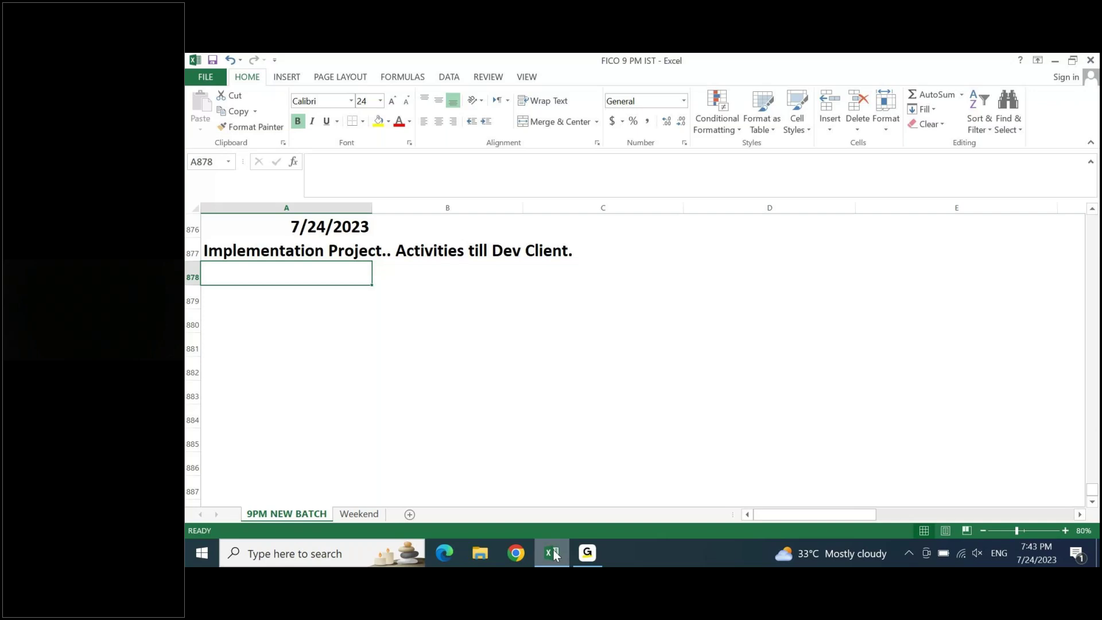
# - Enter 'In Dev Client.' in A878 and begin 'We will' on the next row
pyautogui.press('Down')
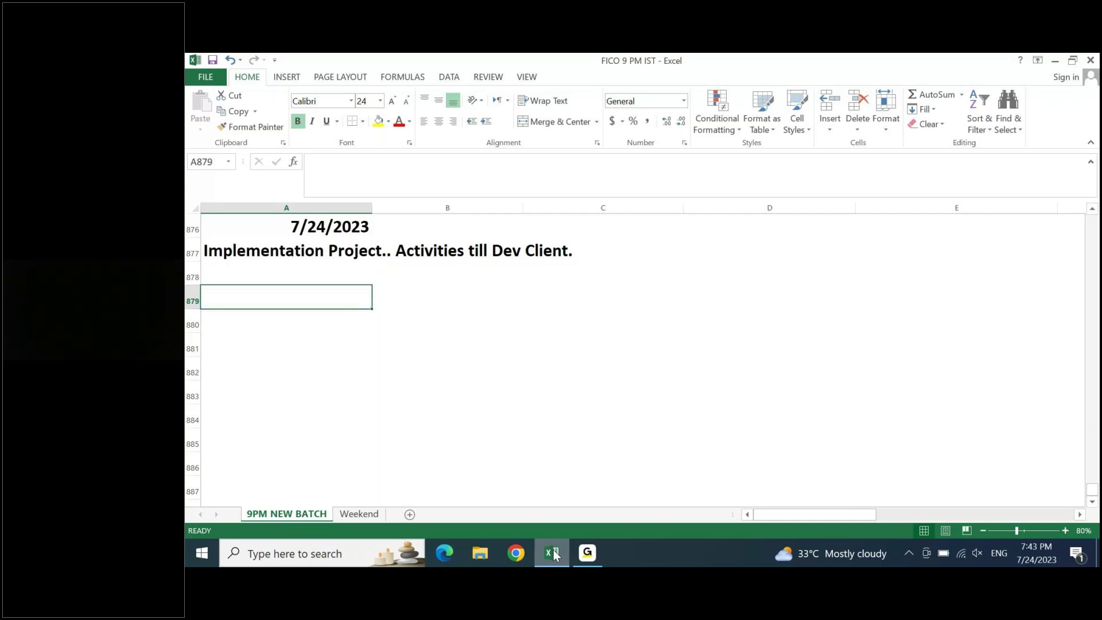
pyautogui.press('Up')
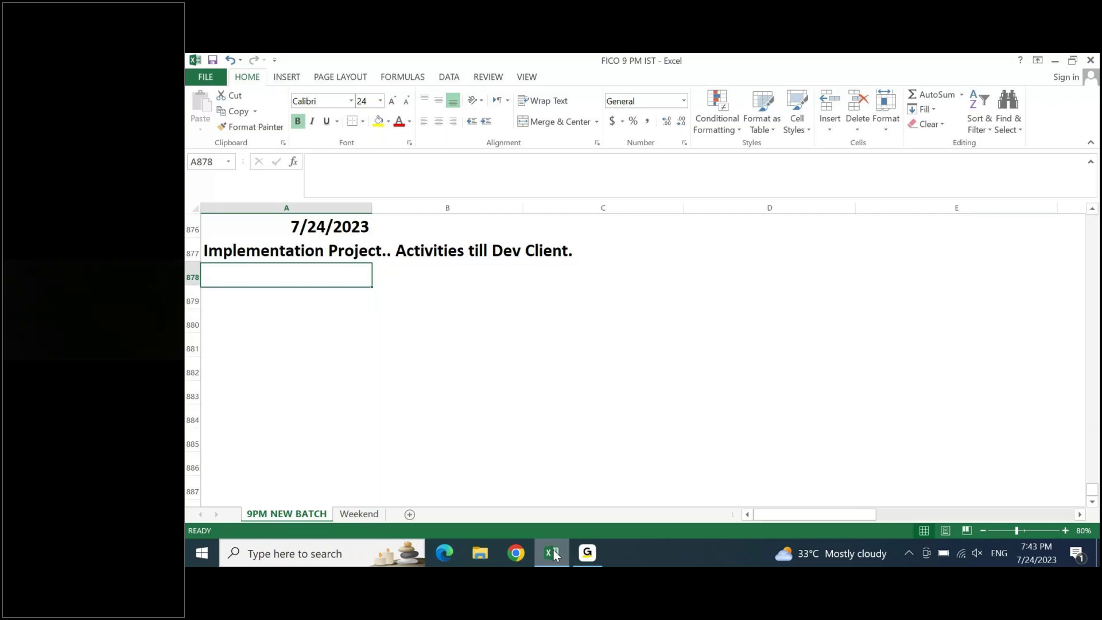
pyautogui.write('In Dev')
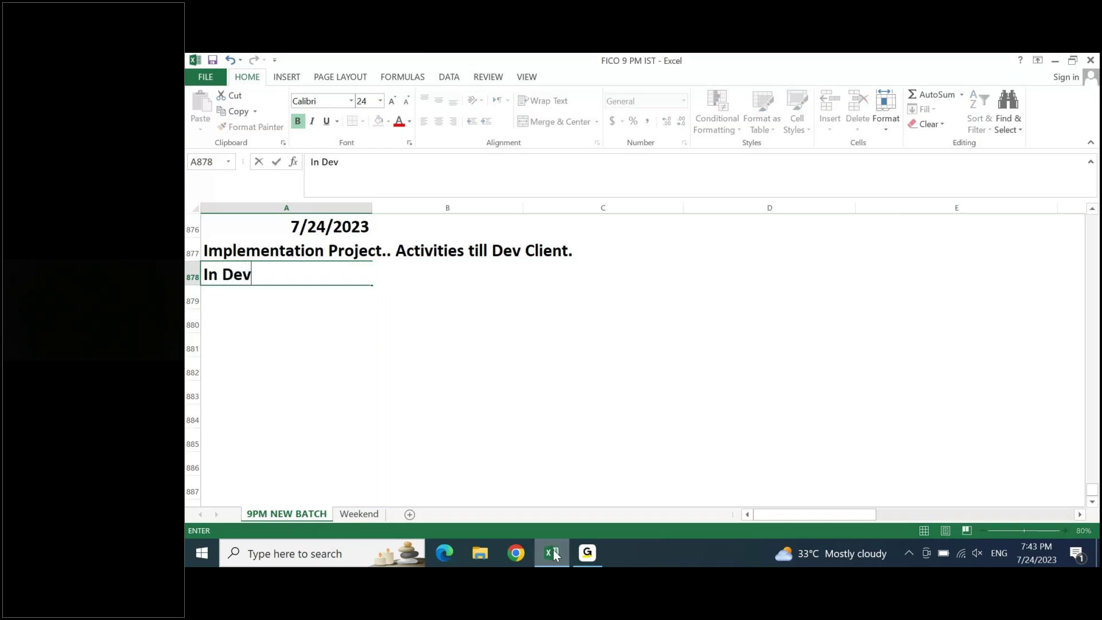
pyautogui.write(' Client.')
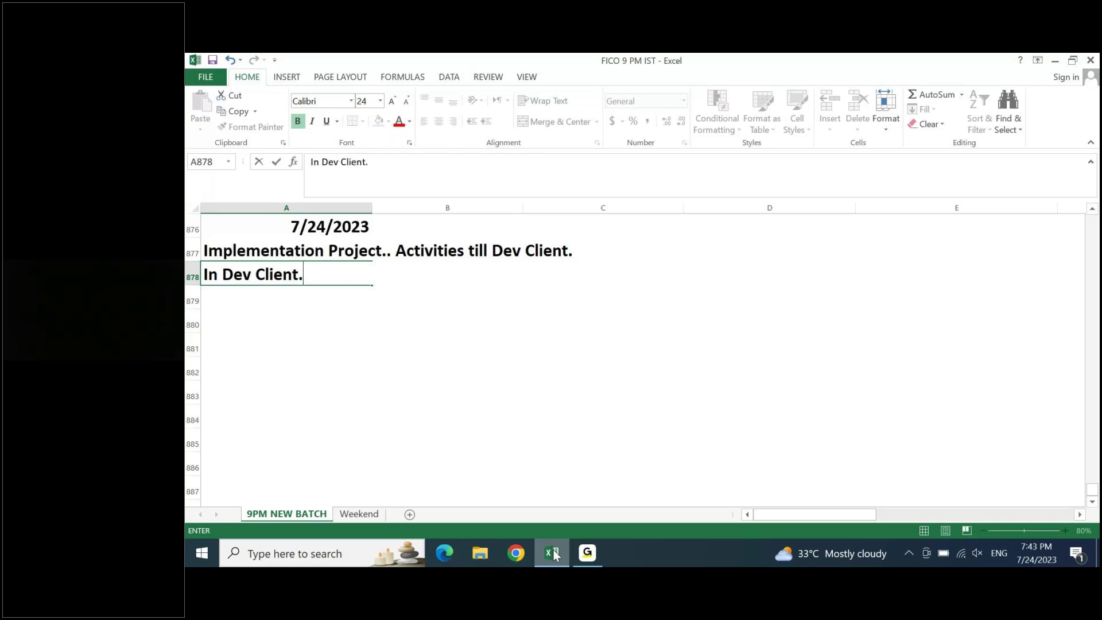
pyautogui.press('Return')
pyautogui.write('We will')
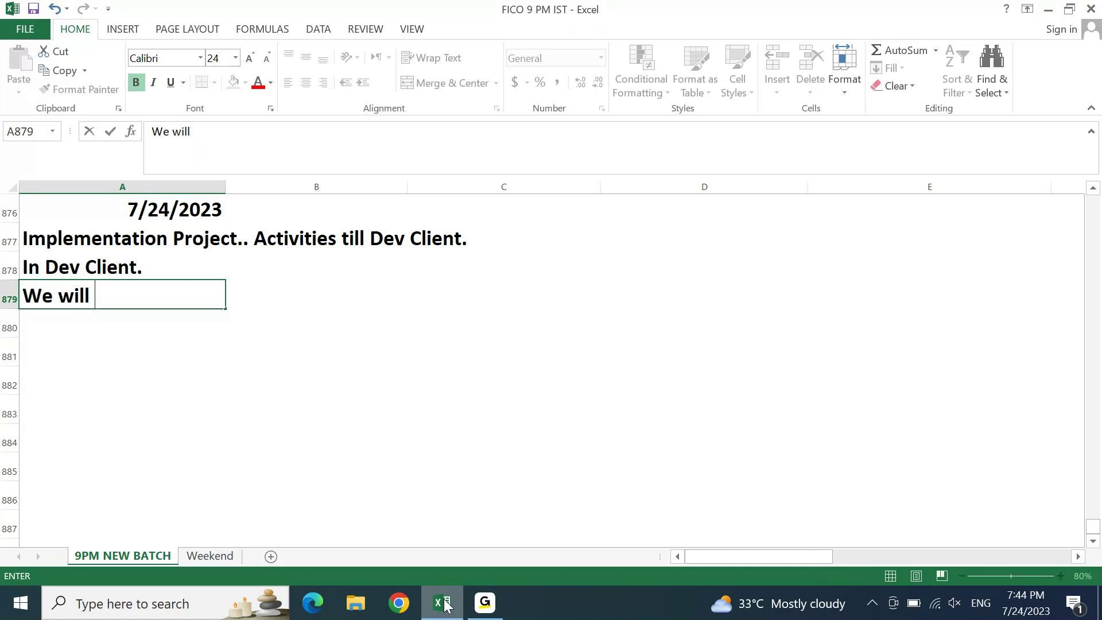
# - Finish the A879 sentence: 'We will Perform Unit Testing and We will prepare Unit Test Document'
pyautogui.write('Perfot')
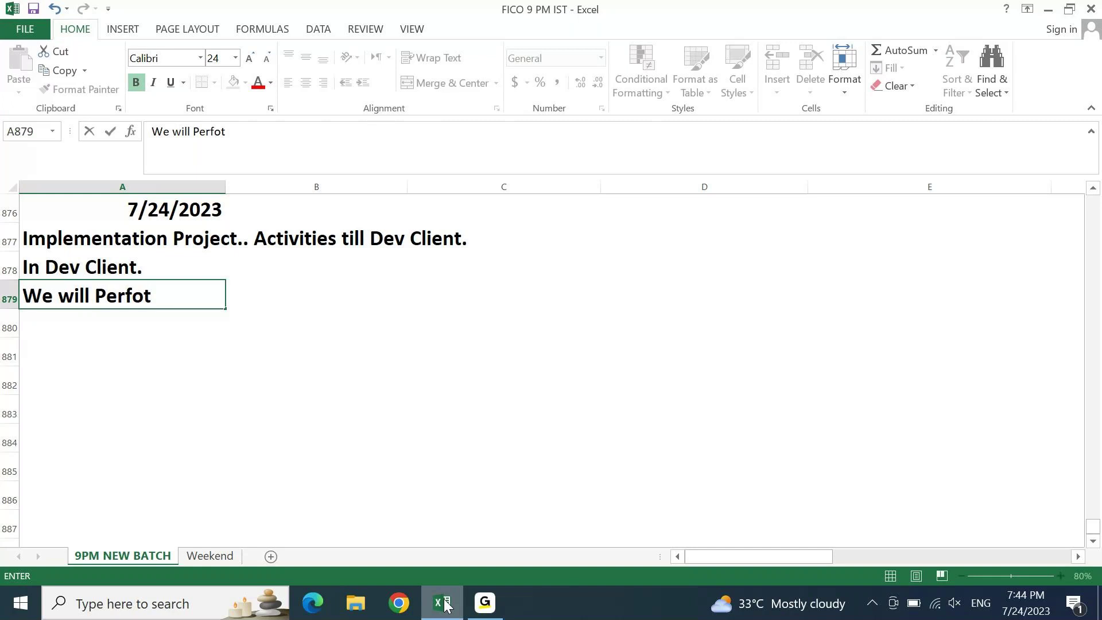
pyautogui.press('BackSpace')
pyautogui.write('rm Uit')
pyautogui.press('BackSpace')
pyautogui.press('BackSpace')
pyautogui.write('nit T')
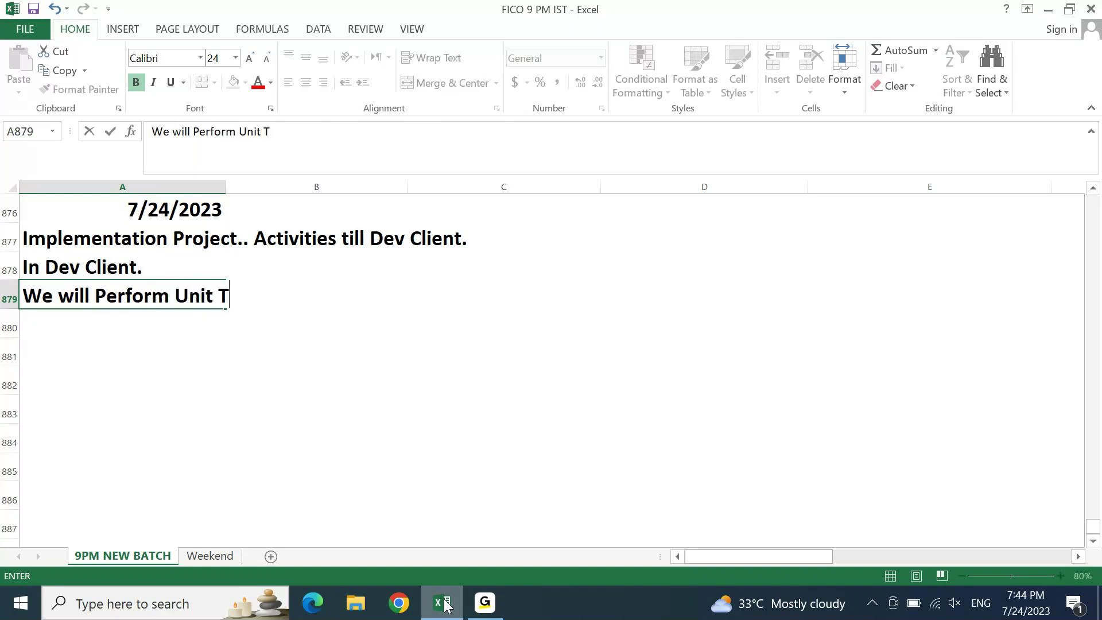
pyautogui.write('esting ')
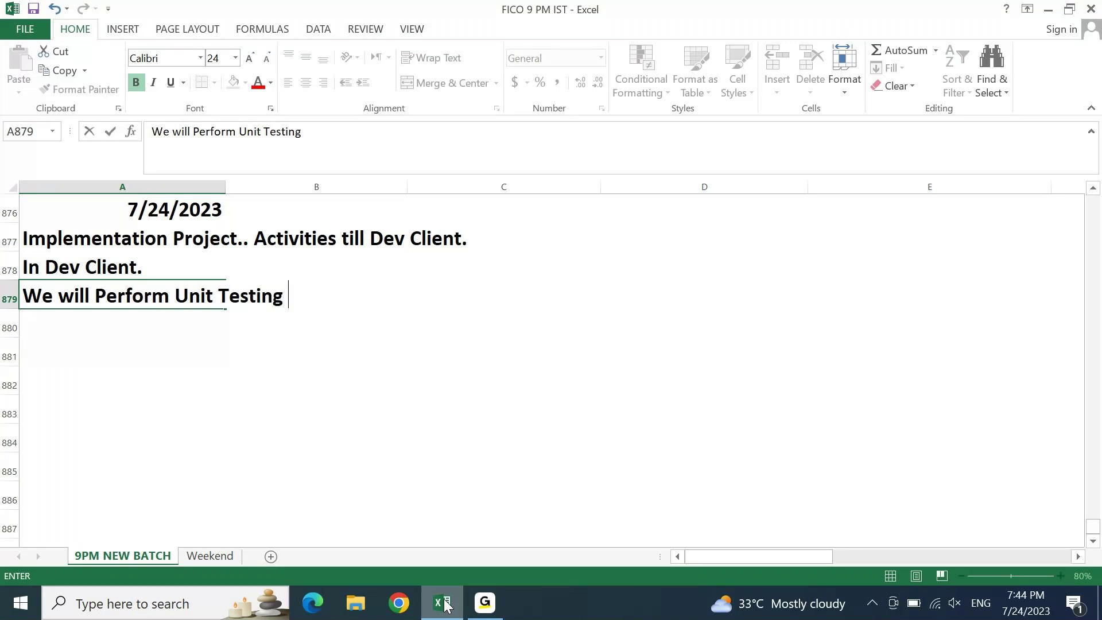
pyautogui.write('and We will pre')
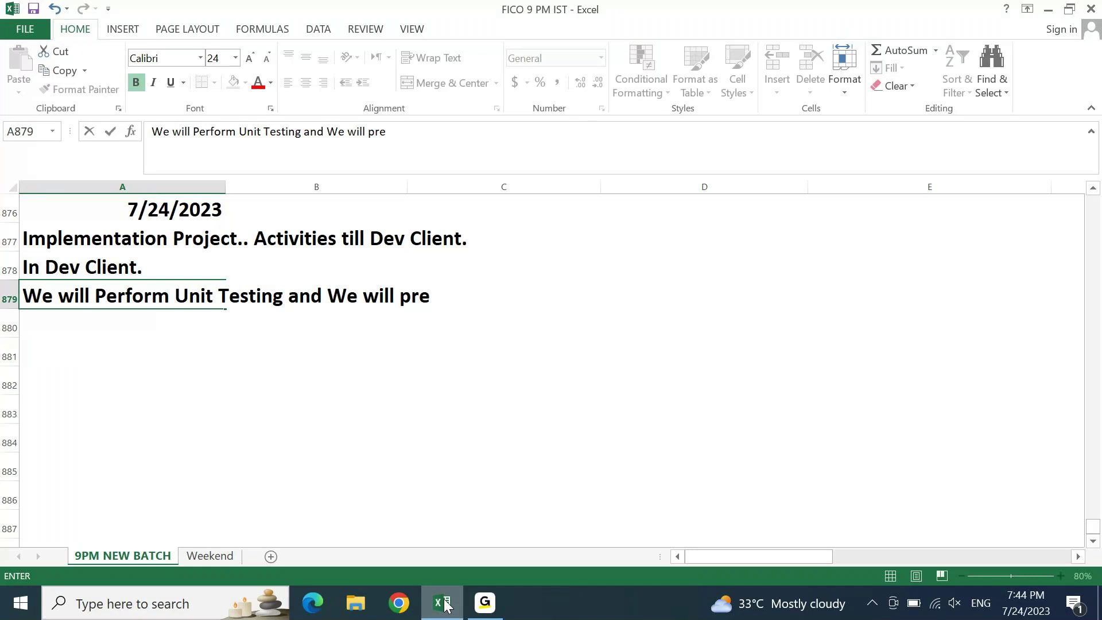
pyautogui.write('pare UNit')
pyautogui.press('BackSpace')
pyautogui.press('BackSpace')
pyautogui.press('BackSpace')
pyautogui.write('nit Test')
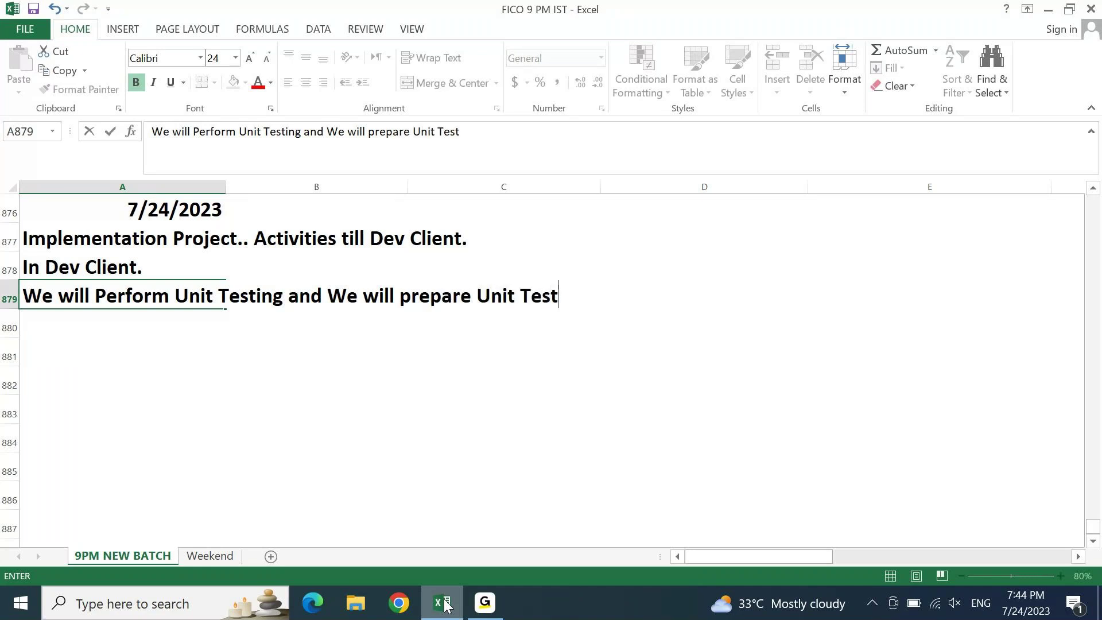
pyautogui.write(' Document')
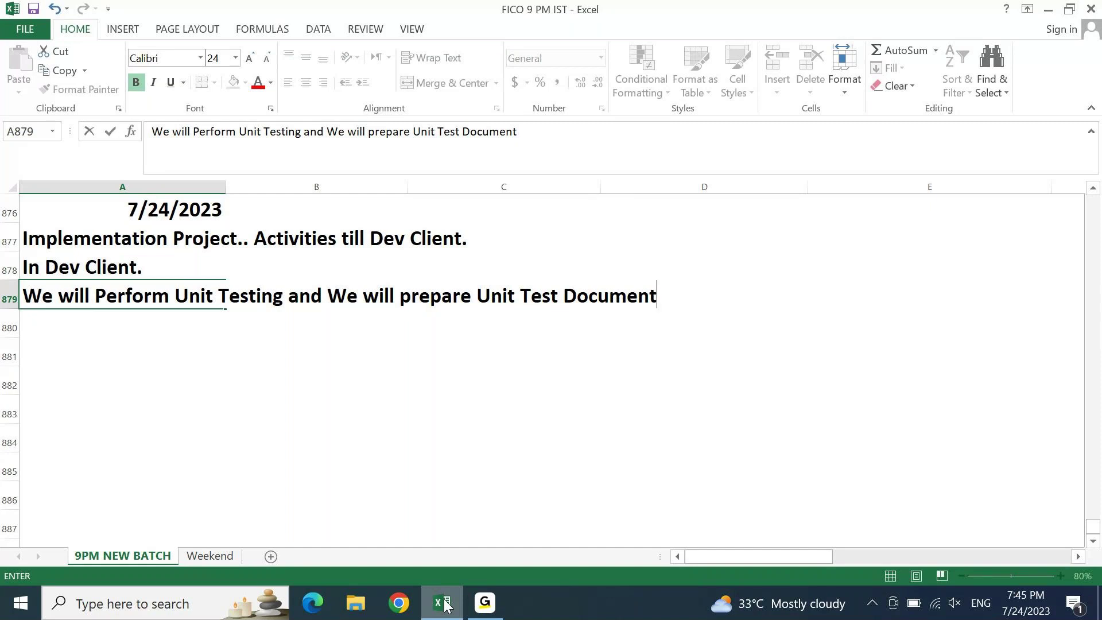
pyautogui.press('Return')
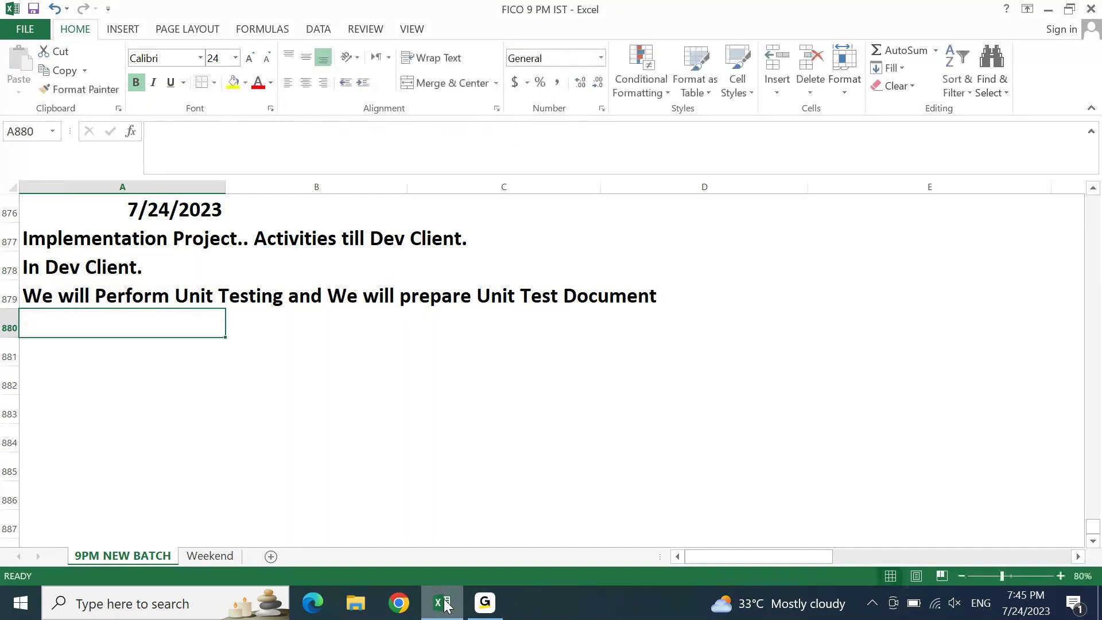
# - Enter 'We will also create Configuration Document' in cell A880
pyautogui.write('We will also create C')
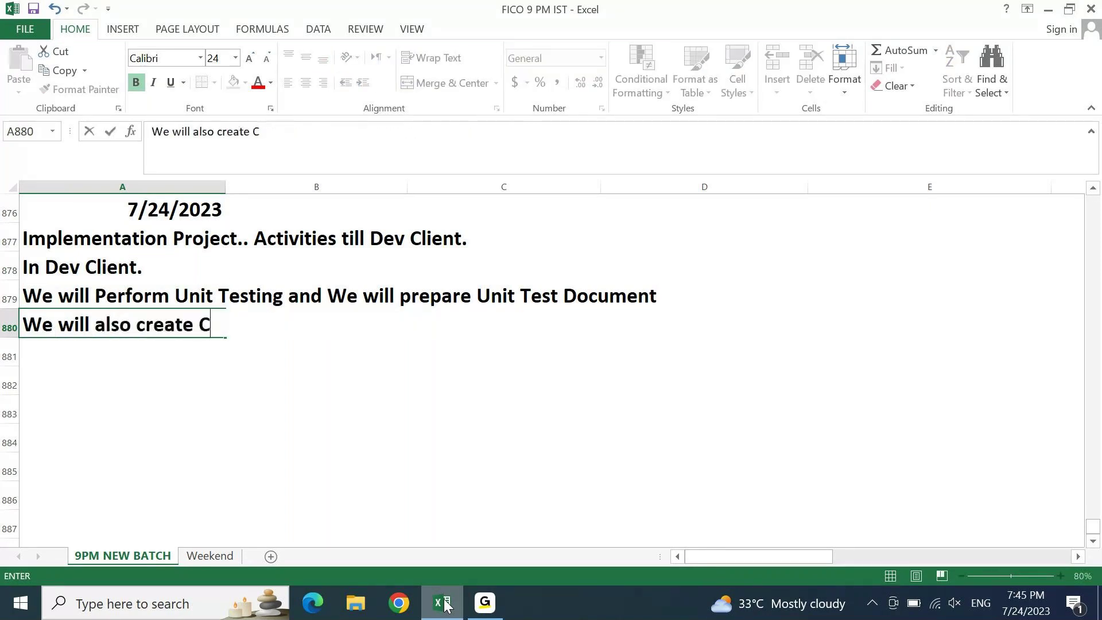
pyautogui.write('onfiguration o')
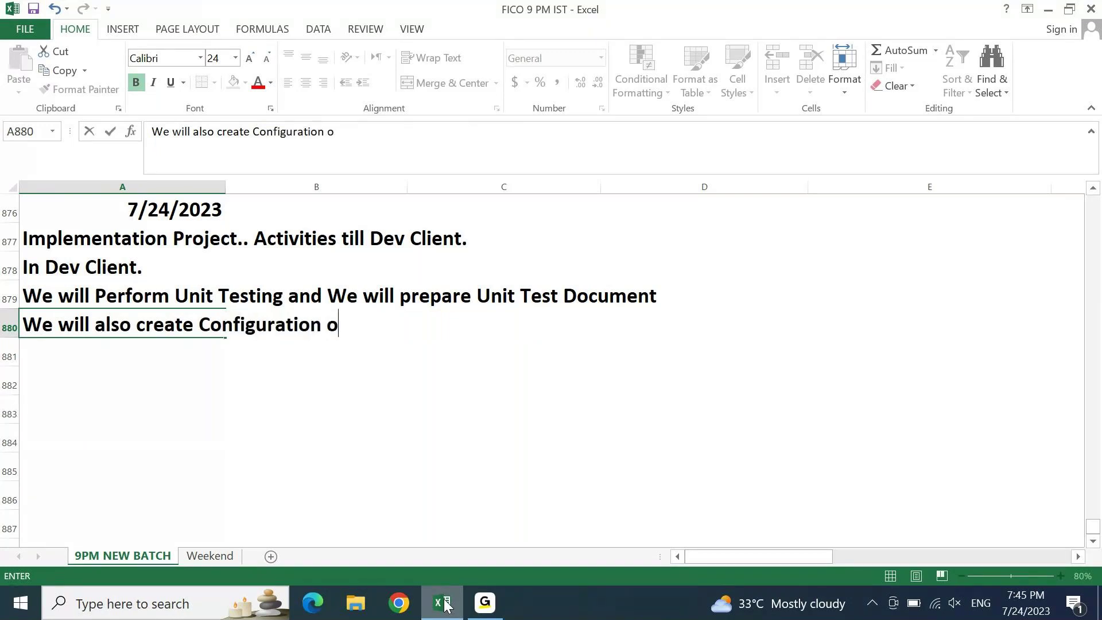
pyautogui.press('BackSpace')
pyautogui.write('Document')
pyautogui.press('Return')
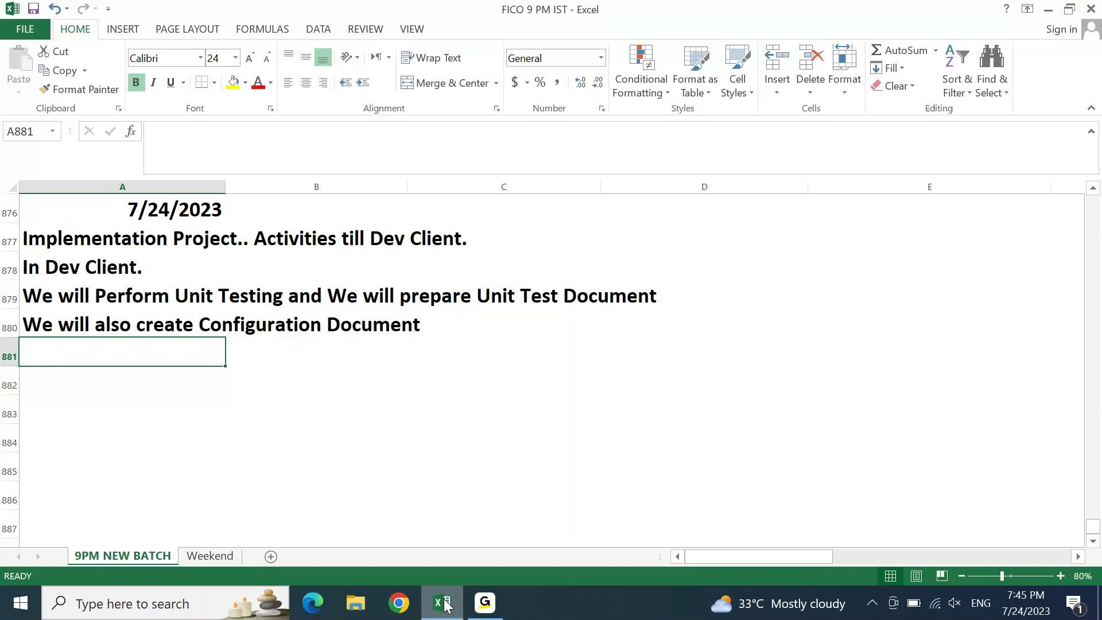
# - Enter 'Test Scripts/Cases' in cell A881, fixing the typo
pyautogui.press('Up')
pyautogui.press('Down')
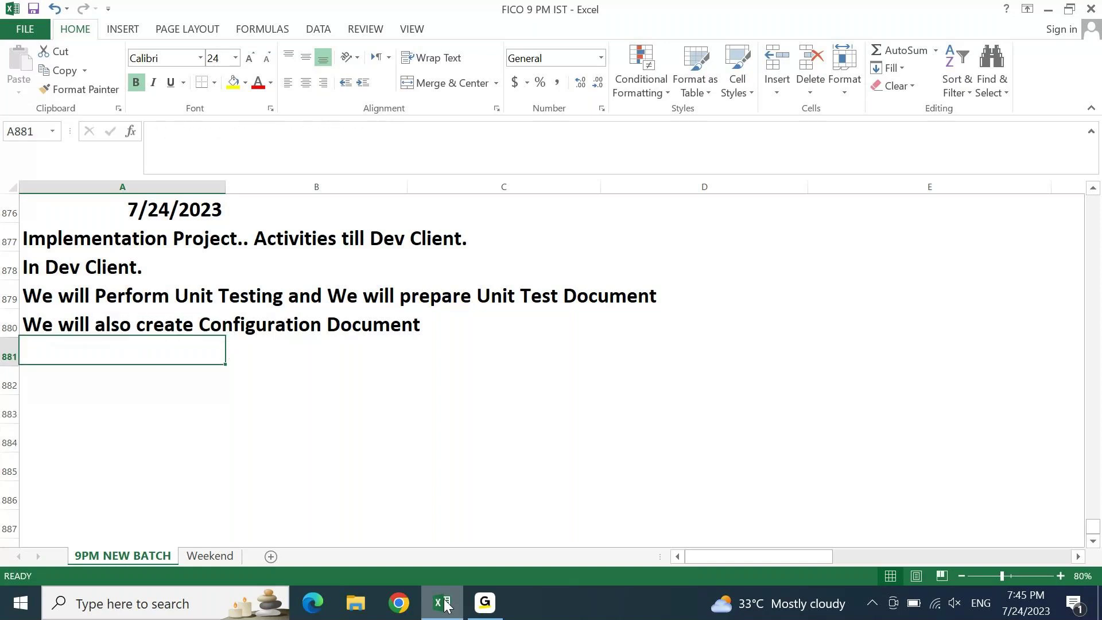
pyautogui.press('Down')
pyautogui.press('Up')
pyautogui.write('Tese')
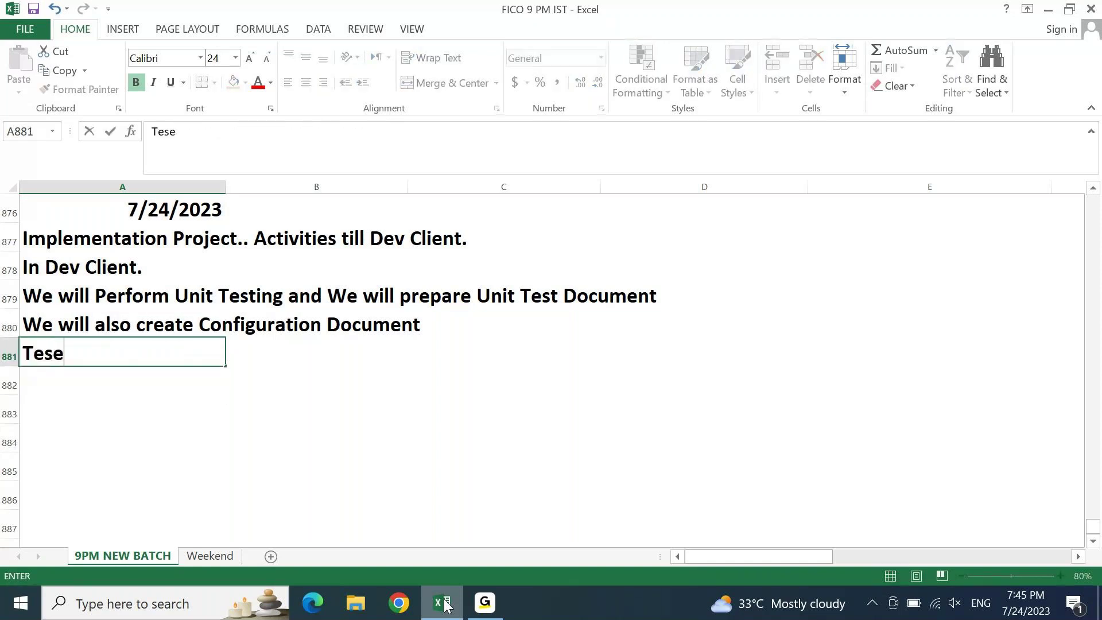
pyautogui.press('BackSpace')
pyautogui.press('BackSpace')
pyautogui.write('t Scripts')
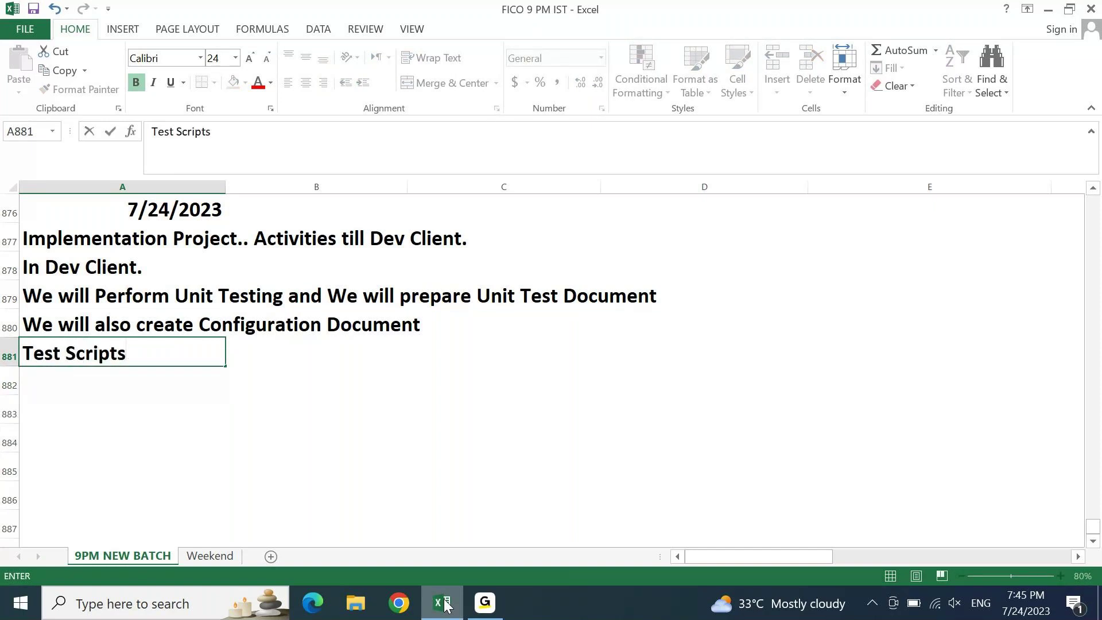
pyautogui.write('/Cases')
pyautogui.press('Return')
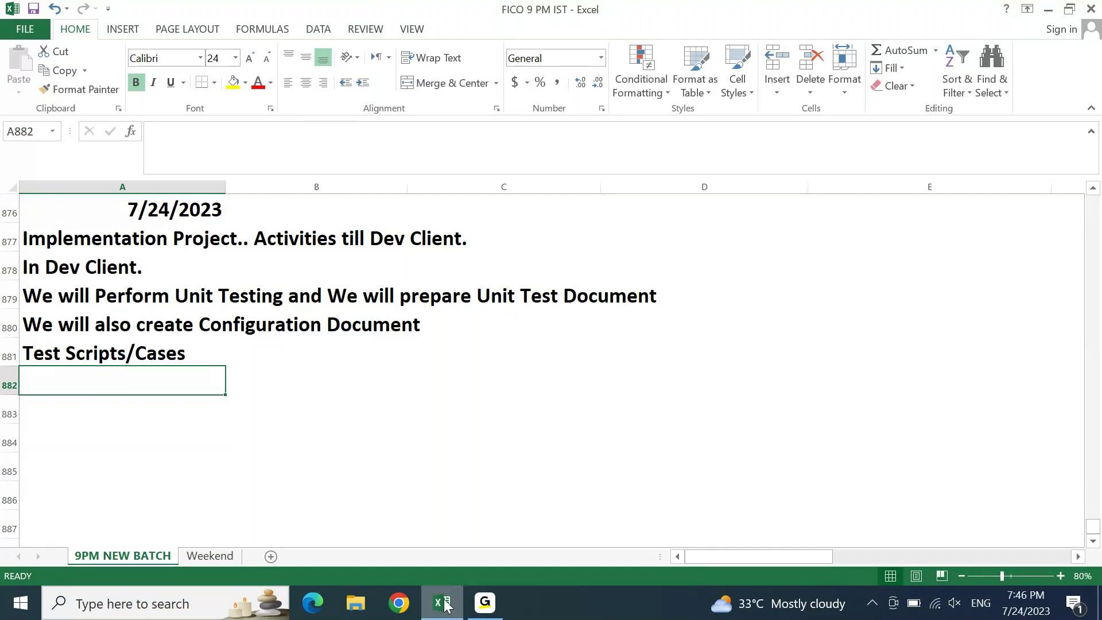
# - List GL Module, AP Module and AR Module in cells A882 to A884
pyautogui.write('GL Module')
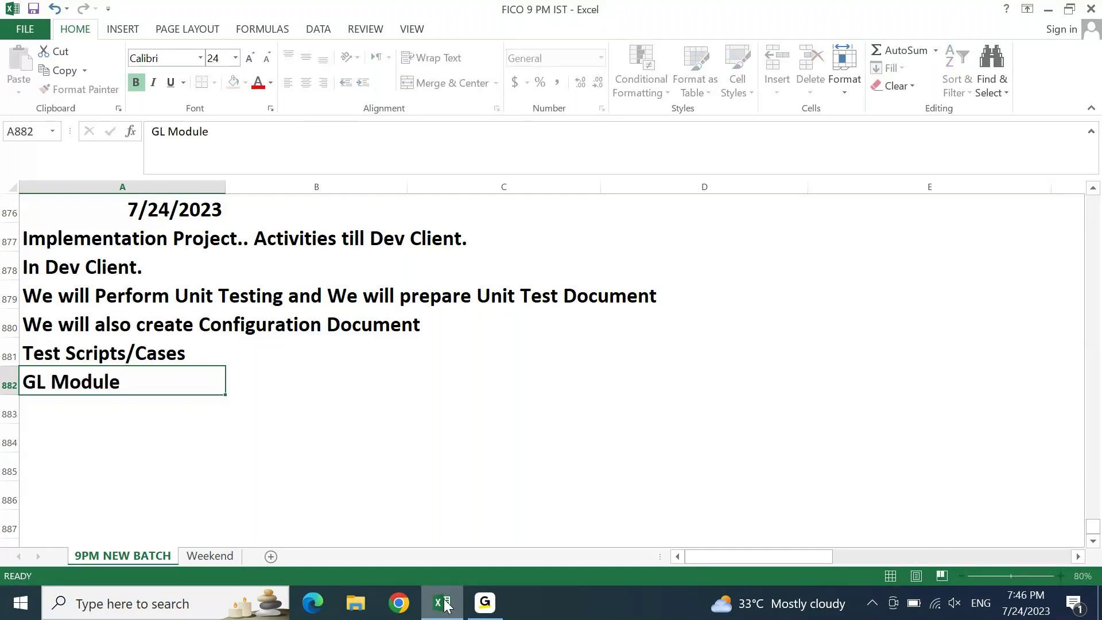
pyautogui.press('Return')
pyautogui.write('AP ')
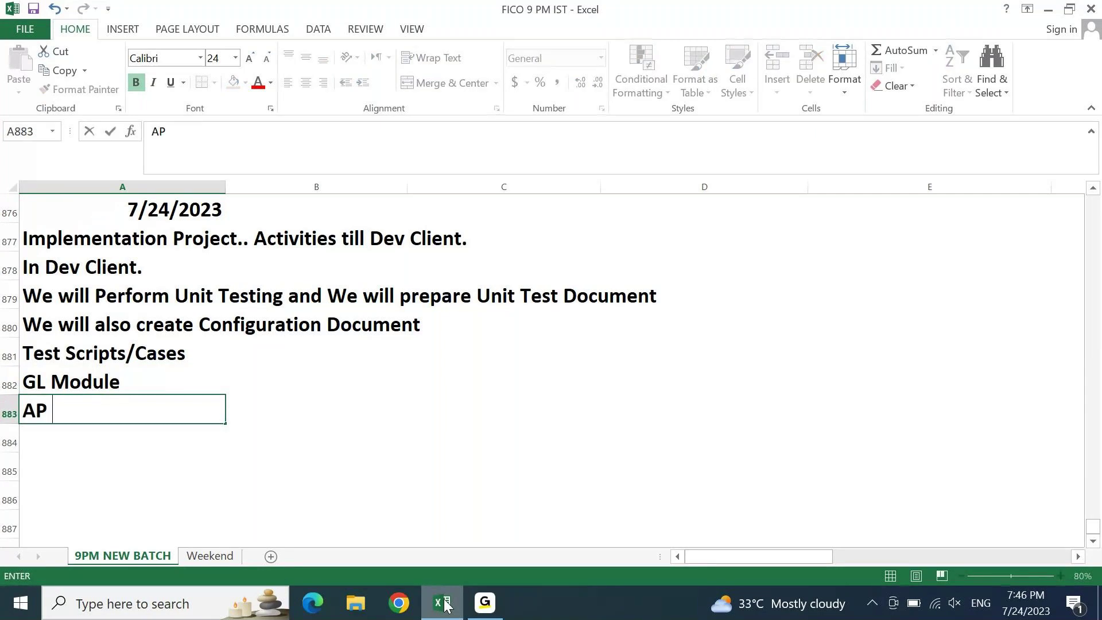
pyautogui.write('Module')
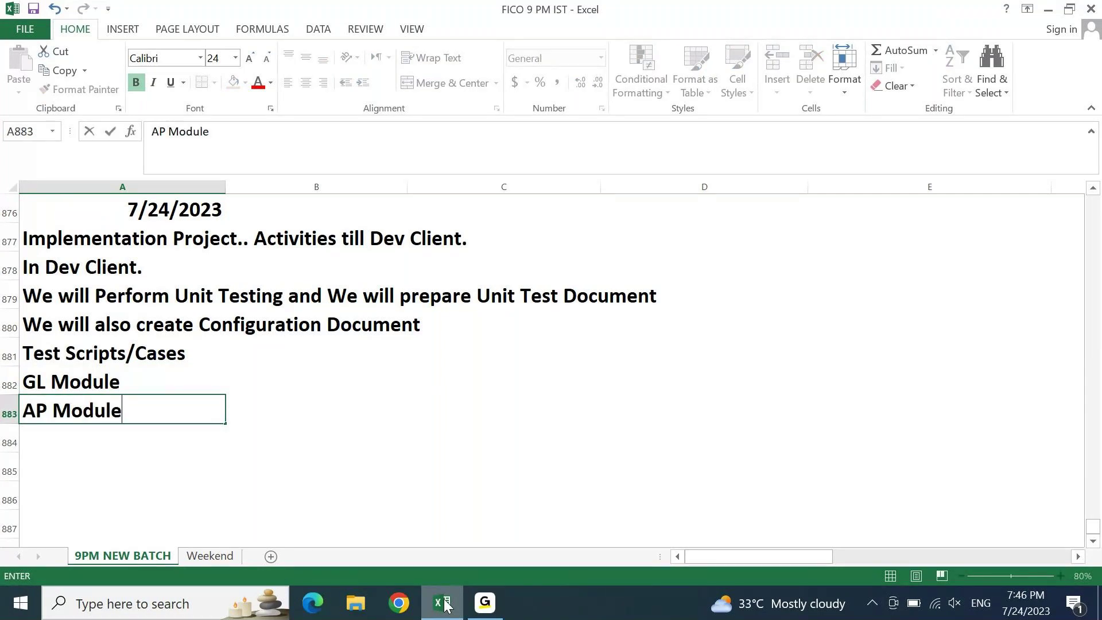
pyautogui.press('Return')
pyautogui.write('A')
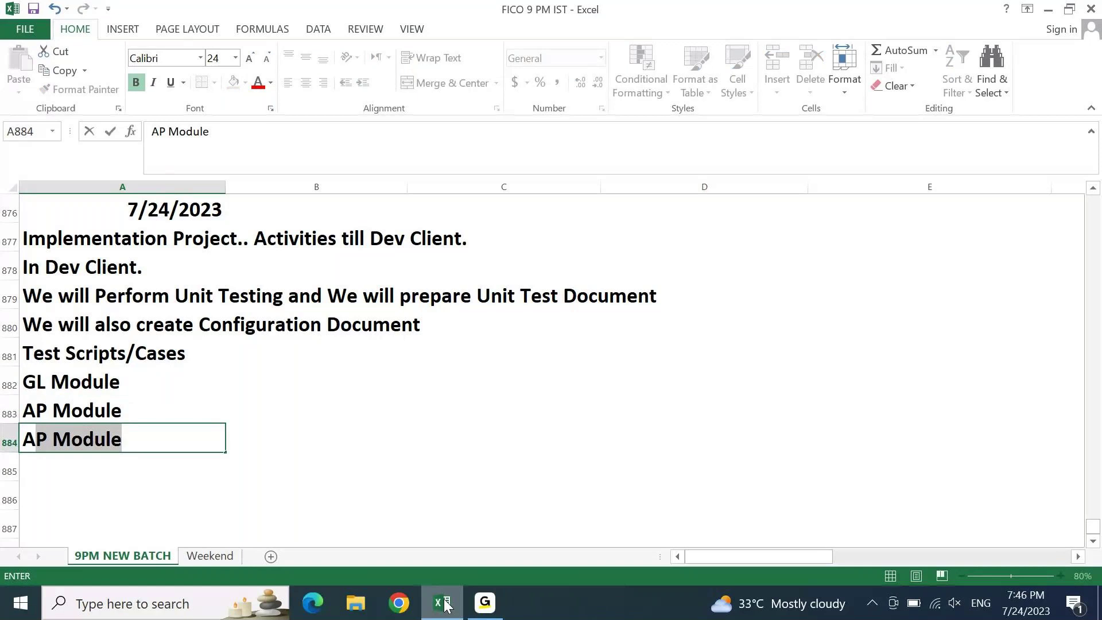
pyautogui.write('R Module')
pyautogui.press('Return')
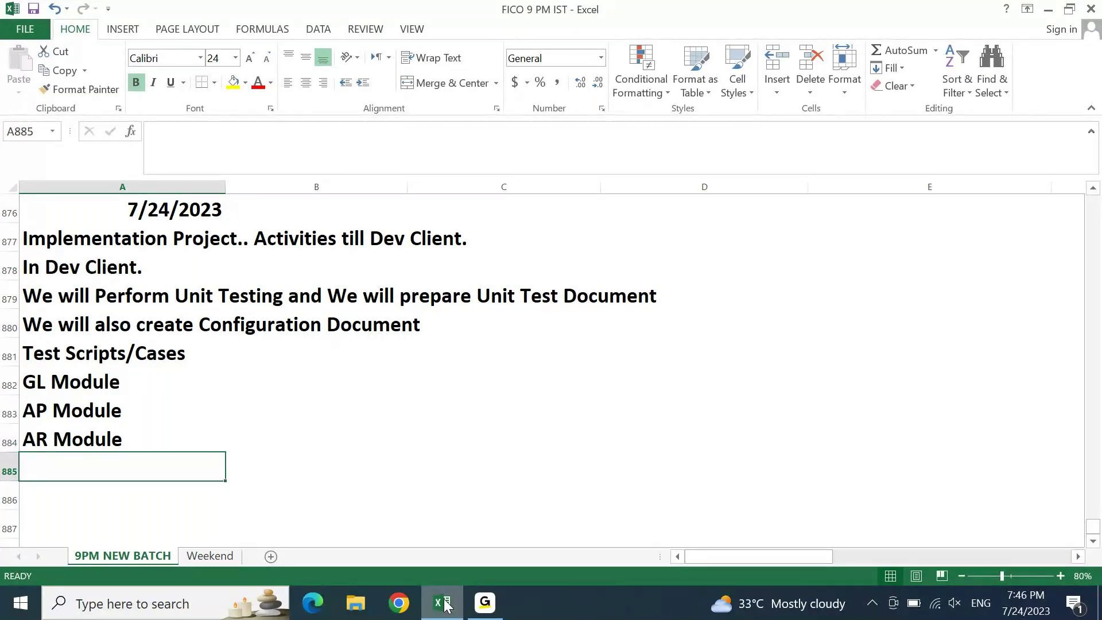
pyautogui.press('Up')
pyautogui.press('Up')
pyautogui.press('Up')
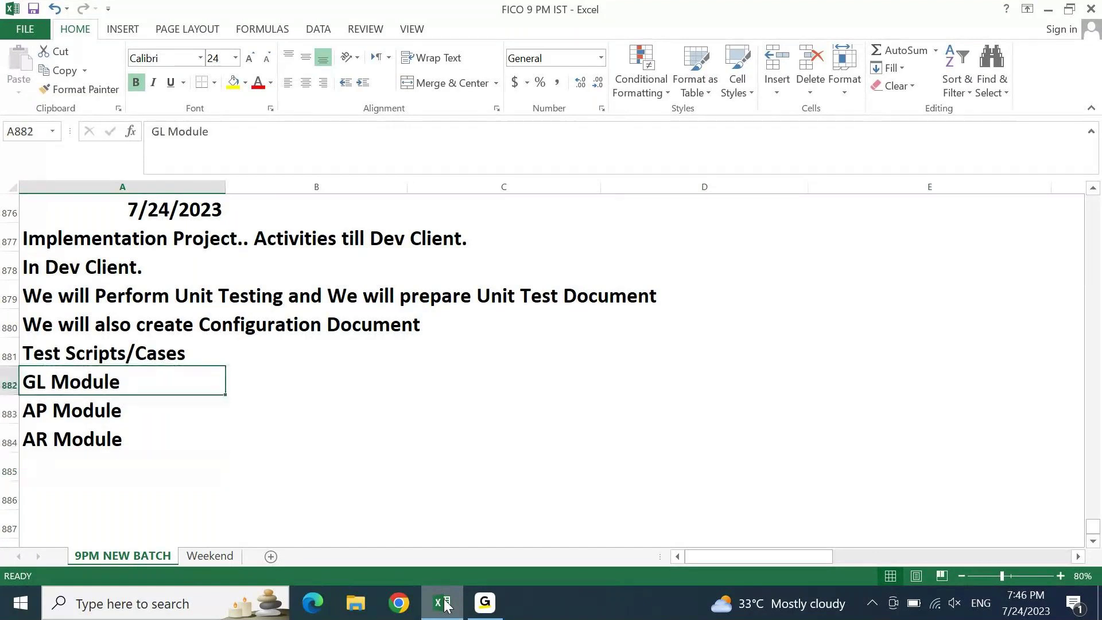
pyautogui.press('Down')
pyautogui.press('Down')
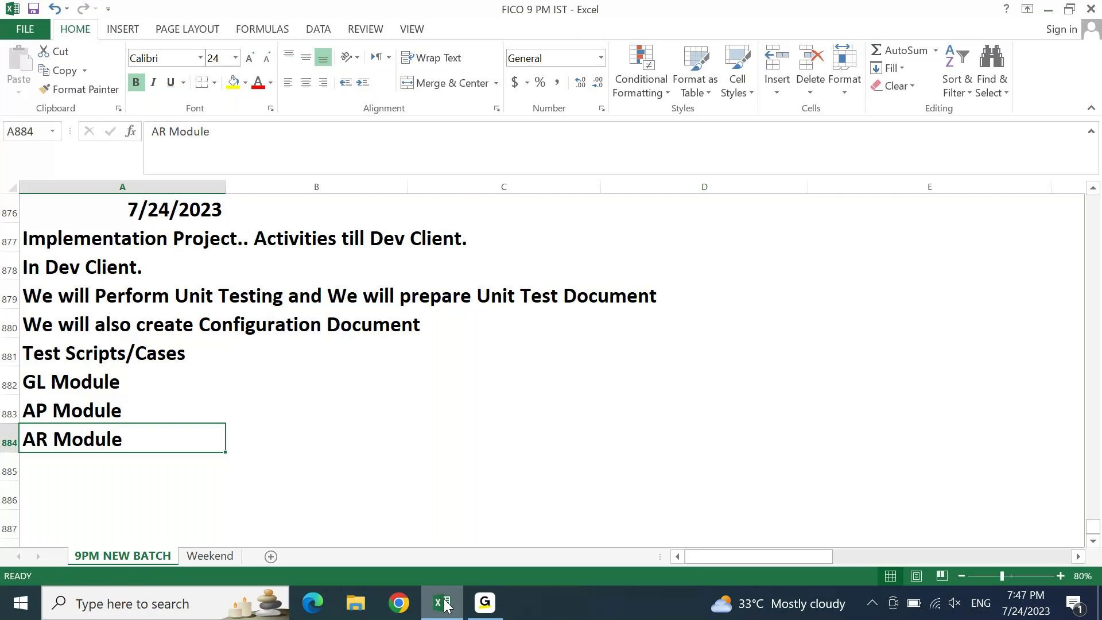
pyautogui.press('Up')
pyautogui.press('Up')
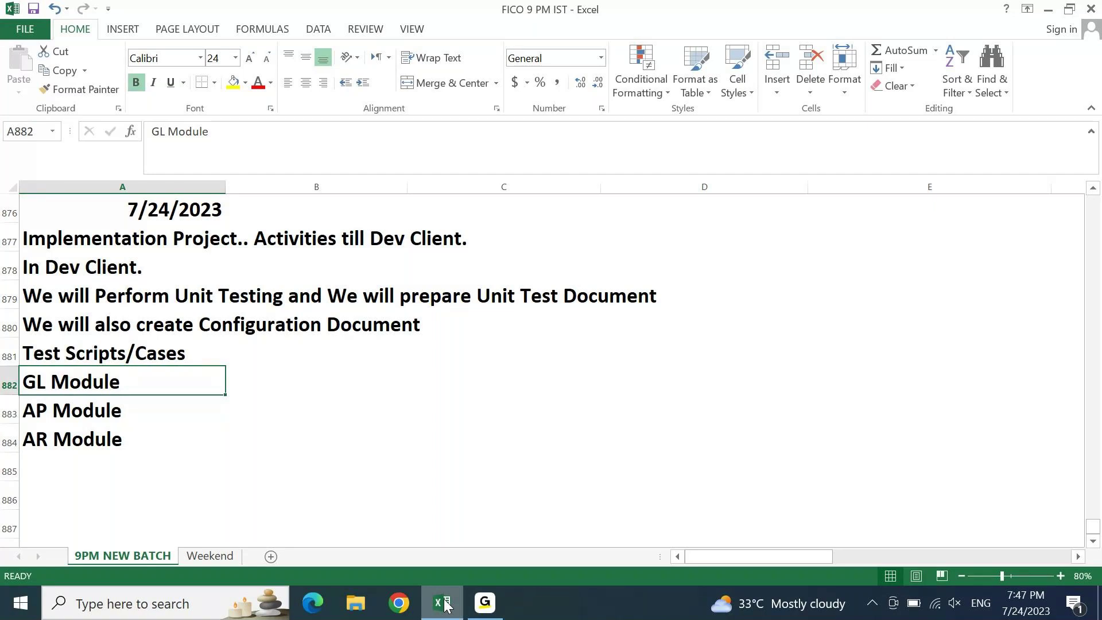
pyautogui.press('Down')
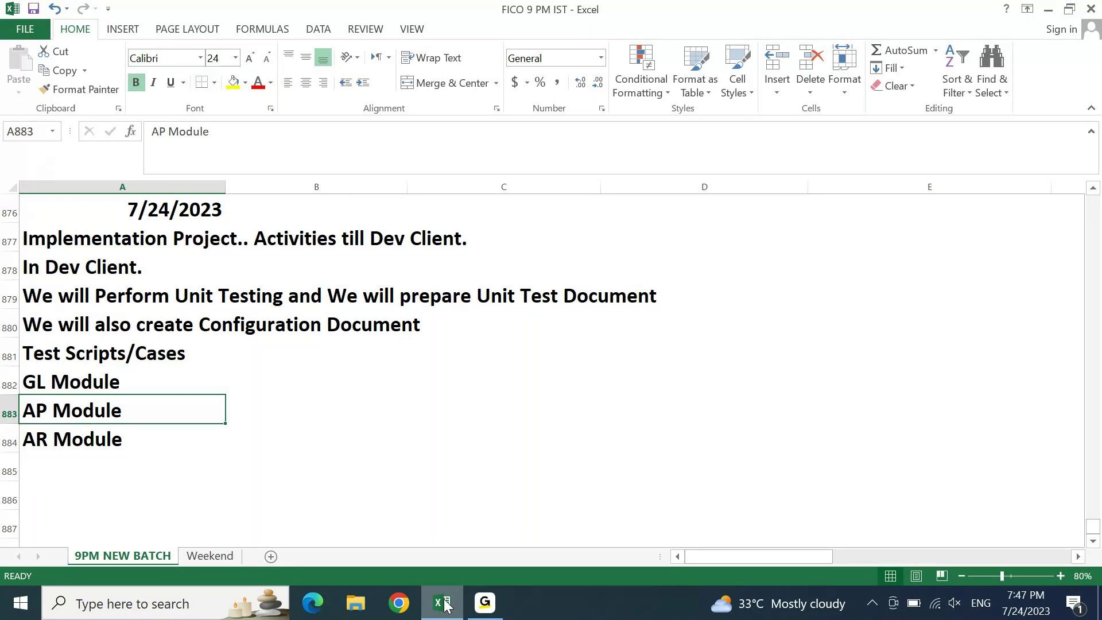
# - Type the headings 'Consultant Activity' in C882 and 'End User Activity' in D882
pyautogui.press('Down')
pyautogui.press('Down')
pyautogui.press('Down')
pyautogui.press('Right')
pyautogui.press('Right')
pyautogui.press('Up')
pyautogui.press('Up')
pyautogui.press('Up')
pyautogui.press('Up')
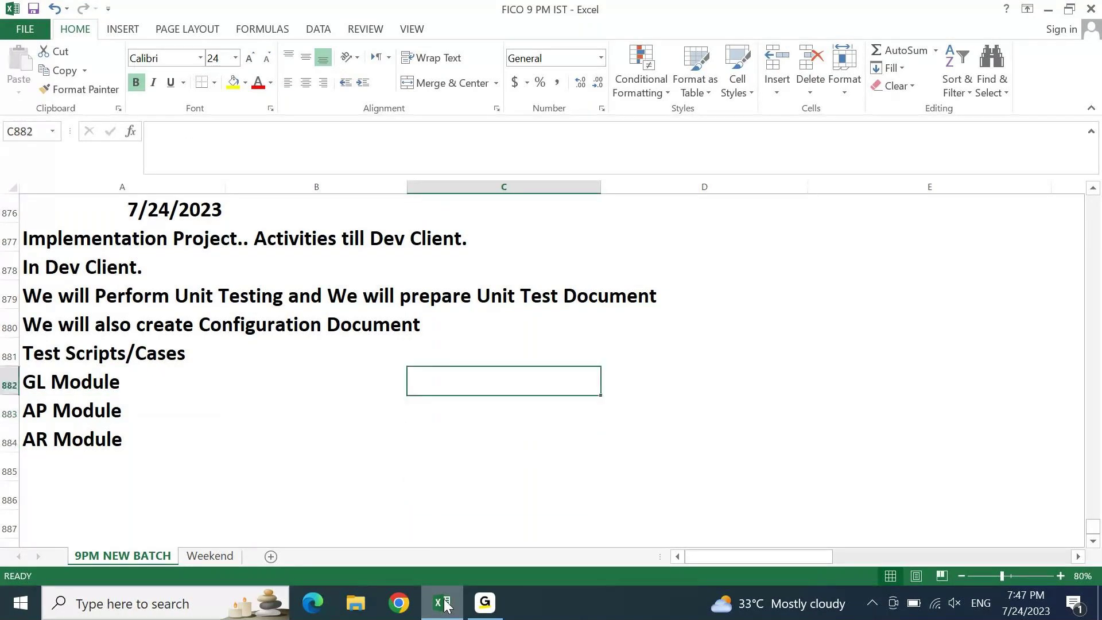
pyautogui.write('COnsultan')
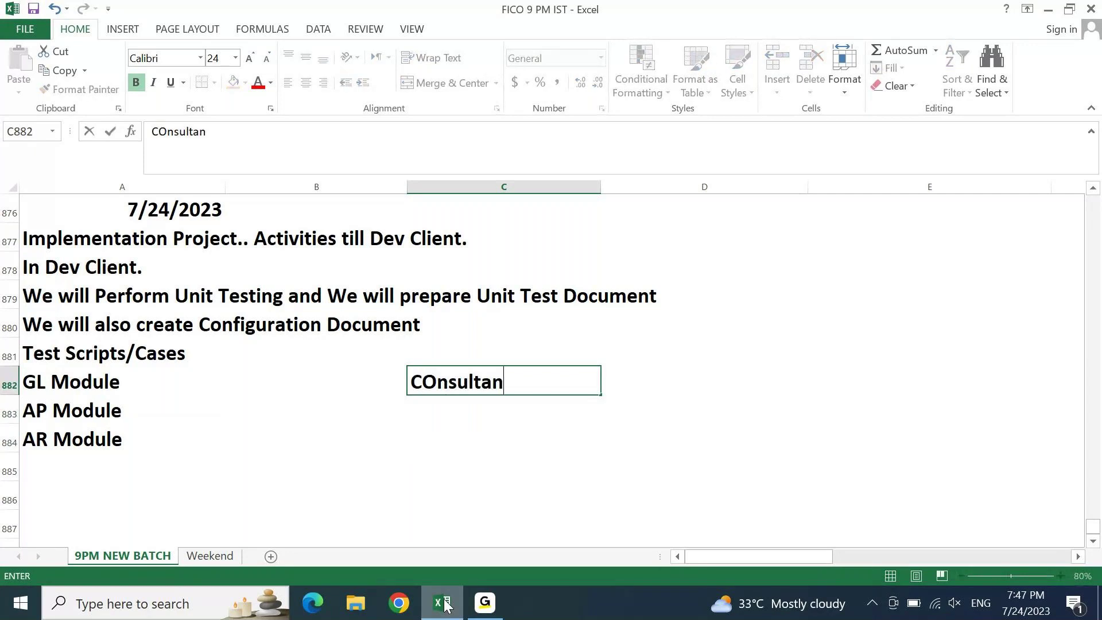
pyautogui.write('t Act')
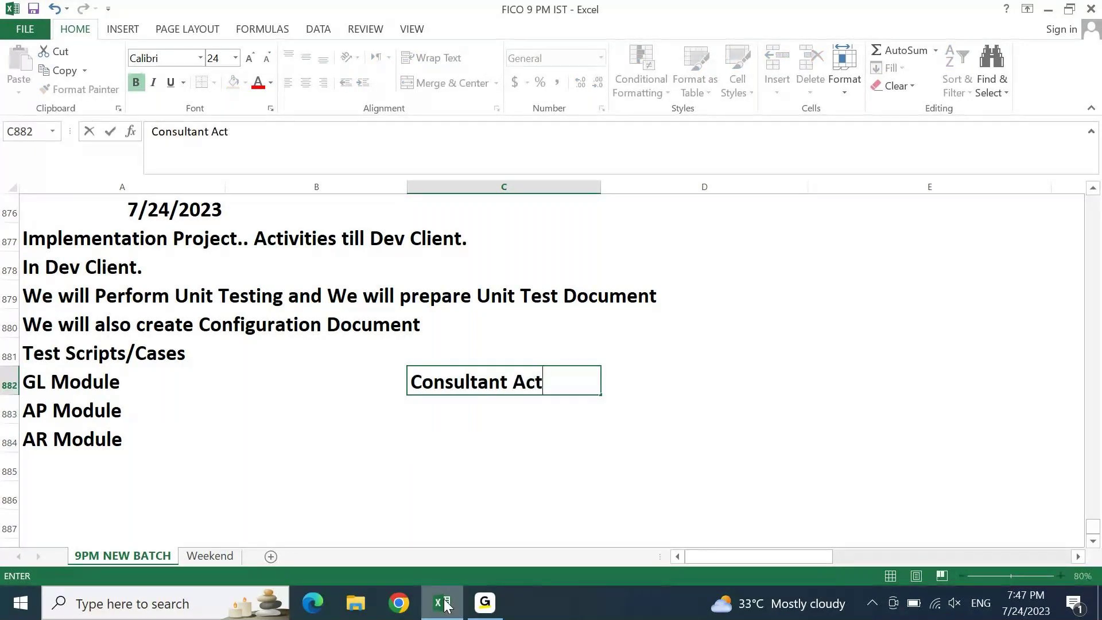
pyautogui.write('ivity')
pyautogui.press('Tab')
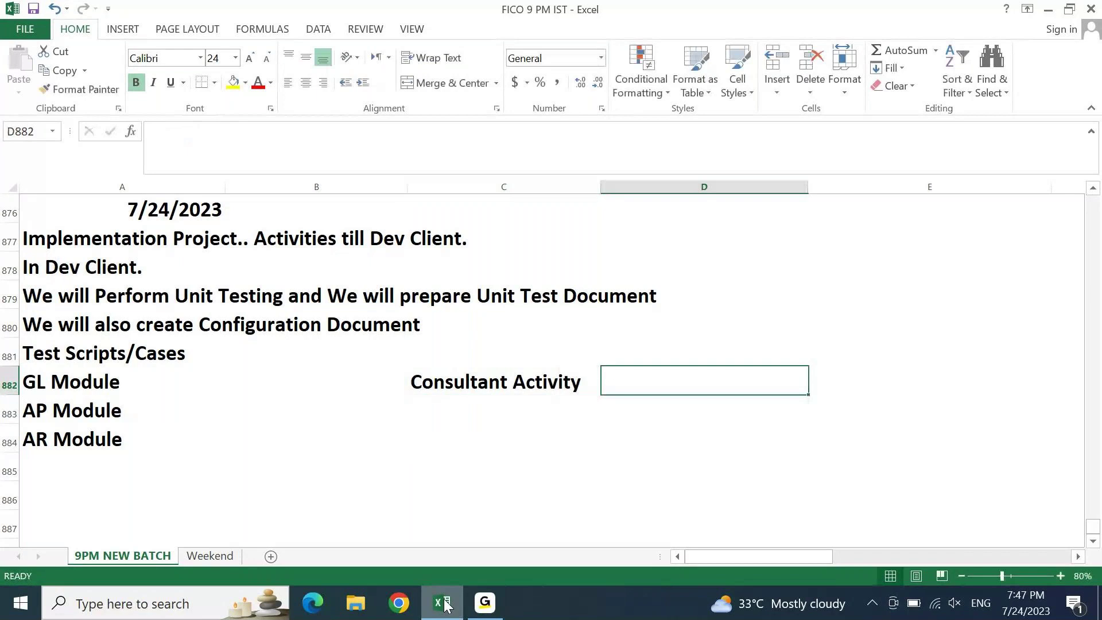
pyautogui.write('End User')
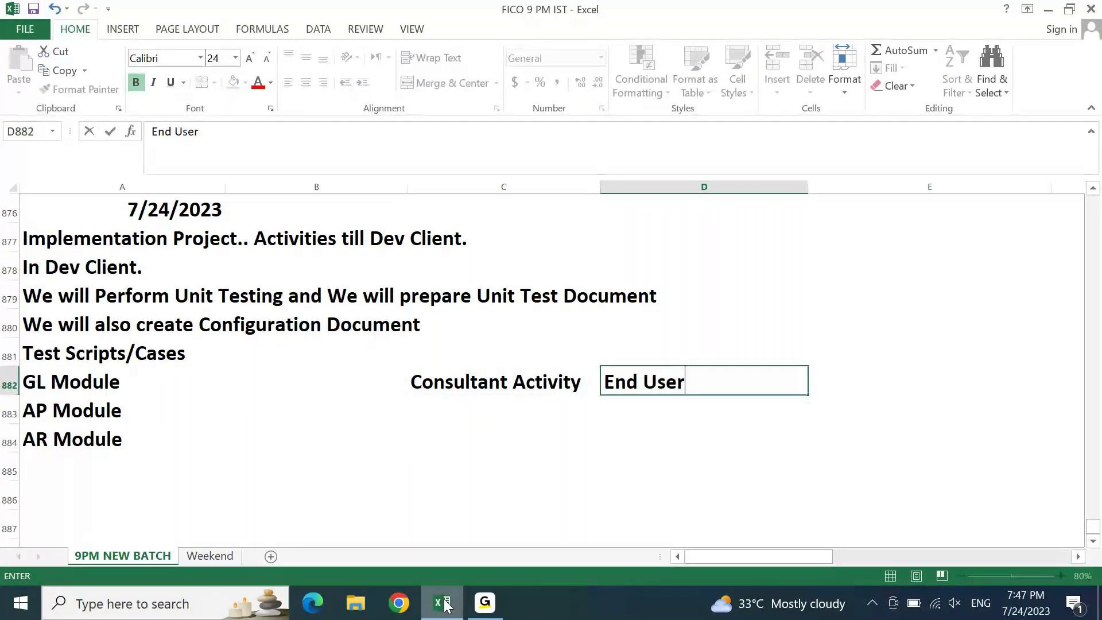
pyautogui.write(' Activity')
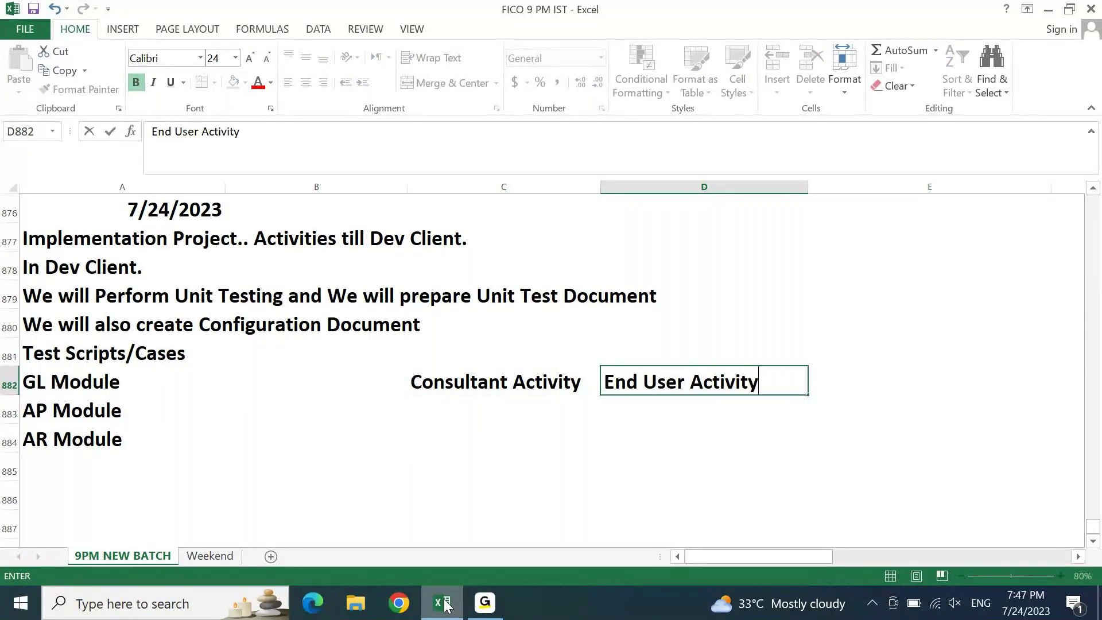
pyautogui.press('Return')
# - Fill Consultant Activity yellow and End User Activity light green
pyautogui.press('Up')
pyautogui.press('Left')
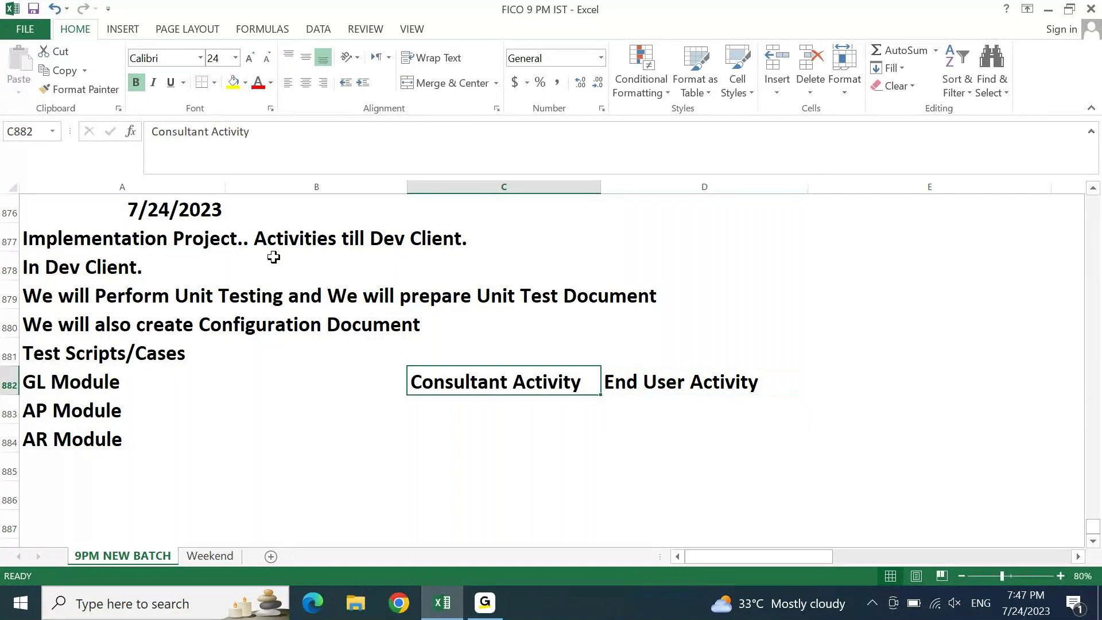
pyautogui.click(233, 82)
pyautogui.press('Right')
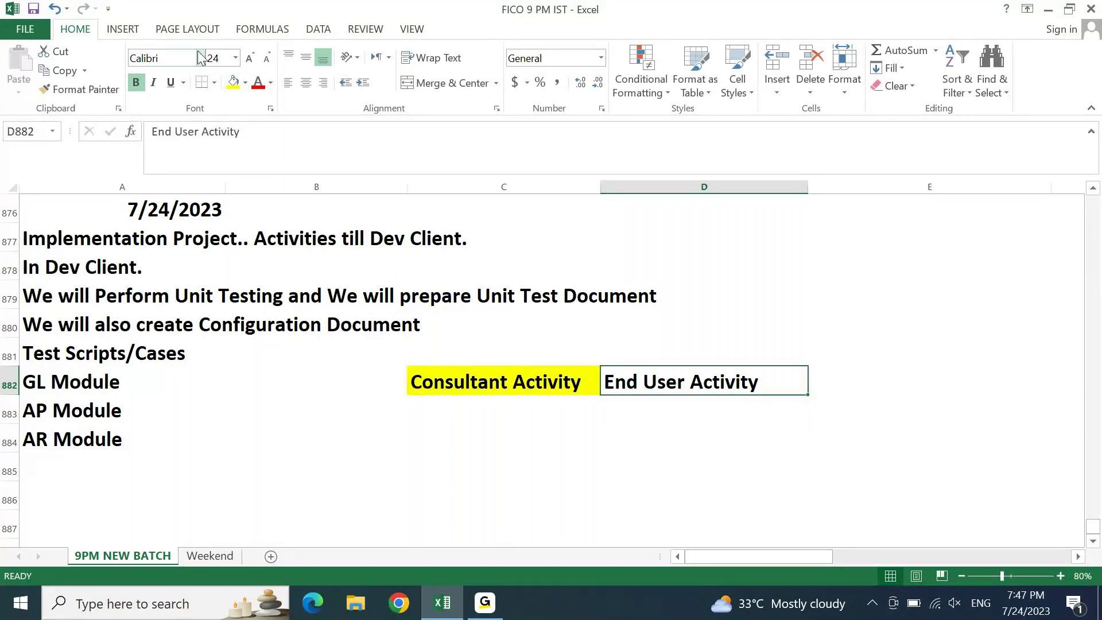
pyautogui.click(245, 83)
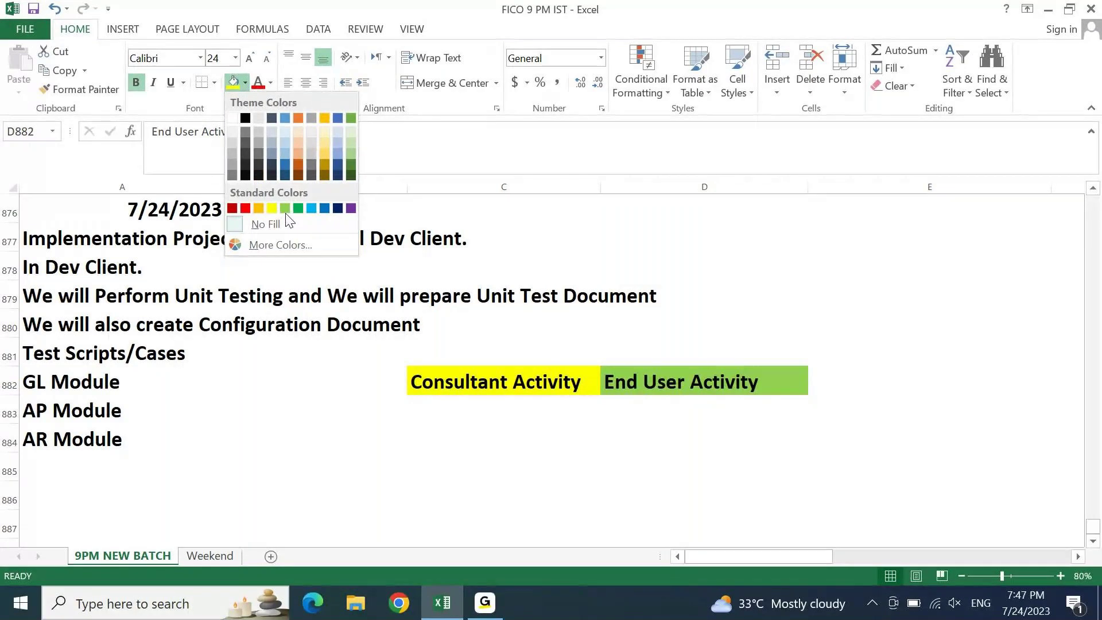
pyautogui.click(285, 208)
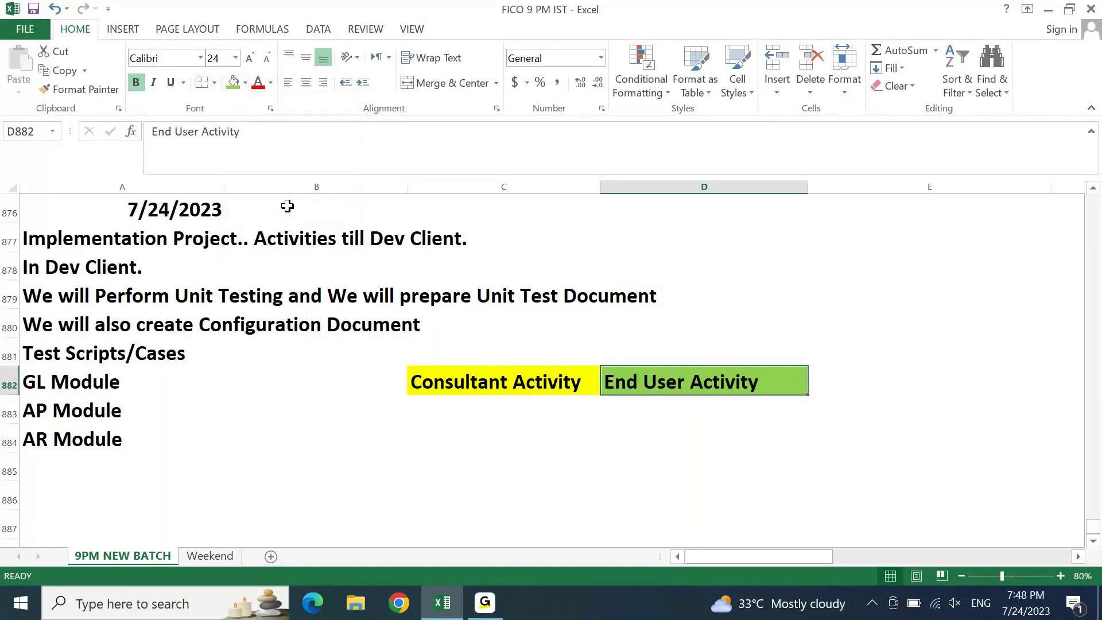
pyautogui.press('Left')
# - Enter 'Configurations' in C883 under Consultant Activity
pyautogui.press('Down')
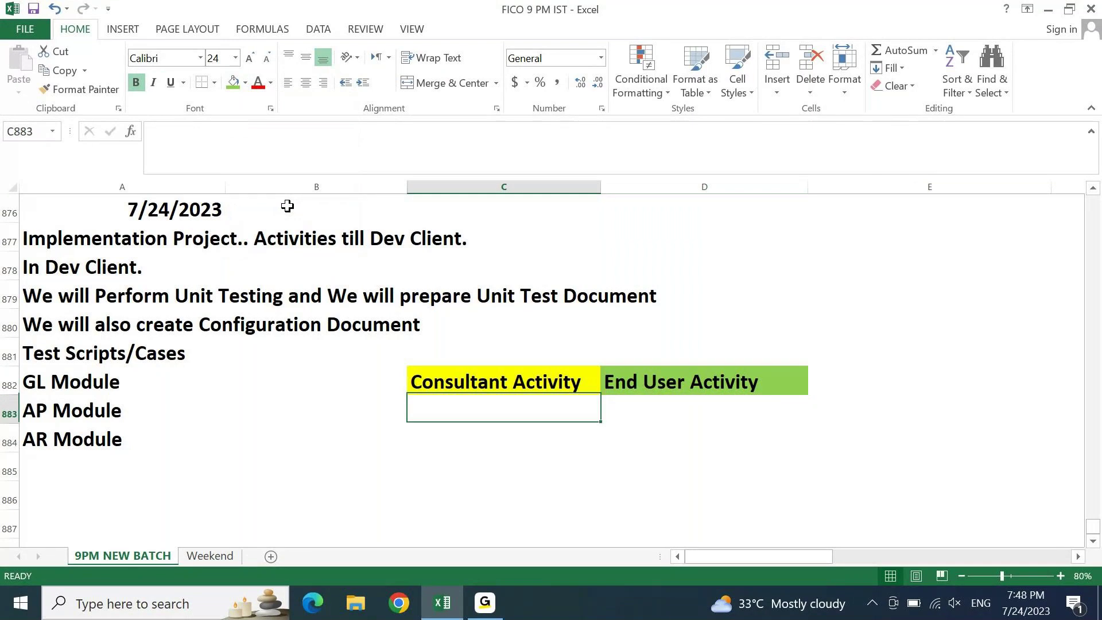
pyautogui.write('COnfigurations')
pyautogui.press('Return')
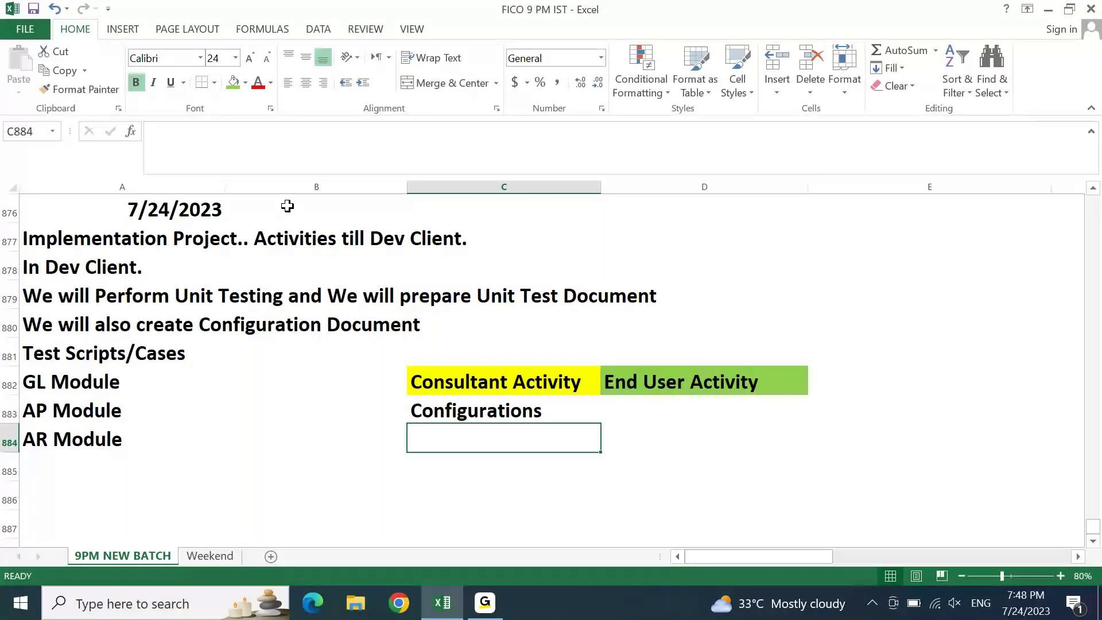
# - List Master Data, Transaction Data and Reports in D883 to D885 under End User Activity
pyautogui.press('Up')
pyautogui.press('Right')
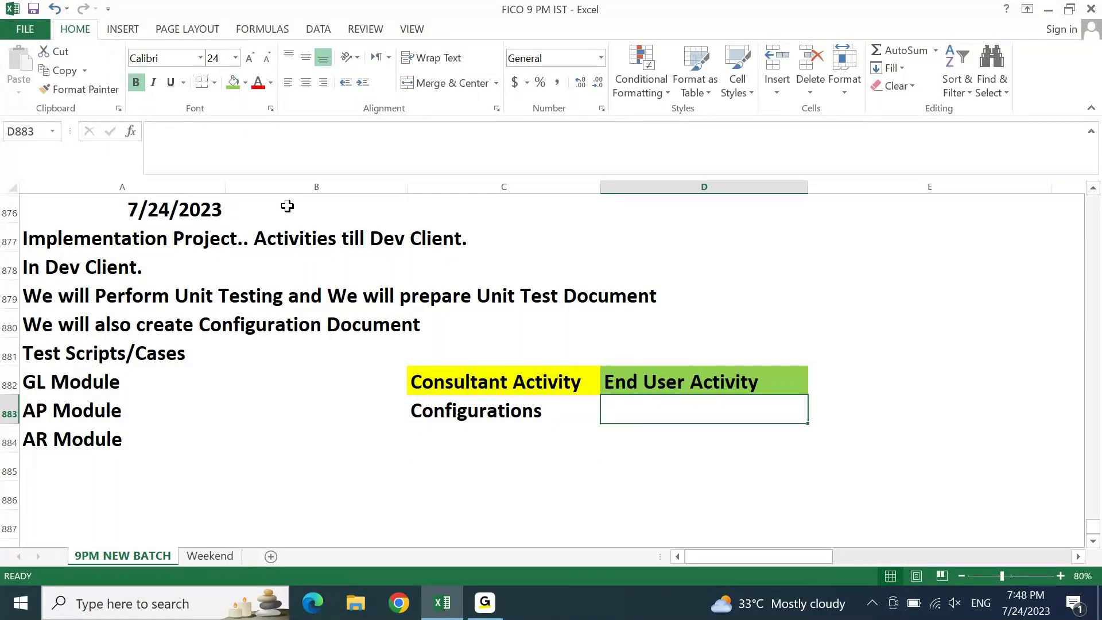
pyautogui.write('Master Data')
pyautogui.press('Return')
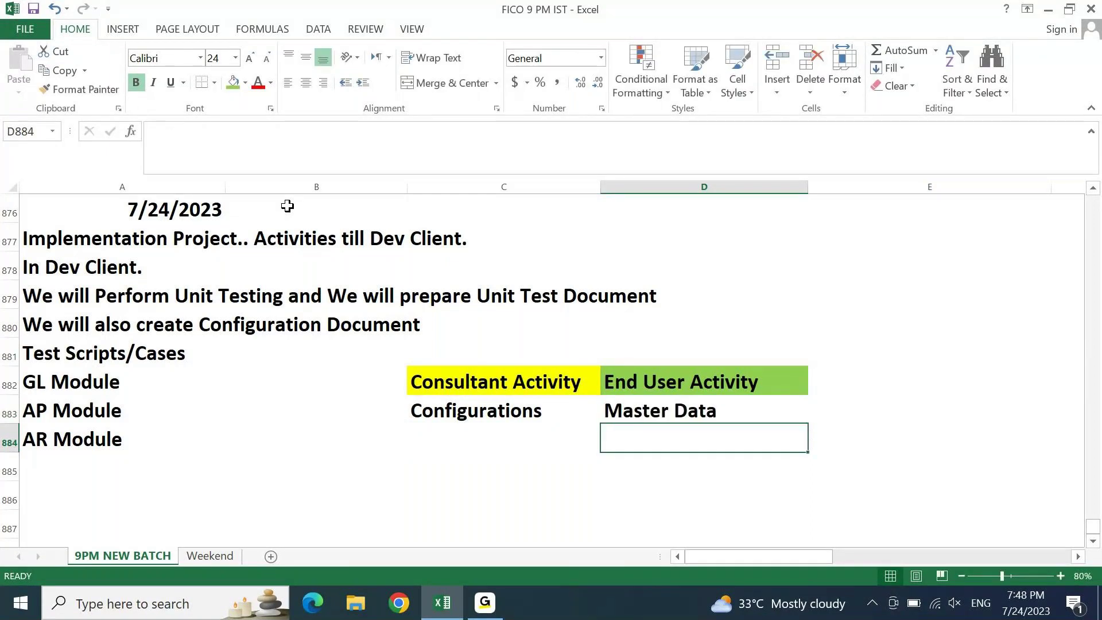
pyautogui.write('Trans')
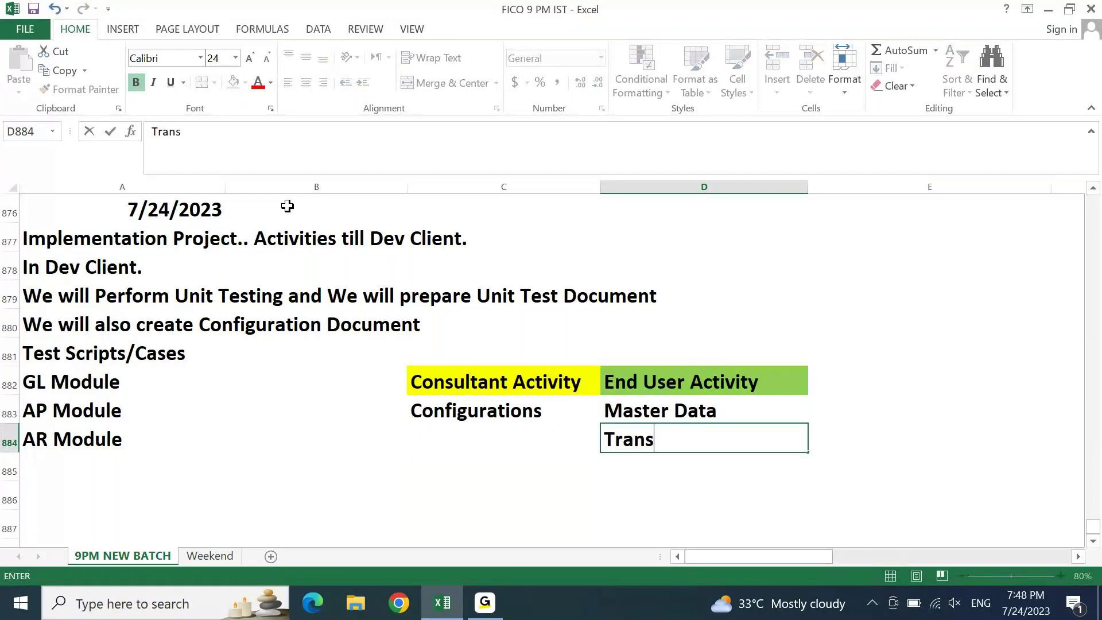
pyautogui.write('action Data')
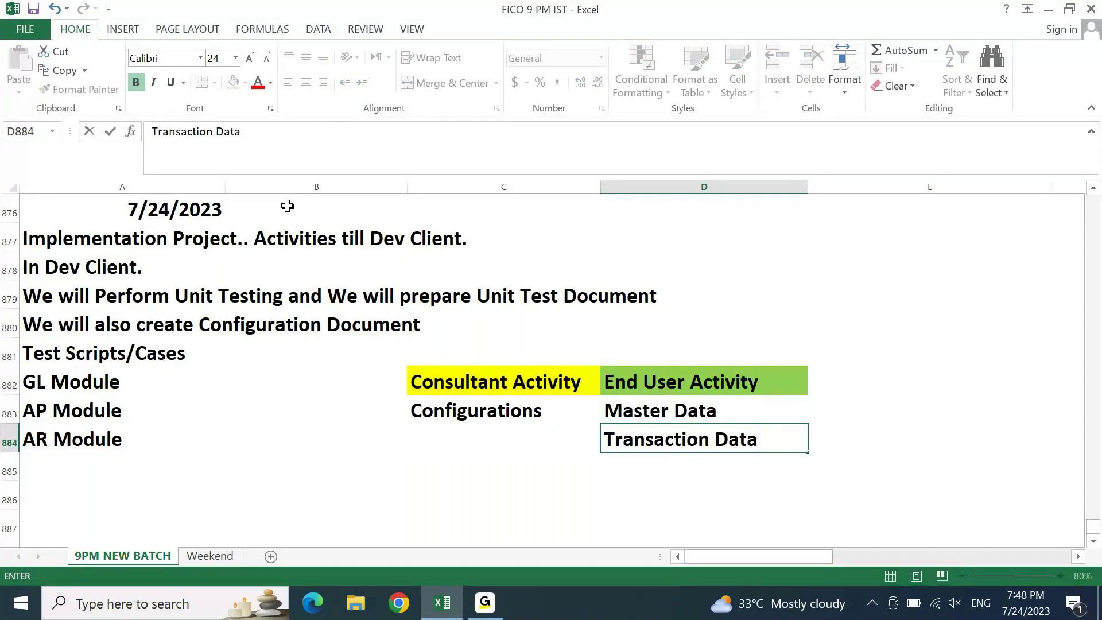
pyautogui.press('Return')
pyautogui.write('Reports')
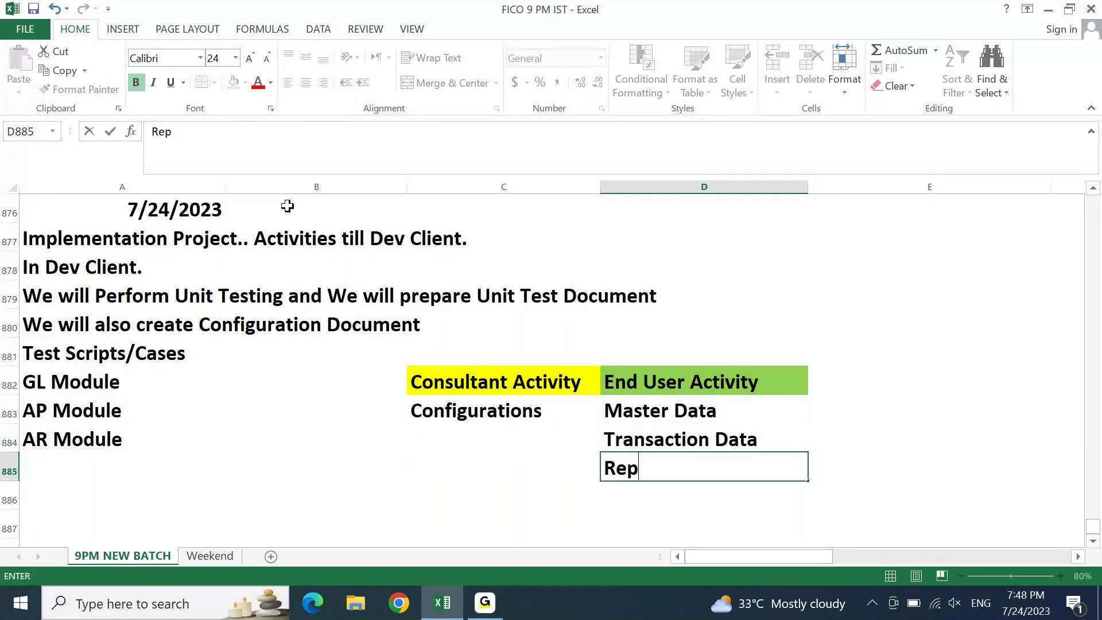
pyautogui.press('Return')
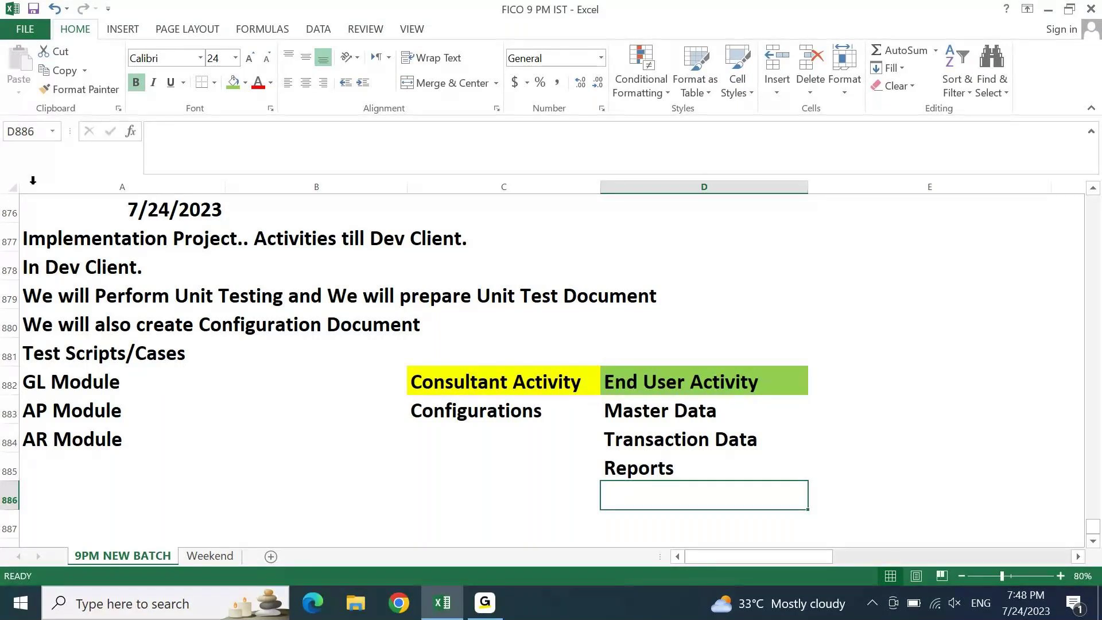
# - Shade the Test Scripts/Cases heading green and review the module and activity entries
pyautogui.click(44, 348)
pyautogui.click(233, 84)
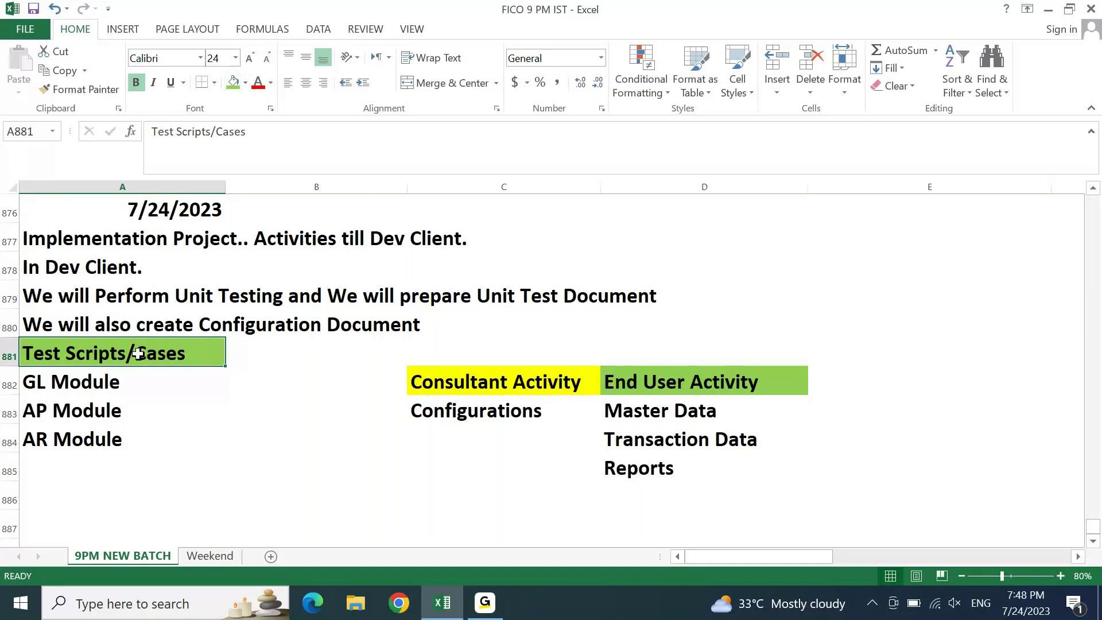
pyautogui.click(618, 416)
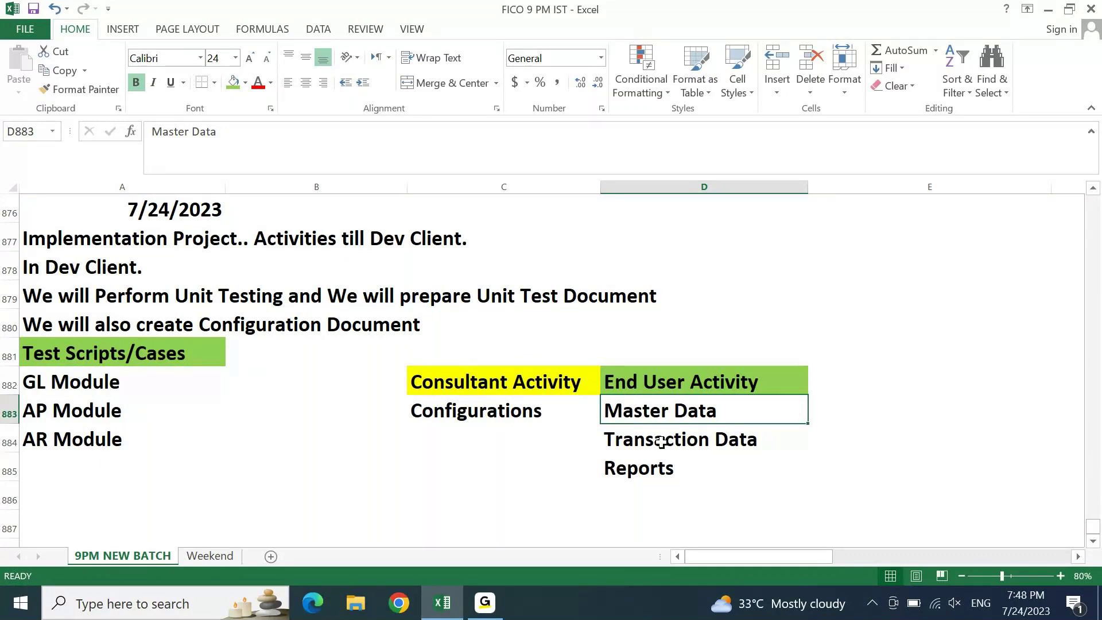
pyautogui.click(651, 463)
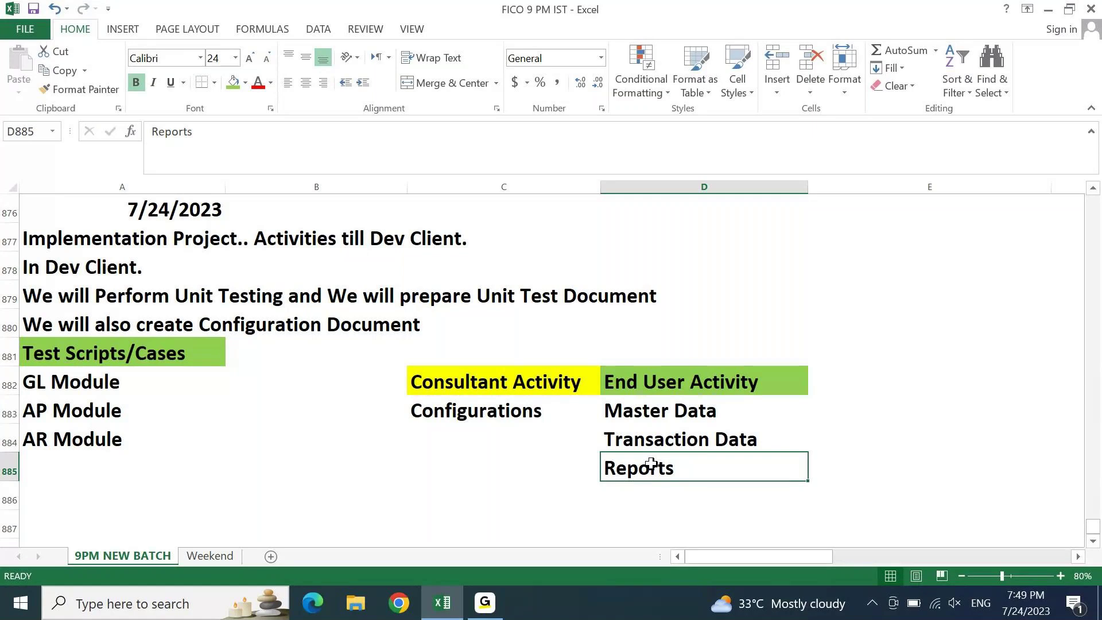
pyautogui.click(83, 373)
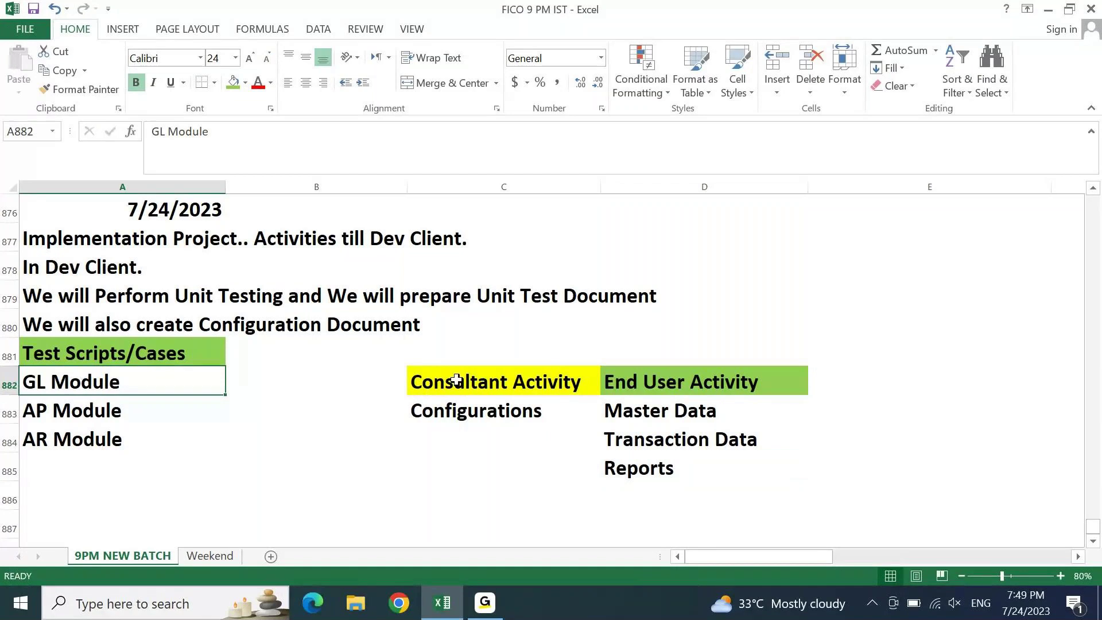
pyautogui.click(637, 422)
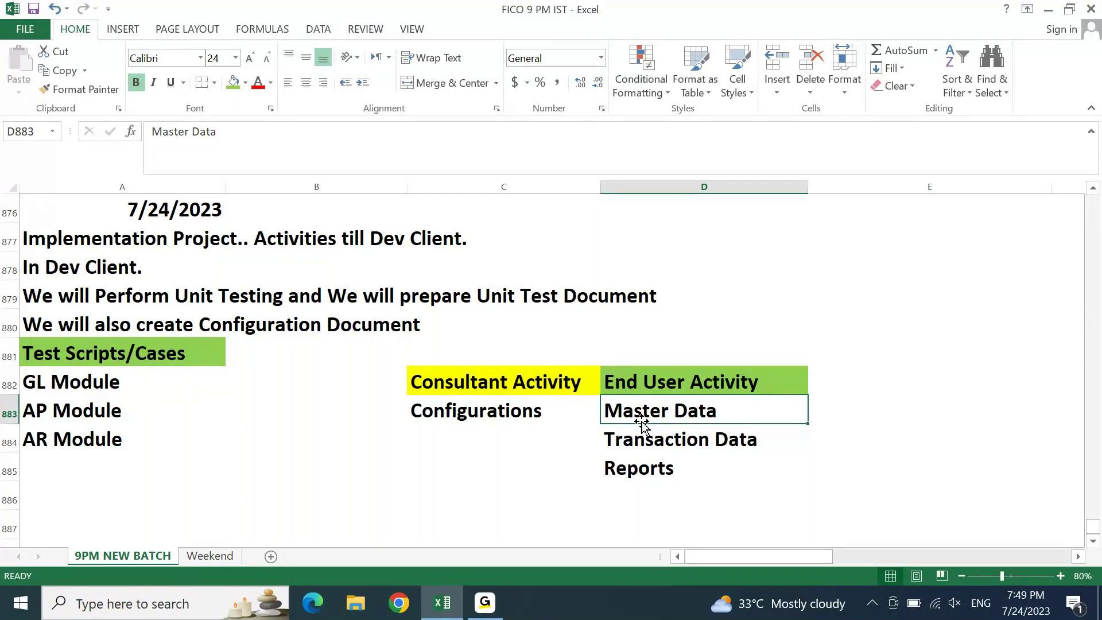
# - Copy the GL Module label from A882 into A886
pyautogui.press('Left')
pyautogui.press('Left')
pyautogui.press('Left')
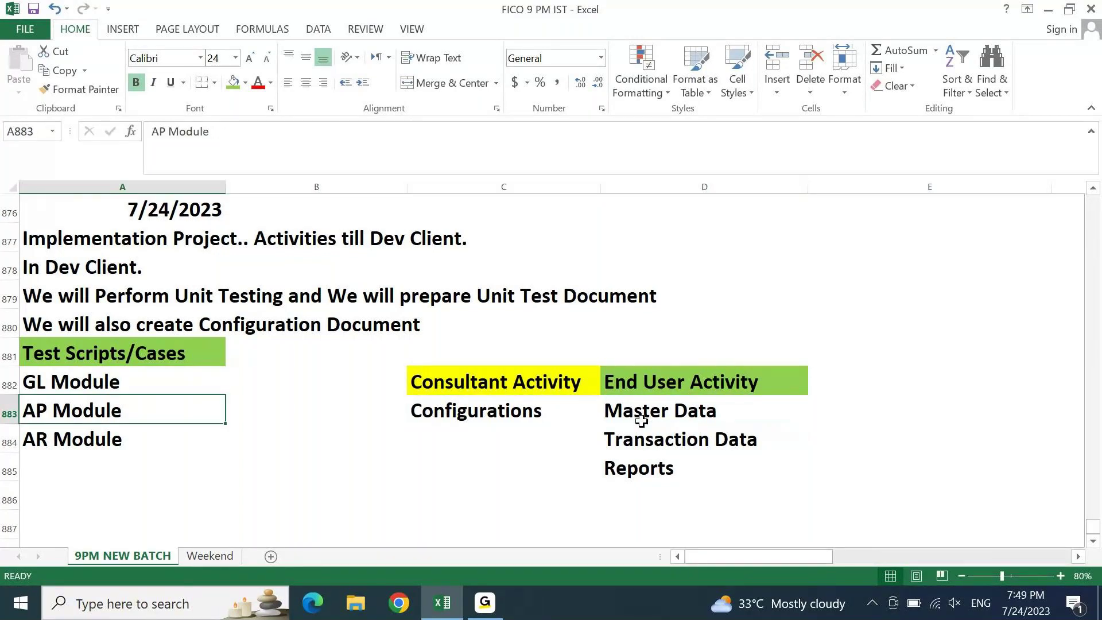
pyautogui.press('Up')
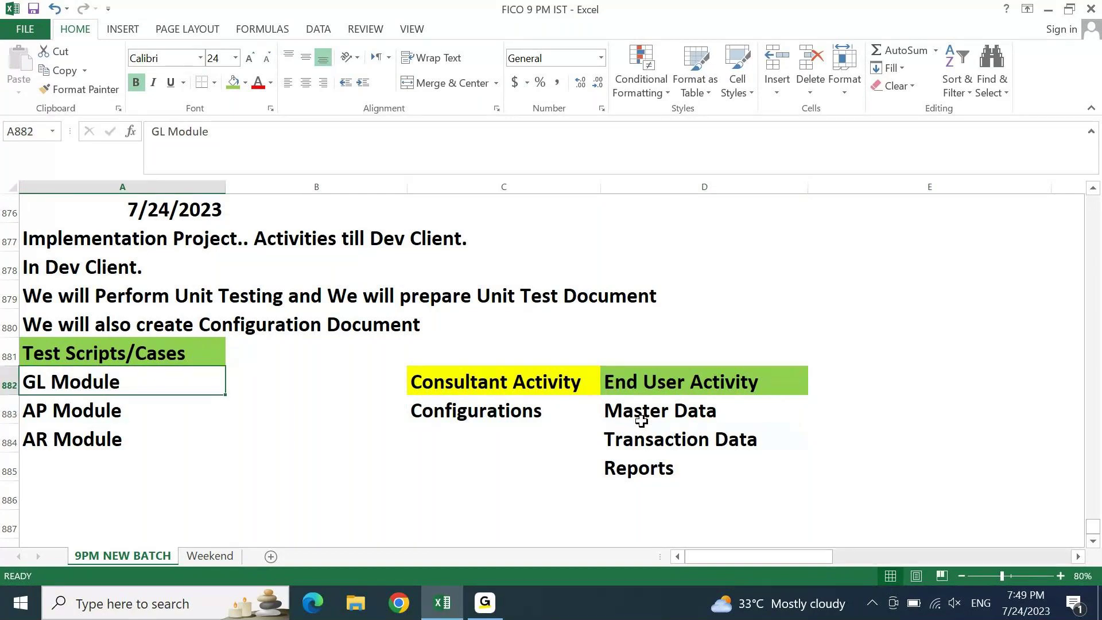
pyautogui.hotkey('ctrl', 'c')
pyautogui.press('Down')
pyautogui.press('Down')
pyautogui.press('Down')
pyautogui.press('Down')
pyautogui.press('Return')
pyautogui.hotkey('ctrl', 'Down')
pyautogui.hotkey('ctrl', 'Up')
pyautogui.press('Up')
pyautogui.press('Up')
pyautogui.press('Up')
pyautogui.press('Up')
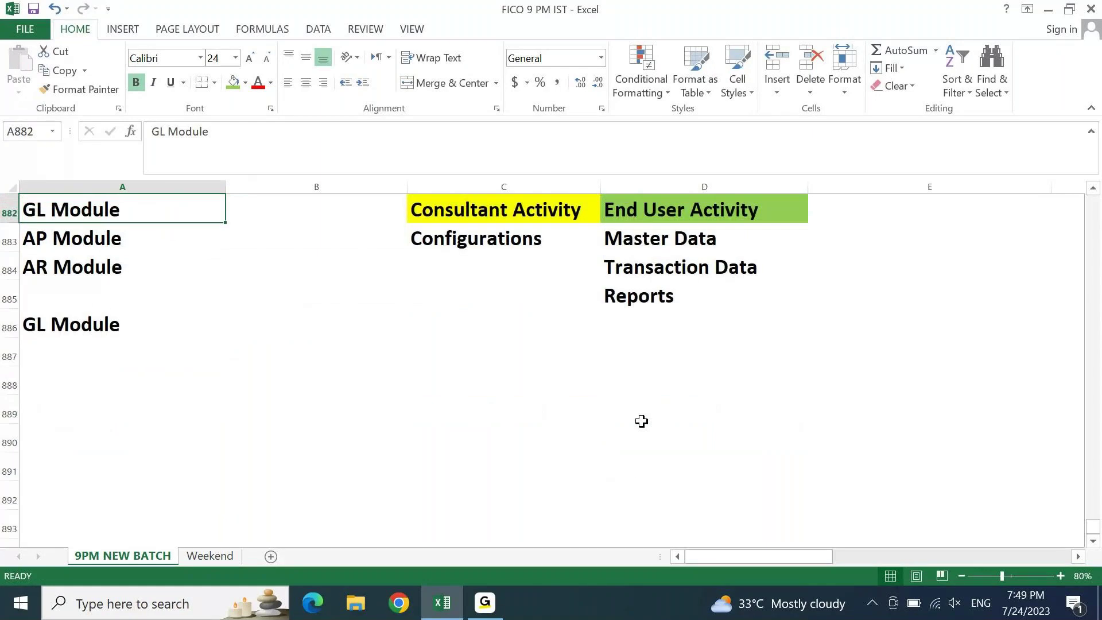
# - Enter '1. Create GL', '2. Change GL' and '3. Display GL' in A887 to A889
pyautogui.press('Down')
pyautogui.press('Down')
pyautogui.press('Down')
pyautogui.press('Down')
pyautogui.press('Down')
pyautogui.write('1. C')
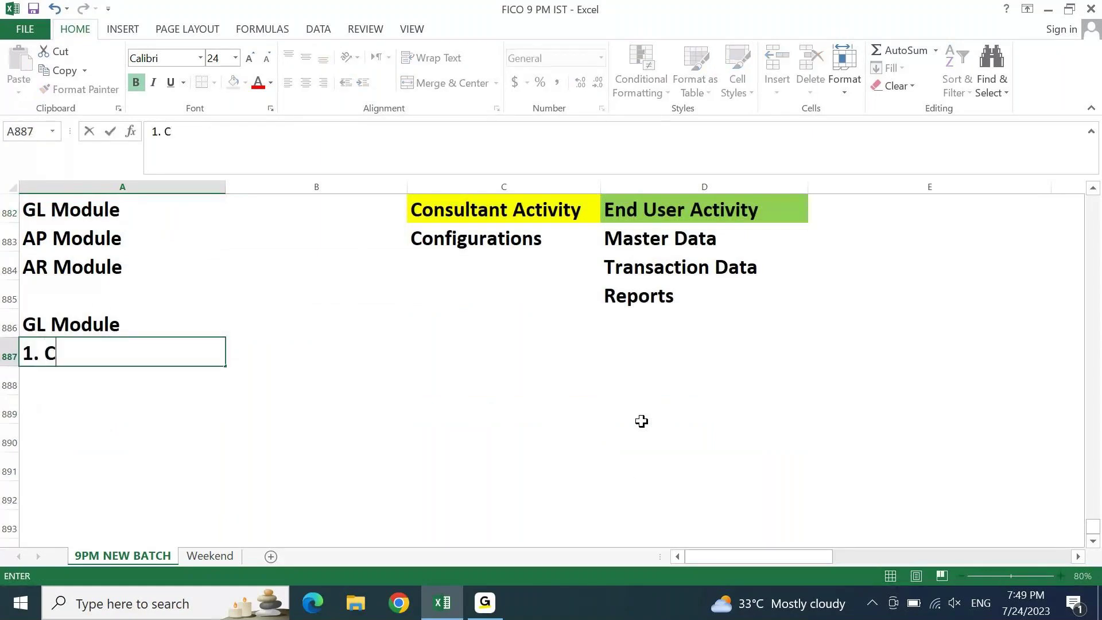
pyautogui.write('reate ')
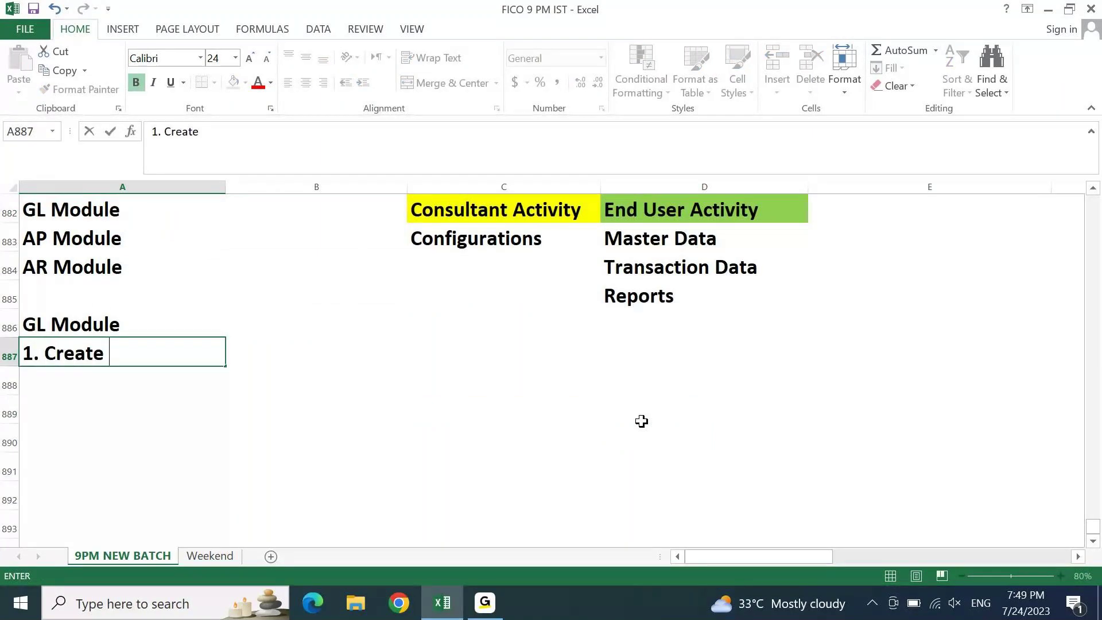
pyautogui.write('GL')
pyautogui.press('Return')
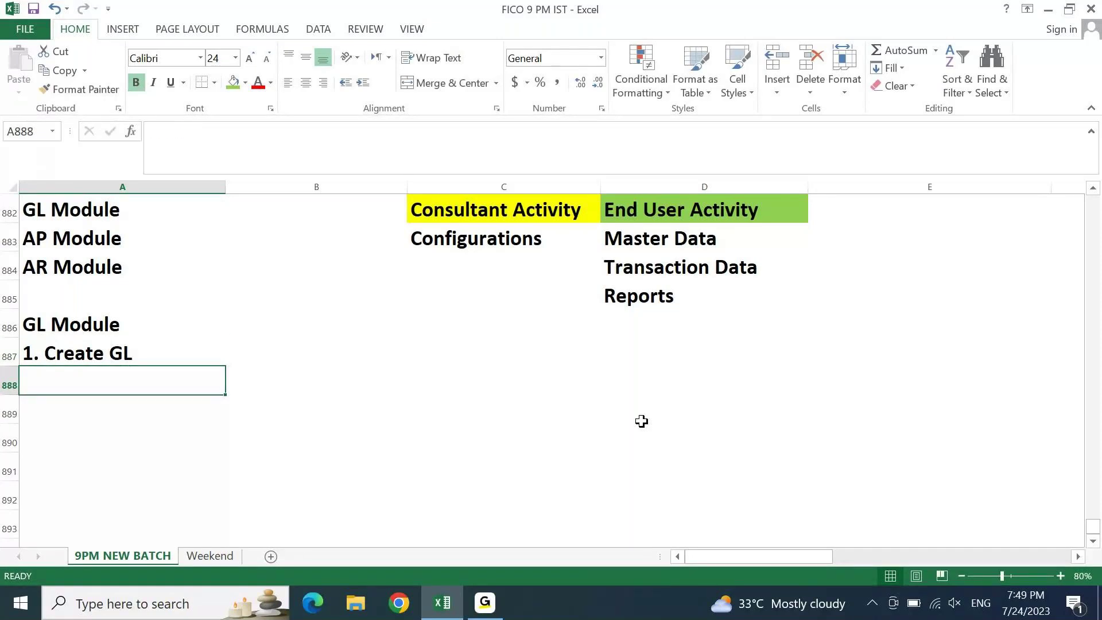
pyautogui.write('2. ')
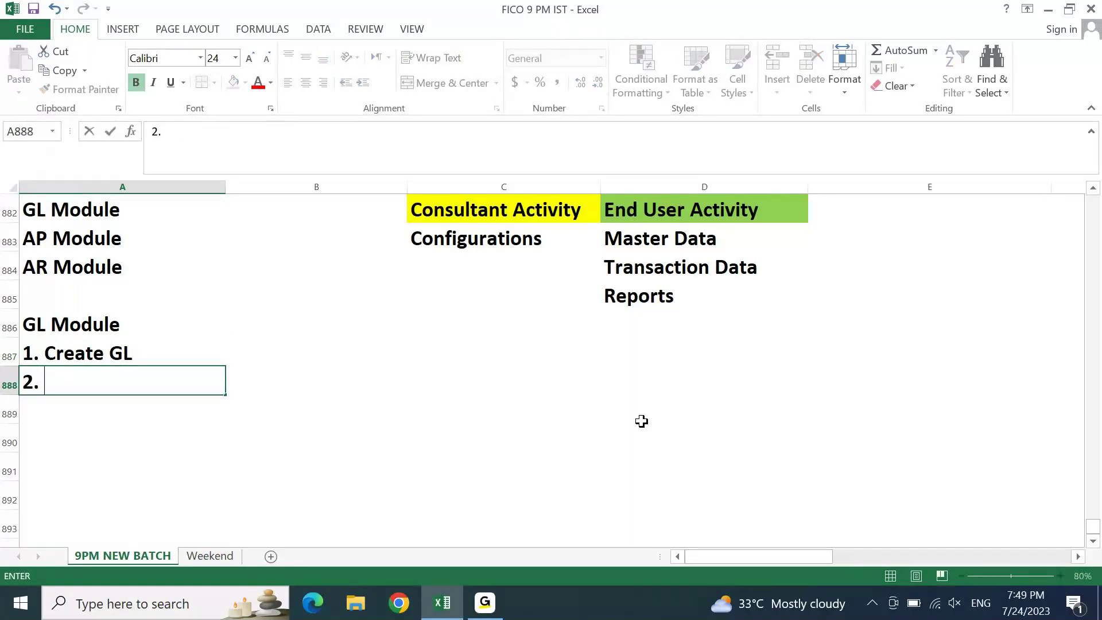
pyautogui.write('Change FK')
pyautogui.press('BackSpace')
pyautogui.press('BackSpace')
pyautogui.write('GL')
pyautogui.press('Return')
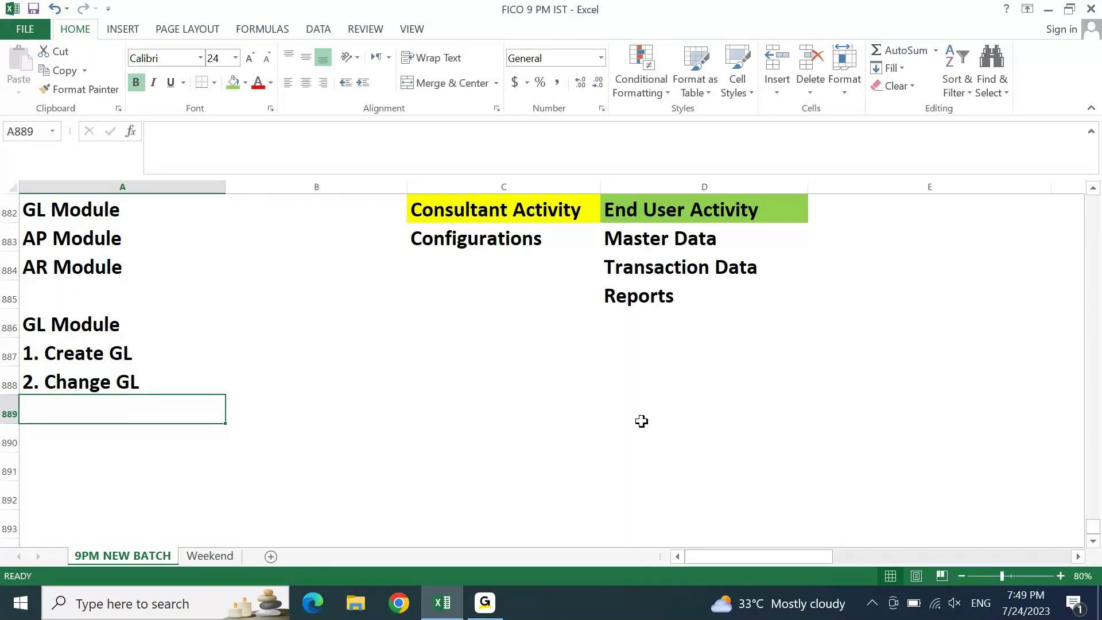
pyautogui.write('3. Display GL')
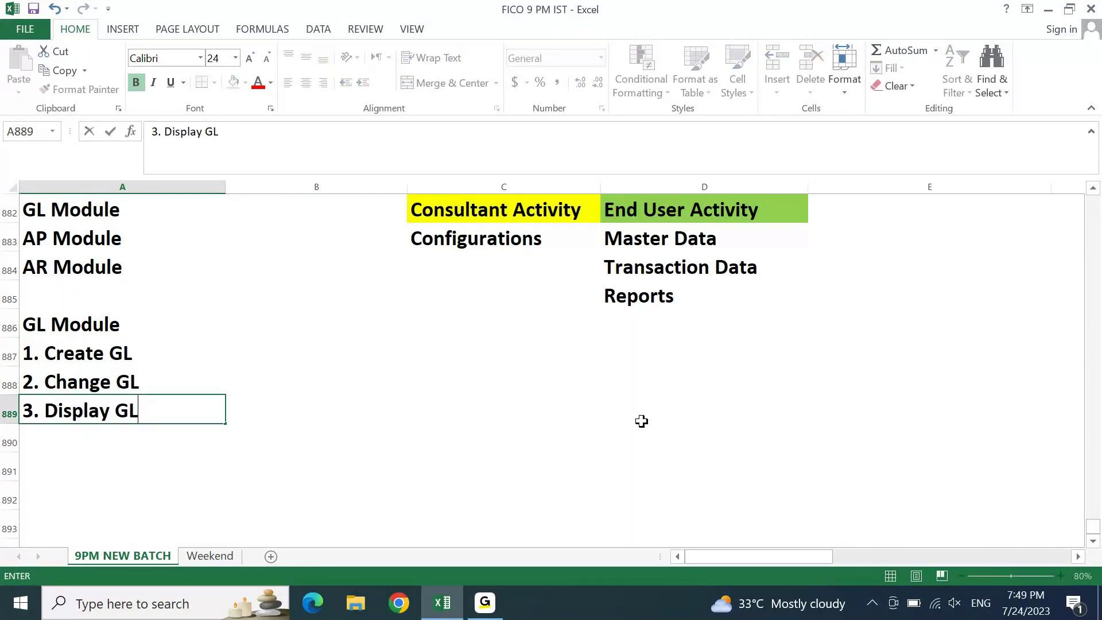
pyautogui.press('Return')
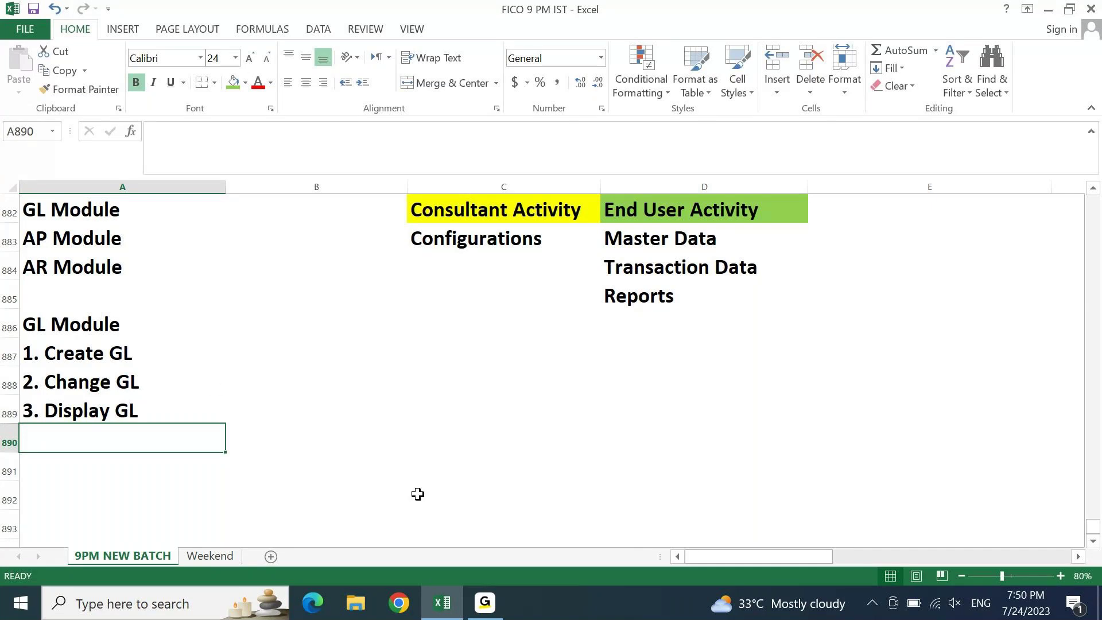
# - Start the fourth task, '4. GL Posting', in A890 below the list
pyautogui.click(127, 359)
pyautogui.click(108, 384)
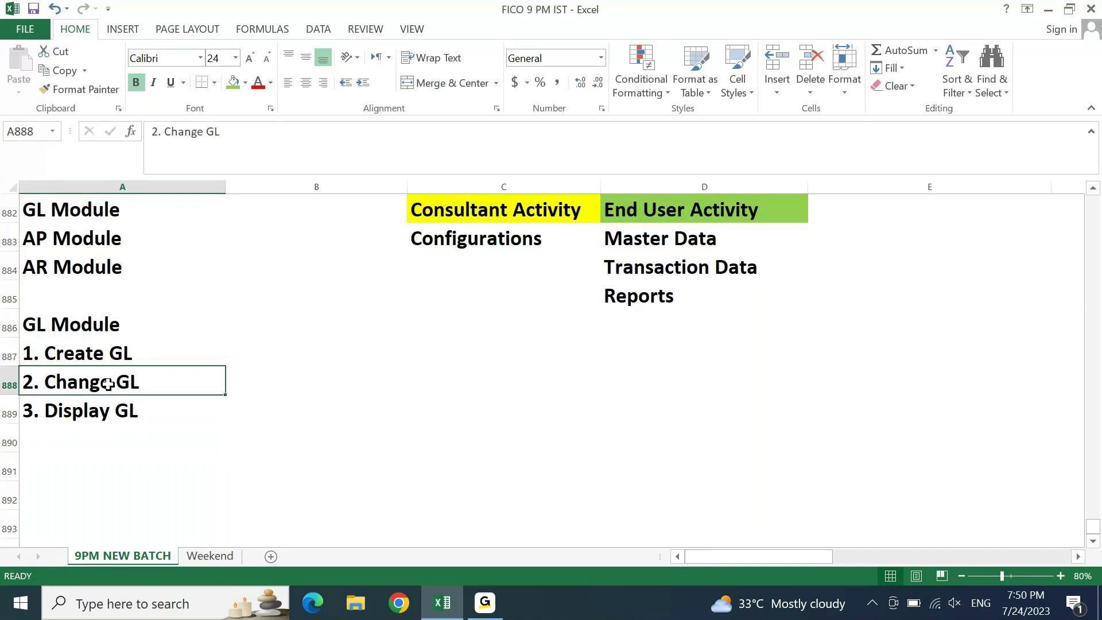
pyautogui.press('Down')
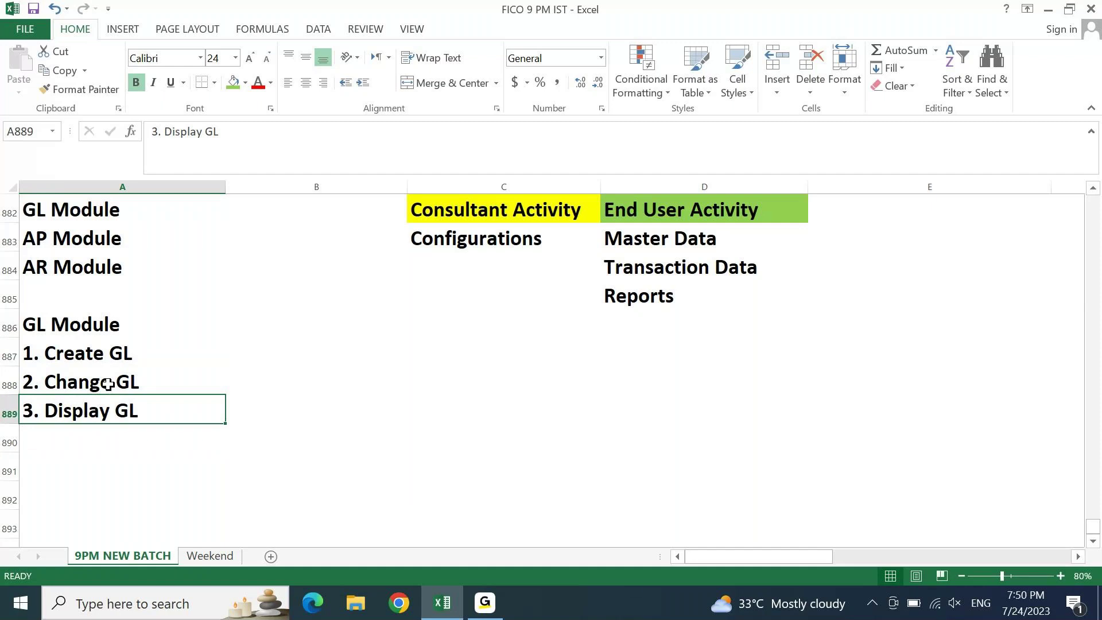
pyautogui.press('Down')
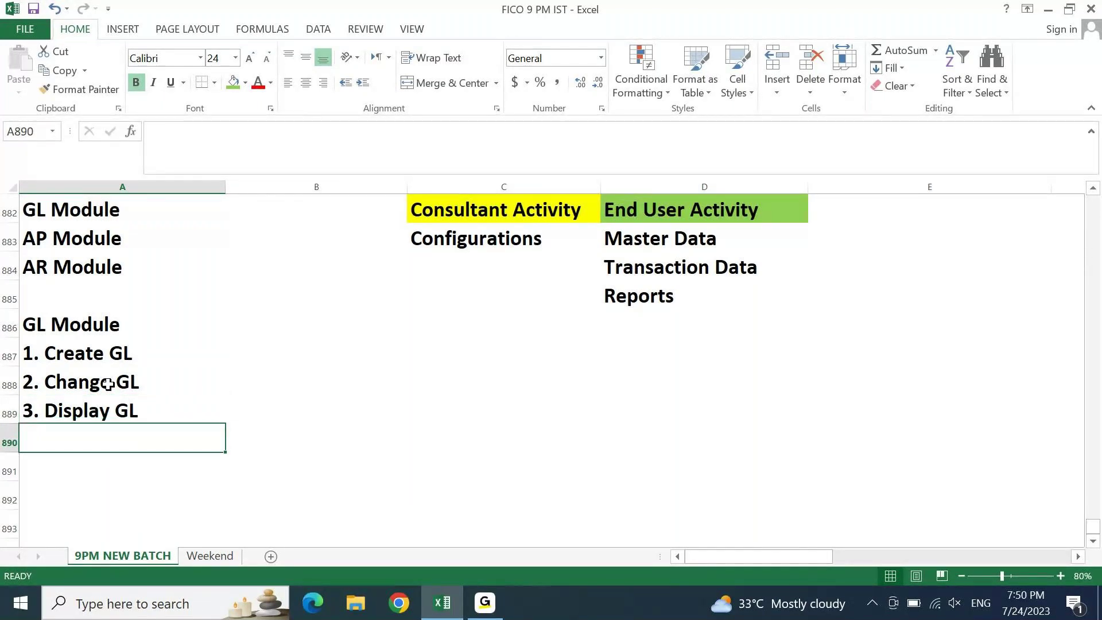
pyautogui.write('4. GL Pos')
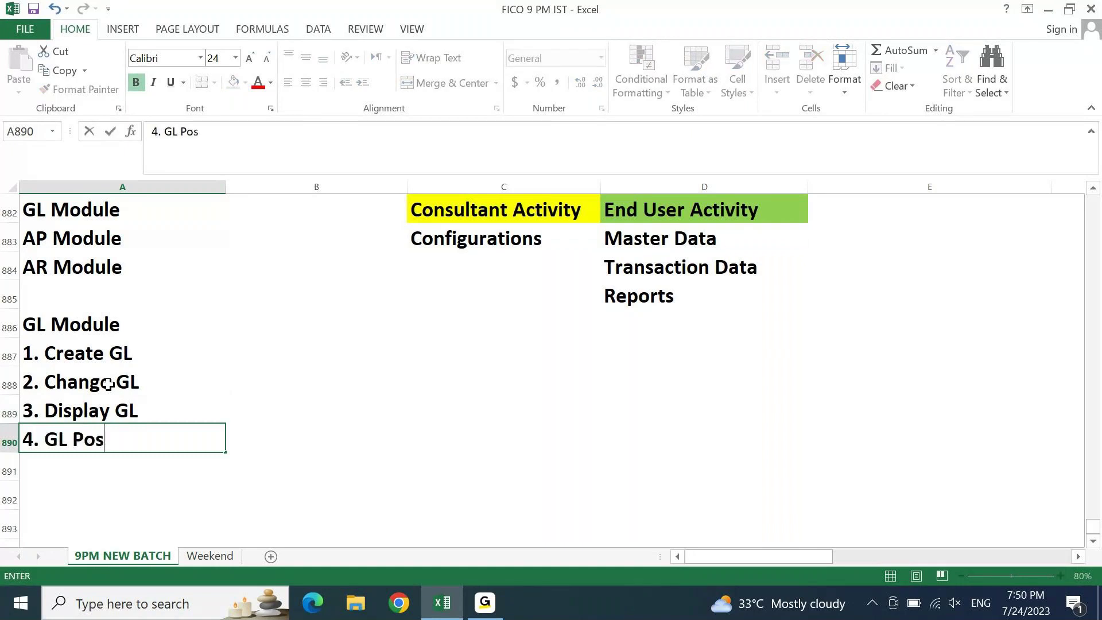
pyautogui.write('ting')
# - Commit '4. GL Posting' in A890, then move up to cell C888
pyautogui.press('Return')
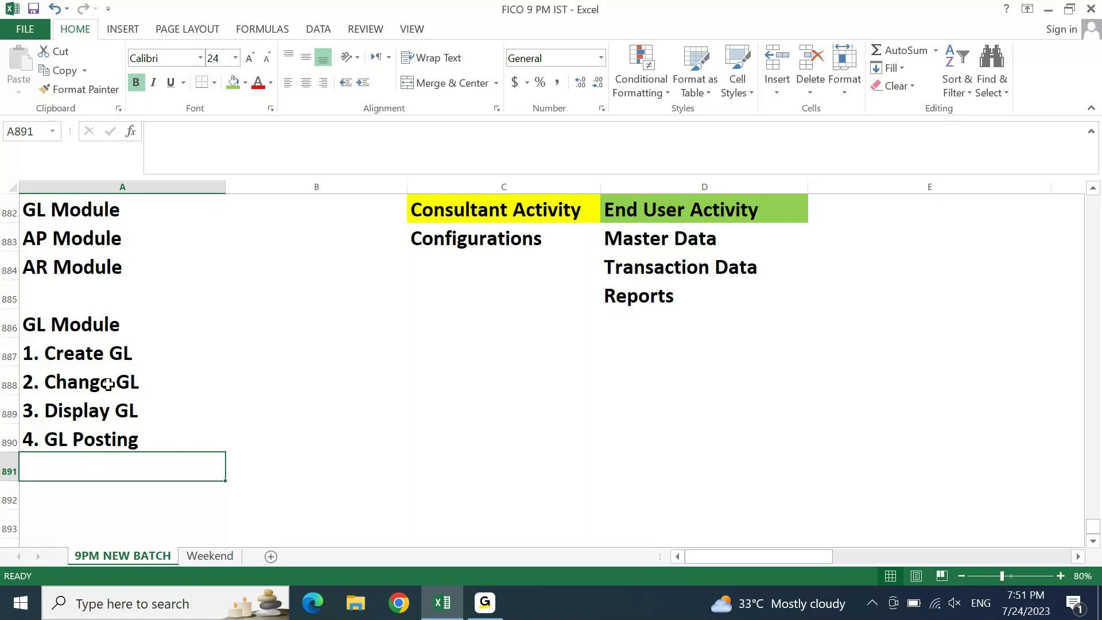
pyautogui.press('Up')
pyautogui.press('Up')
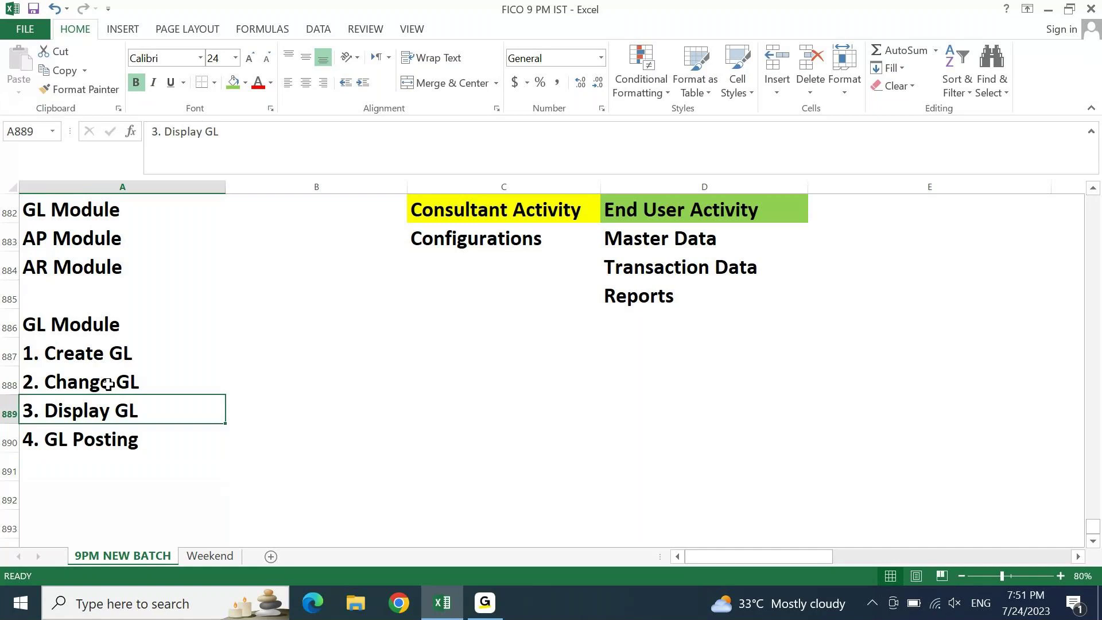
pyautogui.press('Up')
pyautogui.press('Right')
pyautogui.press('Right')
# - Enter 'BPML - Business Process Master List' in cell B888 beside the Change GL task
pyautogui.press('Left')
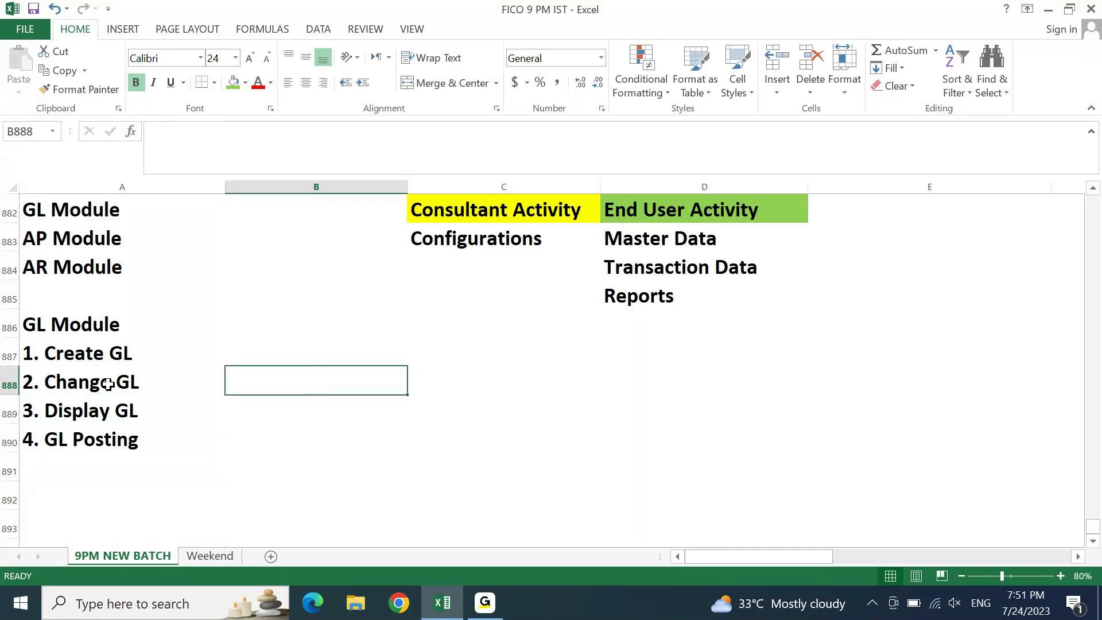
pyautogui.write('BPML - Bu')
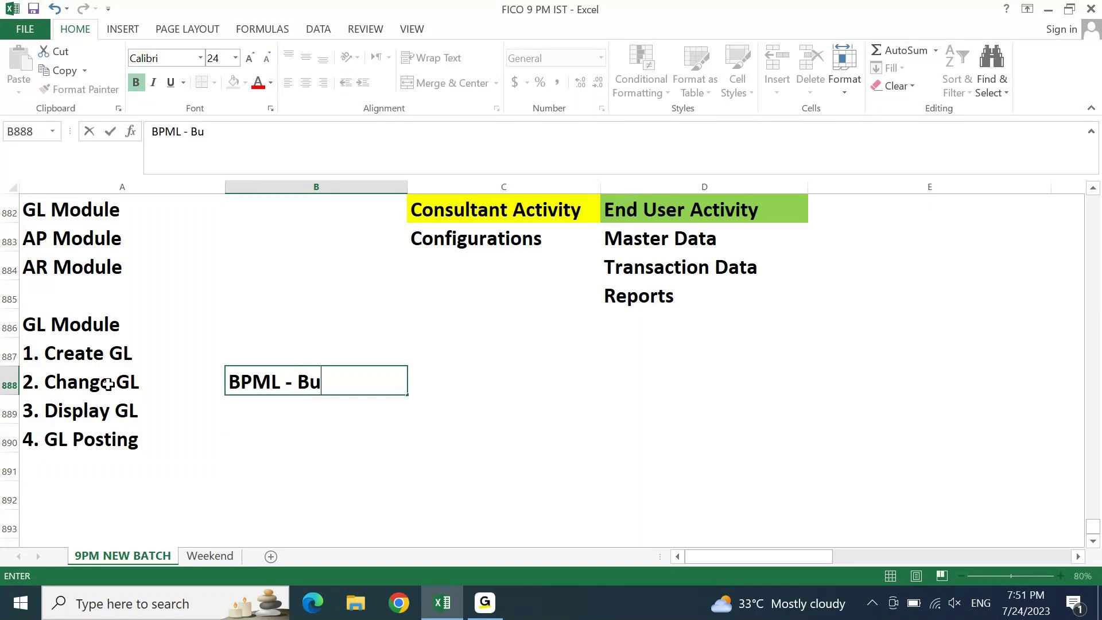
pyautogui.write('siness Process M')
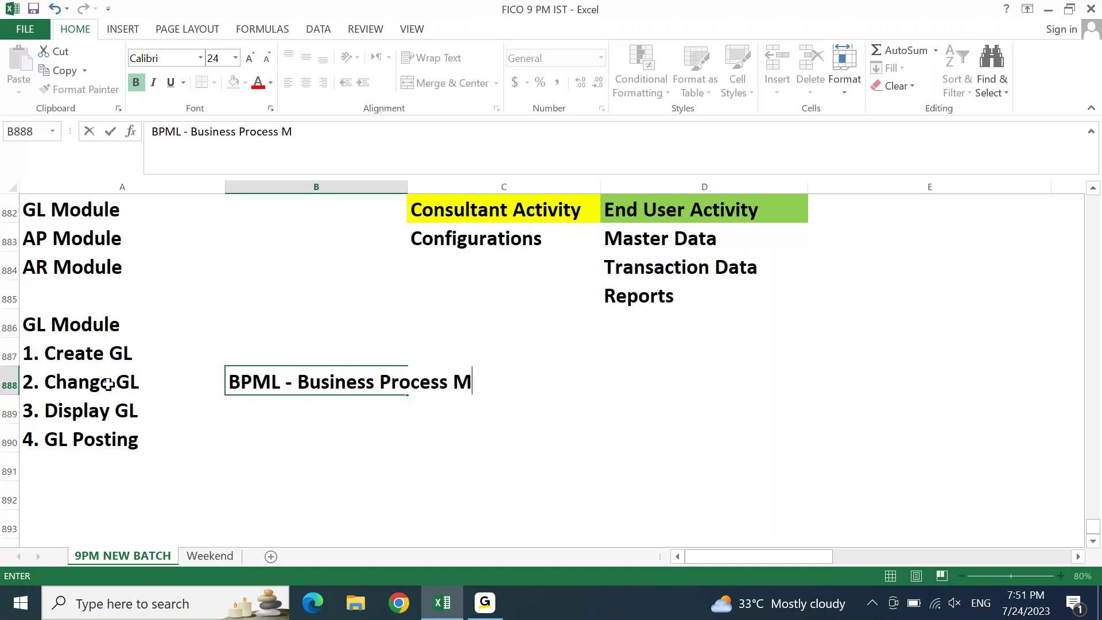
pyautogui.write('aster Lis')
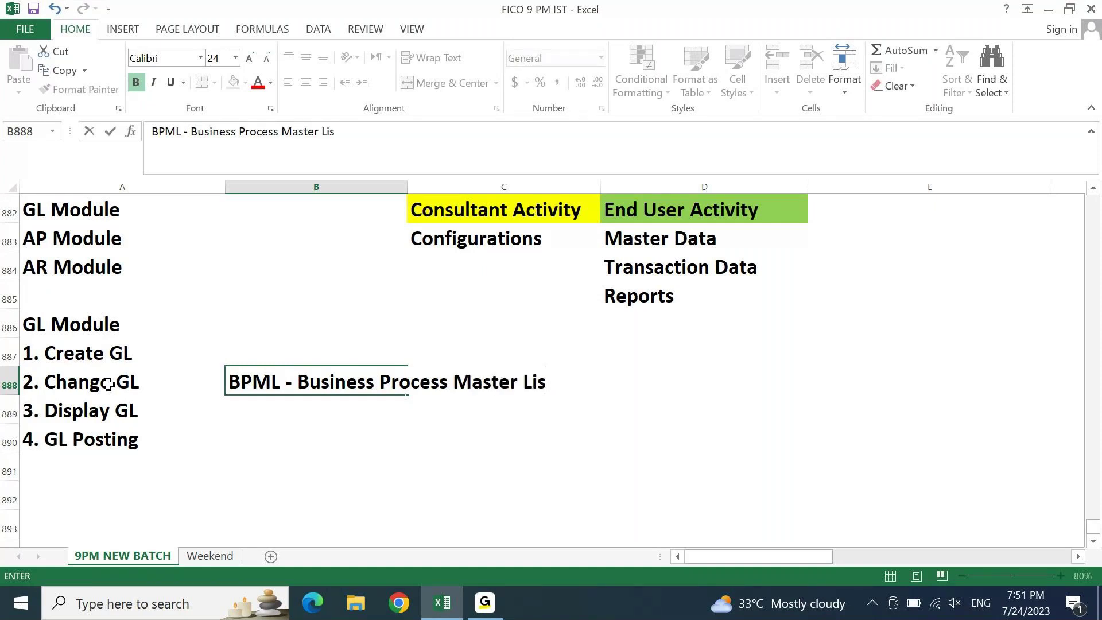
pyautogui.write('t')
pyautogui.press('Return')
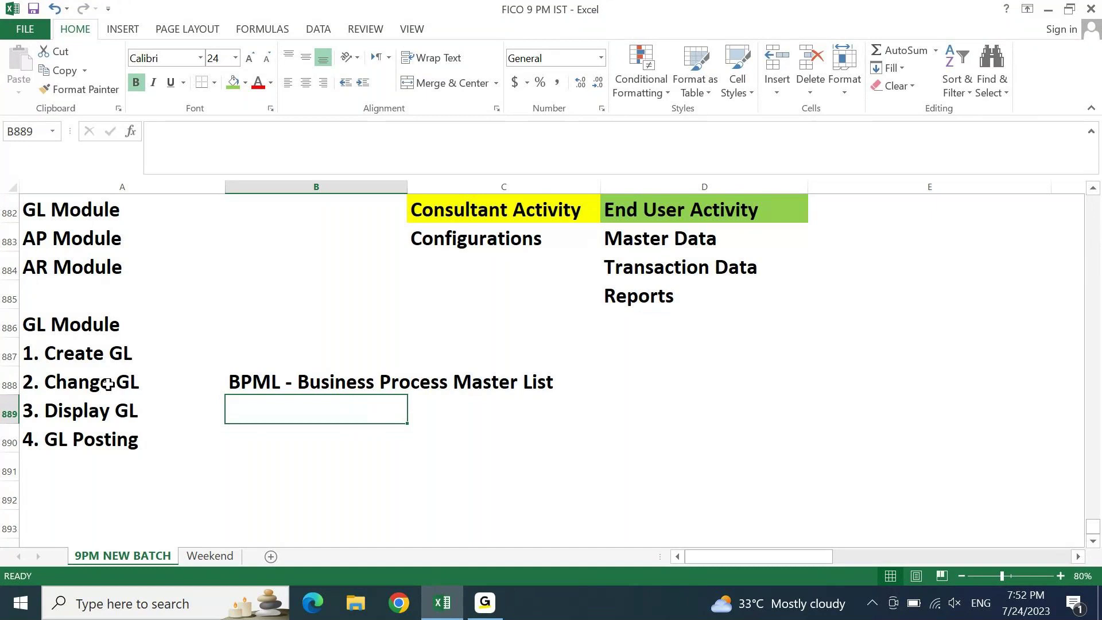
# - Start a new note in cell C890 beginning 'Most of the Projects'
pyautogui.press('Down')
pyautogui.press('Right')
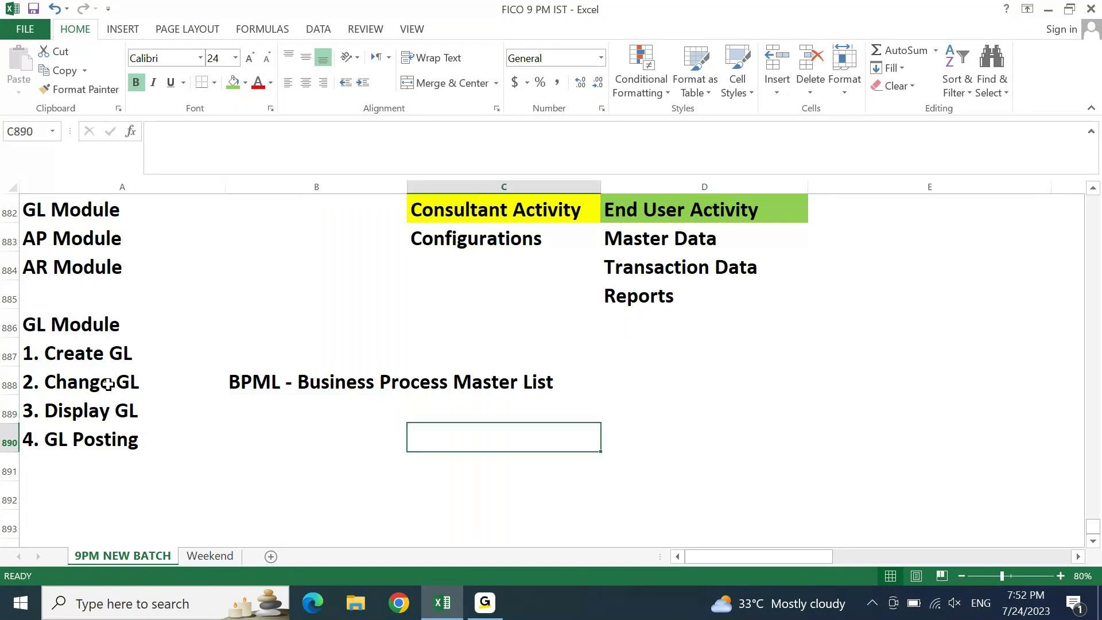
pyautogui.write('MOst')
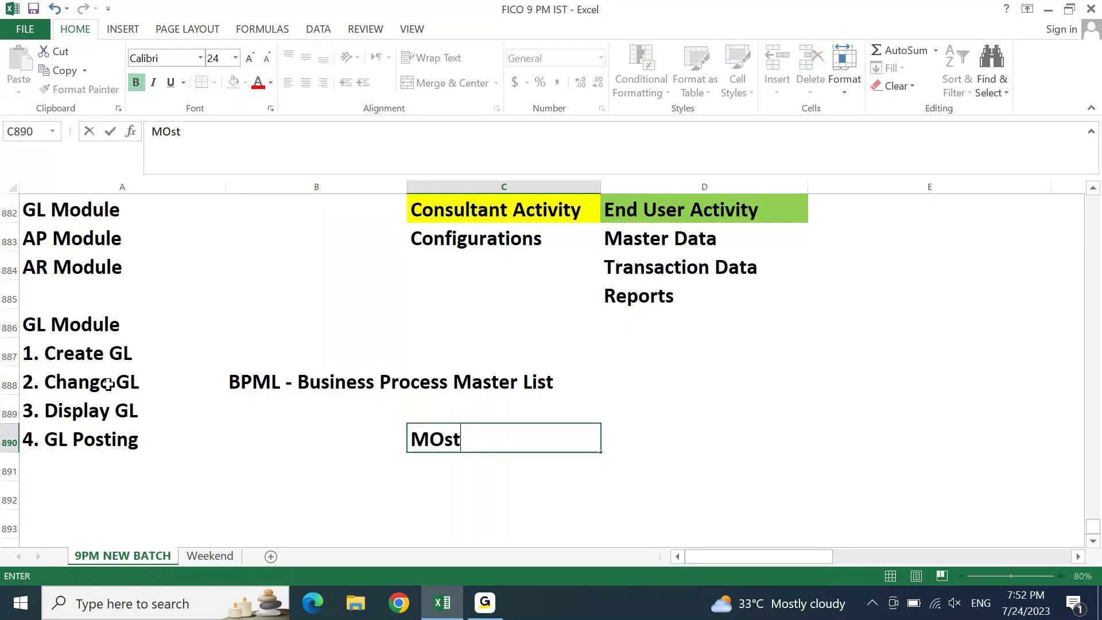
pyautogui.write(' of the Pro')
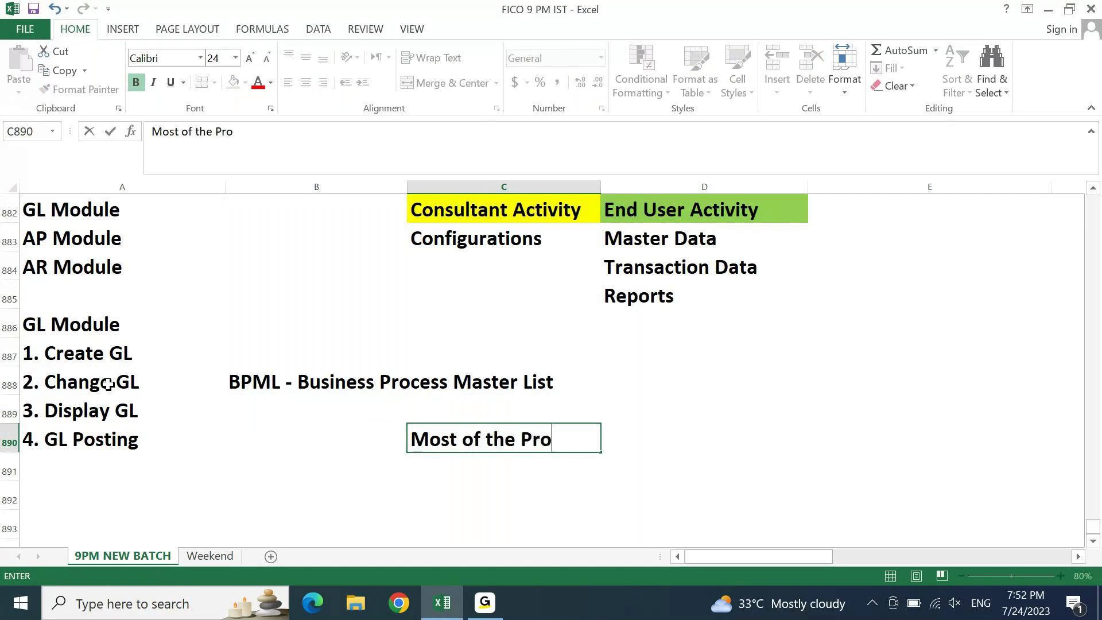
pyautogui.write('jects i')
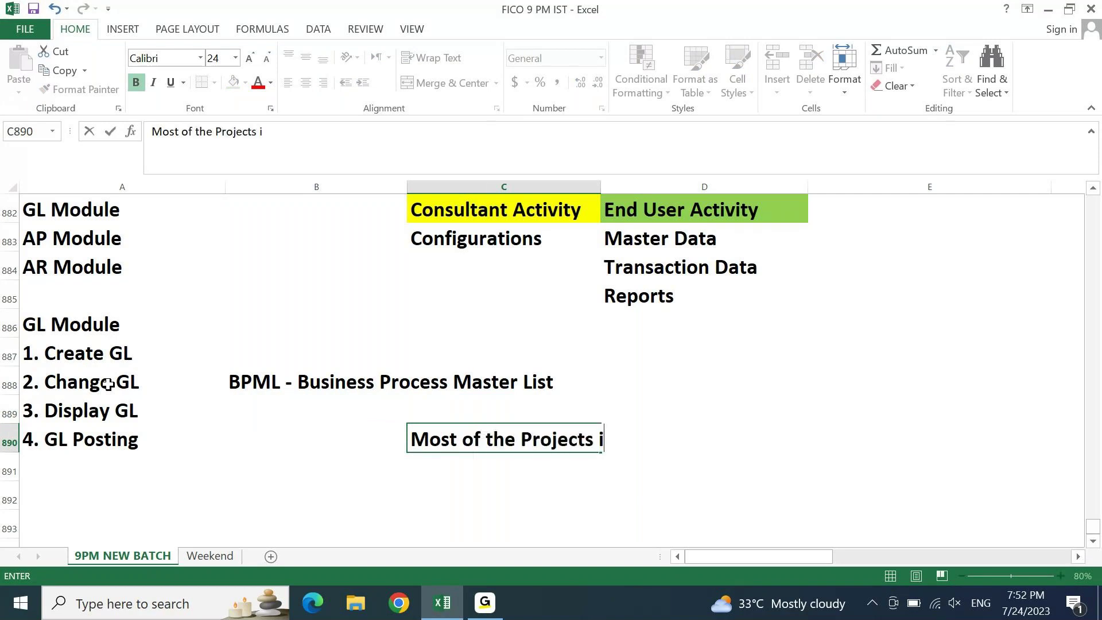
# - Complete the note as 'Most of the Projects currently are S4HANA'
pyautogui.press('BackSpace')
pyautogui.write('curre')
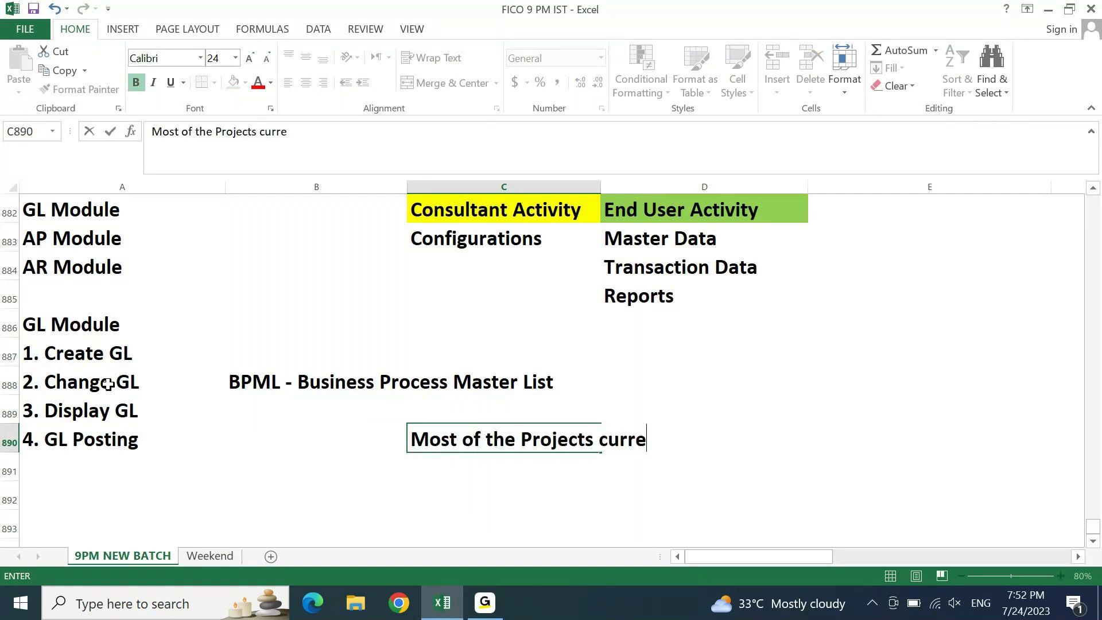
pyautogui.write('ntly are S')
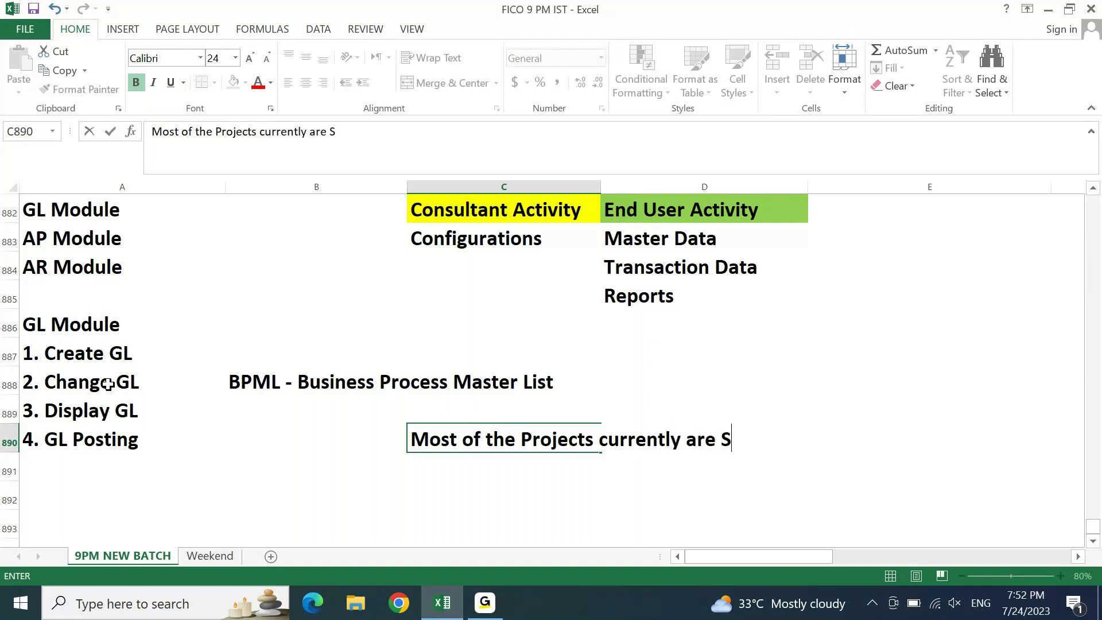
pyautogui.write('4HANA')
pyautogui.press('Return')
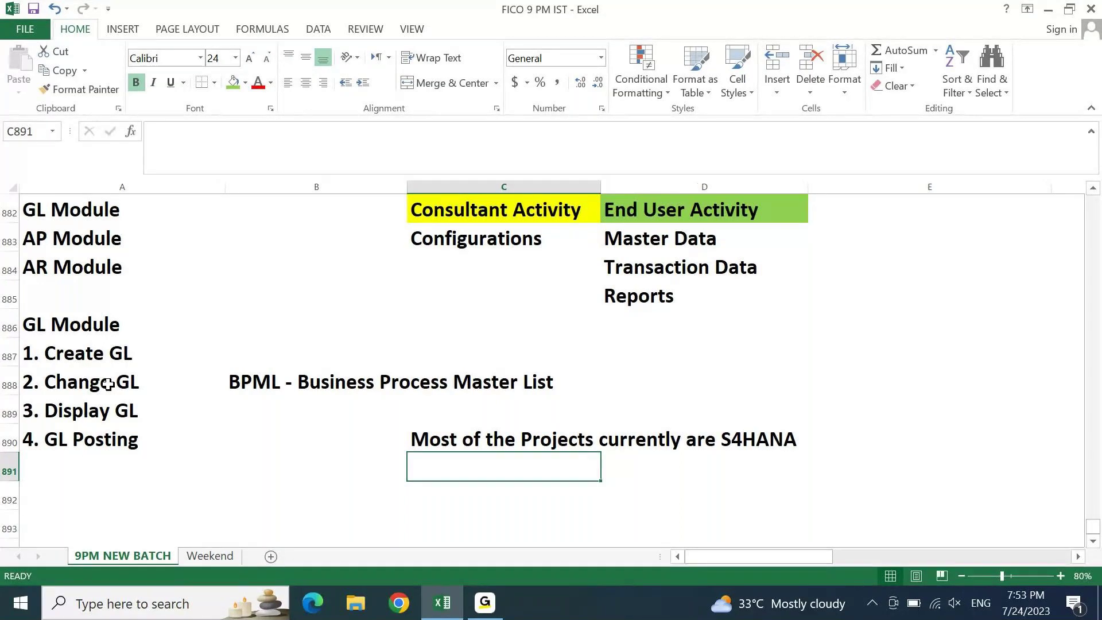
# - Add 'Users will use FIORI more than GUI' in C891 and reveal the desktop
pyautogui.write('U')
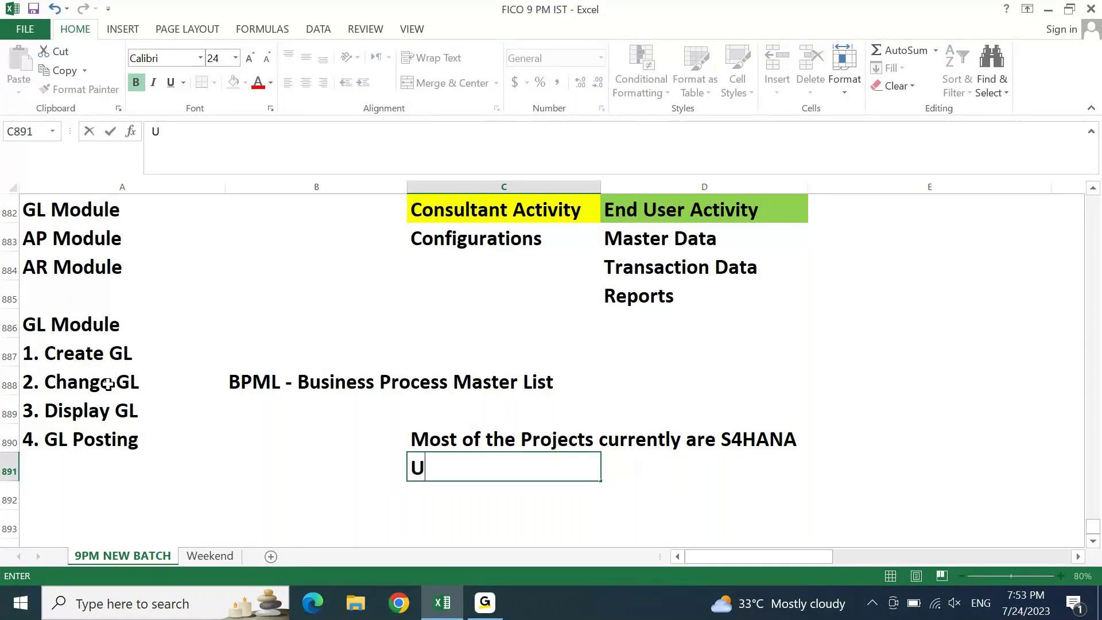
pyautogui.write('ser')
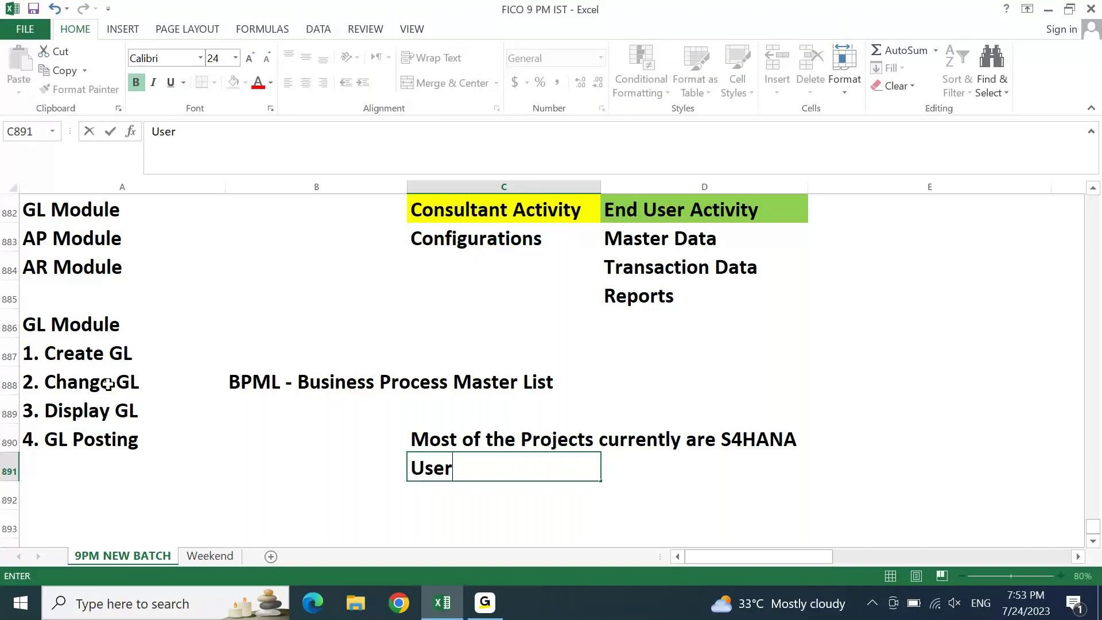
pyautogui.write('s will use mo')
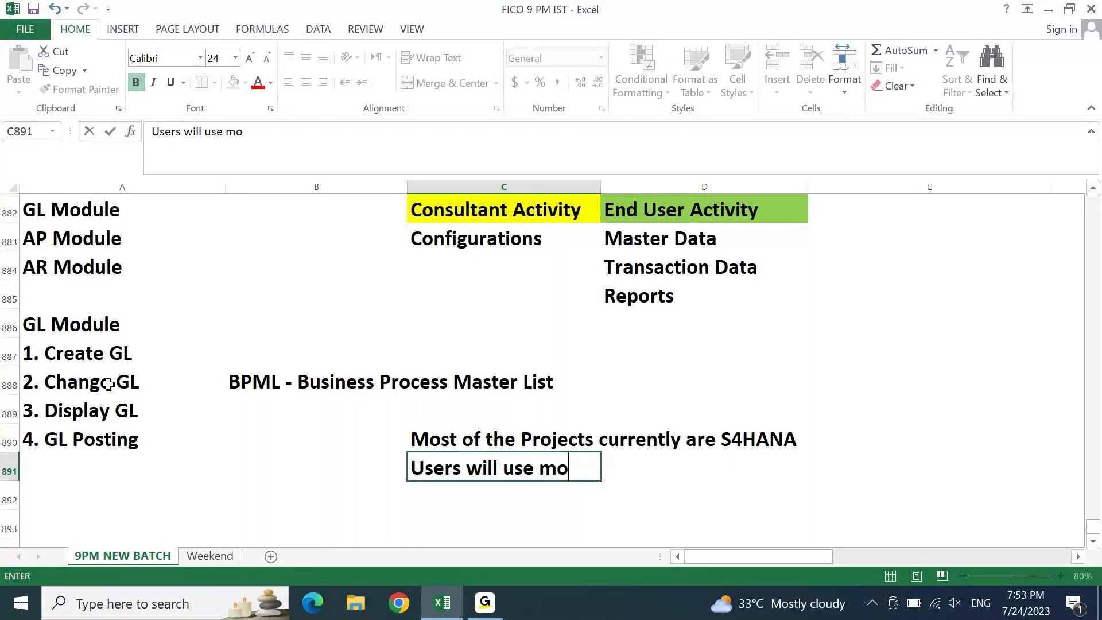
pyautogui.press('BackSpace')
pyautogui.press('BackSpace')
pyautogui.write('FIOR')
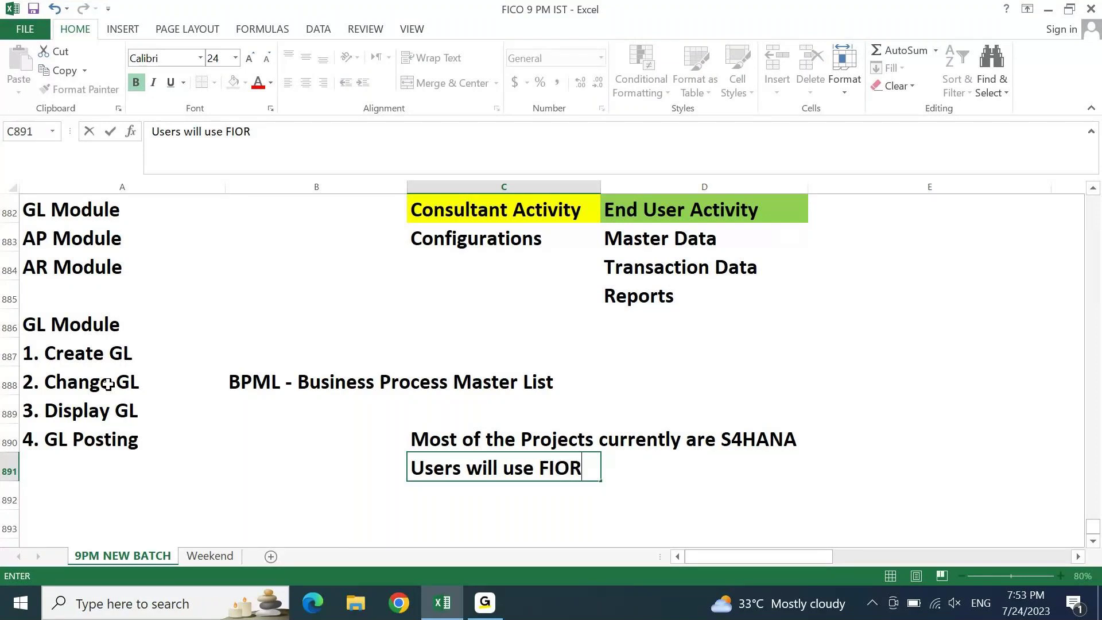
pyautogui.write('I mre')
pyautogui.press('BackSpace')
pyautogui.press('BackSpace')
pyautogui.press('BackSpace')
pyautogui.write('ore than GUI')
pyautogui.press('Up')
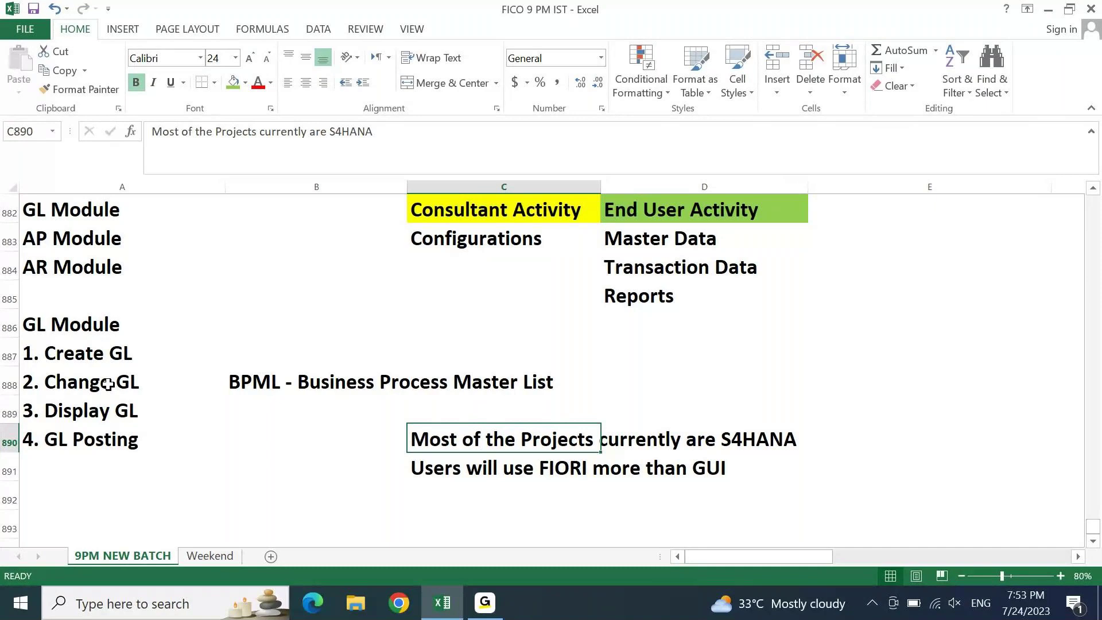
pyautogui.press('super+d')
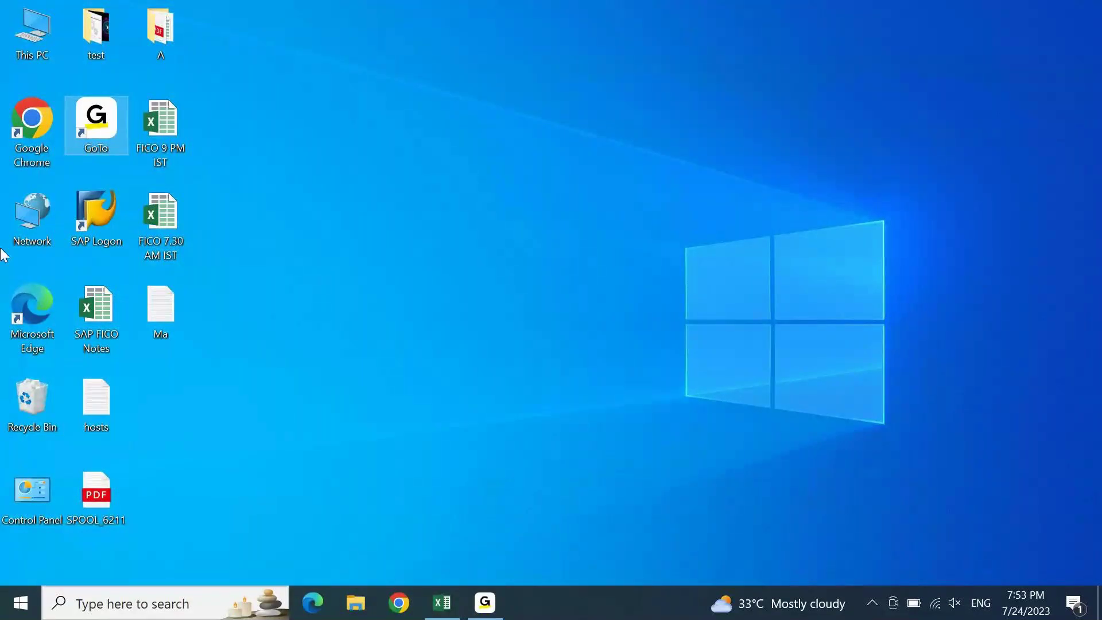
# - Launch SAP Logon and open the S4 1909 connection's logon screen
pyautogui.click(110, 212)
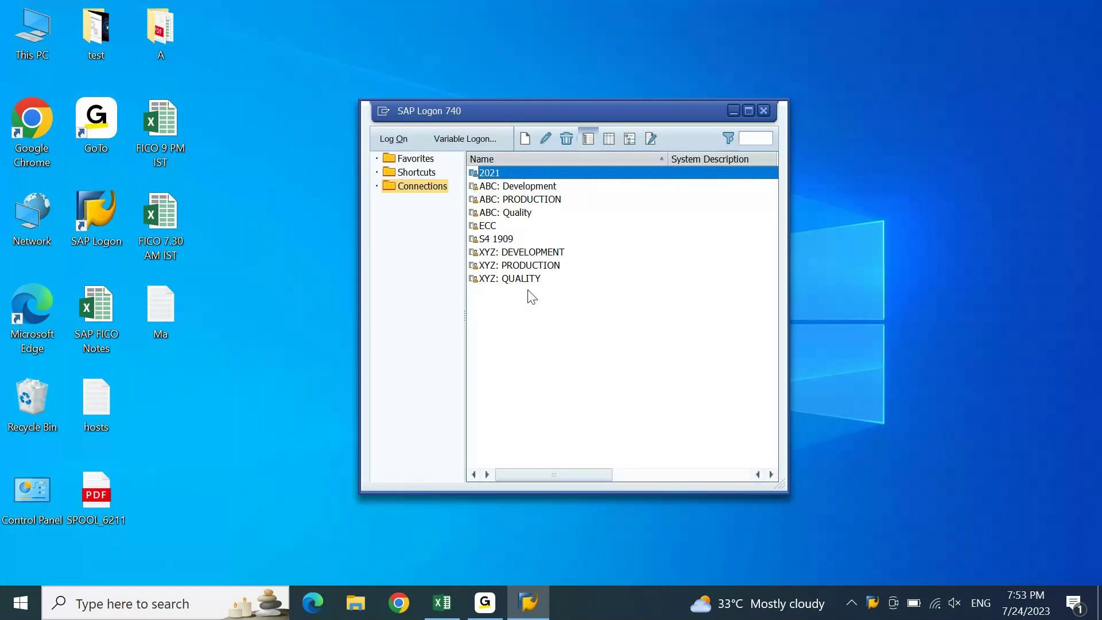
pyautogui.click(503, 240)
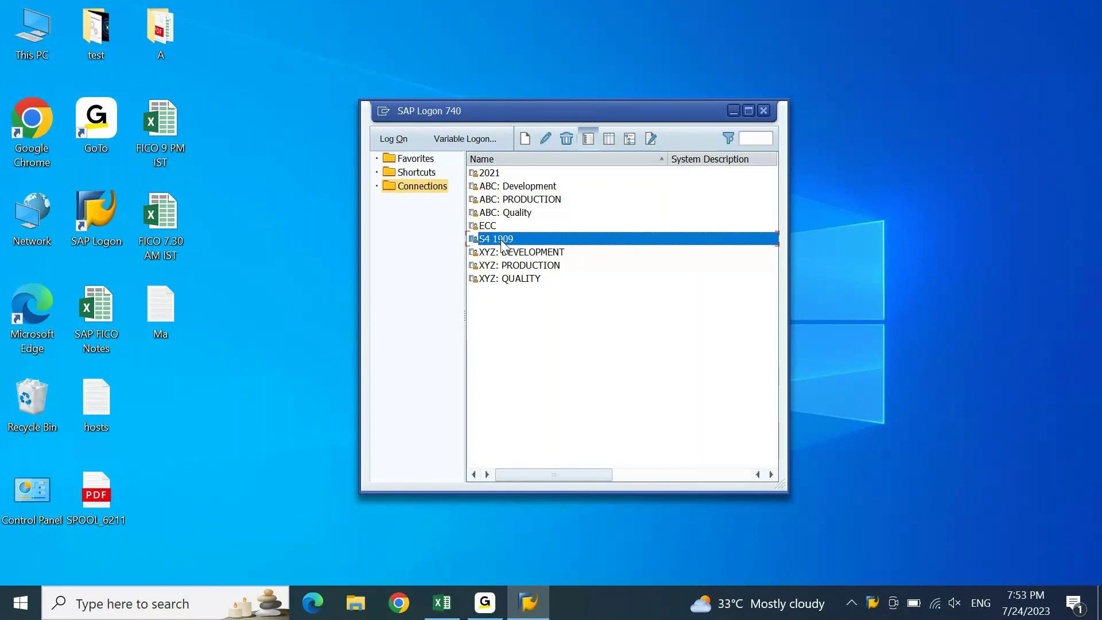
pyautogui.doubleClick(500, 239)
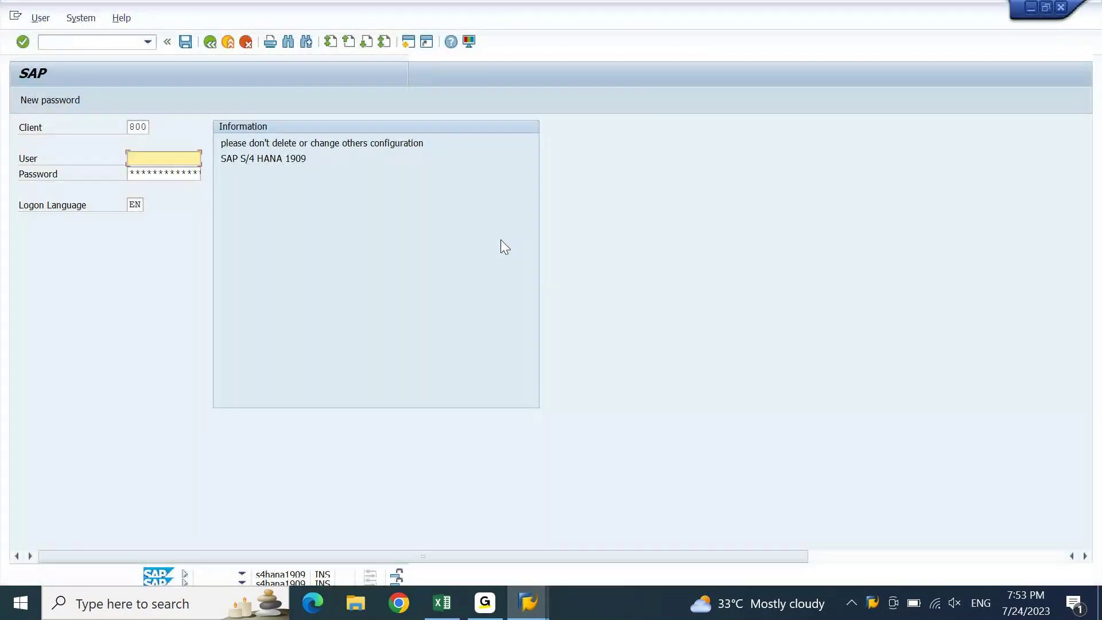
# - Log on to client 800 with the suggested user ID and the account password
pyautogui.write('a')
pyautogui.press('Down')
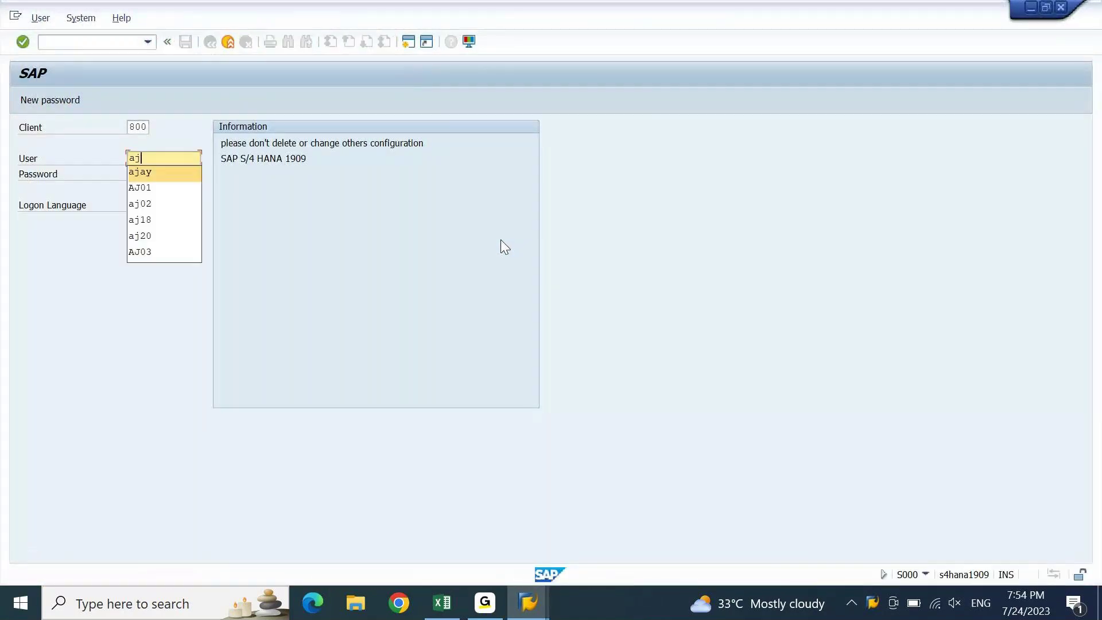
pyautogui.press('Return')
pyautogui.write('************')
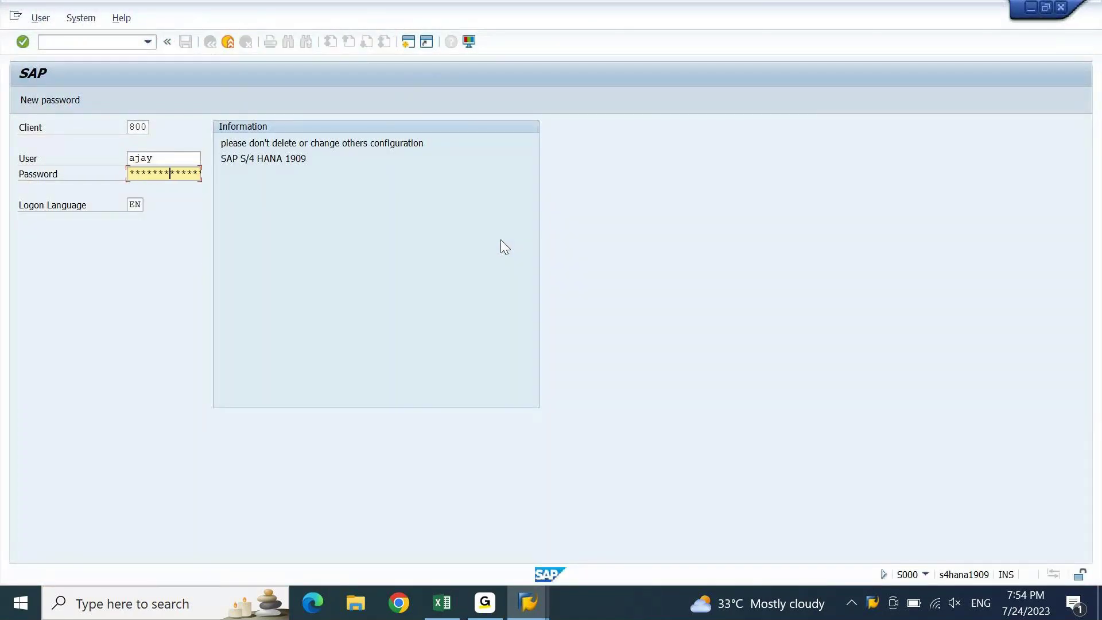
pyautogui.press('Return')
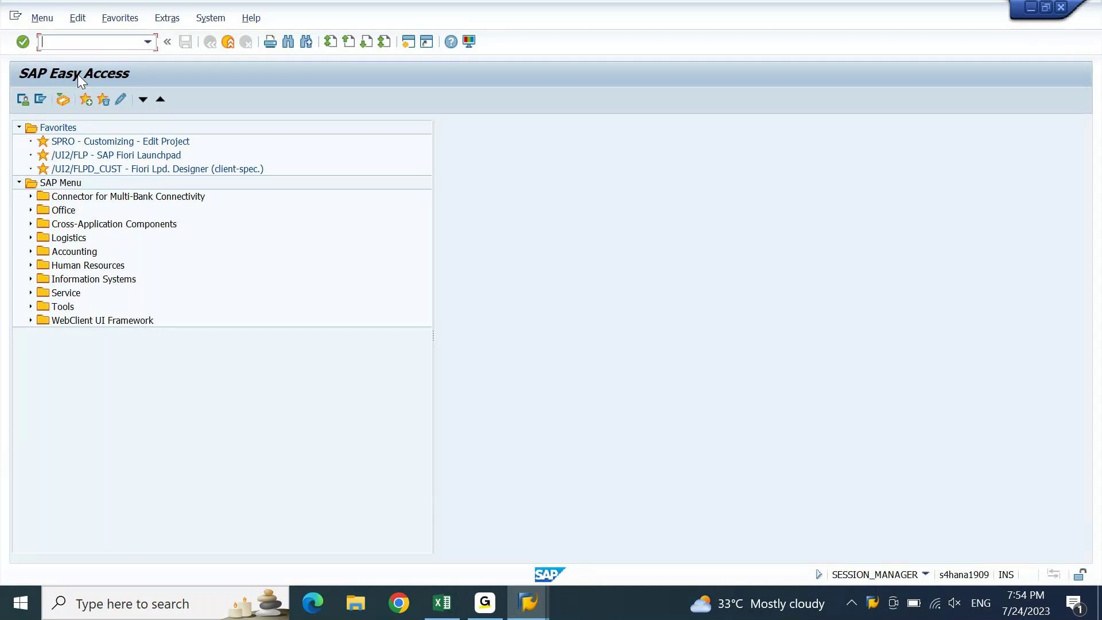
# - Expand the Accounting and Financial Accounting folders in the Easy Access tree
pyautogui.doubleClick(70, 253)
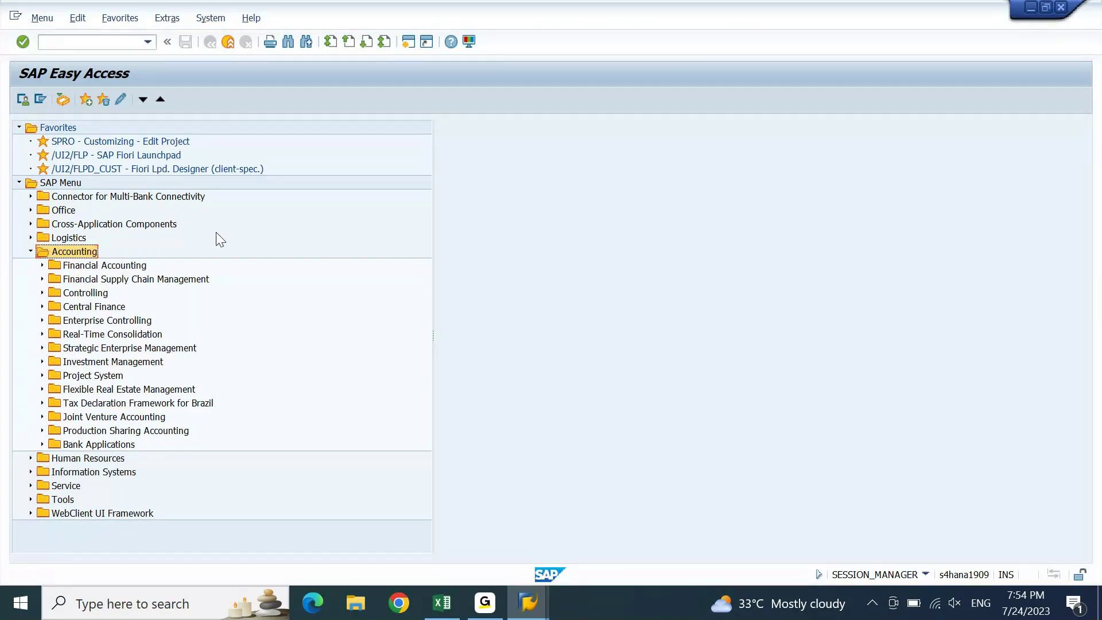
pyautogui.click(118, 267)
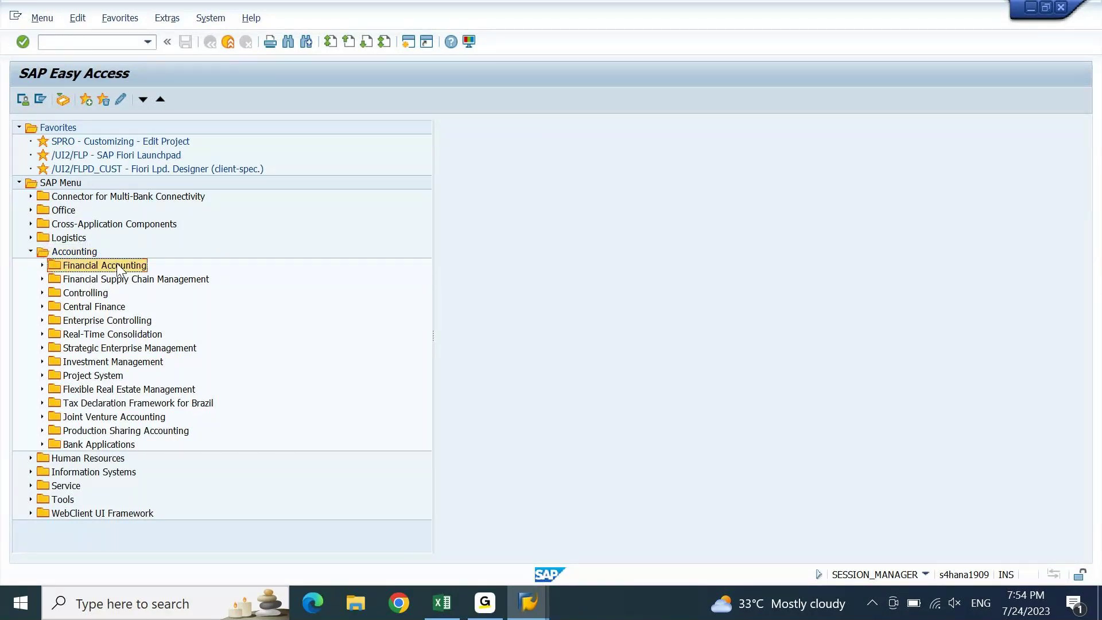
pyautogui.click(86, 294)
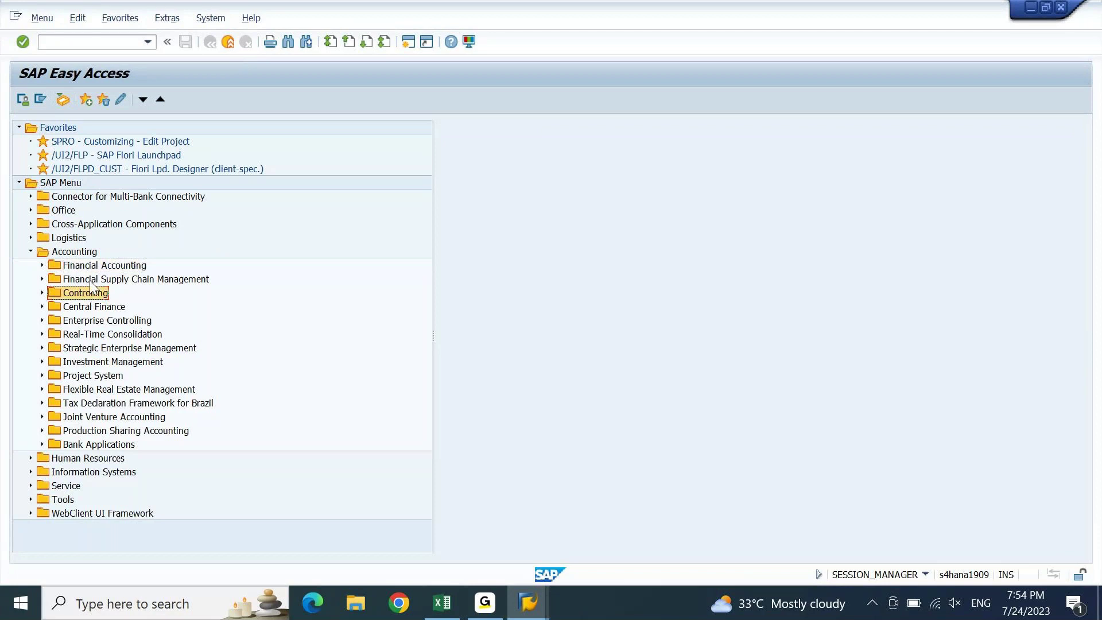
pyautogui.click(98, 268)
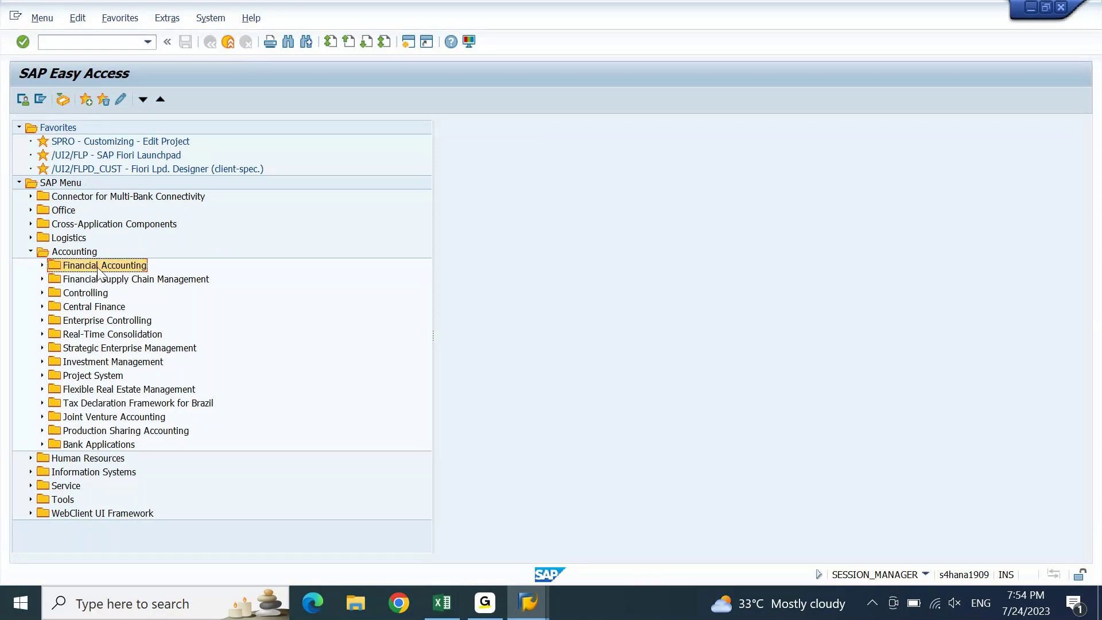
pyautogui.doubleClick(98, 267)
# - Expand General Ledger and browse its Document Entry, Periodic Processing and Information System folders
pyautogui.press('Down')
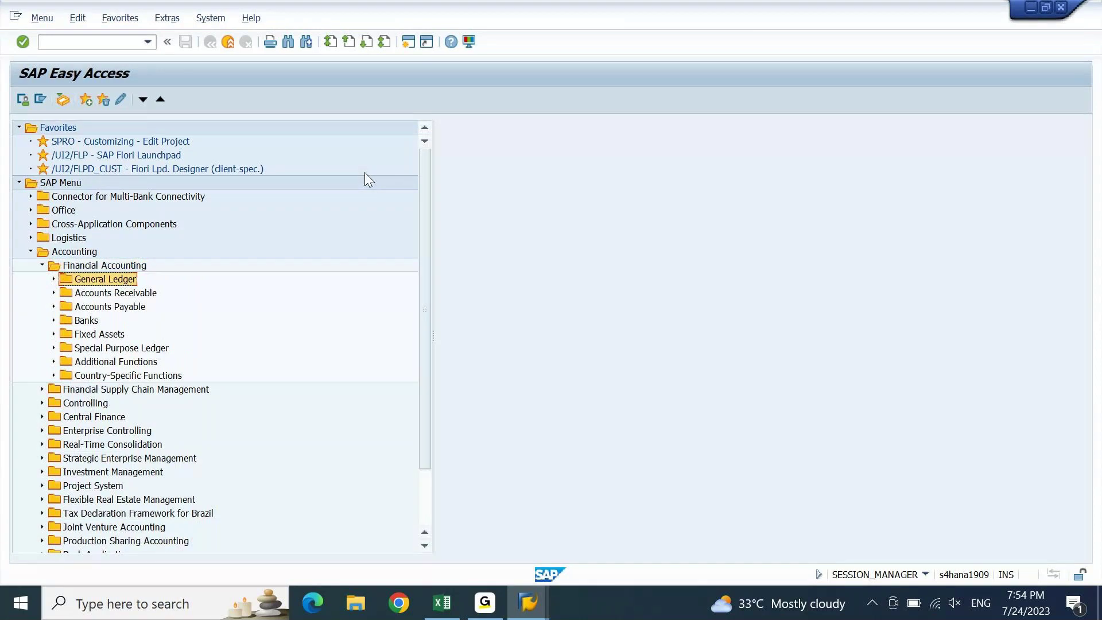
pyautogui.press('Down')
pyautogui.press('Down')
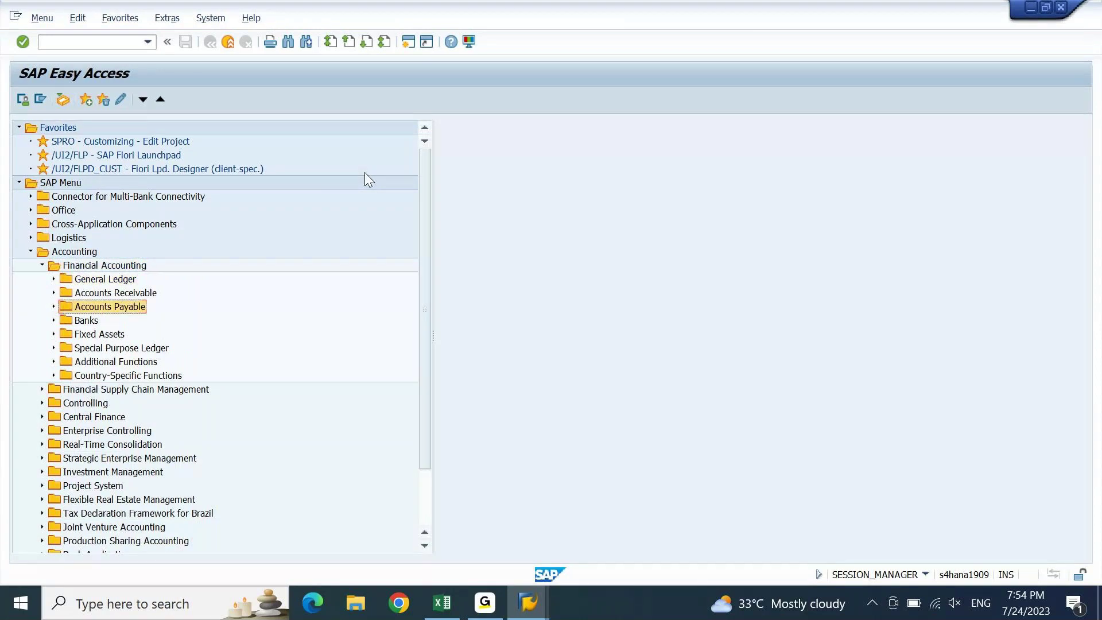
pyautogui.press('Up')
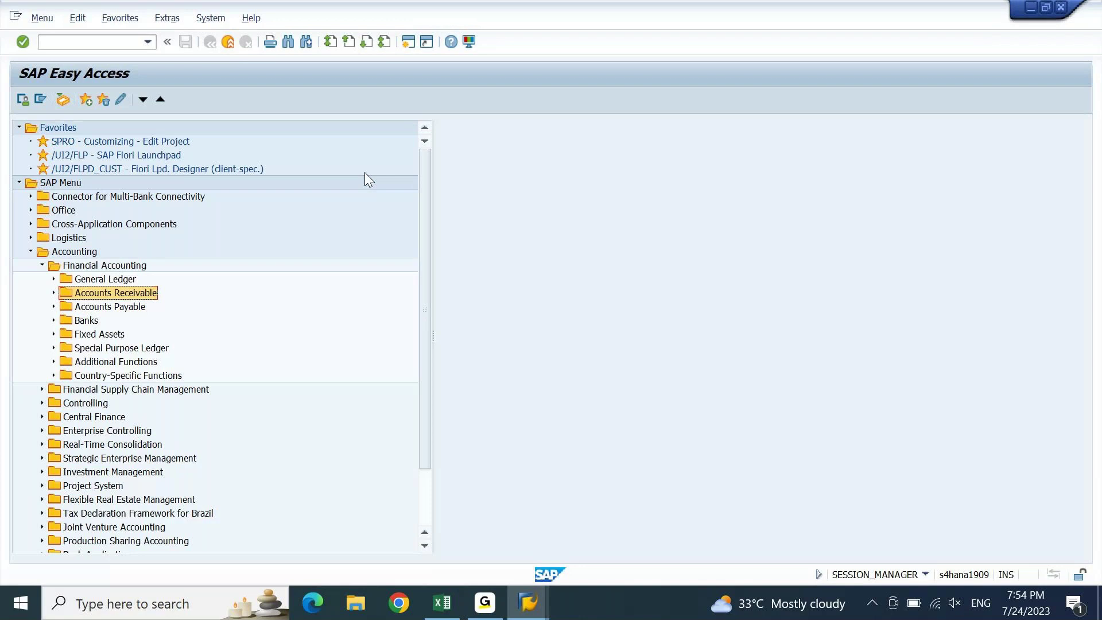
pyautogui.press('Up')
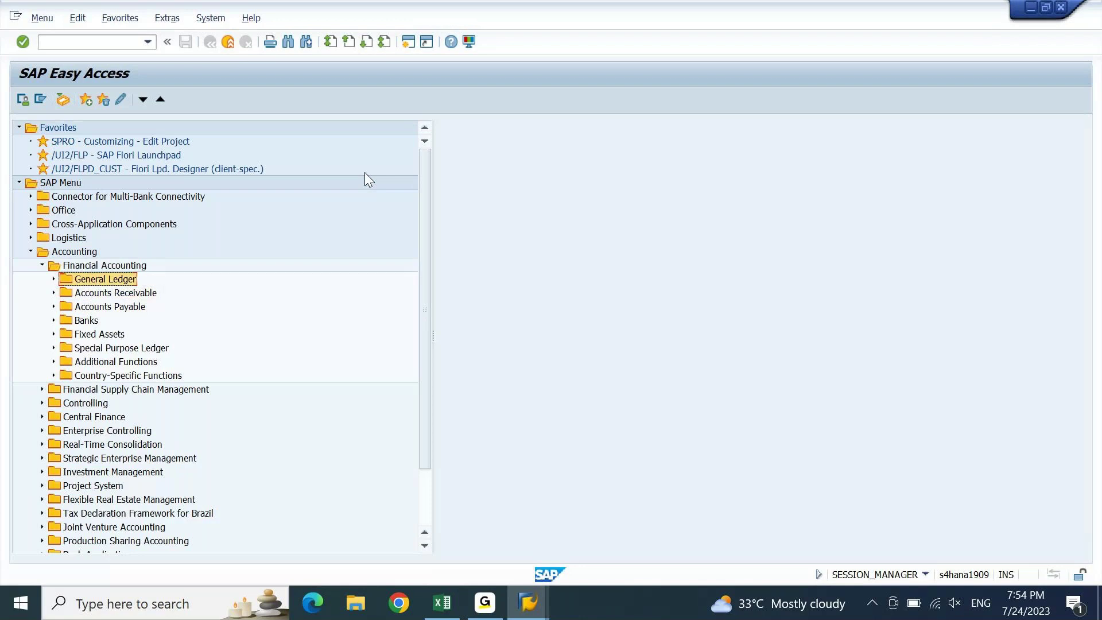
pyautogui.press('Right')
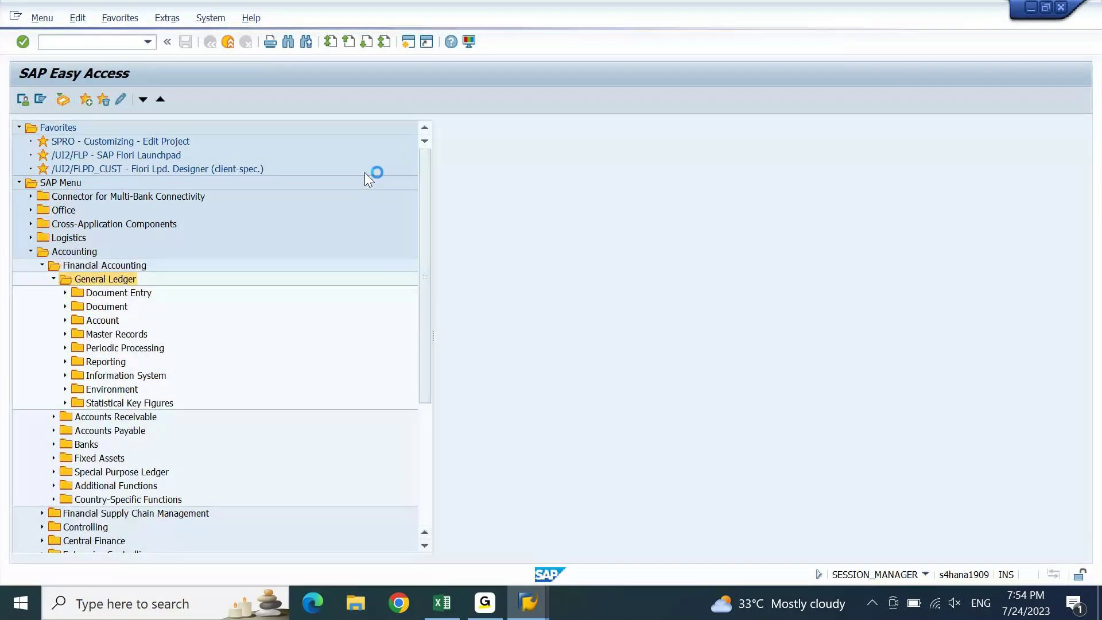
pyautogui.press('Down')
pyautogui.press('Down')
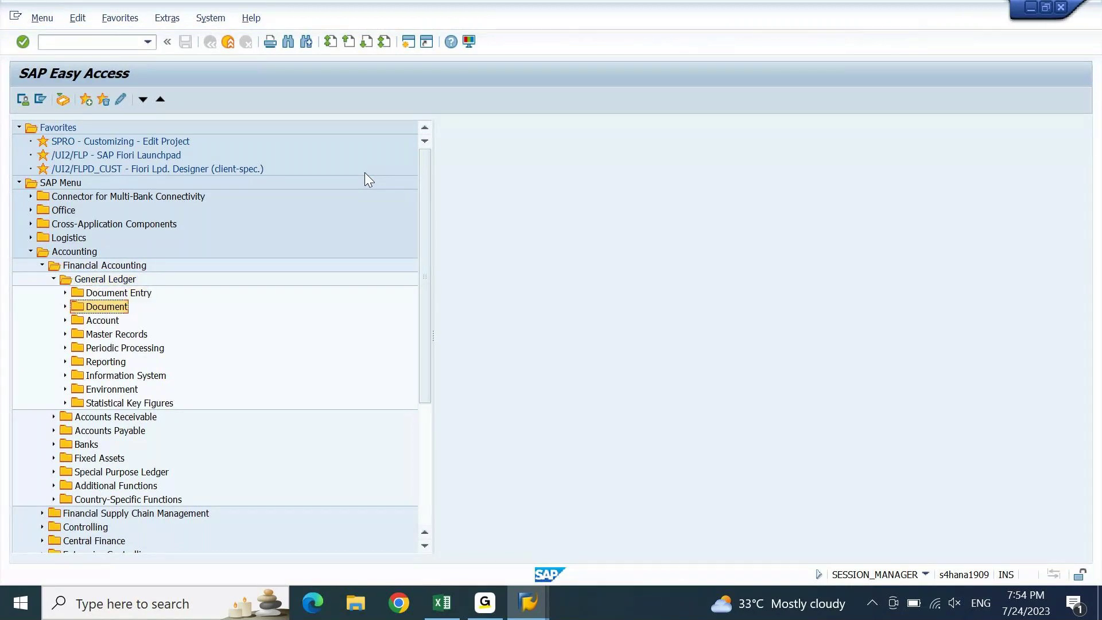
pyautogui.press('Up')
pyautogui.press('Down')
pyautogui.press('Down')
pyautogui.press('Down')
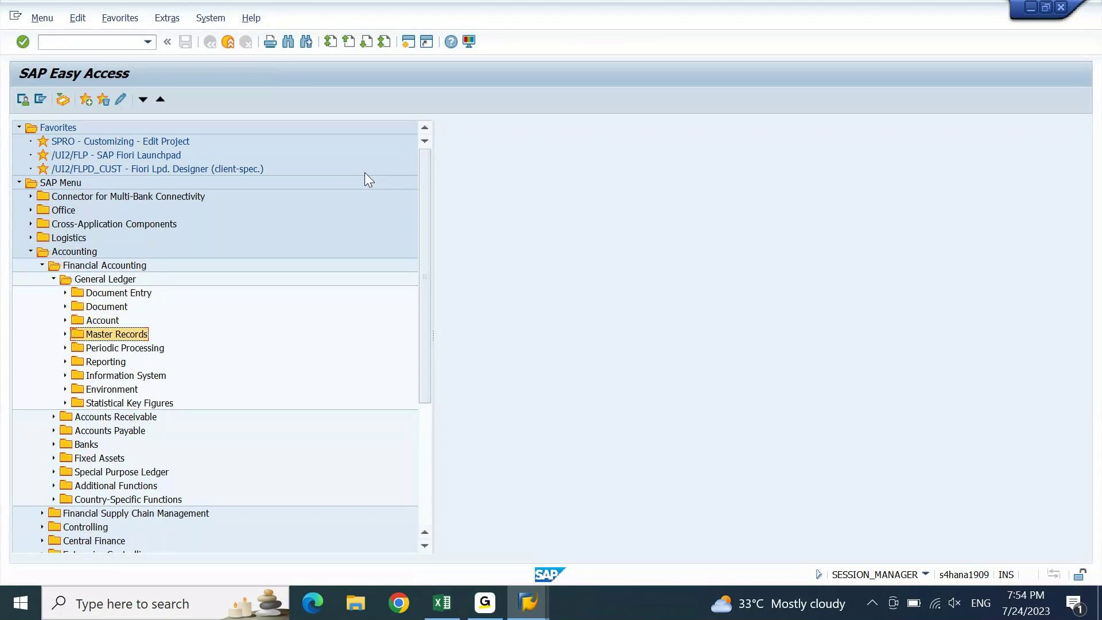
pyautogui.press('Down')
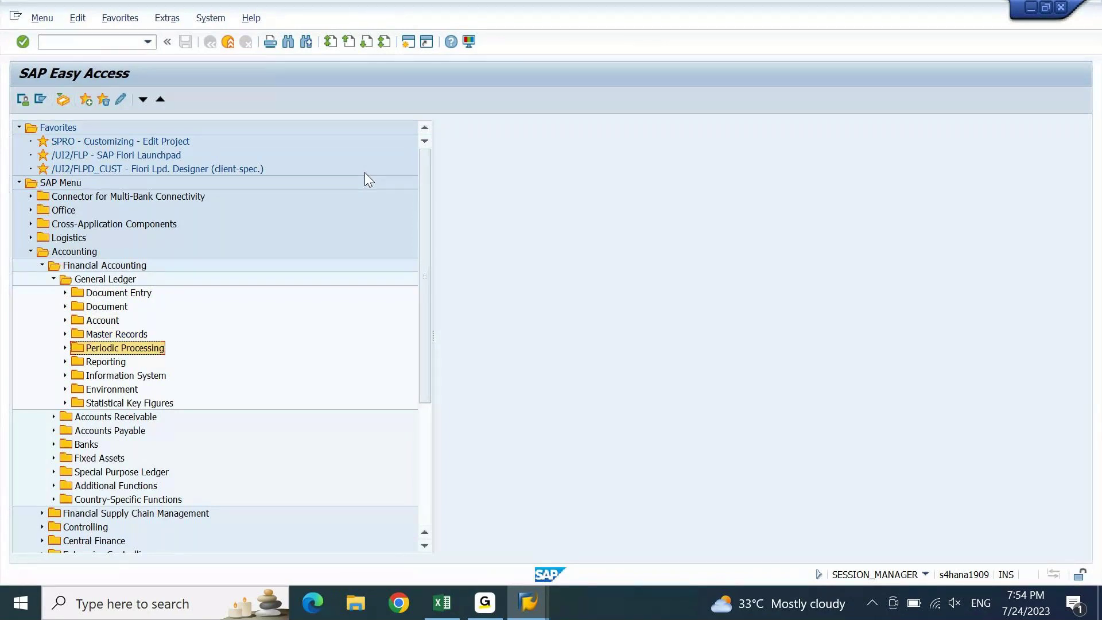
pyautogui.press('Down')
pyautogui.press('Down')
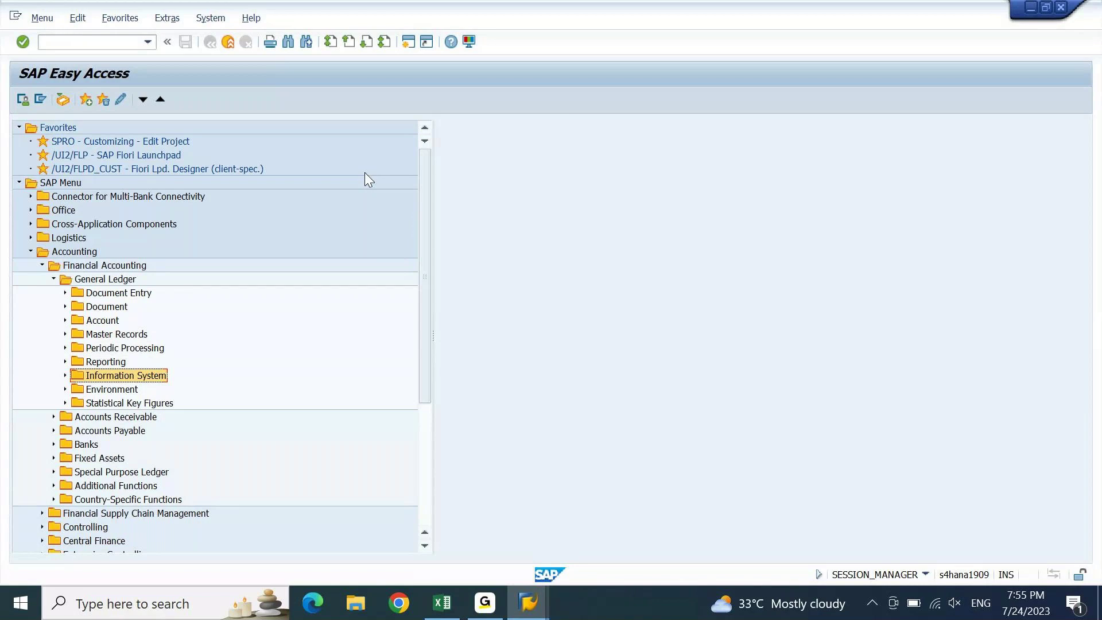
pyautogui.press('Up')
pyautogui.press('Up')
pyautogui.press('Up')
pyautogui.press('Up')
pyautogui.press('Up')
pyautogui.press('Up')
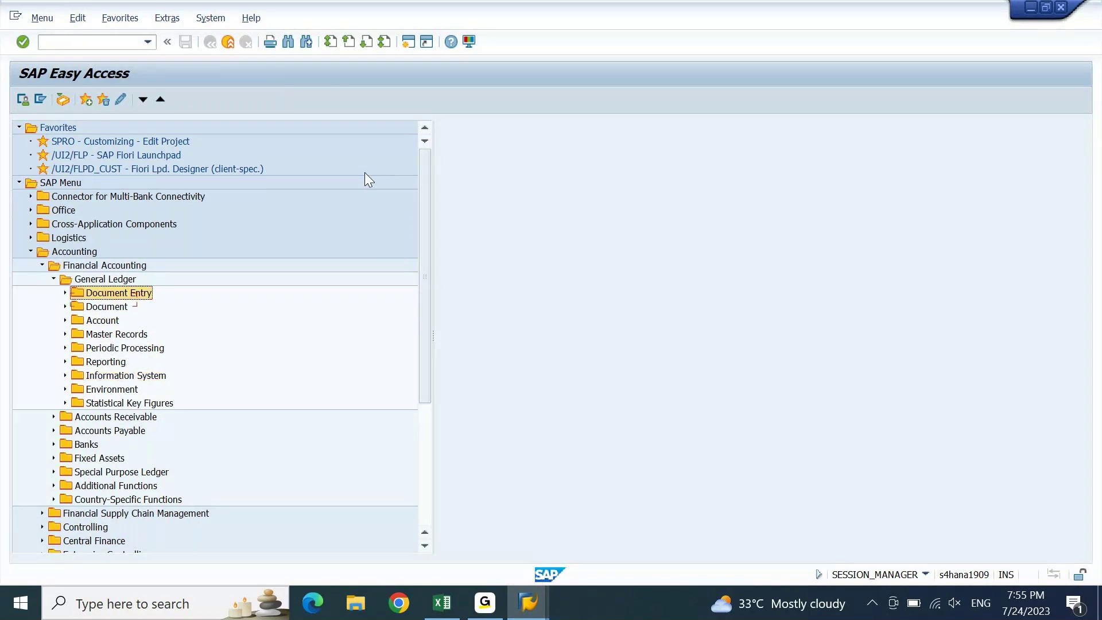
# - Expand Document Entry, Error Correction and Suspense Accounting, and Reference Documents folders
pyautogui.press('Right')
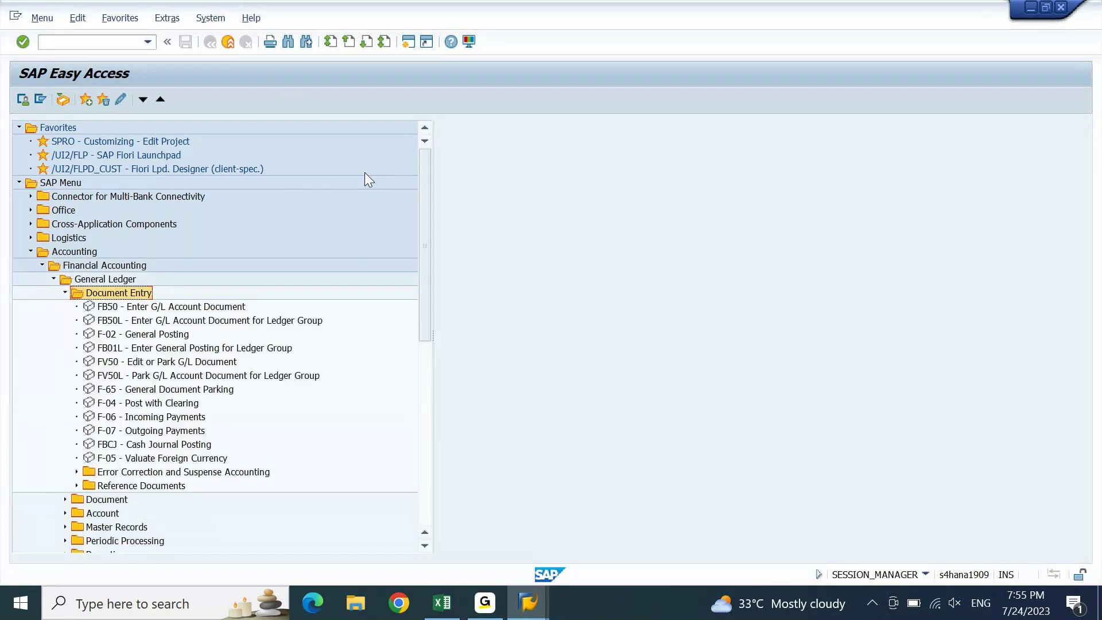
pyautogui.press('Down')
pyautogui.press('Down')
pyautogui.press('Down')
pyautogui.press('Down')
pyautogui.press('Down')
pyautogui.press('Down')
pyautogui.press('Down')
pyautogui.press('Down')
pyautogui.press('Down')
pyautogui.press('Down')
pyautogui.press('Down')
pyautogui.press('Down')
pyautogui.press('Down')
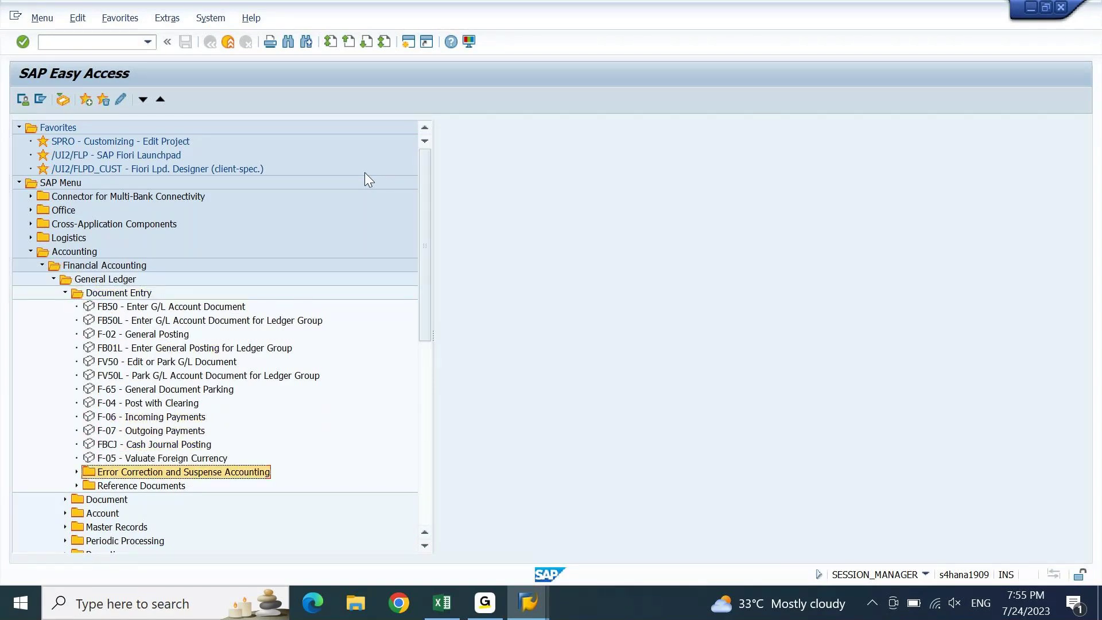
pyautogui.press('Right')
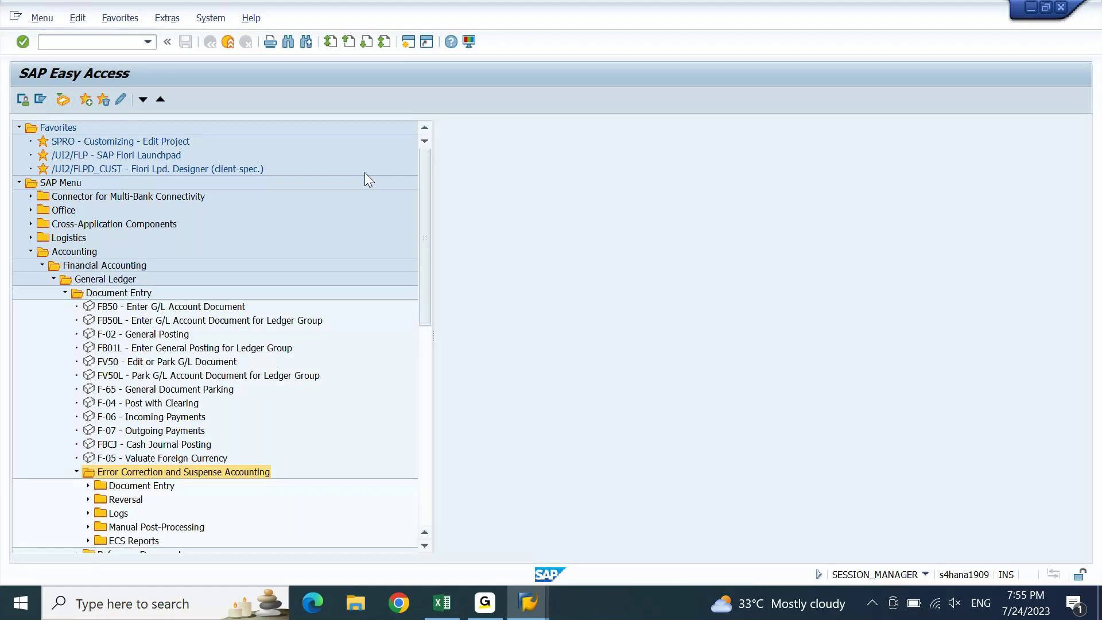
pyautogui.press('Down')
pyautogui.press('Down')
pyautogui.press('Down')
pyautogui.press('Down')
pyautogui.press('Down')
pyautogui.press('Down')
pyautogui.press('Down')
pyautogui.press('Up')
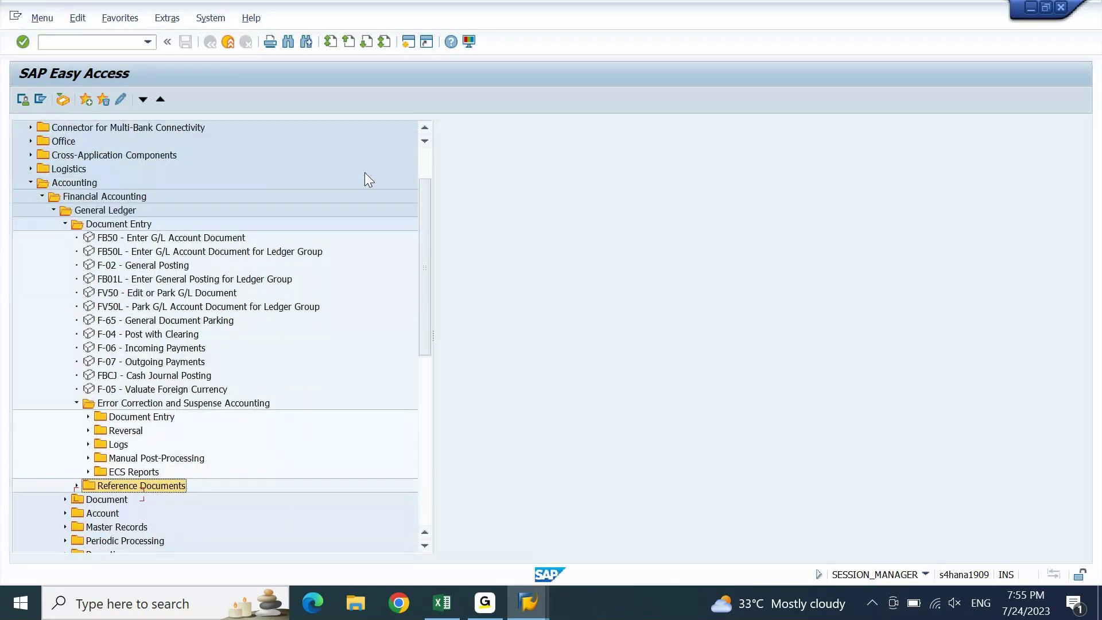
pyautogui.press('Right')
pyautogui.press('Down')
pyautogui.press('Down')
pyautogui.press('Down')
pyautogui.press('Down')
pyautogui.press('Down')
pyautogui.press('Down')
pyautogui.press('Down')
pyautogui.press('Down')
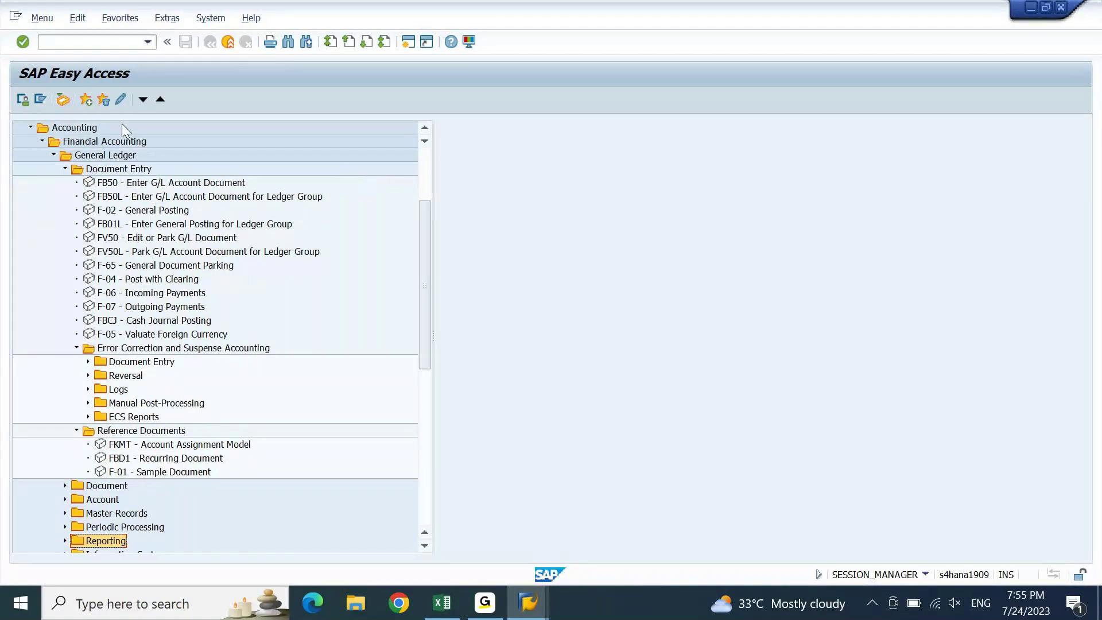
# - Go through the General Ledger Document Entry transactions FB50, FB50L, F-02 and FV50L
pyautogui.click(99, 143)
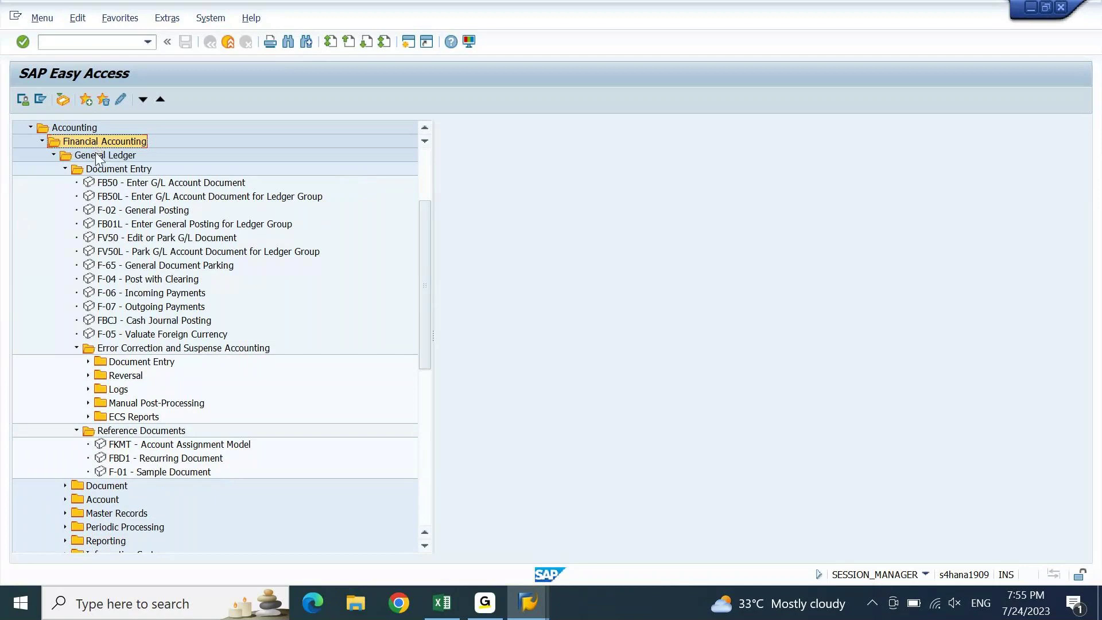
pyautogui.click(99, 162)
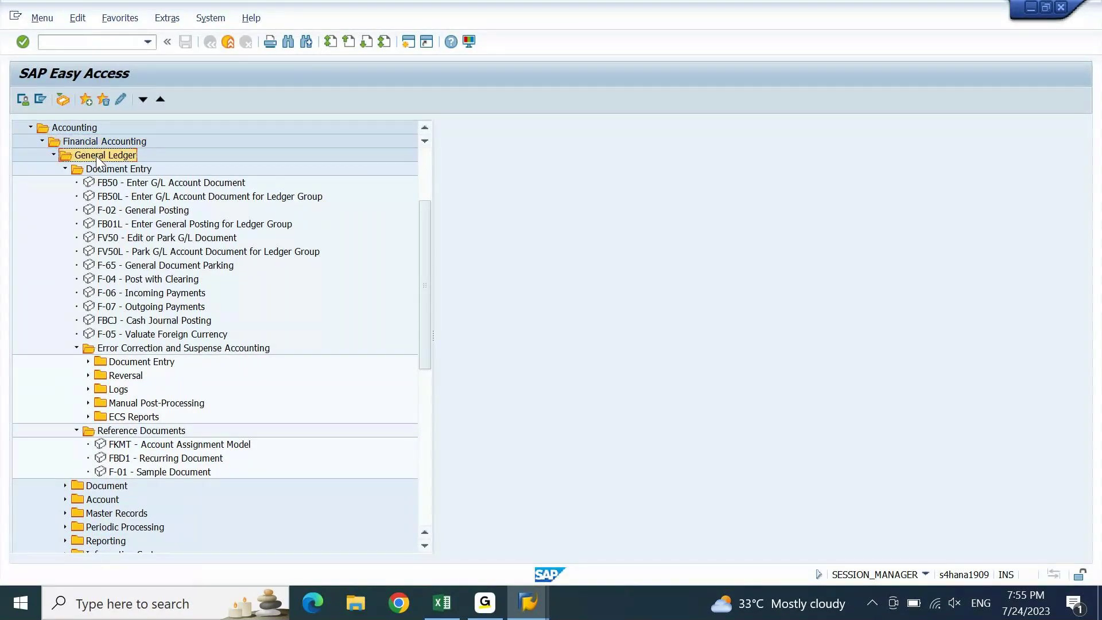
pyautogui.click(102, 172)
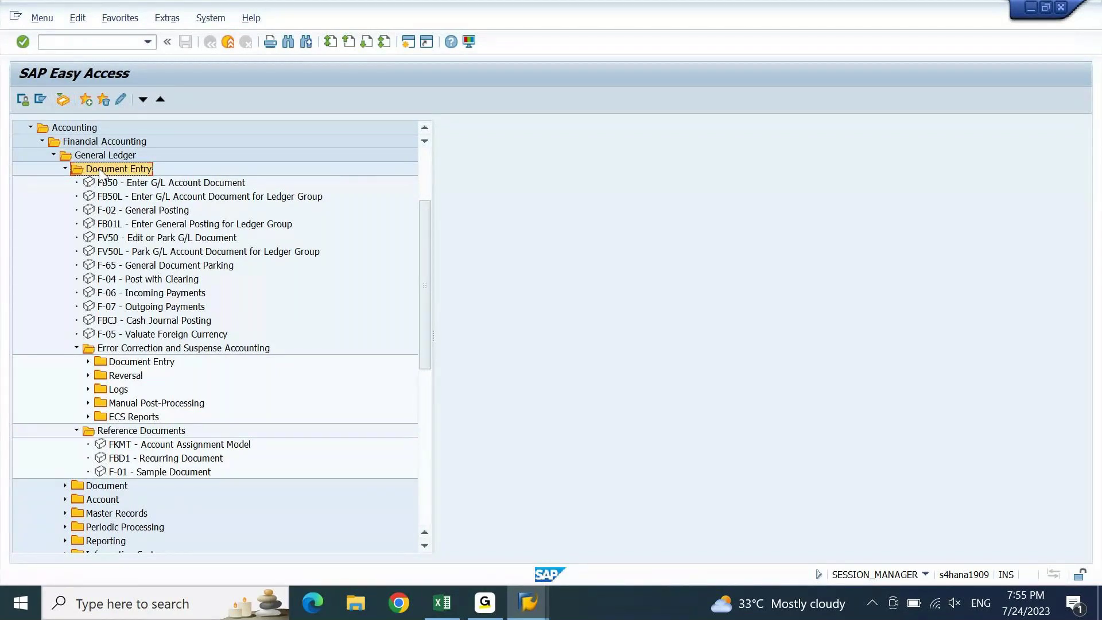
pyautogui.click(147, 184)
pyautogui.press('Down')
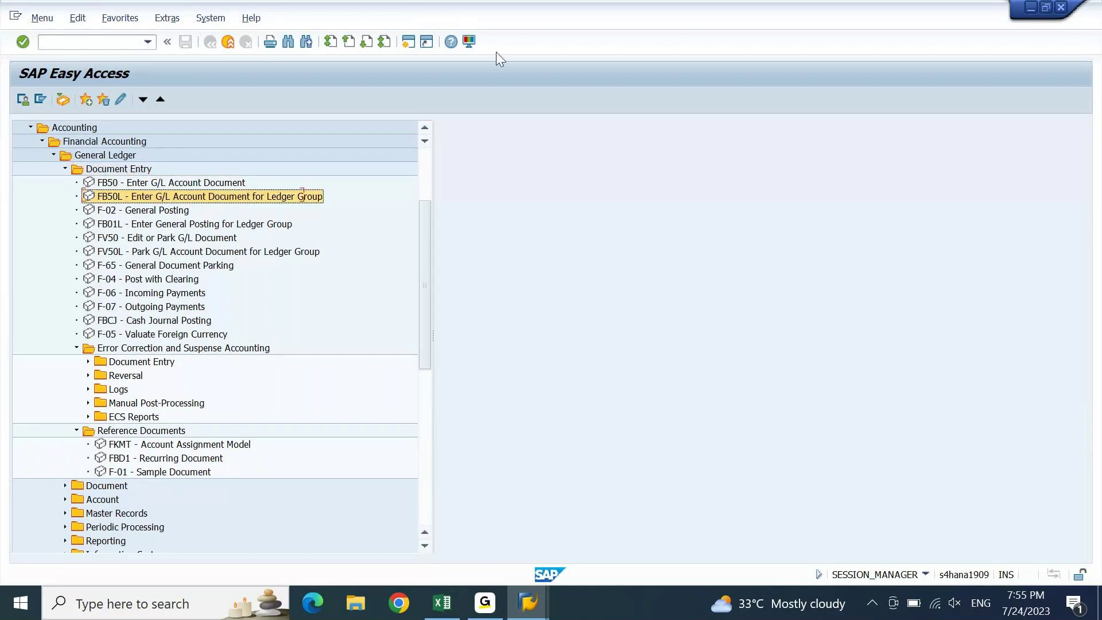
pyautogui.press('Down')
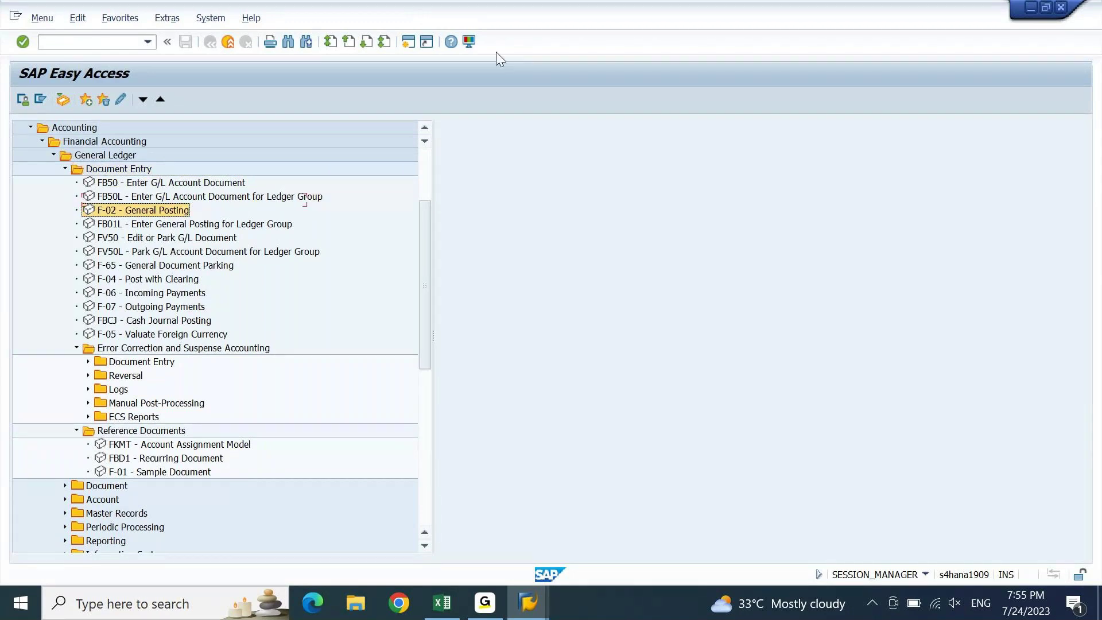
pyautogui.press('Down')
pyautogui.press('Down')
pyautogui.press('Down')
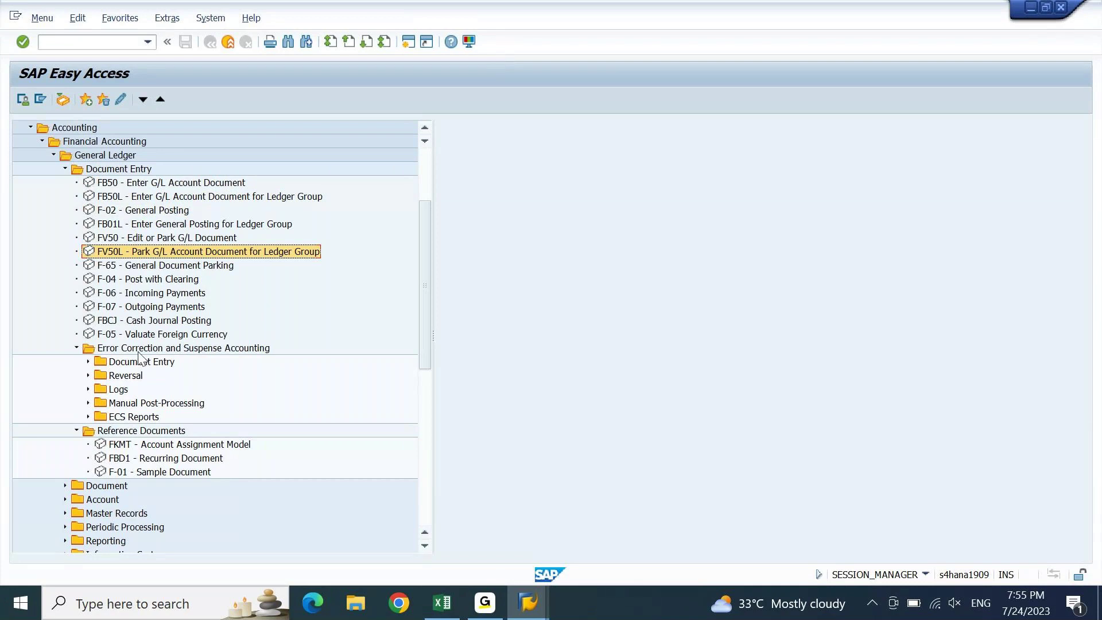
# - Expand the error-correction Document Entry and Reversal folders
pyautogui.click(132, 362)
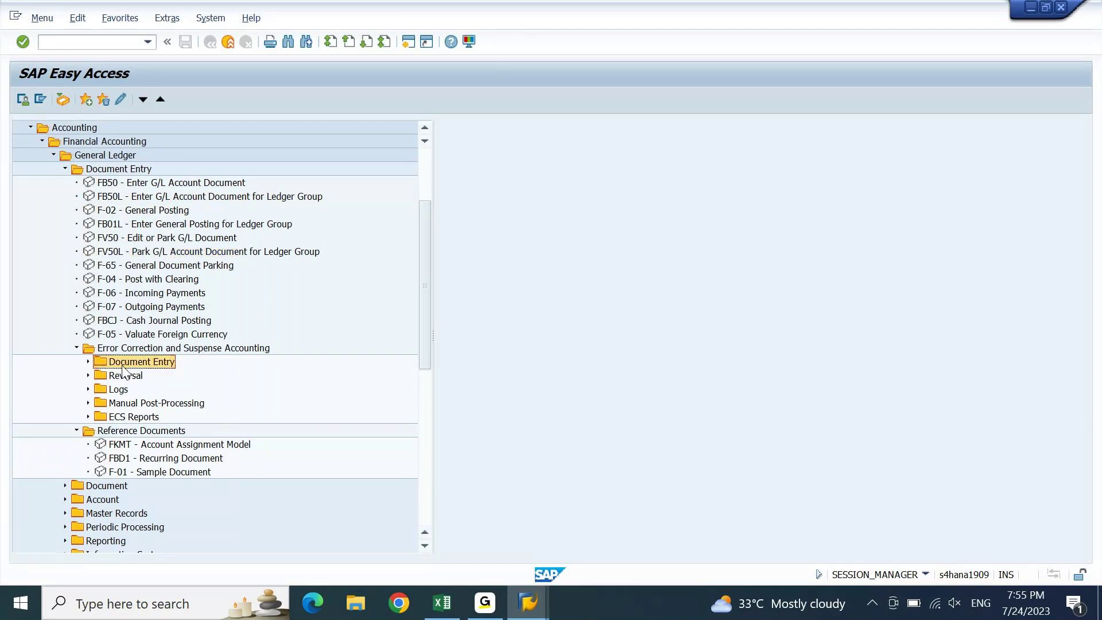
pyautogui.press('Right')
pyautogui.press('Down')
pyautogui.press('Right')
# - Expand the Logs, Manual Post-Processing and ECS Reports folders
pyautogui.press('Down')
pyautogui.press('Right')
pyautogui.press('Down')
pyautogui.press('Down')
pyautogui.press('Down')
pyautogui.press('Down')
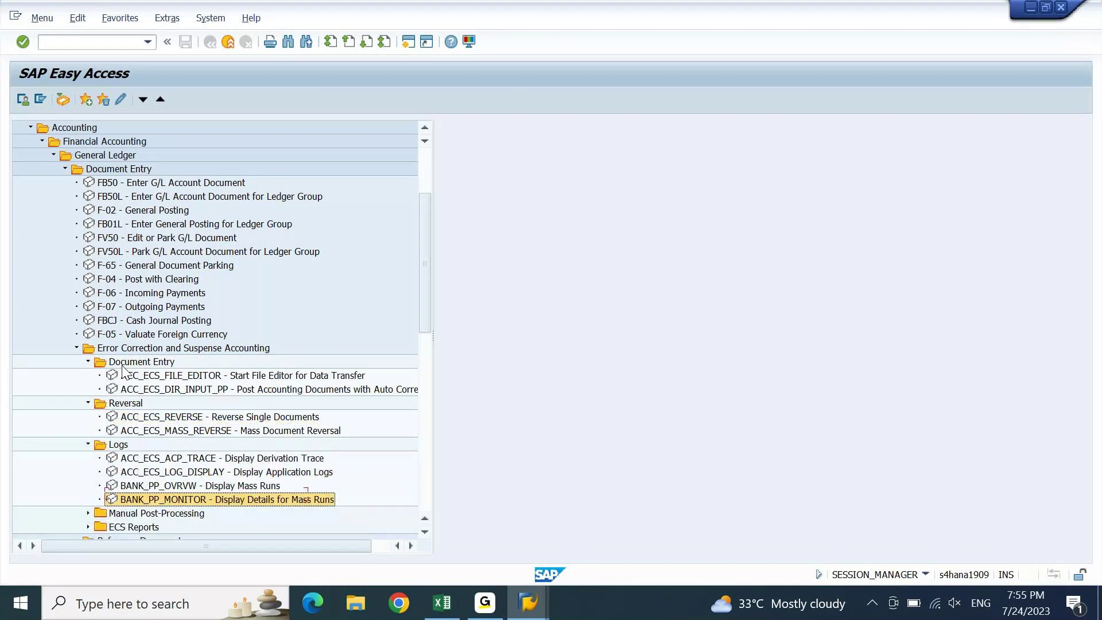
pyautogui.press('Down')
pyautogui.press('Right')
pyautogui.press('Down')
pyautogui.press('Down')
pyautogui.press('Right')
pyautogui.press('Down')
pyautogui.press('Down')
pyautogui.press('Down')
pyautogui.press('Down')
pyautogui.press('Down')
pyautogui.press('Down')
pyautogui.press('Down')
pyautogui.press('Down')
pyautogui.press('Down')
pyautogui.press('Right')
pyautogui.press('Down')
pyautogui.press('Down')
pyautogui.press('Down')
pyautogui.press('Down')
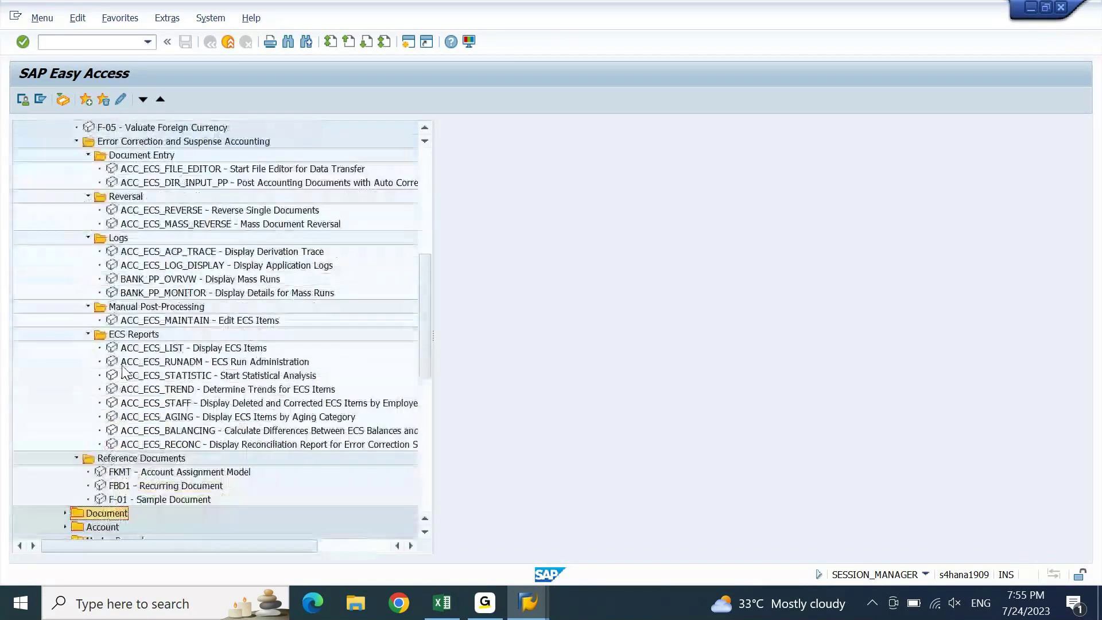
# - Browse ACC_ECS_TREND, ACC_ECS_STATISTIC and posting transactions, then bring the Excel notes forward
pyautogui.press('Up')
pyautogui.press('Up')
pyautogui.press('Up')
pyautogui.press('Up')
pyautogui.press('Up')
pyautogui.press('Up')
pyautogui.press('Up')
pyautogui.press('Up')
pyautogui.press('Up')
pyautogui.press('Up')
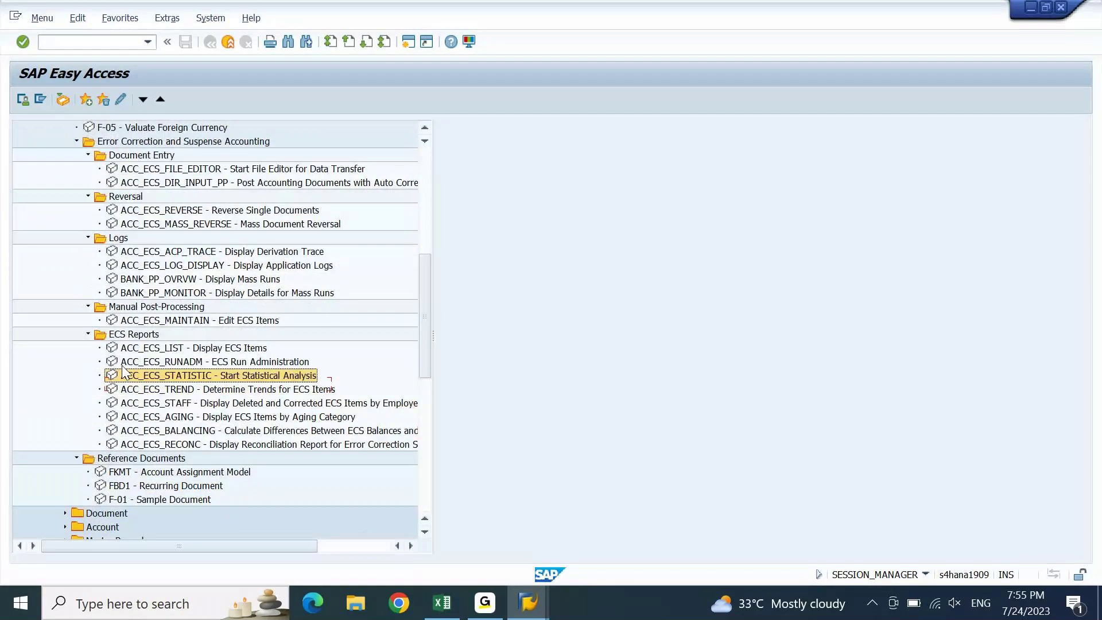
pyautogui.press('Up')
pyautogui.press('Up')
pyautogui.press('Up')
pyautogui.press('Up')
pyautogui.press('Up')
pyautogui.press('Up')
pyautogui.press('Up')
pyautogui.press('Up')
pyautogui.press('Up')
pyautogui.press('Up')
pyautogui.press('Up')
pyautogui.press('Up')
pyautogui.press('Up')
pyautogui.press('Up')
pyautogui.press('Up')
pyautogui.press('Up')
pyautogui.press('Up')
pyautogui.press('Up')
pyautogui.press('Up')
pyautogui.press('Up')
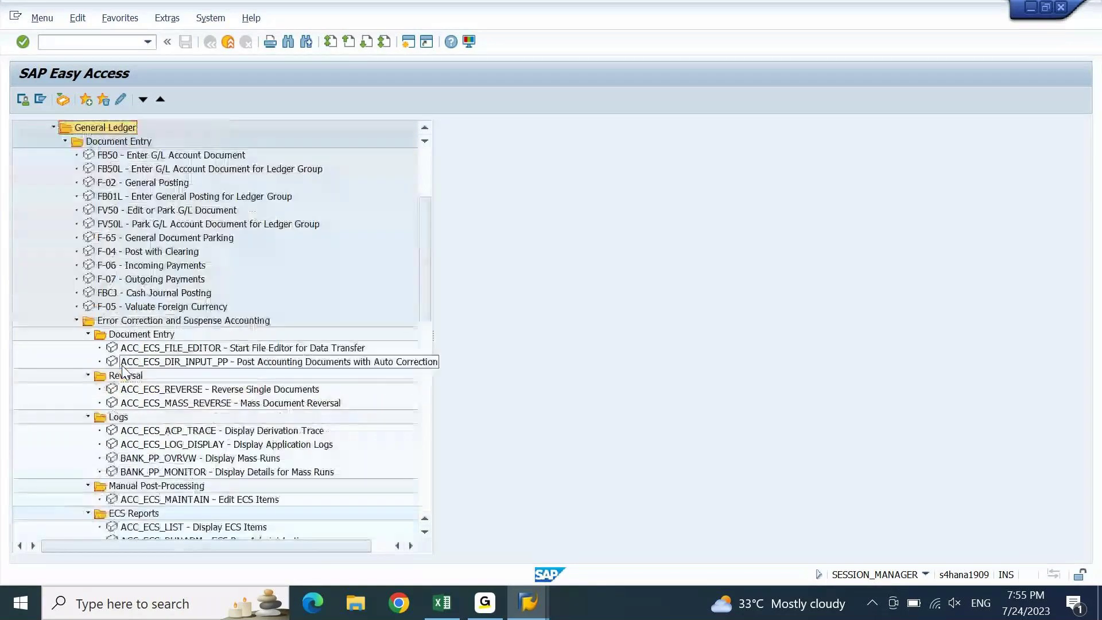
pyautogui.press('Down')
pyautogui.press('Down')
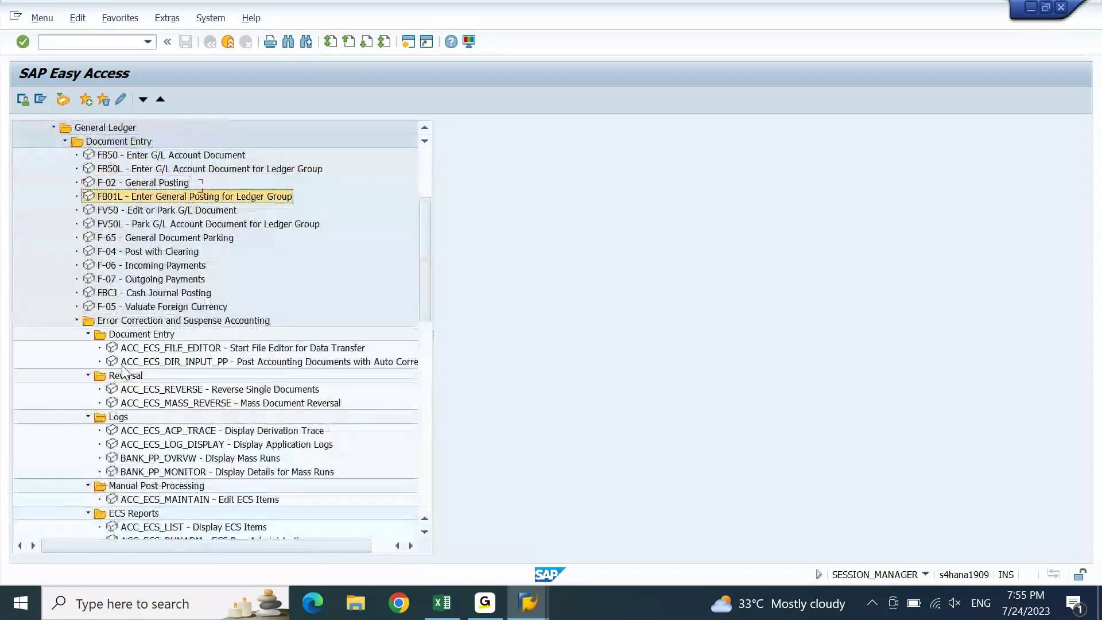
pyautogui.press('Down')
pyautogui.press('Down')
pyautogui.press('Down')
pyautogui.press('Down')
pyautogui.press('Down')
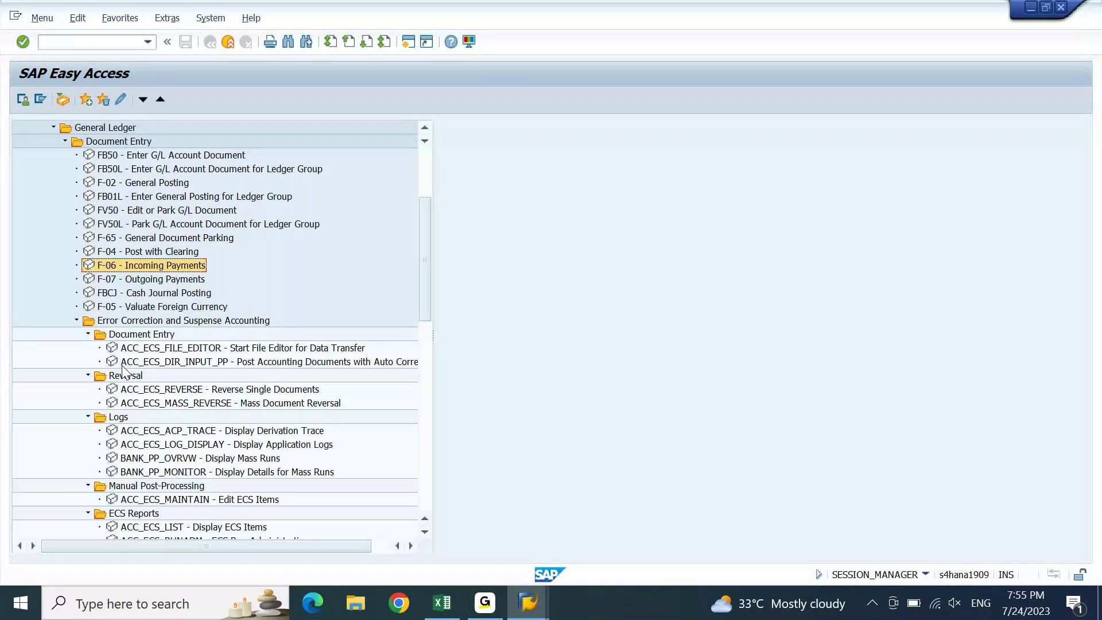
pyautogui.press('Up')
pyautogui.press('Up')
pyautogui.press('Up')
pyautogui.press('Up')
pyautogui.press('Up')
pyautogui.press('Up')
pyautogui.press('Up')
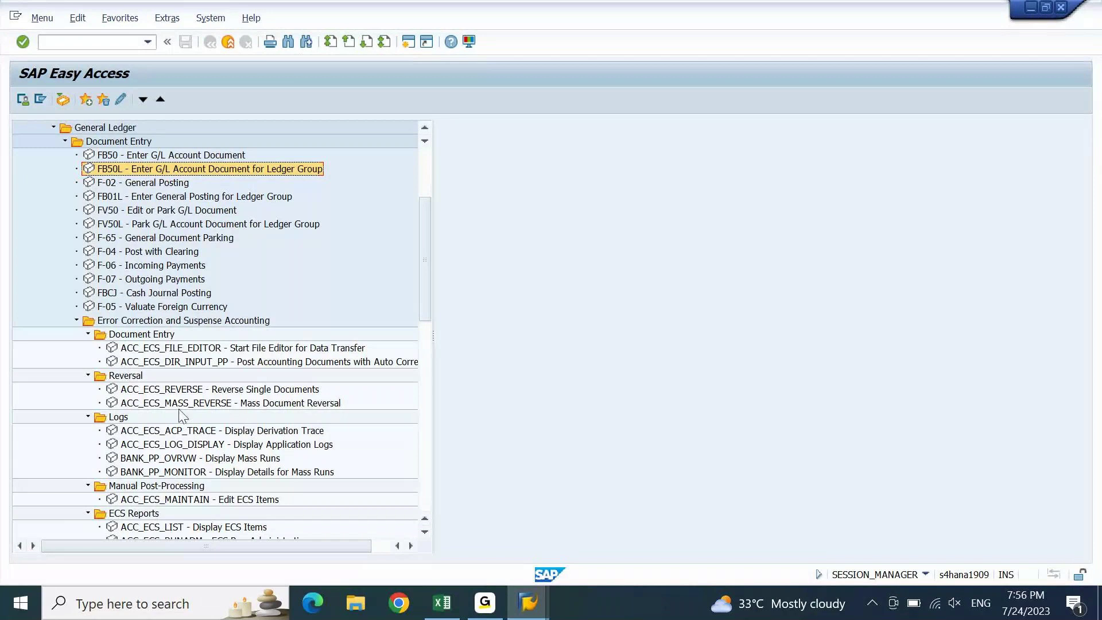
pyautogui.click(446, 610)
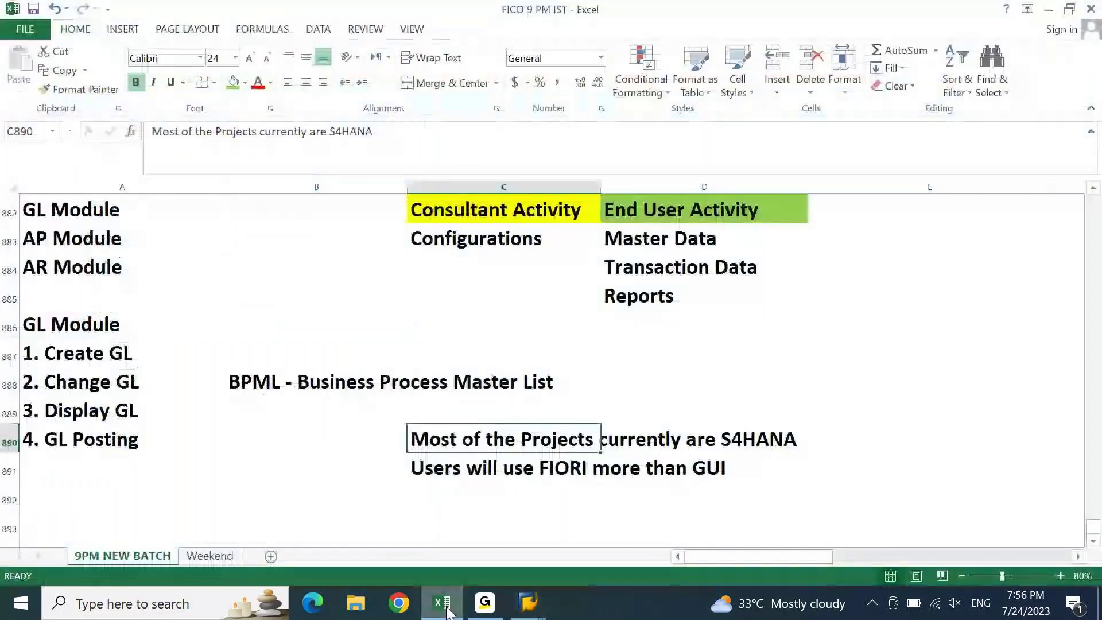
# - Check the BPML note in B888, then minimize Excel back to SAP GUI
pyautogui.press('Up')
pyautogui.press('Up')
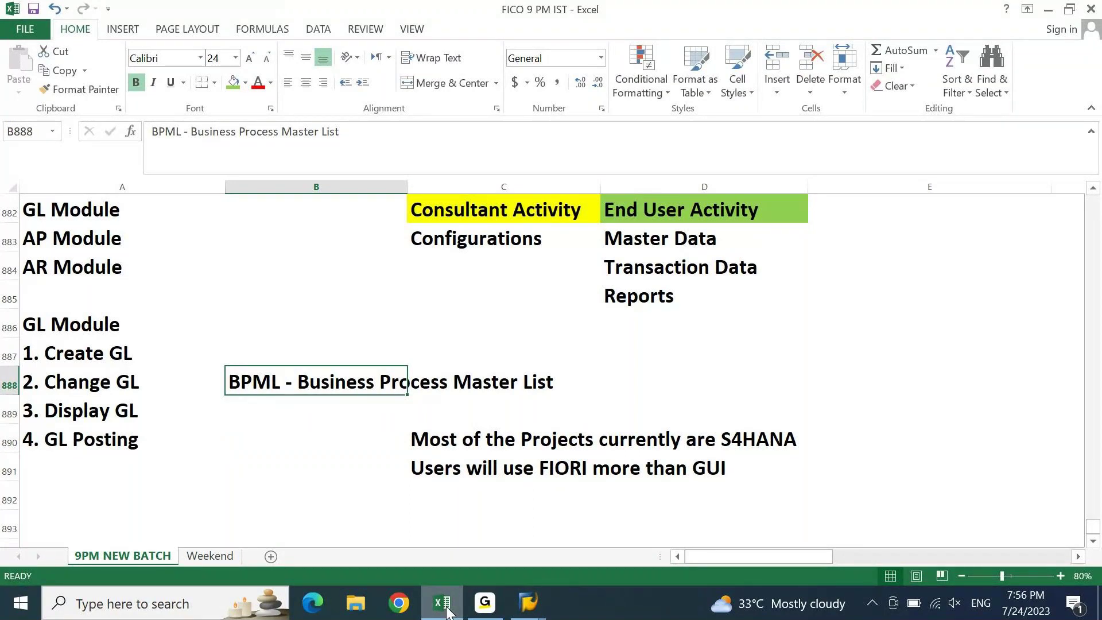
pyautogui.click(447, 612)
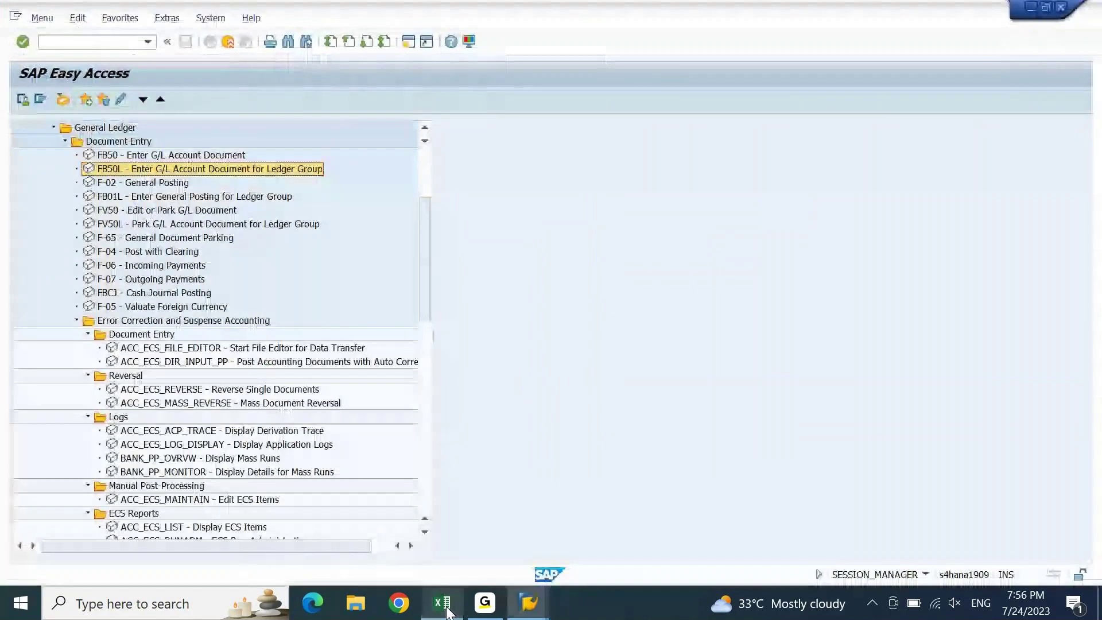
pyautogui.click(189, 158)
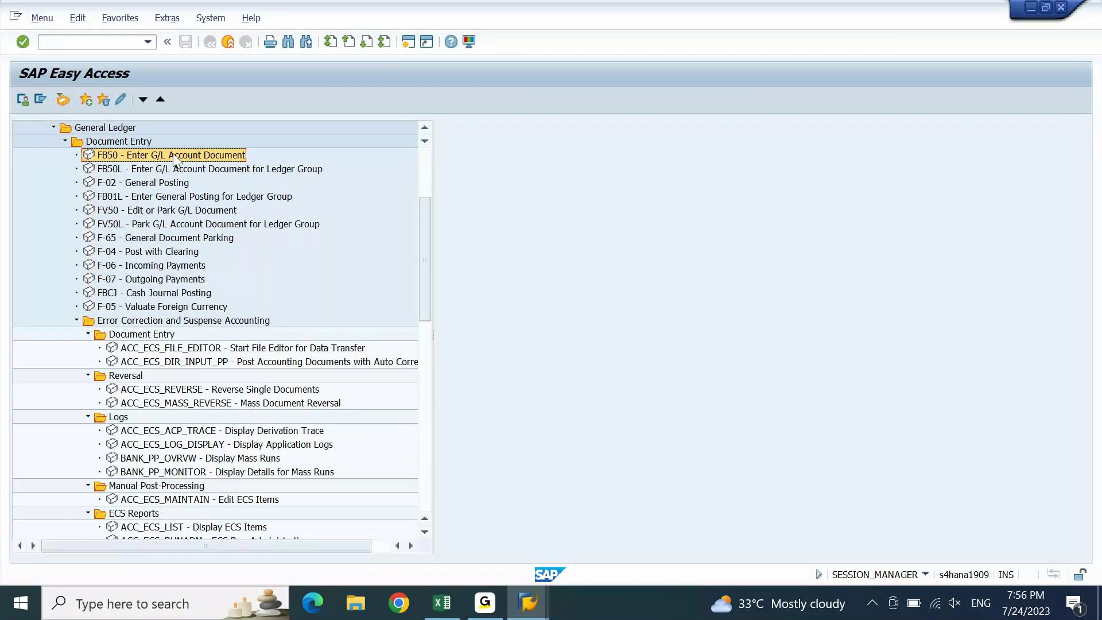
pyautogui.press('Down')
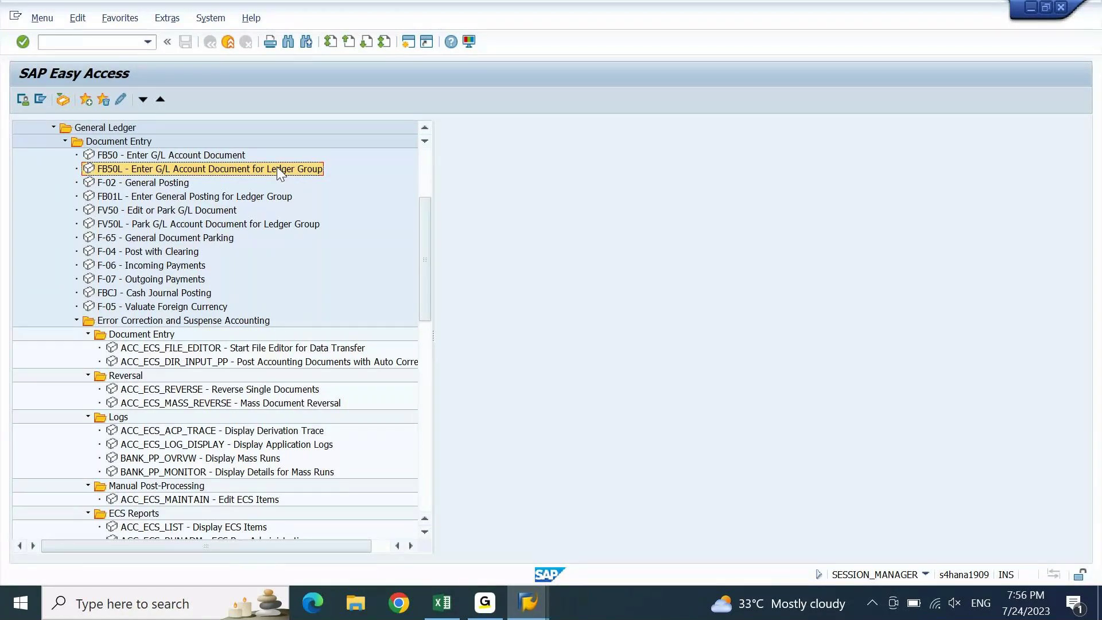
pyautogui.press('Down')
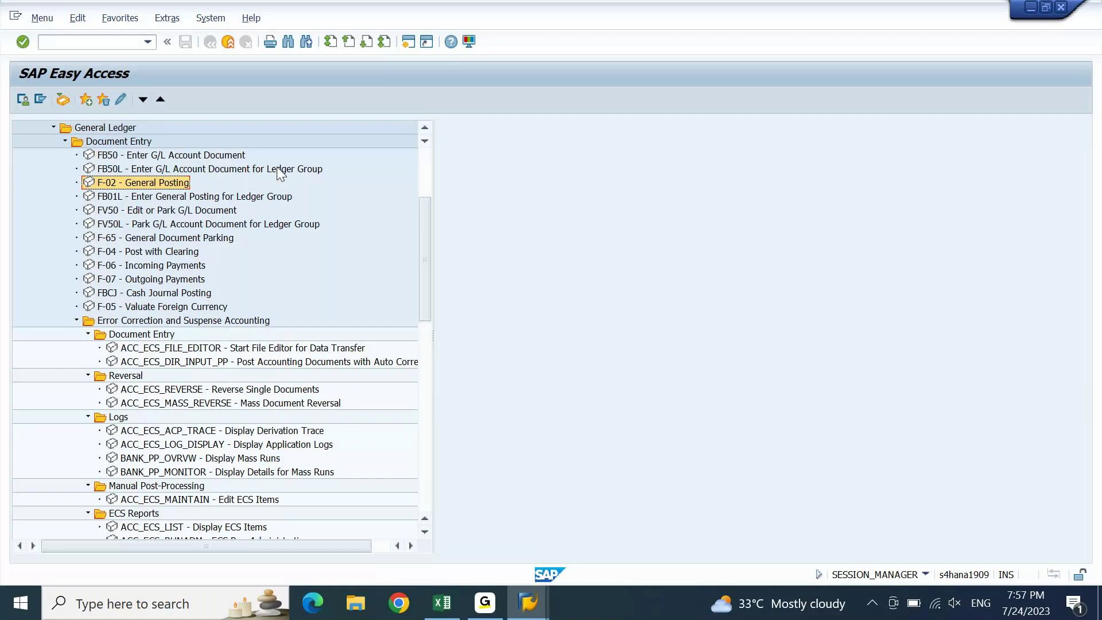
pyautogui.press('Down')
pyautogui.press('Down')
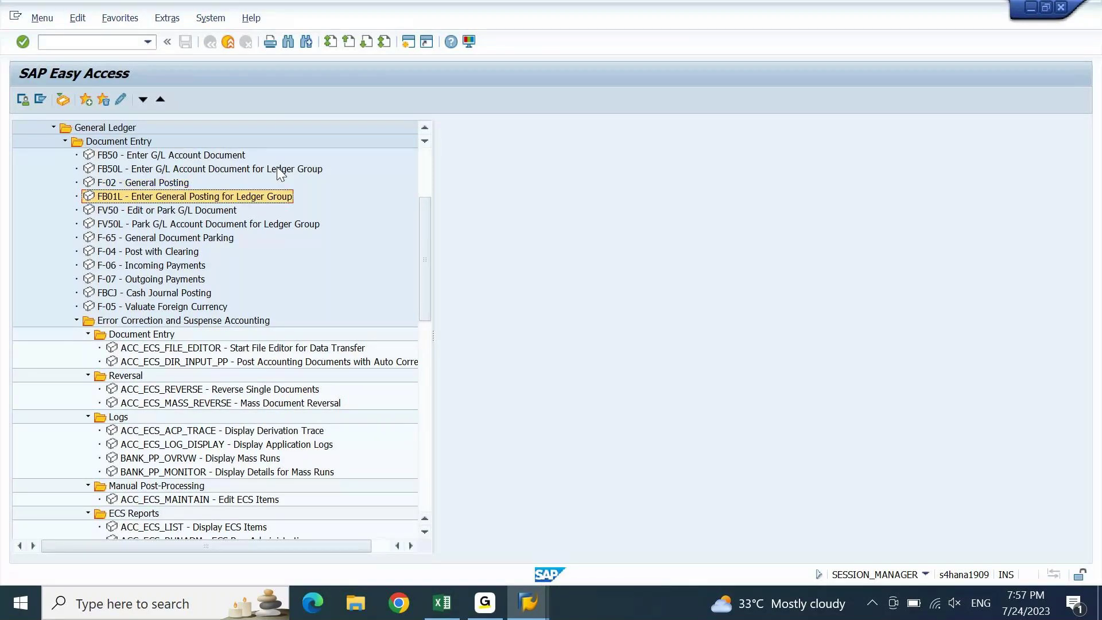
pyautogui.press('Down')
pyautogui.press('Down')
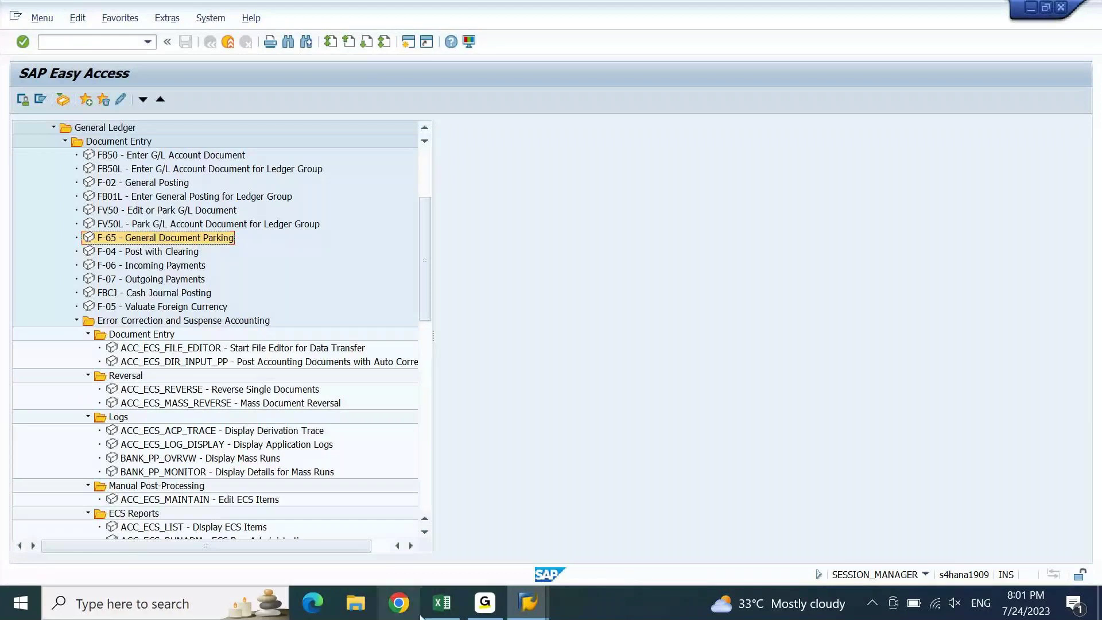
# - Switch to the FICO 9 PM IST notes workbook
pyautogui.click(442, 603)
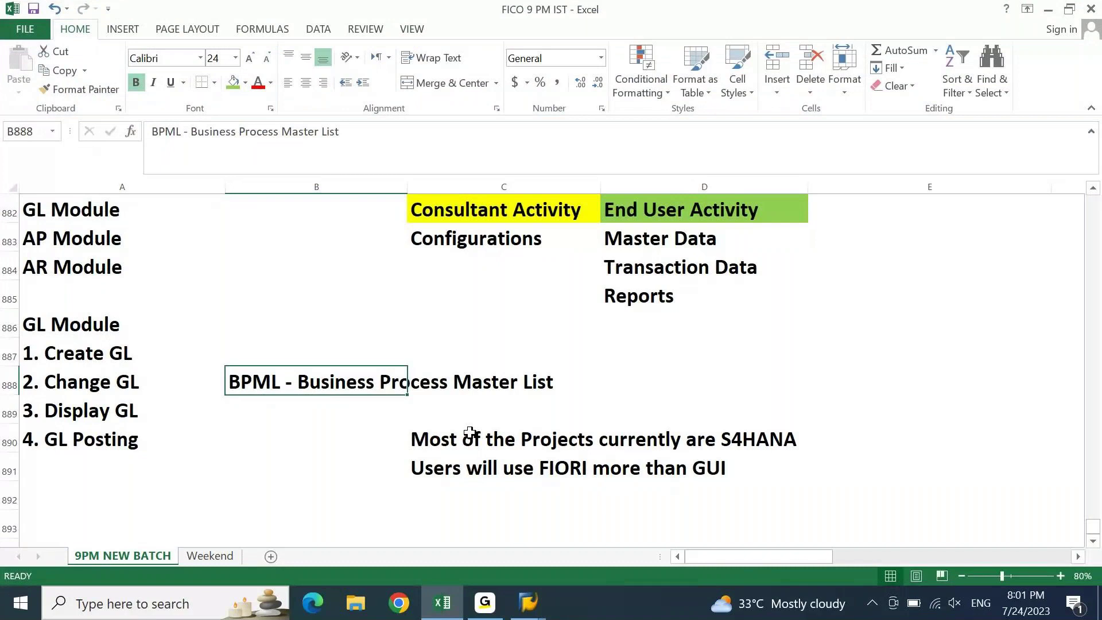
# - Review the GL Module note in A886, the AP Module entry in A883 and Master Data in D883
pyautogui.press('Left')
pyautogui.press('Up')
pyautogui.press('Up')
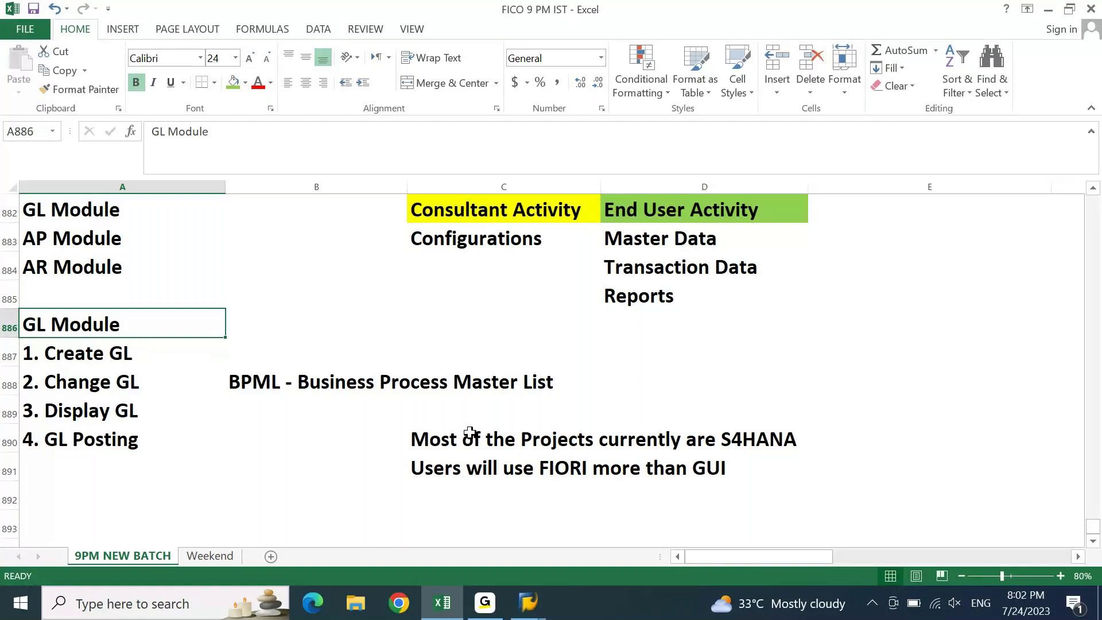
pyautogui.press('Right')
pyautogui.press('Right')
pyautogui.press('Right')
pyautogui.press('Left')
pyautogui.press('Left')
pyautogui.press('Left')
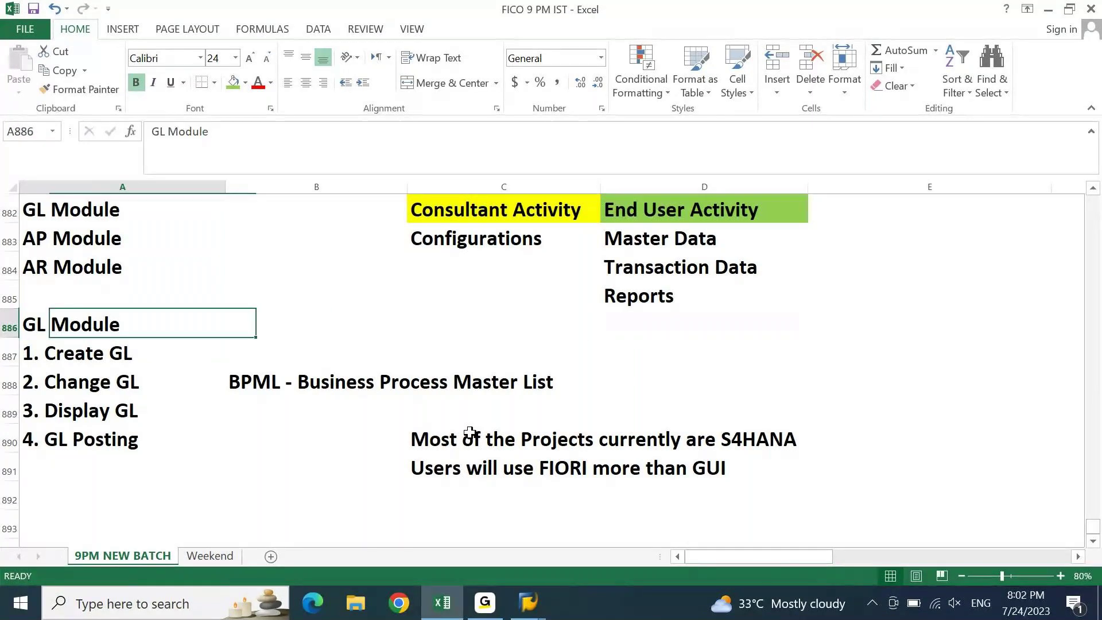
pyautogui.press('Up')
pyautogui.press('Up')
pyautogui.press('Up')
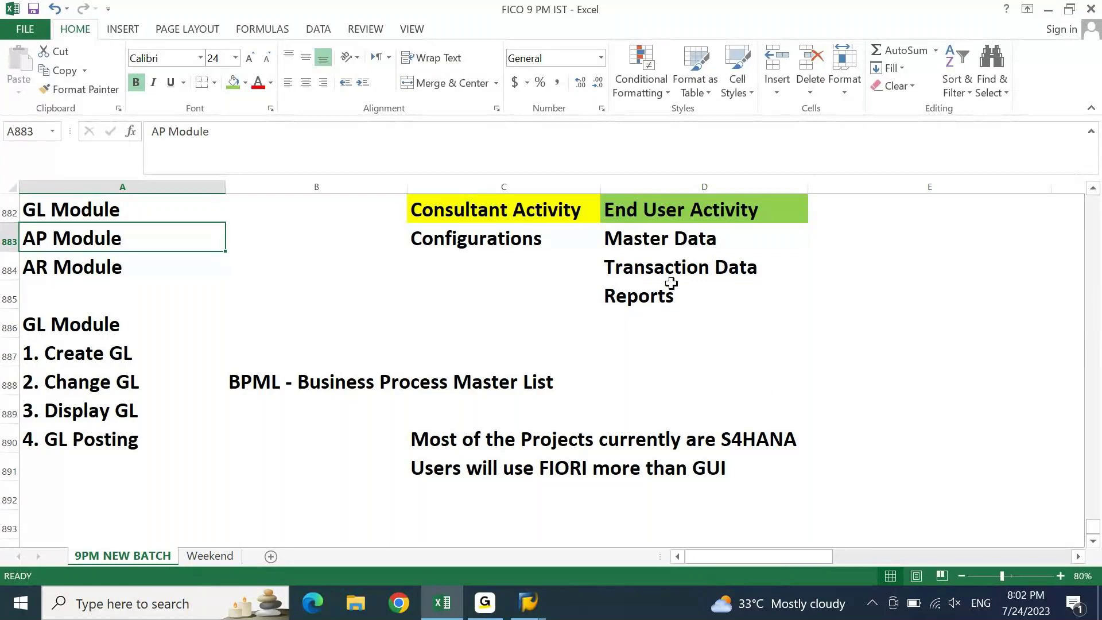
pyautogui.click(674, 240)
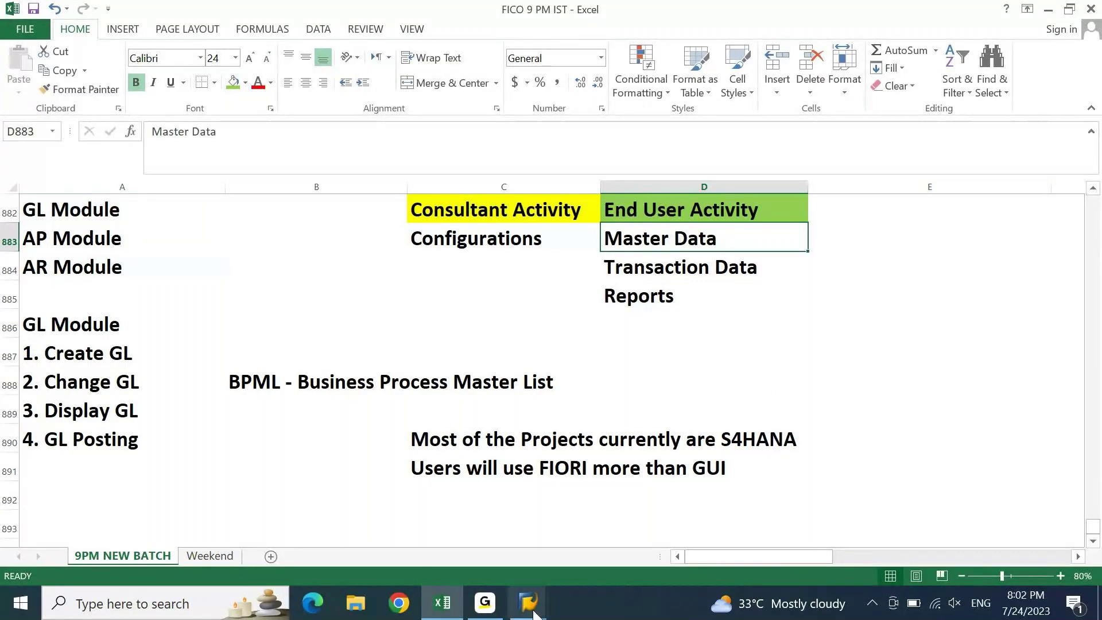
# - Return to SAP Easy Access and collapse the Document Entry folder
pyautogui.moveTo(528, 603)
pyautogui.click(550, 565)
pyautogui.doubleClick(118, 140)
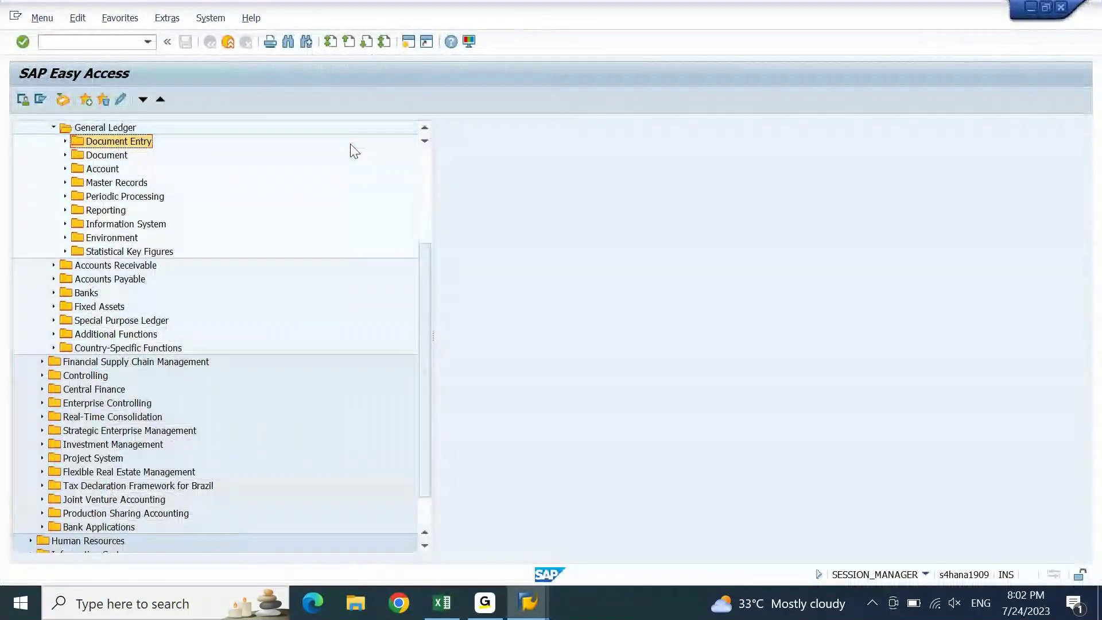
# - Expand Master Records and then its G/L Accounts folder in the General Ledger tree
pyautogui.press('Down')
pyautogui.press('Down')
pyautogui.press('Down')
pyautogui.press('Right')
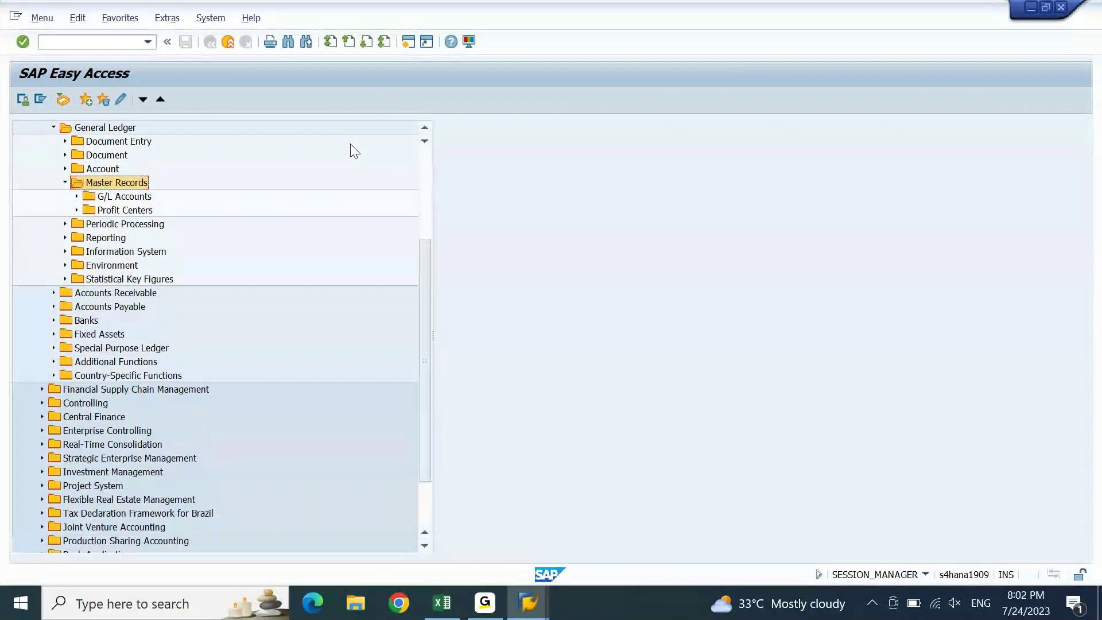
pyautogui.press('Down')
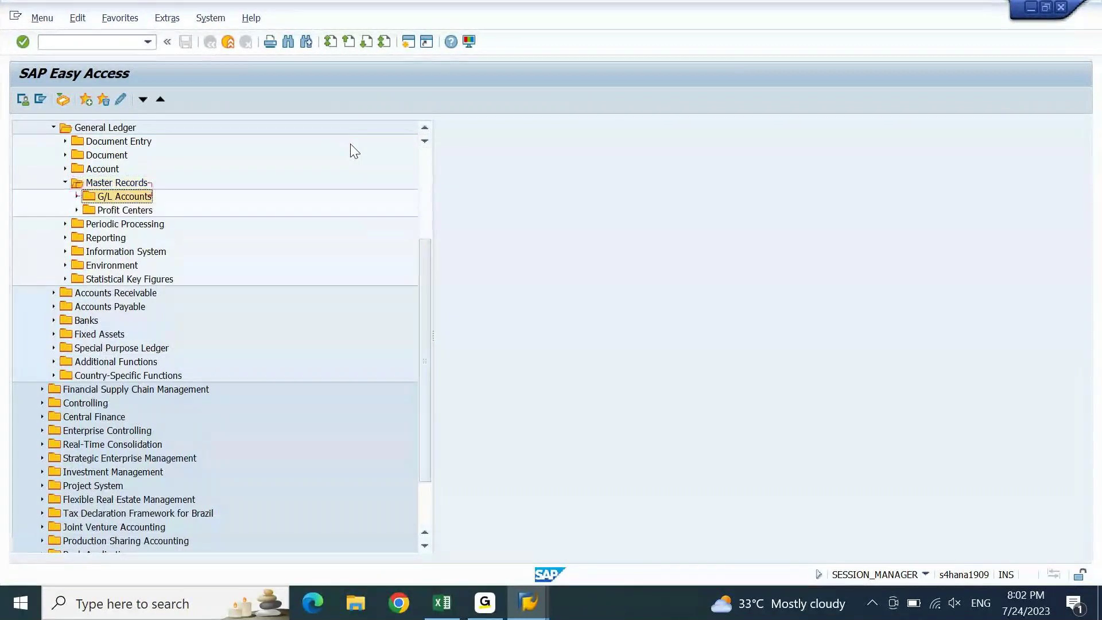
pyautogui.press('Right')
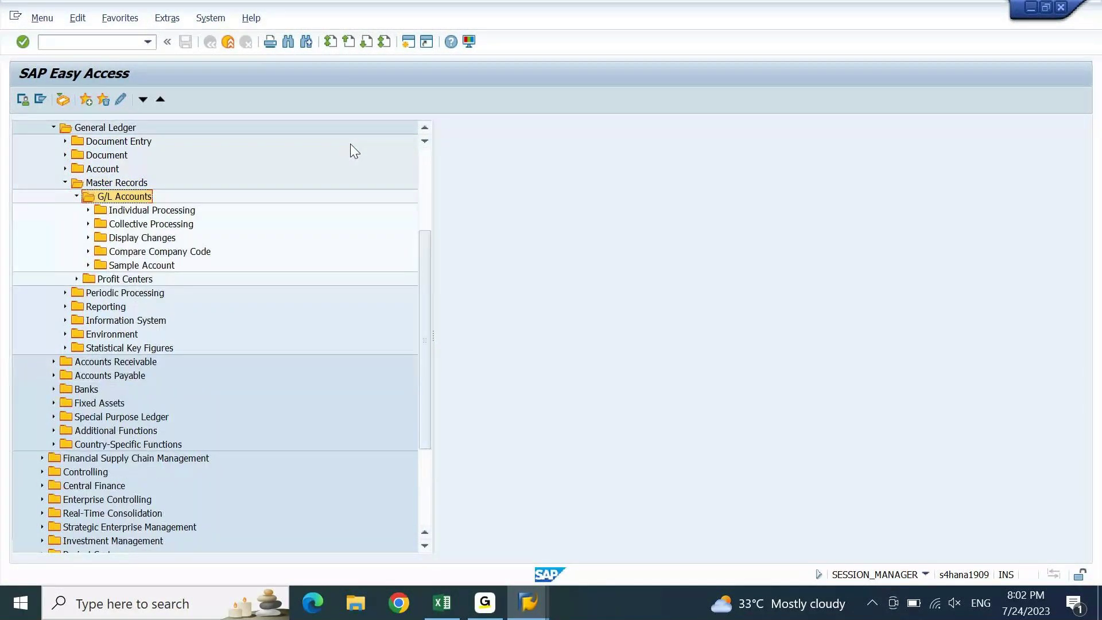
# - Expand Individual Processing, Collective Processing, Display Changes, Compare Company Code and Sample Account
pyautogui.press('Down')
pyautogui.press('Right')
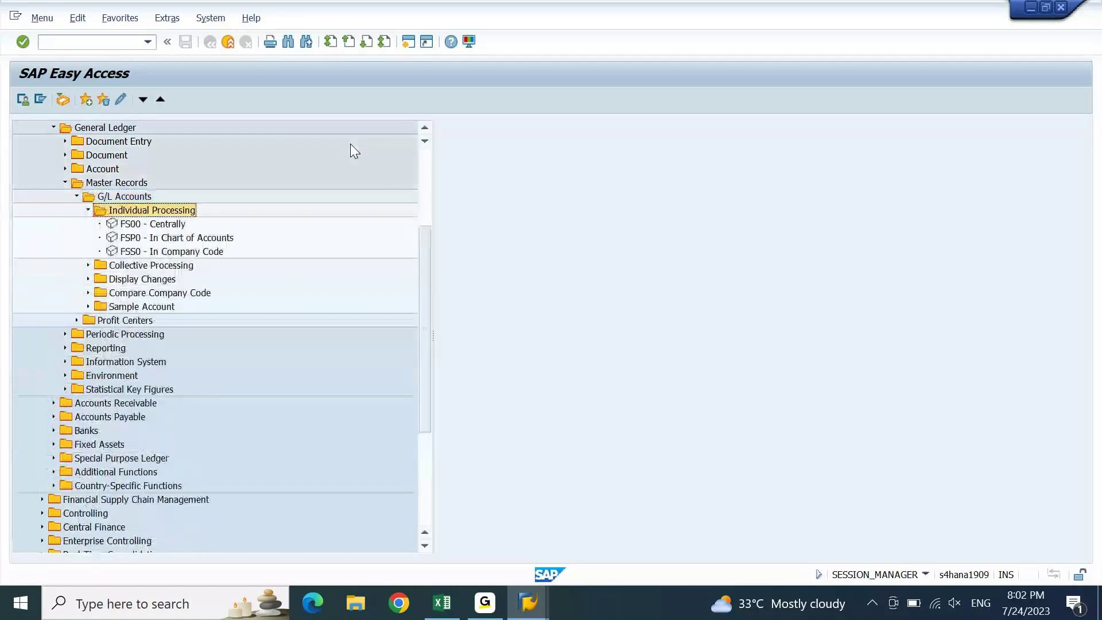
pyautogui.press('Down')
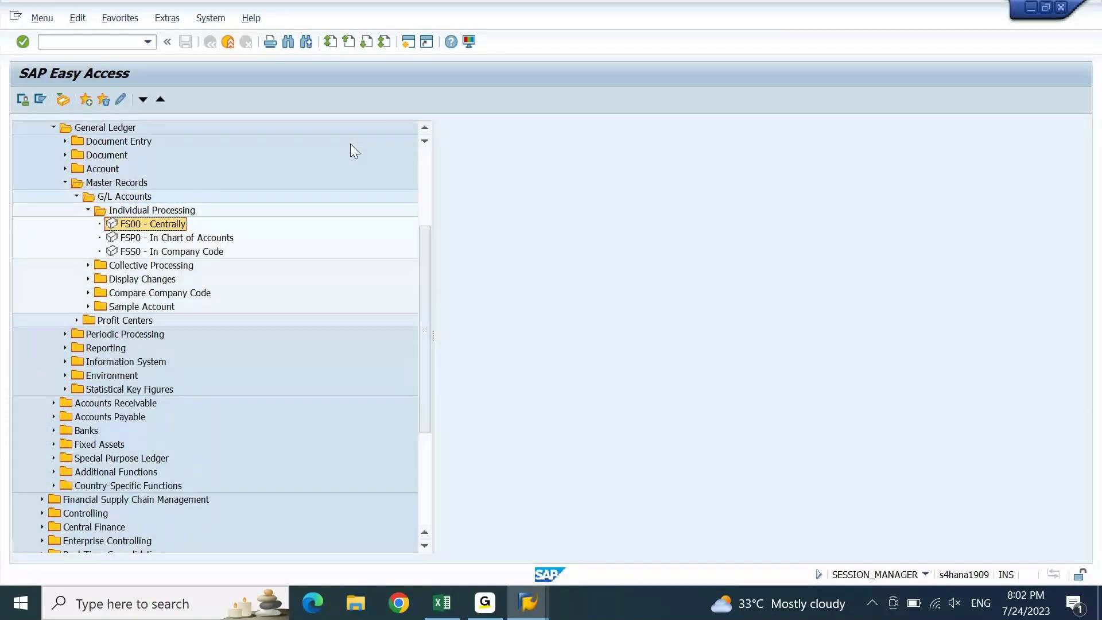
pyautogui.press('Down')
pyautogui.press('Down')
pyautogui.press('Down')
pyautogui.press('Right')
pyautogui.press('Down')
pyautogui.press('Down')
pyautogui.press('Down')
pyautogui.press('Down')
pyautogui.press('Down')
pyautogui.press('Right')
pyautogui.press('Down')
pyautogui.press('Down')
pyautogui.press('Down')
pyautogui.press('Down')
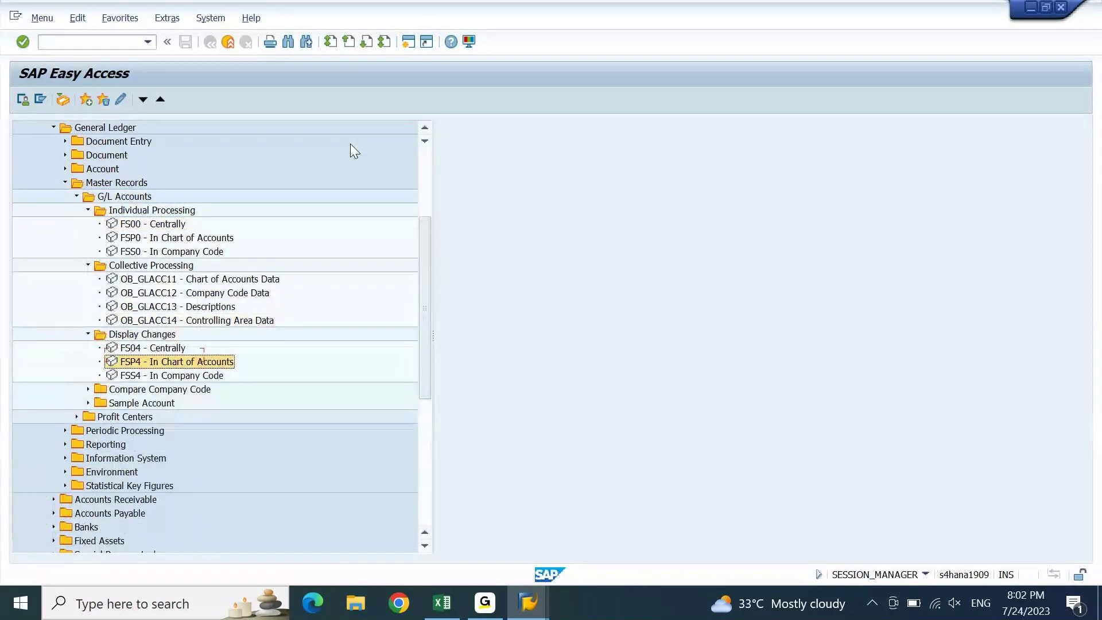
pyautogui.press('Right')
pyautogui.press('Down')
pyautogui.press('Down')
pyautogui.press('Down')
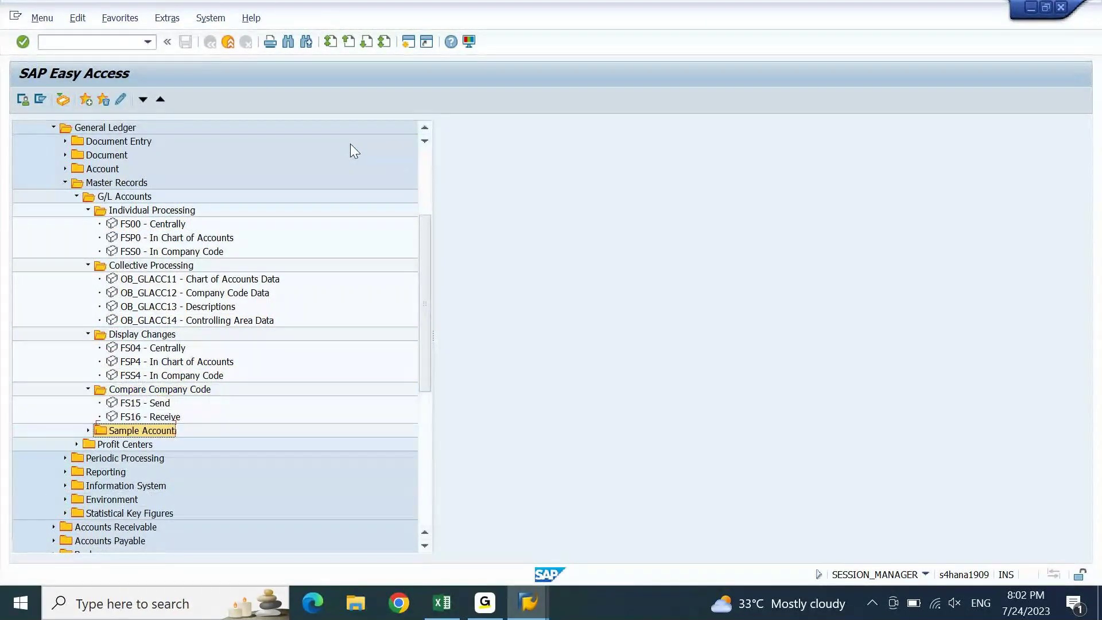
pyautogui.press('Right')
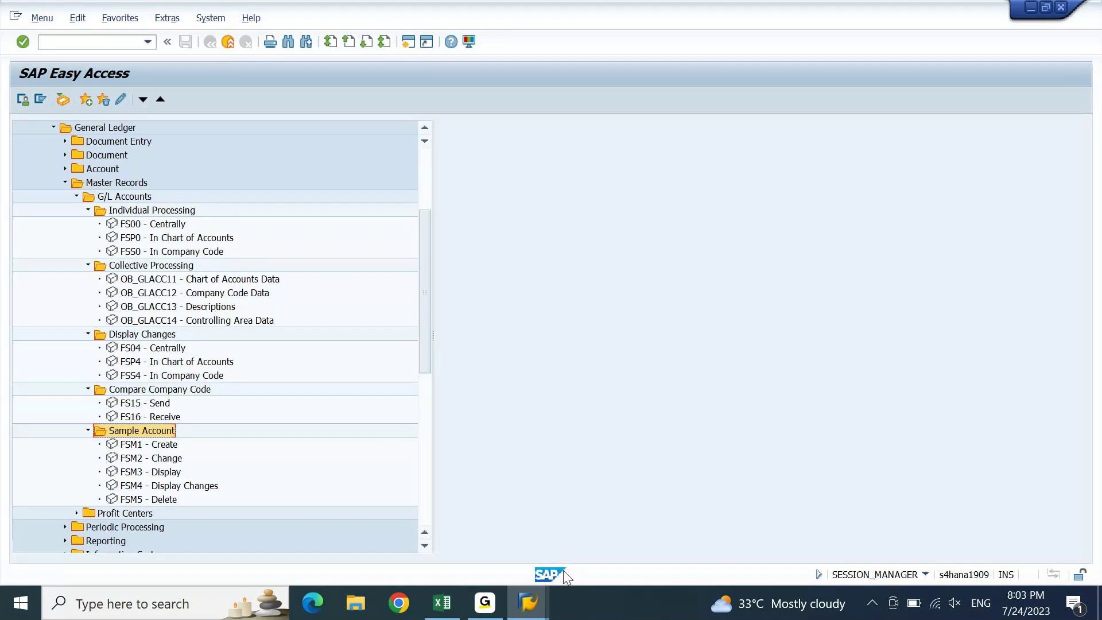
# - Check the Reports entry in the FICO 9 PM IST notes, then collapse Master Records in SAP
pyautogui.click(442, 603)
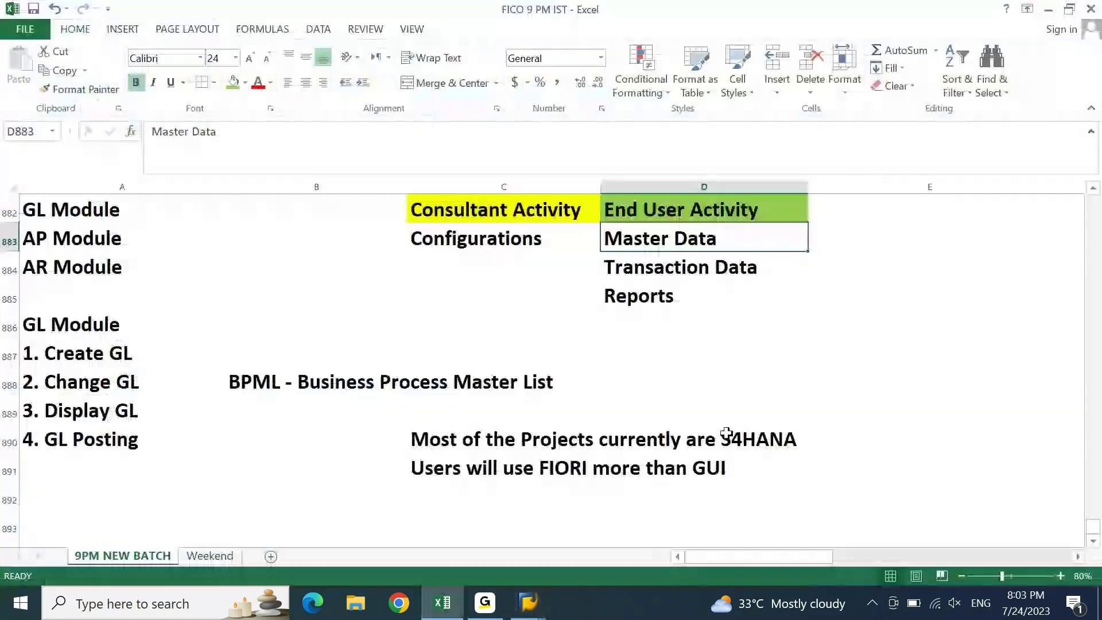
pyautogui.click(660, 298)
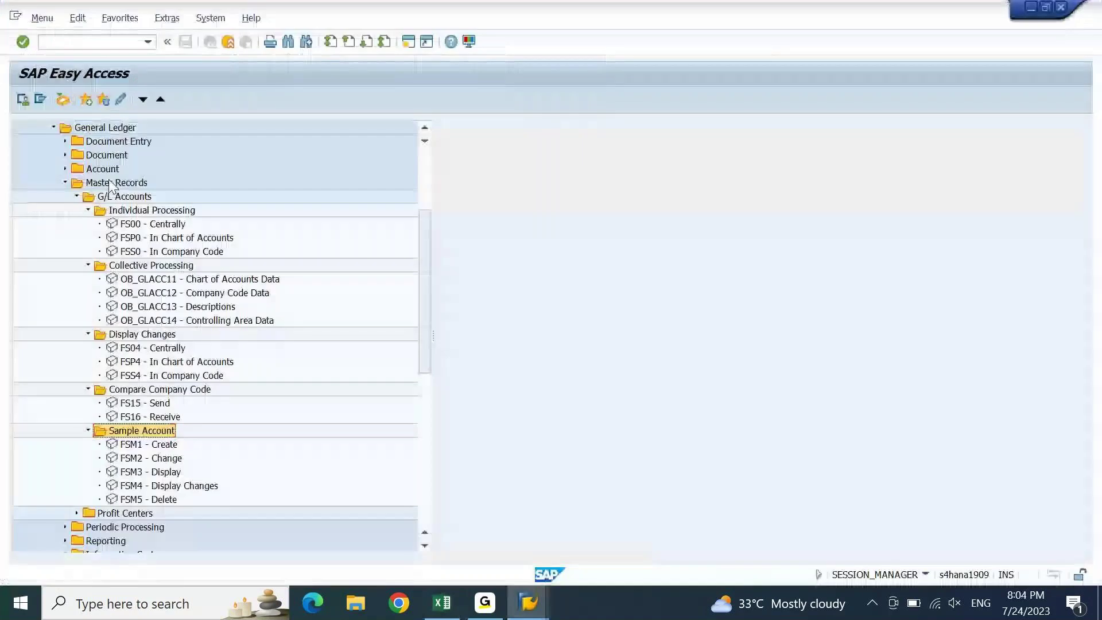
pyautogui.doubleClick(107, 183)
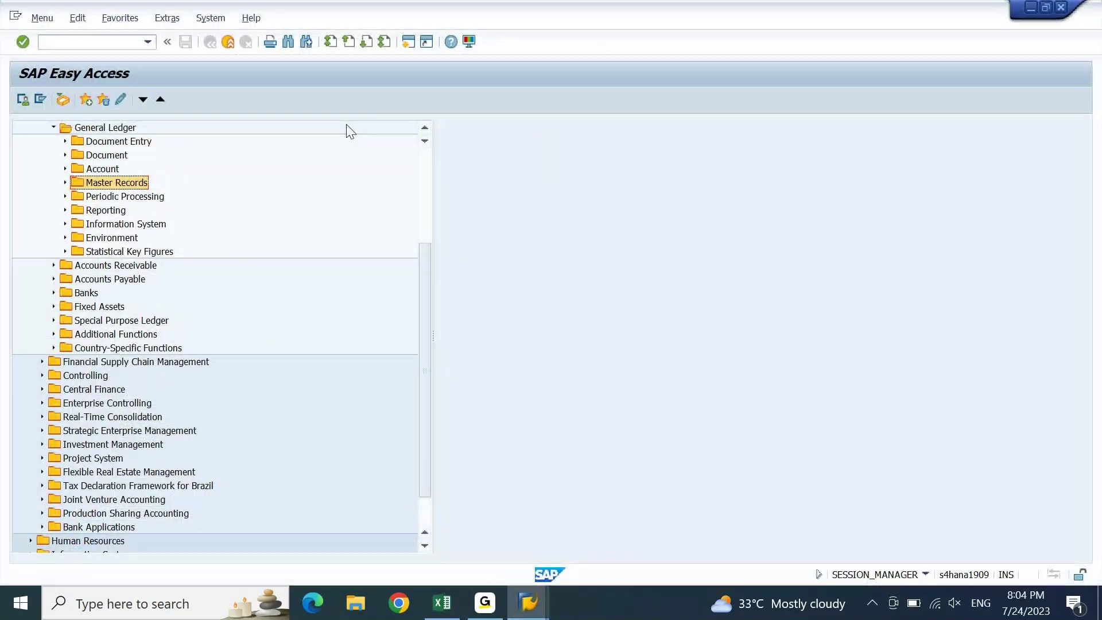
# - Expand Information System > General Ledger Reports and browse the Financial Statement / Cash Flow folders
pyautogui.press('Down')
pyautogui.press('Down')
pyautogui.press('Down')
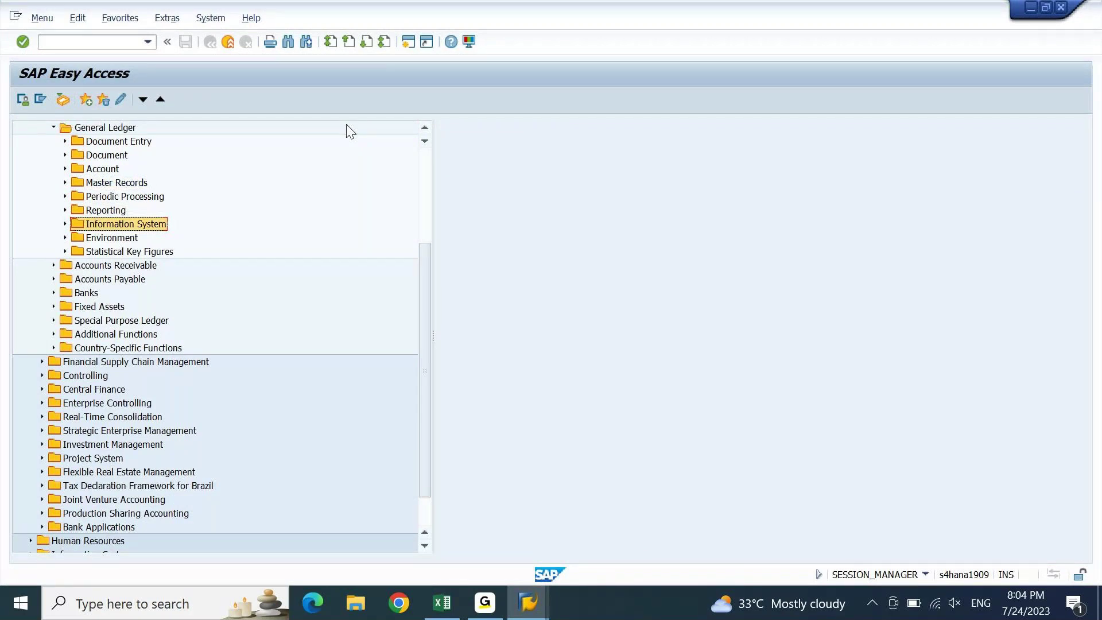
pyautogui.press('Right')
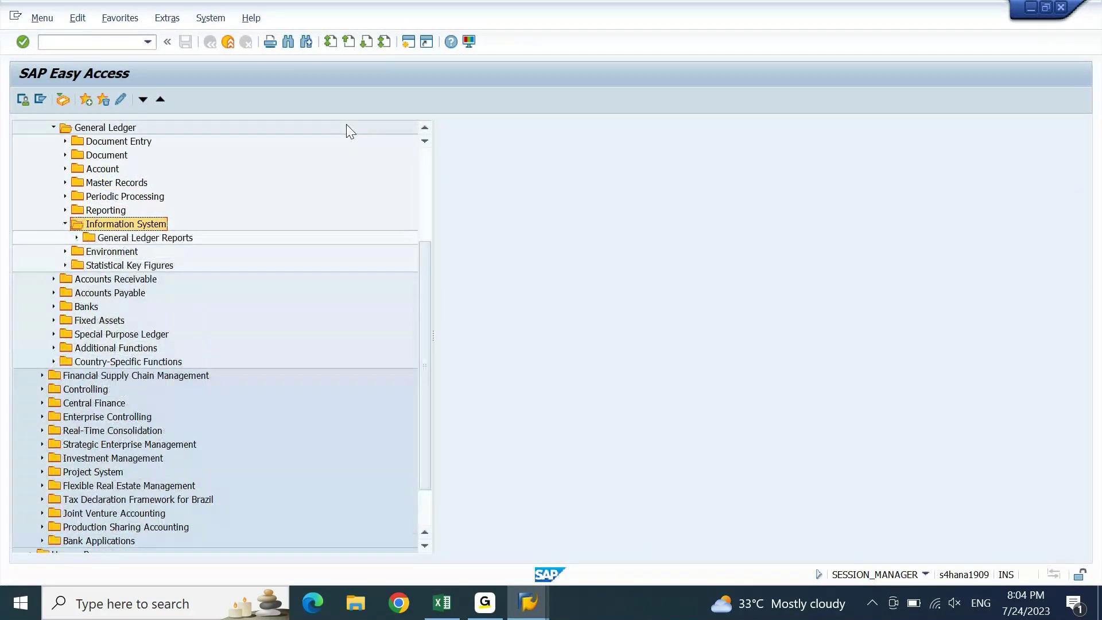
pyautogui.press('Down')
pyautogui.press('Right')
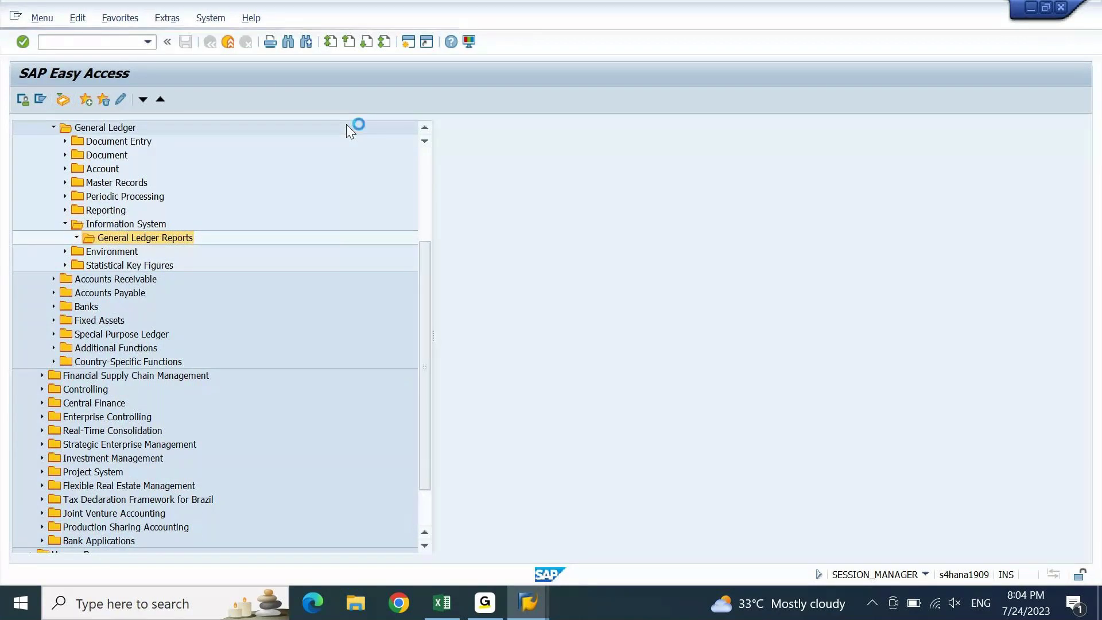
pyautogui.press('Down')
pyautogui.press('Right')
pyautogui.press('Down')
pyautogui.press('Down')
pyautogui.press('Down')
pyautogui.press('Down')
pyautogui.press('Down')
pyautogui.press('Down')
pyautogui.press('Down')
pyautogui.press('Down')
pyautogui.press('Down')
pyautogui.press('Down')
pyautogui.press('Down')
pyautogui.press('Down')
pyautogui.press('Down')
pyautogui.press('Down')
pyautogui.press('Down')
pyautogui.press('Down')
pyautogui.press('Down')
pyautogui.press('Down')
pyautogui.press('Down')
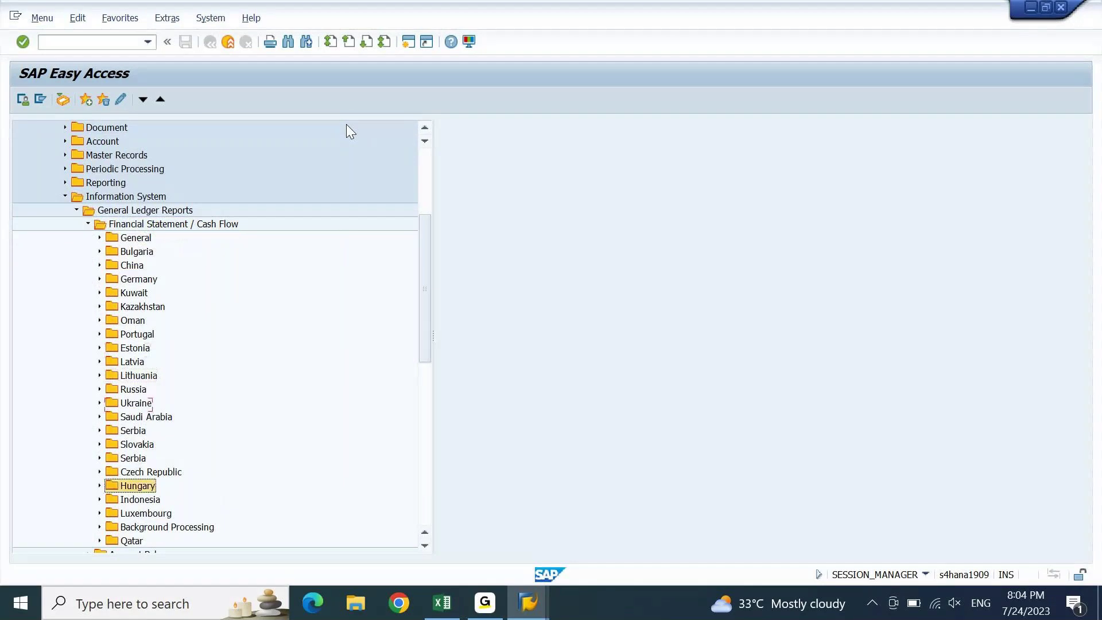
pyautogui.press('Up')
pyautogui.press('Up')
pyautogui.press('Up')
pyautogui.press('Up')
pyautogui.press('Up')
pyautogui.press('Up')
pyautogui.press('Up')
pyautogui.press('Up')
pyautogui.press('Up')
pyautogui.press('Up')
pyautogui.press('Up')
pyautogui.press('Up')
pyautogui.press('Up')
pyautogui.press('Up')
pyautogui.press('Up')
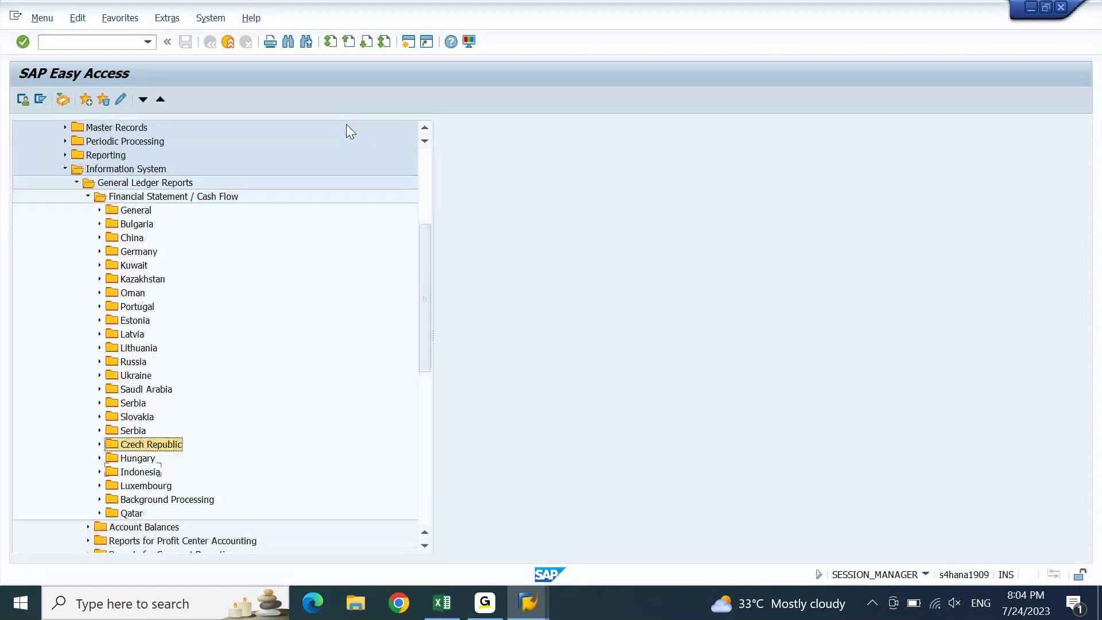
pyautogui.press('Up')
pyautogui.press('Up')
pyautogui.press('Up')
pyautogui.press('Right')
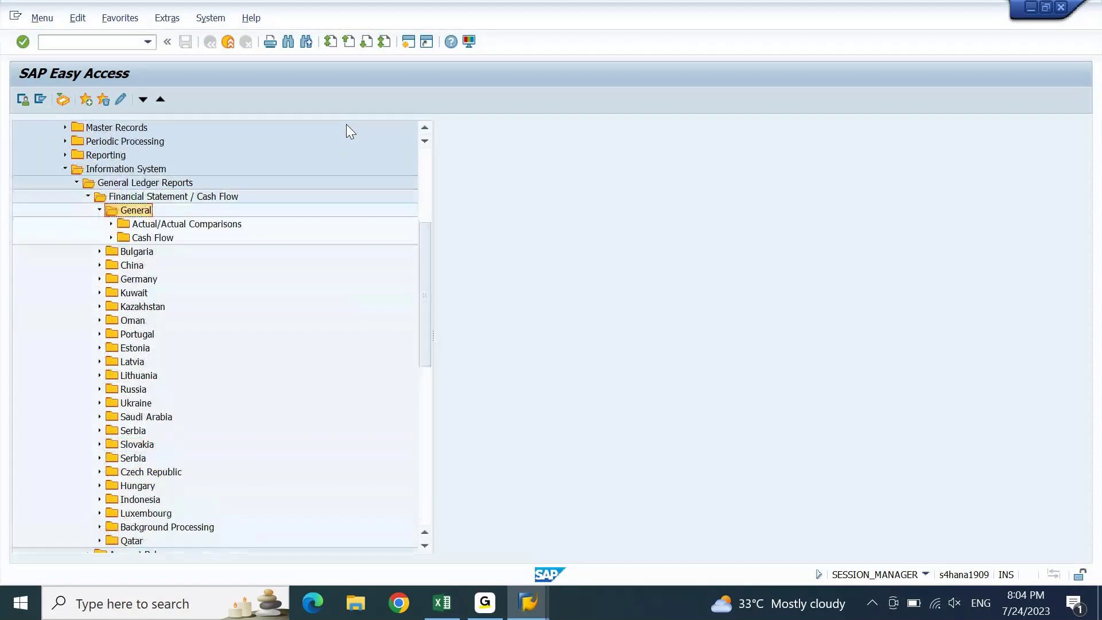
pyautogui.press('Up')
pyautogui.press('Left')
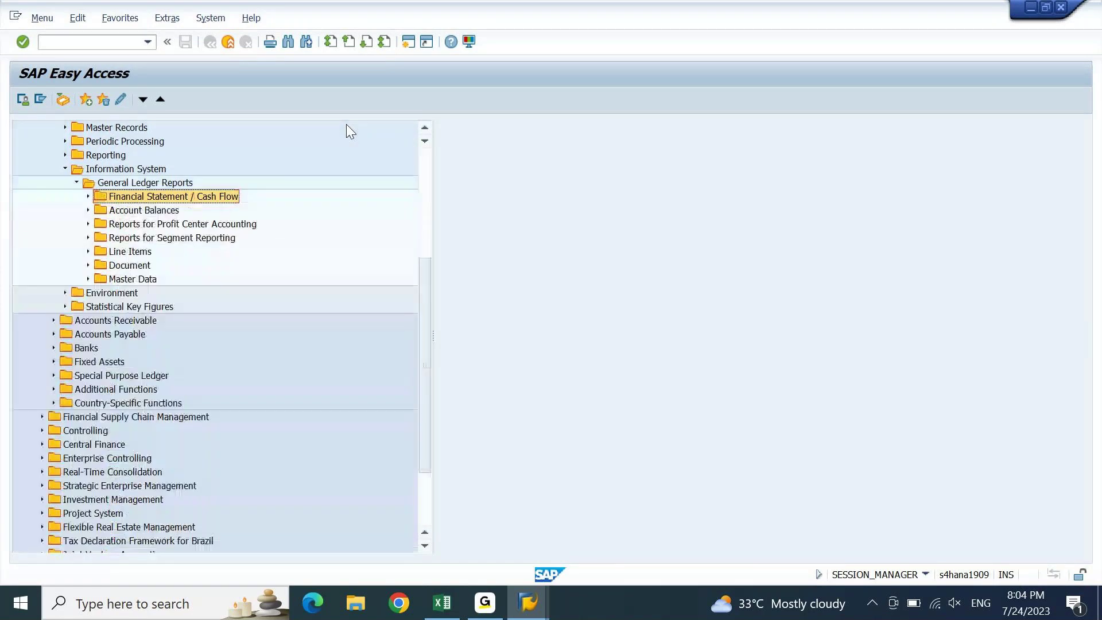
# - Browse Account Balances down to the G/L Account Balances and Totals and Balances reports
pyautogui.press('Down')
pyautogui.press('Right')
pyautogui.press('Down')
pyautogui.press('Right')
pyautogui.press('Down')
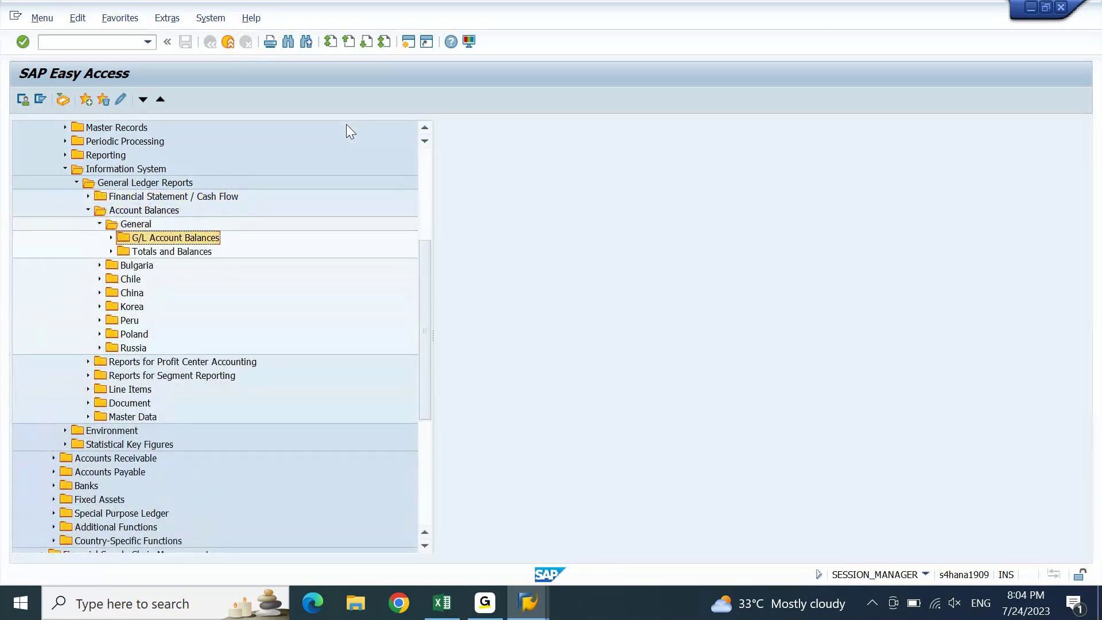
pyautogui.press('Right')
pyautogui.press('Down')
pyautogui.press('Down')
pyautogui.press('Down')
pyautogui.press('Down')
pyautogui.press('Right')
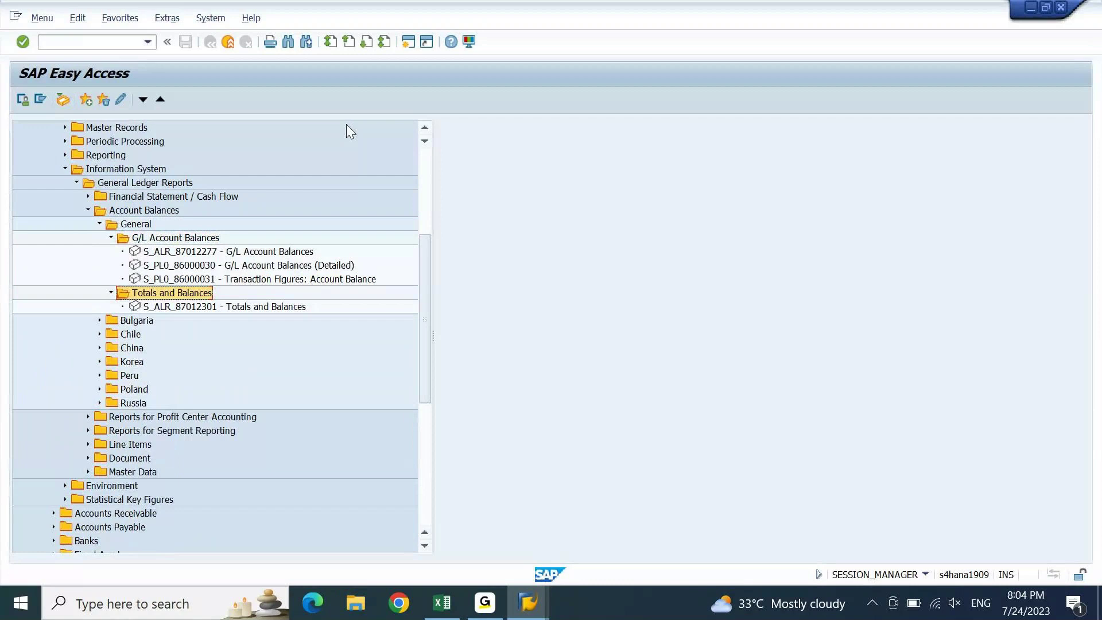
pyautogui.press('Up')
pyautogui.press('Up')
pyautogui.press('Up')
pyautogui.press('Up')
pyautogui.press('Up')
pyautogui.press('Up')
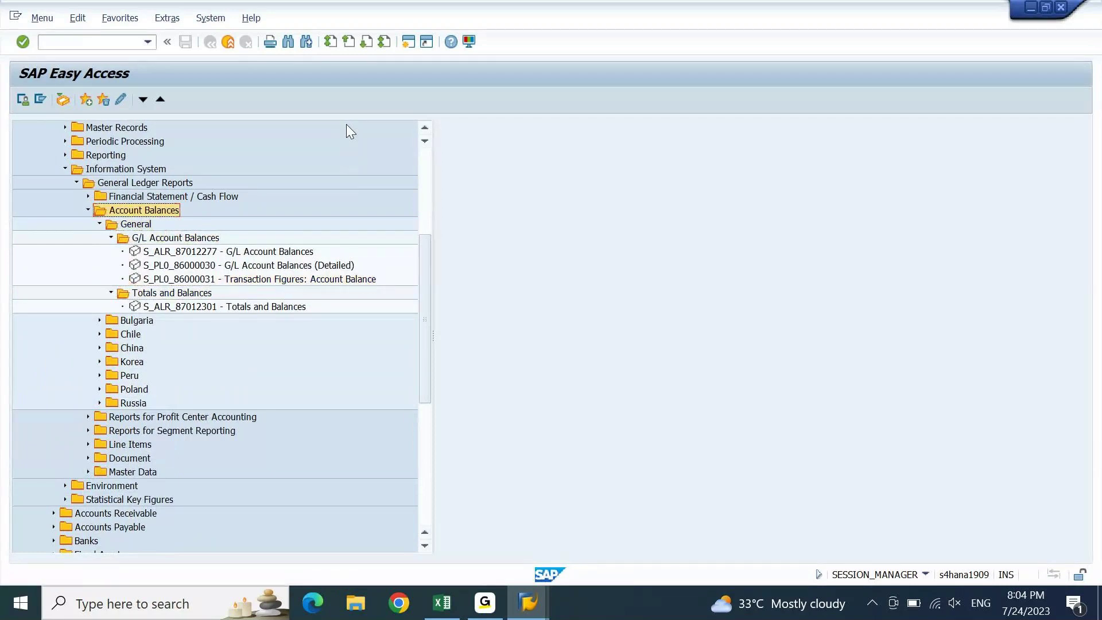
pyautogui.press('Left')
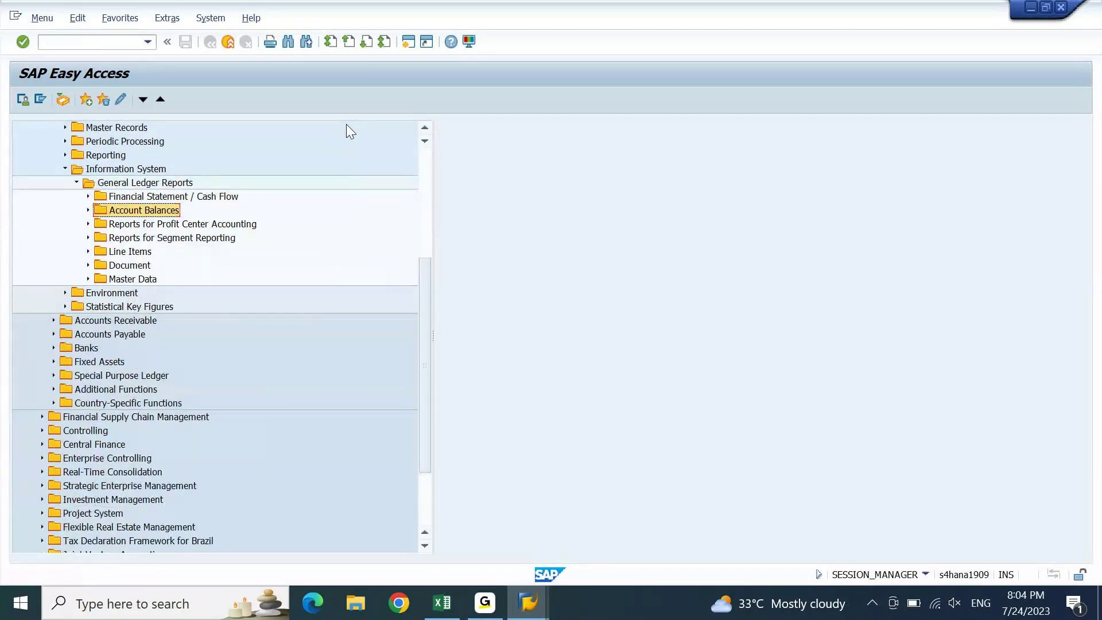
# - Look inside Reports for Segment Reporting, Line Items and Country Specifics, collapsing each again
pyautogui.press('Down')
pyautogui.press('Down')
pyautogui.press('Right')
pyautogui.press('Left')
pyautogui.press('Down')
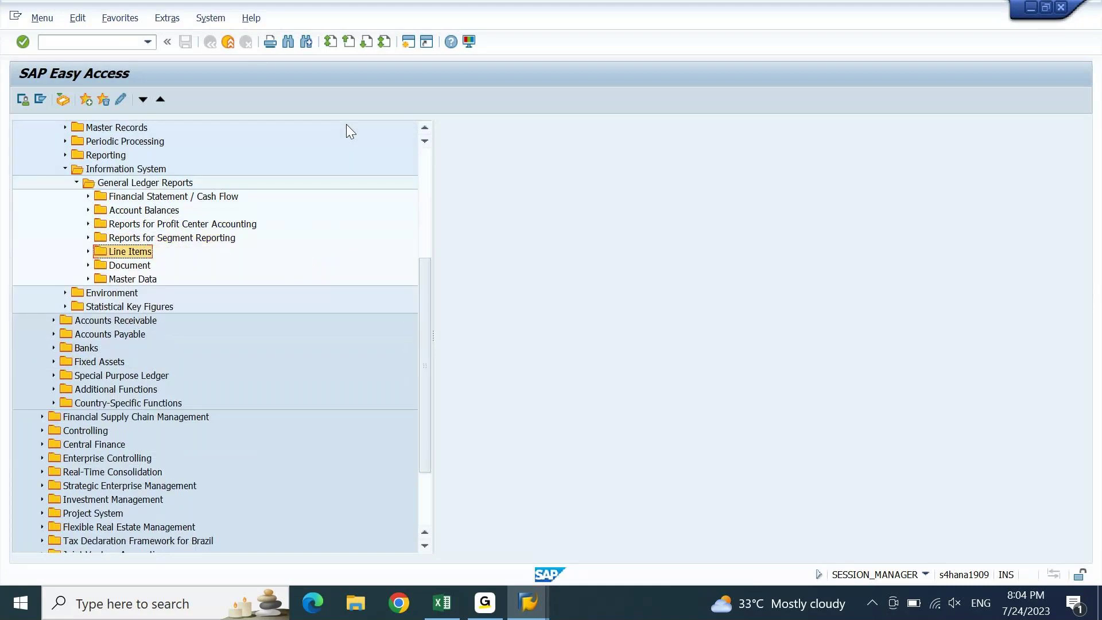
pyautogui.press('Right')
pyautogui.press('Down')
pyautogui.press('Down')
pyautogui.press('Down')
pyautogui.press('Right')
pyautogui.press('Up')
pyautogui.press('Up')
pyautogui.press('Up')
pyautogui.press('Left')
# - Open Document > General and launch S_ALR_87012287 - Document Journal
pyautogui.press('Down')
pyautogui.press('Right')
pyautogui.press('Down')
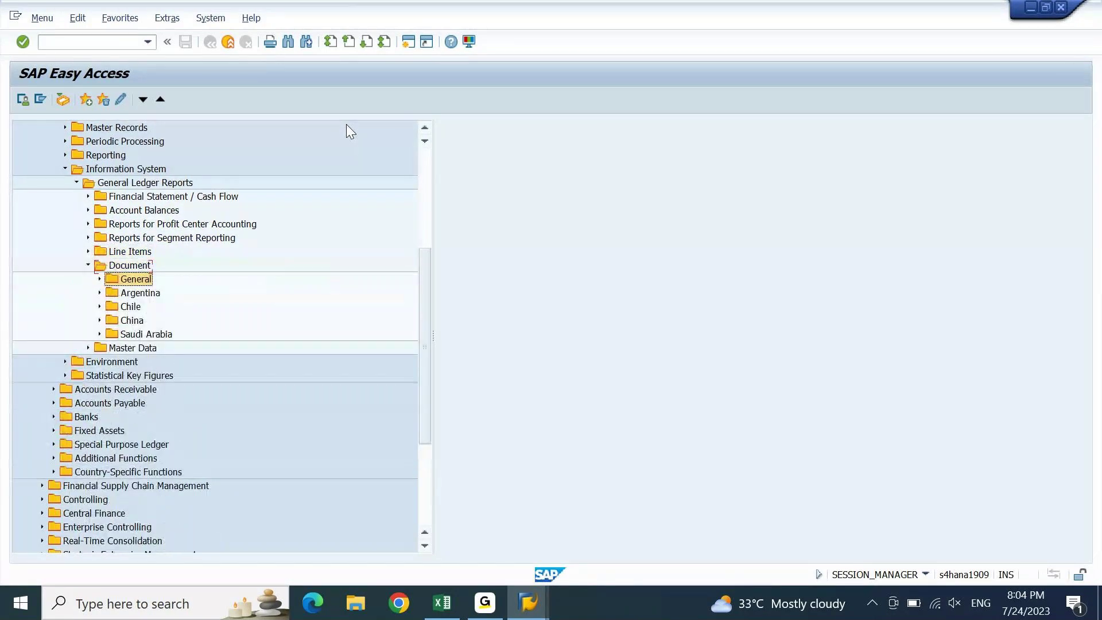
pyautogui.press('Right')
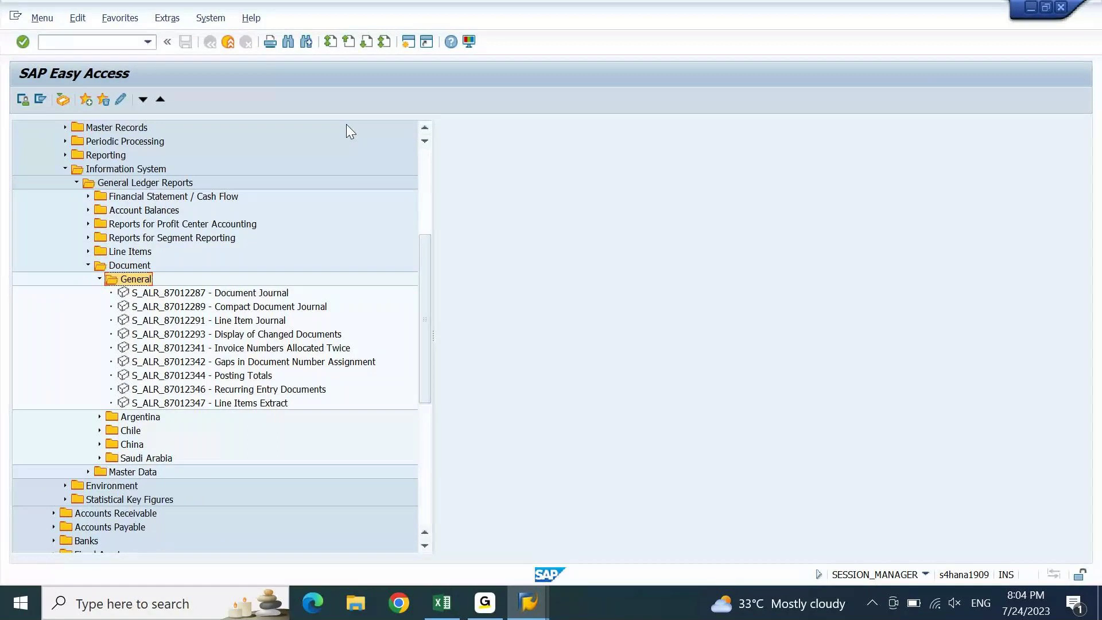
pyautogui.press('Left')
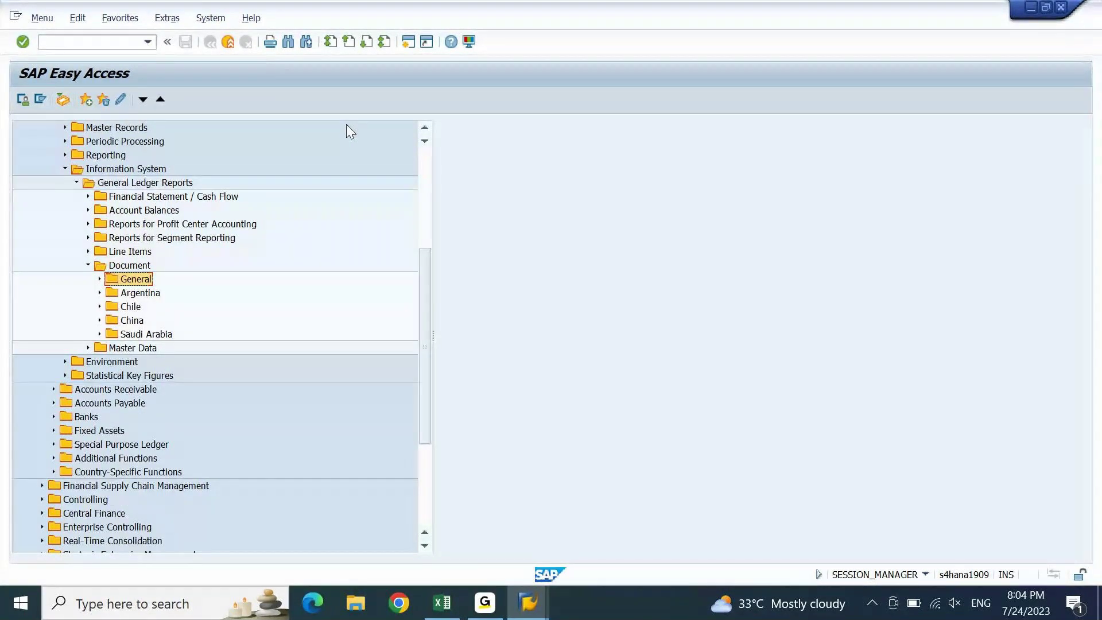
pyautogui.press('Left')
pyautogui.press('Left')
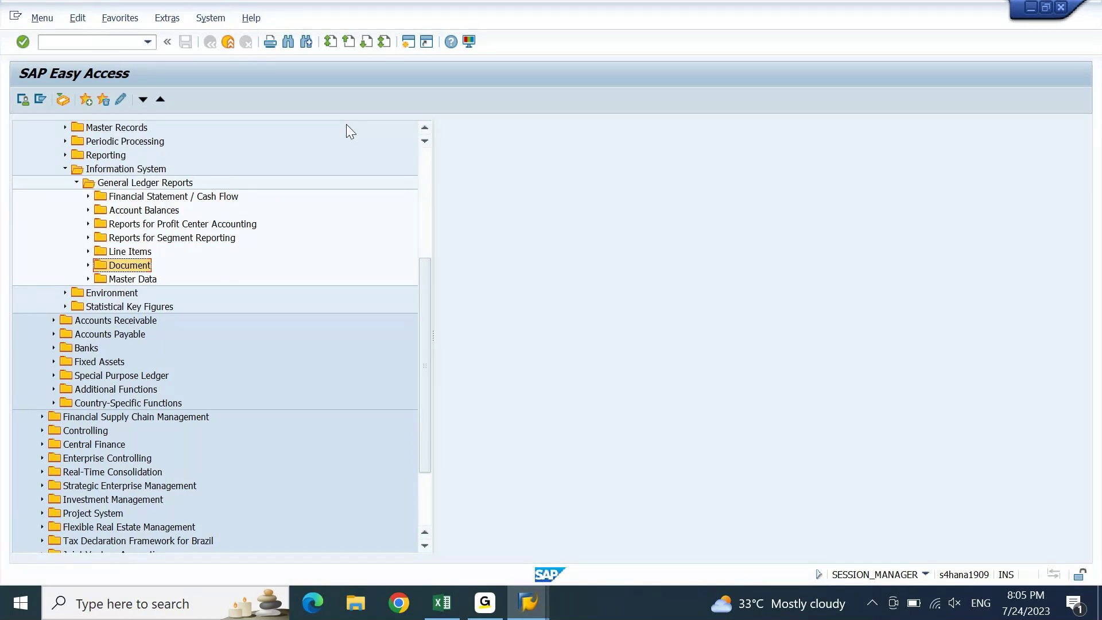
pyautogui.press('Right')
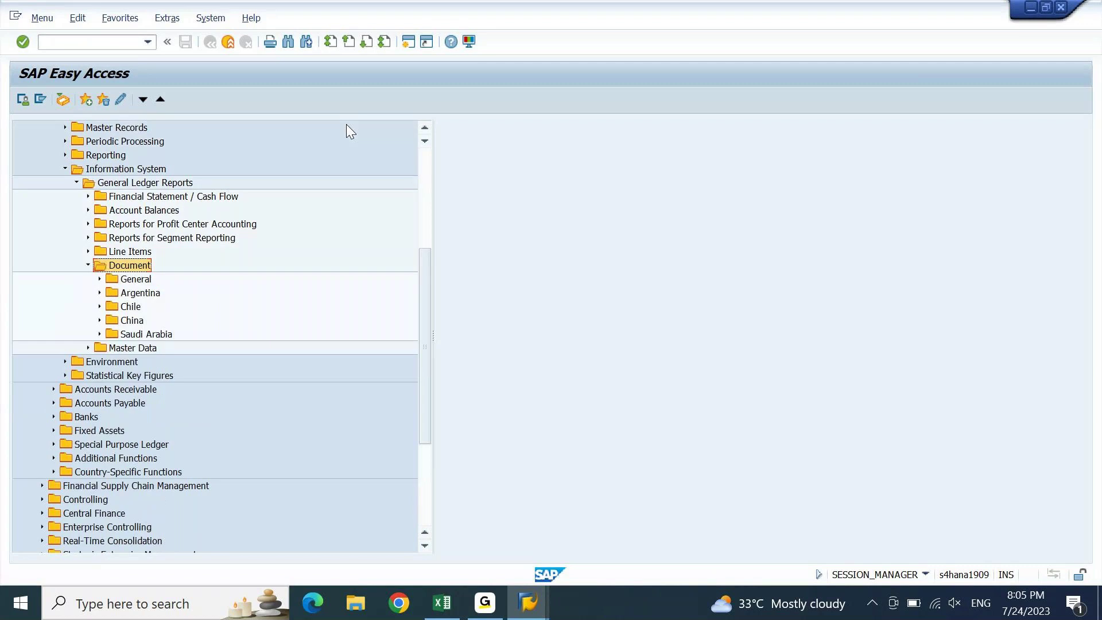
pyautogui.press('Down')
pyautogui.press('Right')
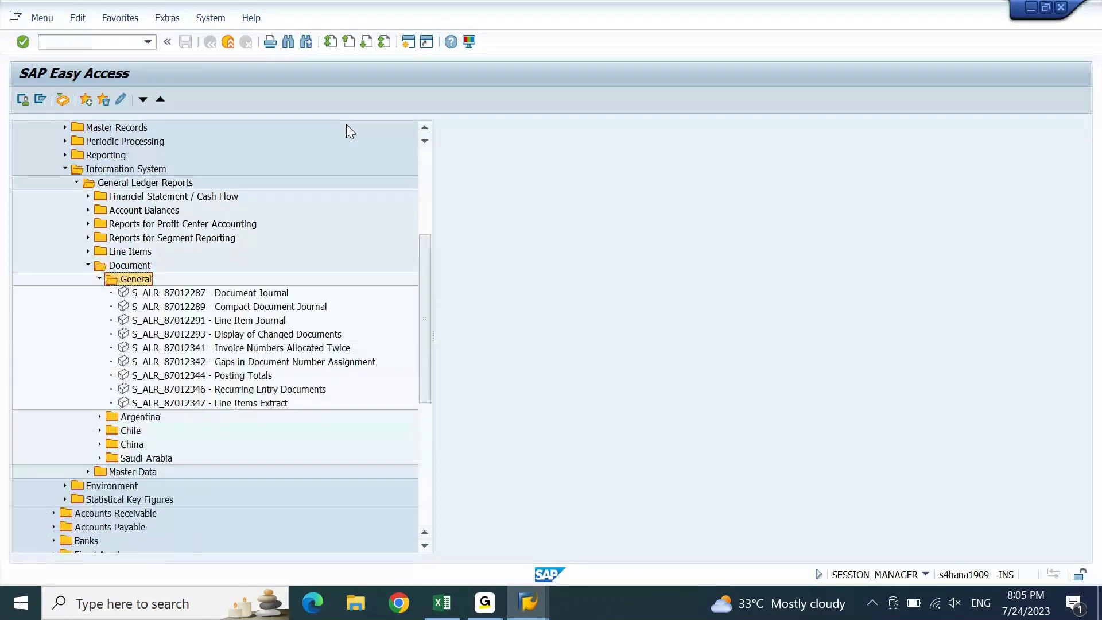
pyautogui.press('Down')
pyautogui.press('Return')
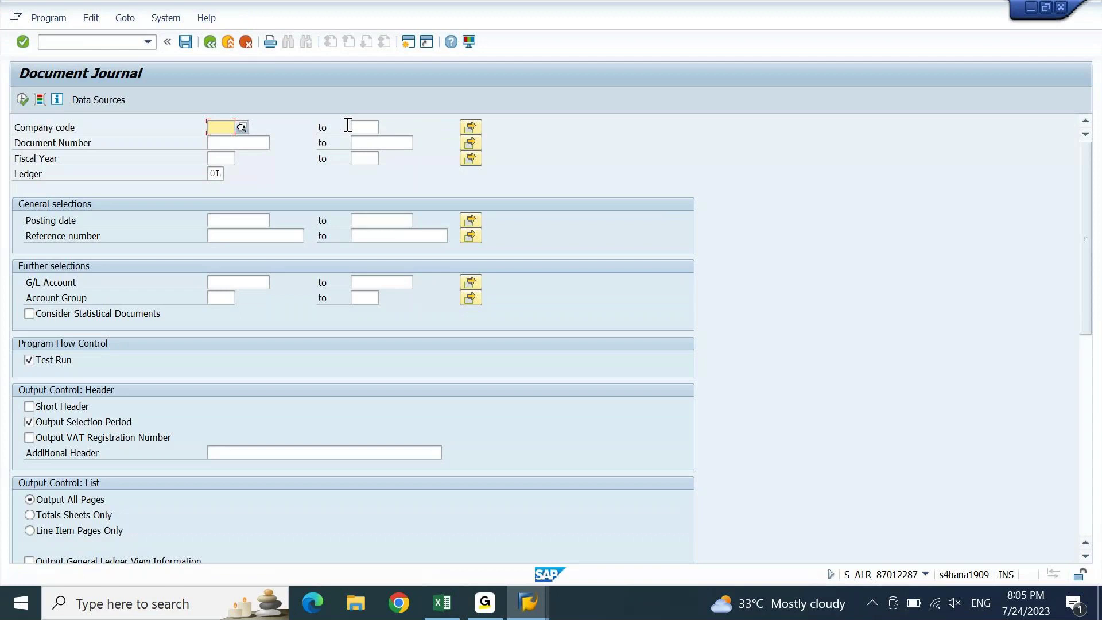
# - Run the Document Journal for company code DEIN past the fiscal-year warning, then return to the menu
pyautogui.press('Down')
pyautogui.press('Return')
pyautogui.press('Return')
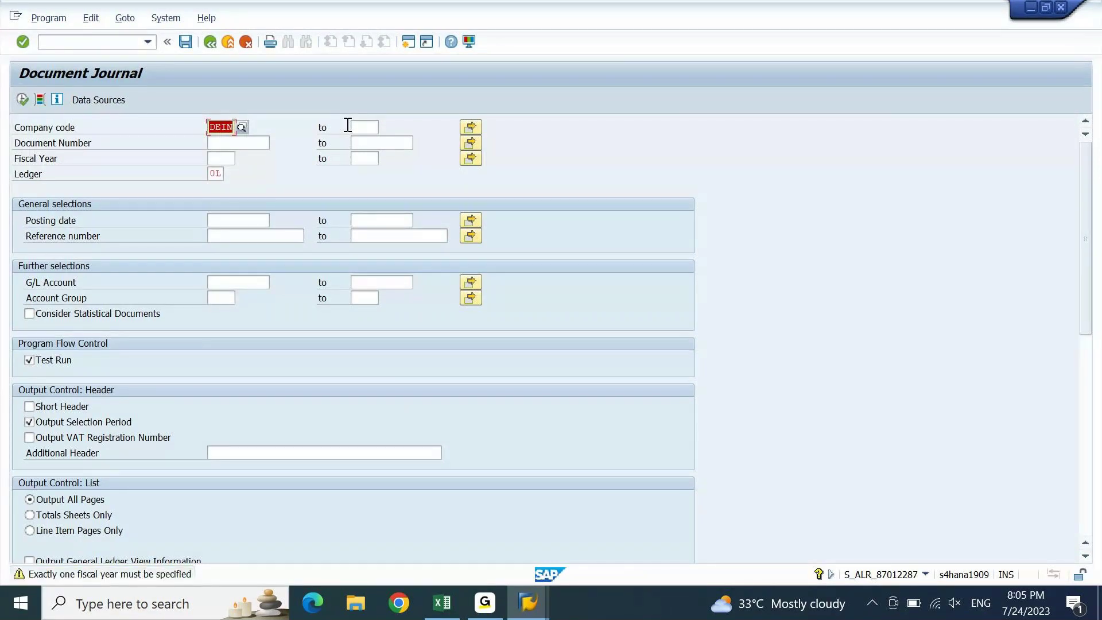
pyautogui.press('Return')
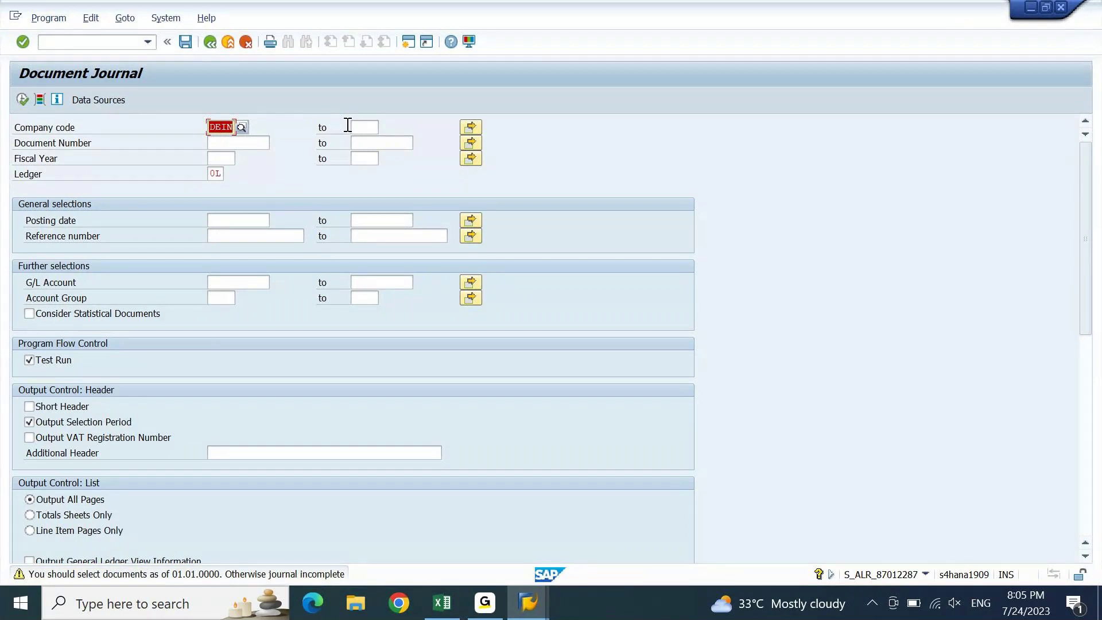
pyautogui.press('F8')
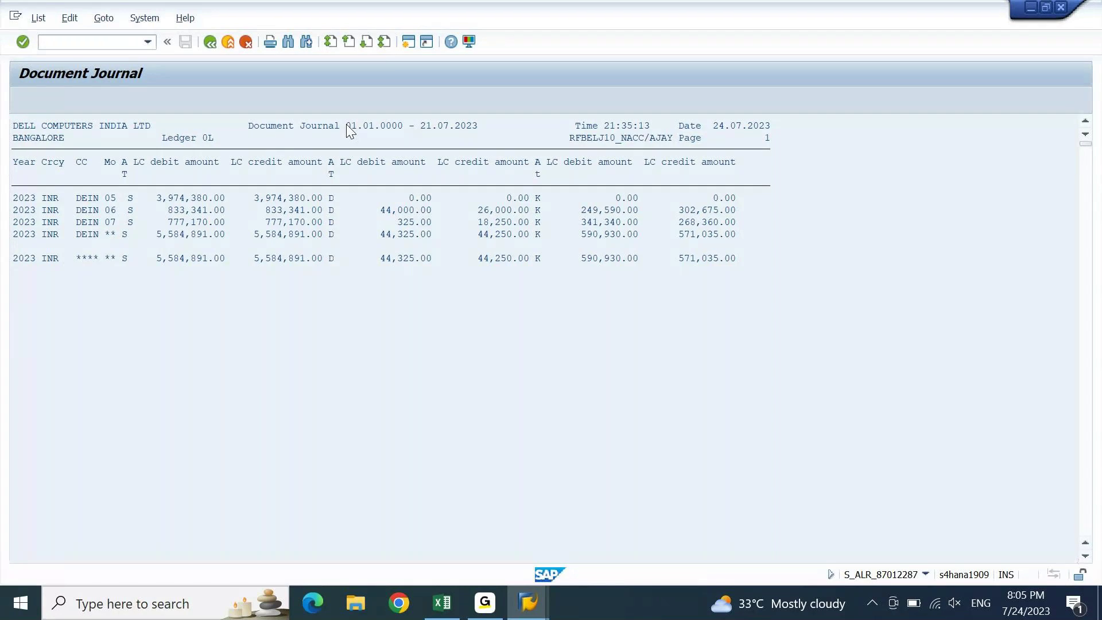
pyautogui.press('F3')
pyautogui.press('F8')
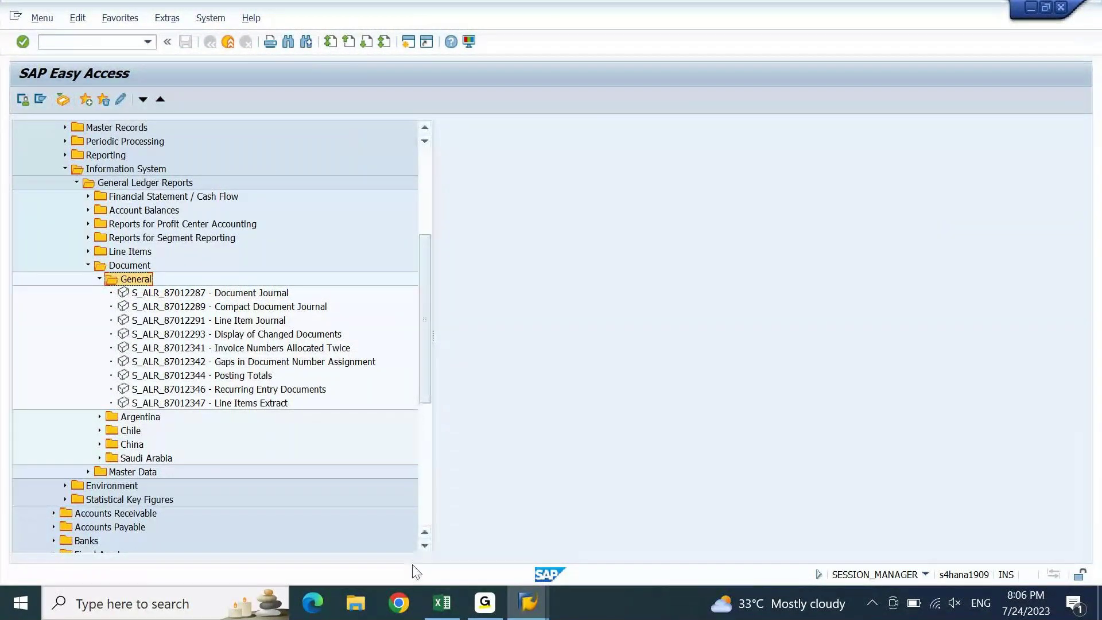
# - Glance at the Excel notes around cell B889, then bring the SAP Easy Access menu back
pyautogui.click(442, 602)
pyautogui.click(274, 401)
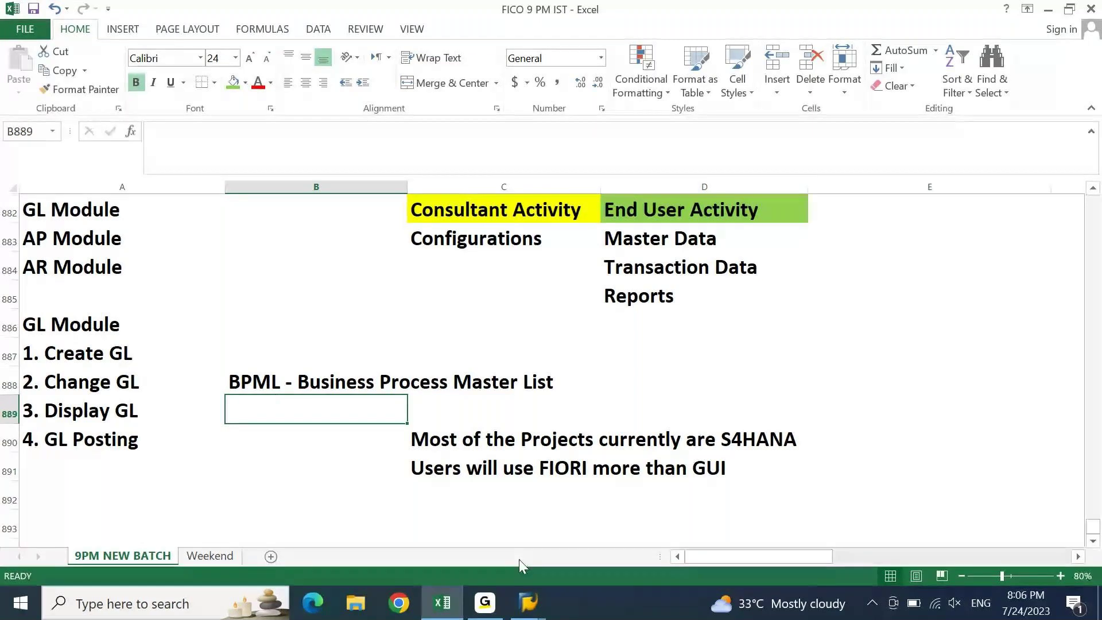
pyautogui.click(529, 603)
pyautogui.click(594, 535)
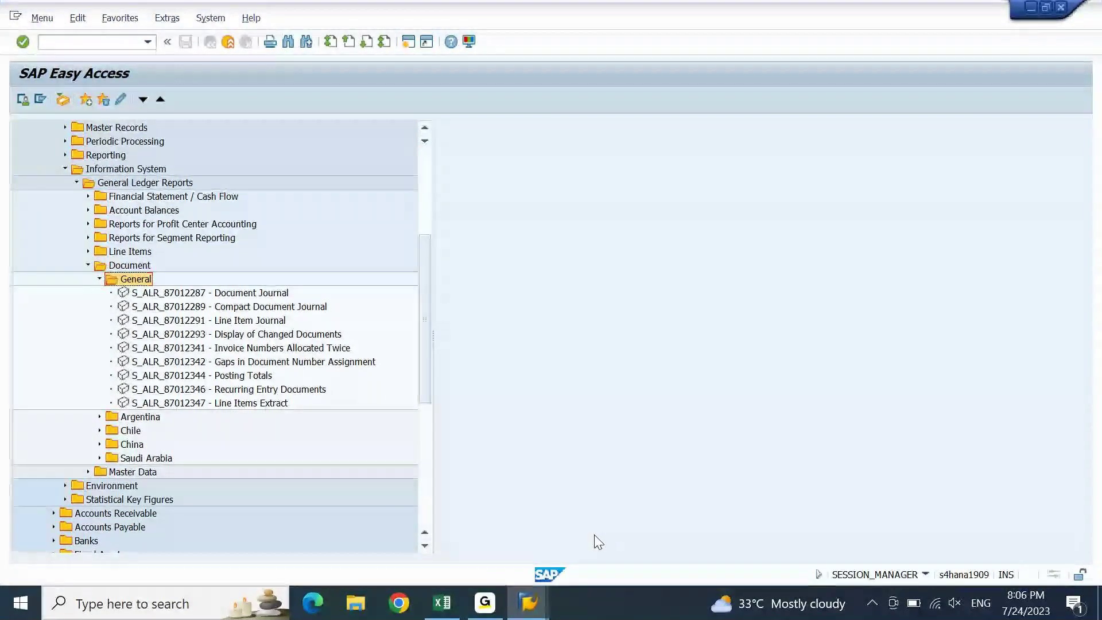
# - Return to the Excel notes and select the S4HANA note in cell C890
pyautogui.click(444, 610)
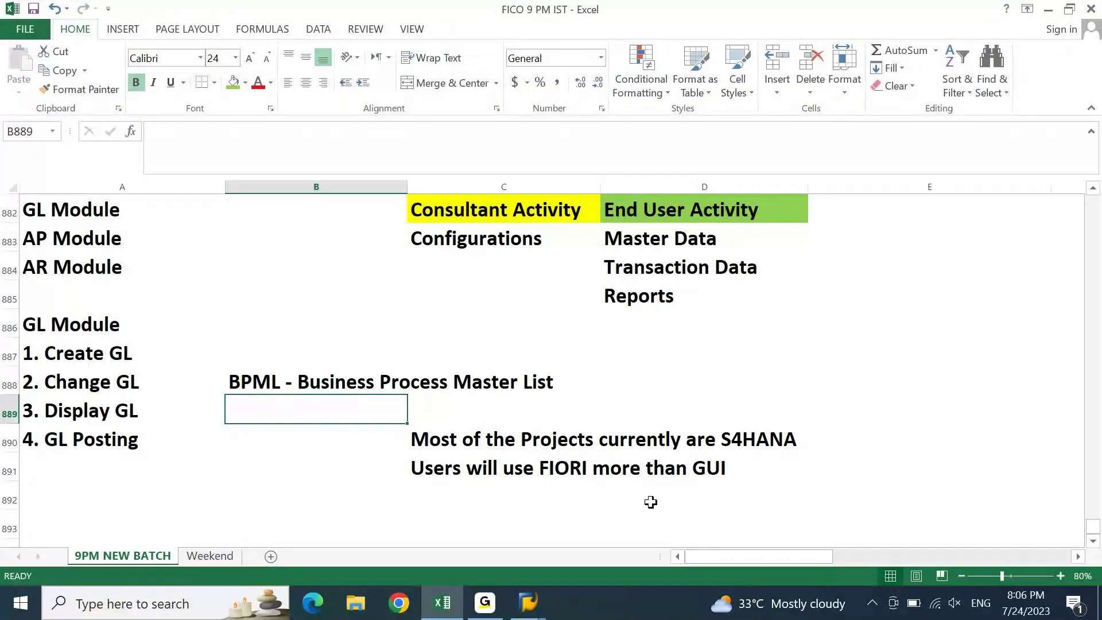
pyautogui.click(520, 436)
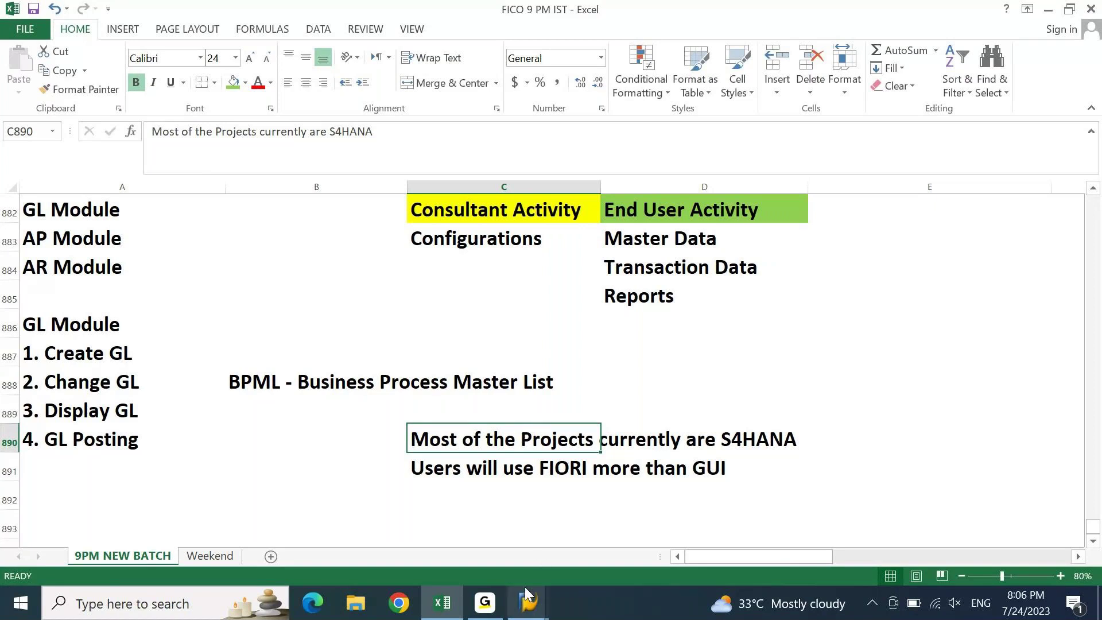
pyautogui.moveTo(527, 601)
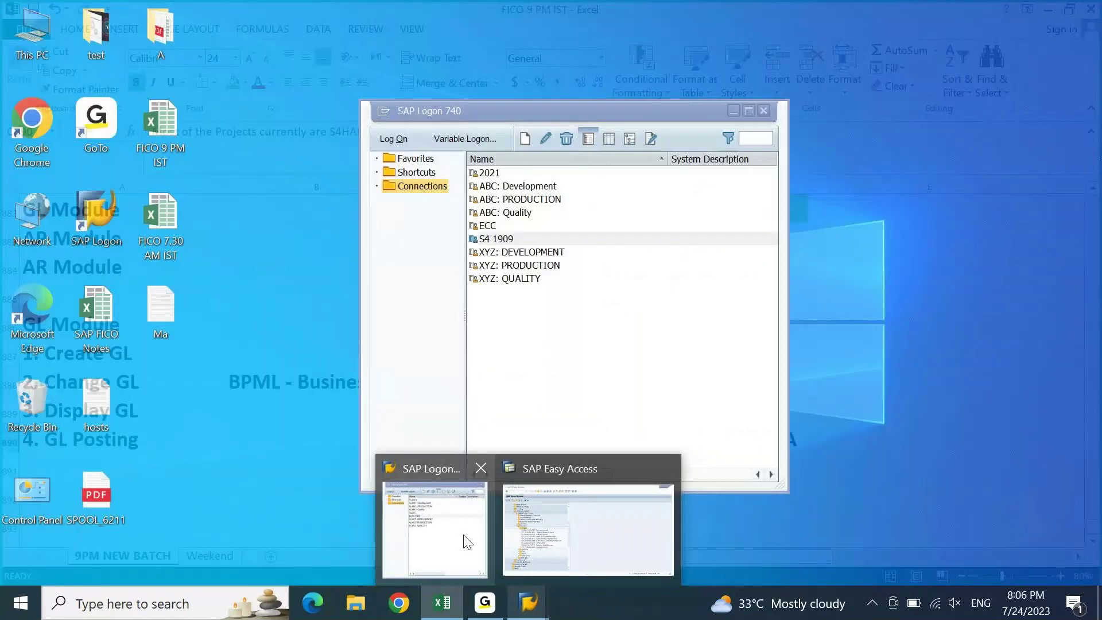
# - Bring up the SAP Logon connection list, shift it aside, and switch to Chrome
pyautogui.click(467, 542)
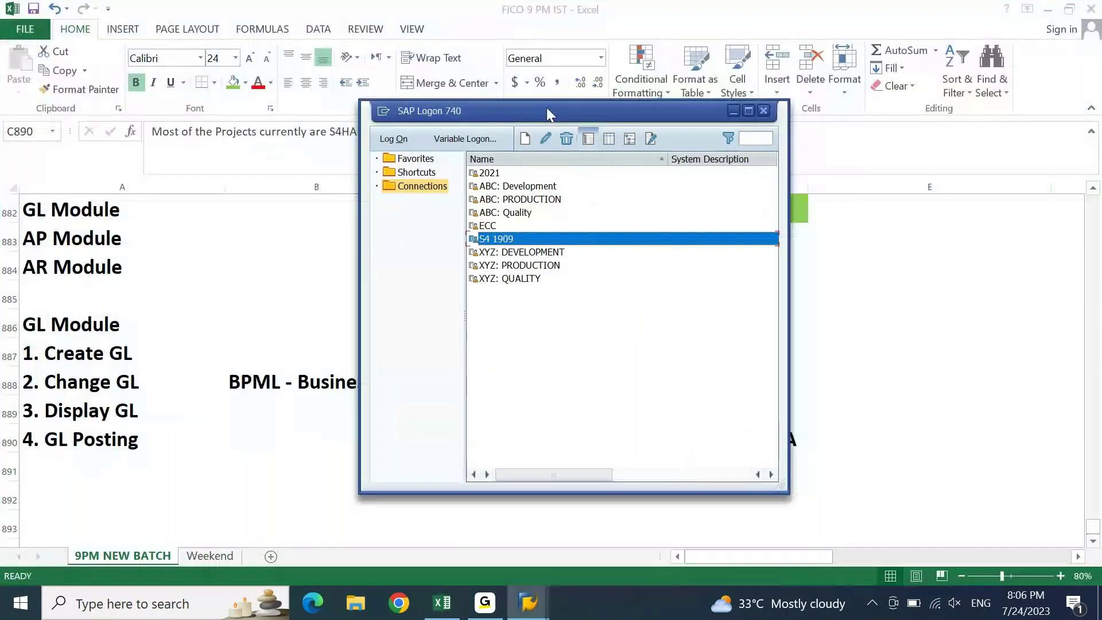
pyautogui.moveTo(546, 115); pyautogui.dragTo(537, 99)
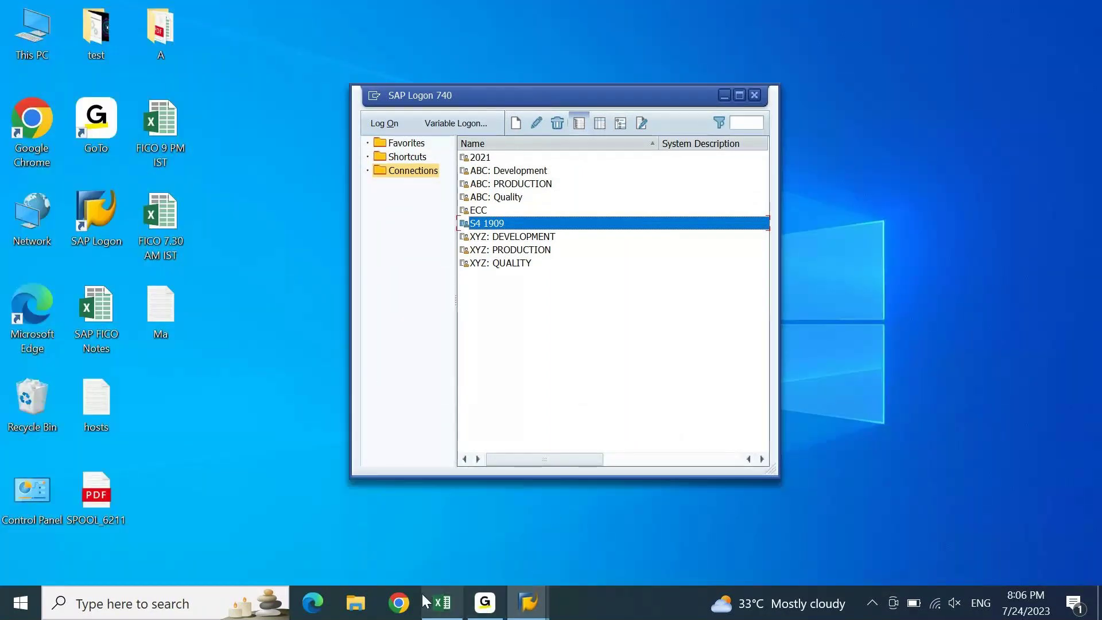
pyautogui.click(399, 610)
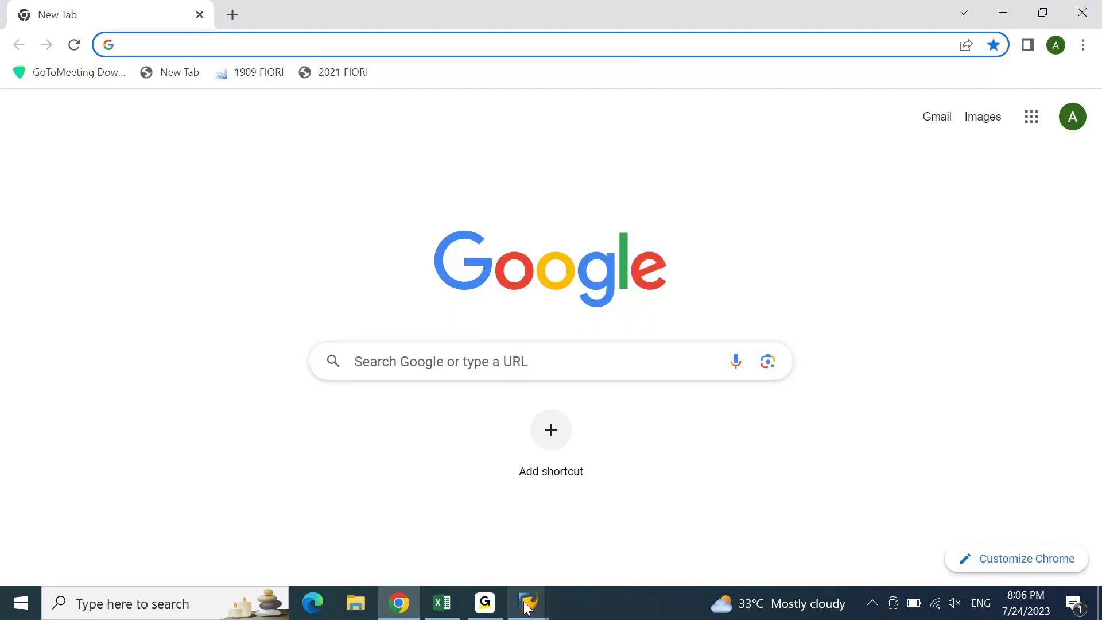
# - Move SAP Logon right and down, then bring the Chrome new tab to the front
pyautogui.moveTo(528, 603)
pyautogui.click(460, 546)
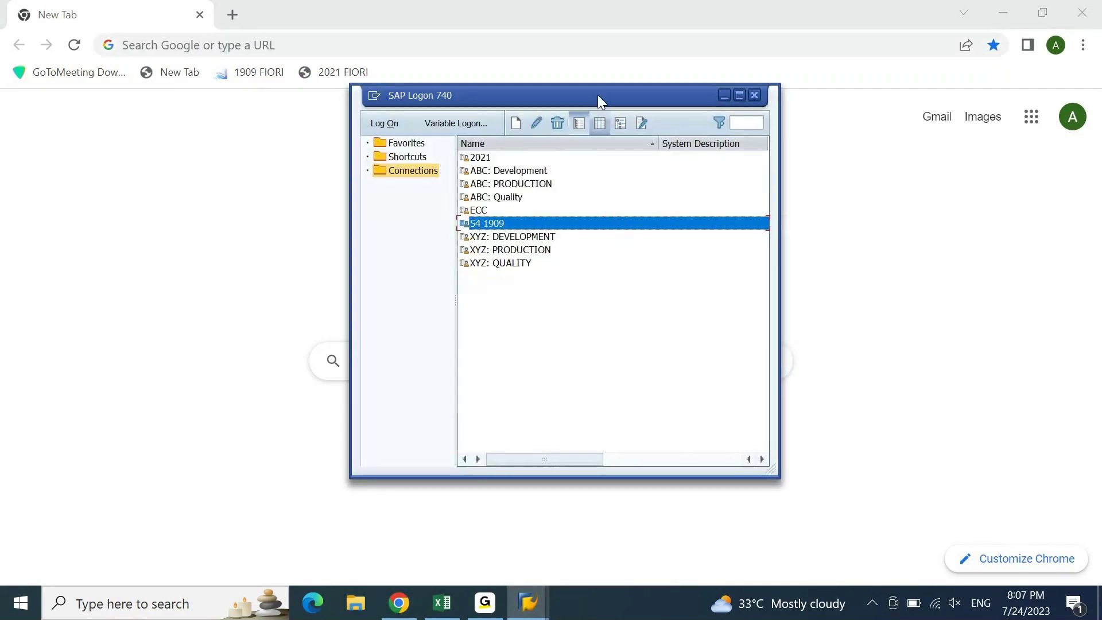
pyautogui.moveTo(597, 91); pyautogui.dragTo(700, 113)
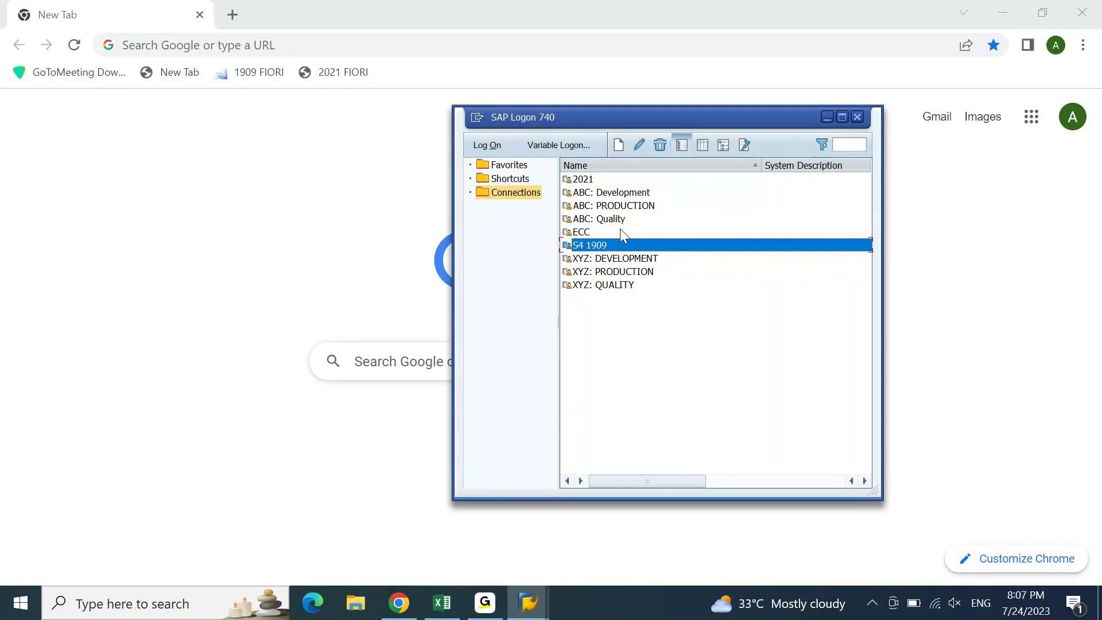
pyautogui.click(343, 251)
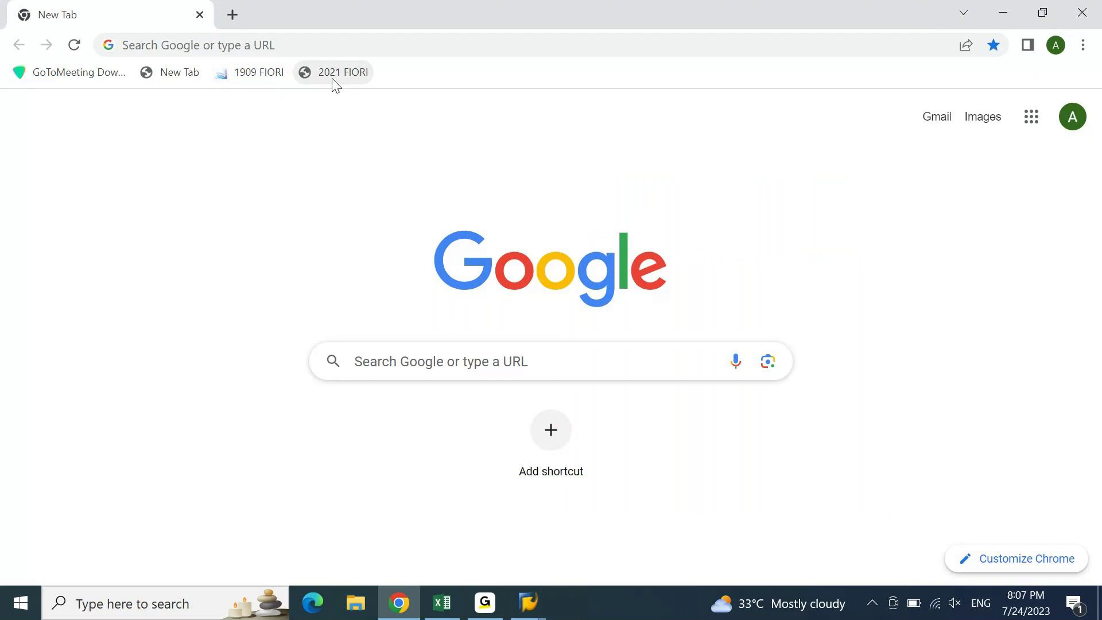
# - Open the 1909 FIORI bookmark and proceed past the certificate warning to s4hana1909.kvrsolutionservices.com
pyautogui.click(266, 83)
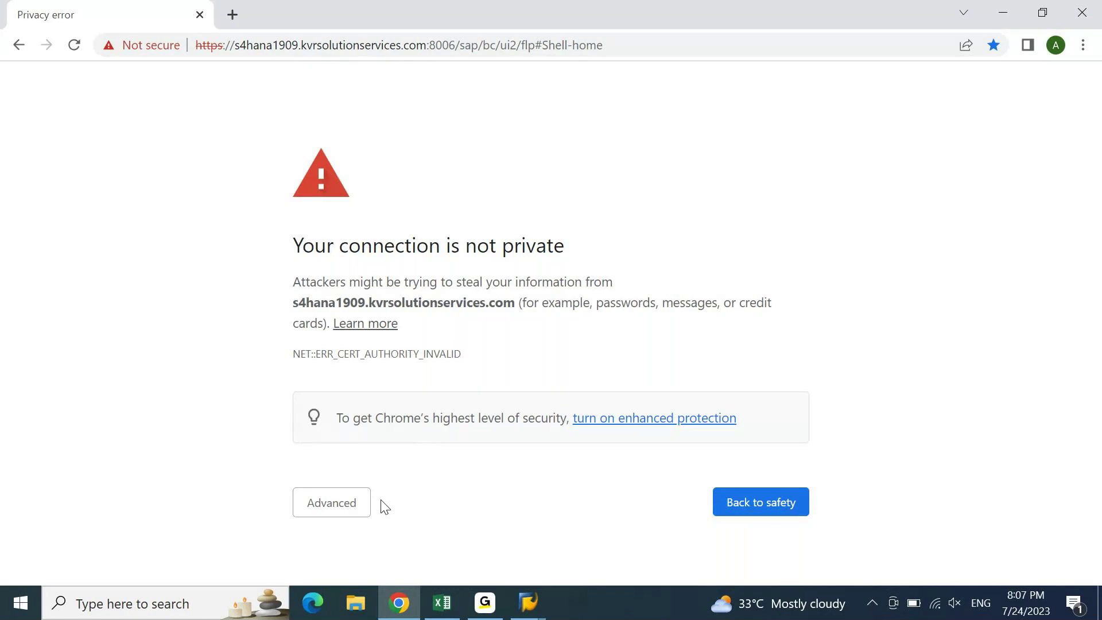
pyautogui.click(339, 511)
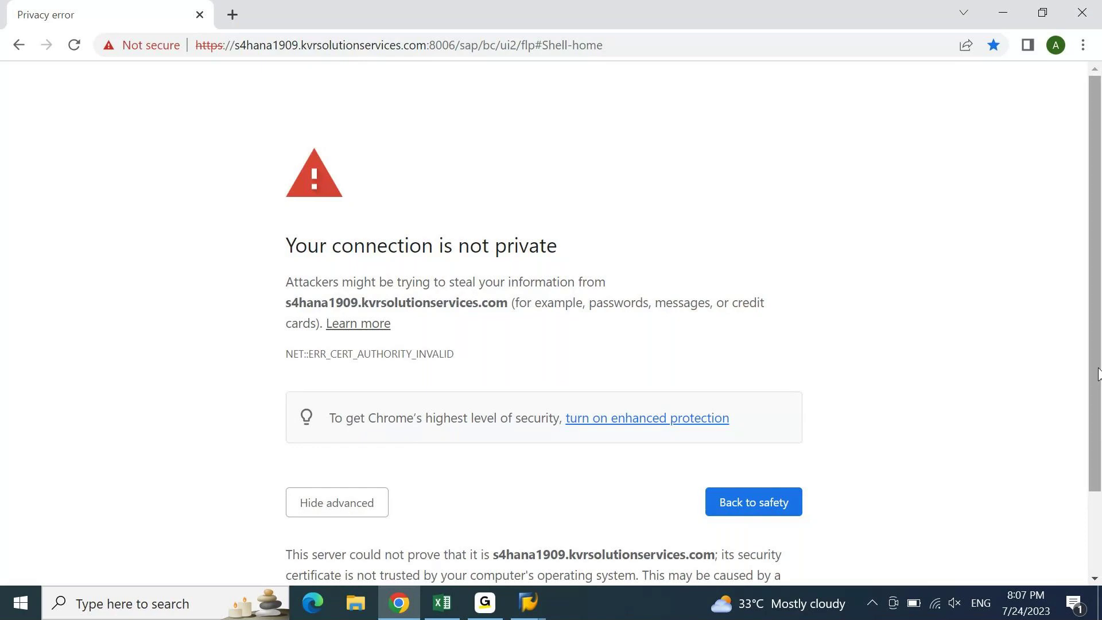
pyautogui.scroll(-2, 1098, 376)
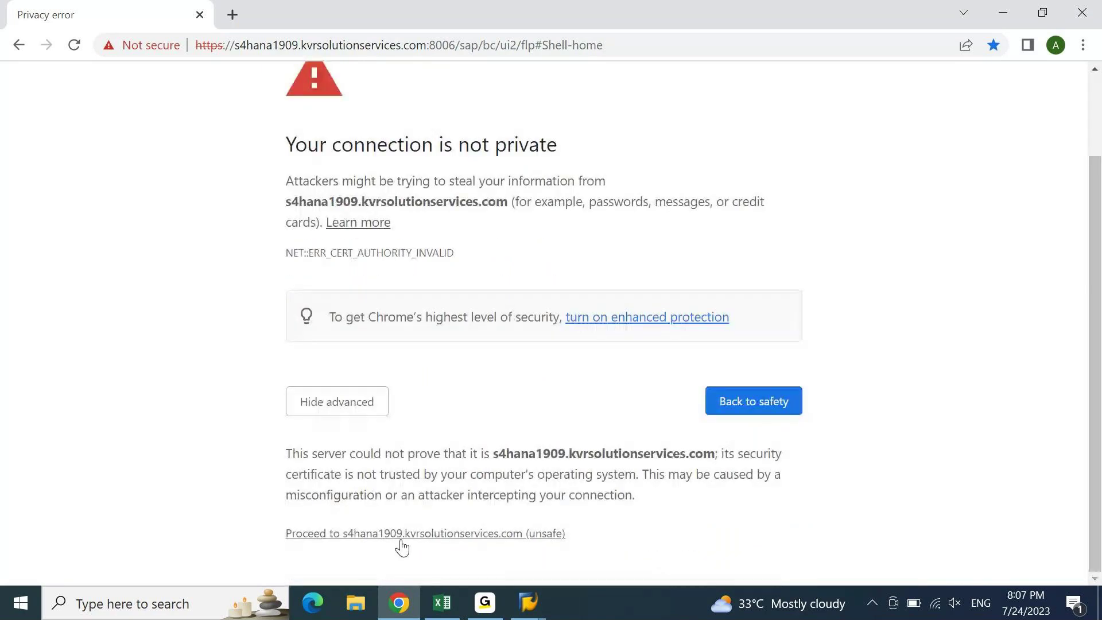
pyautogui.click(414, 534)
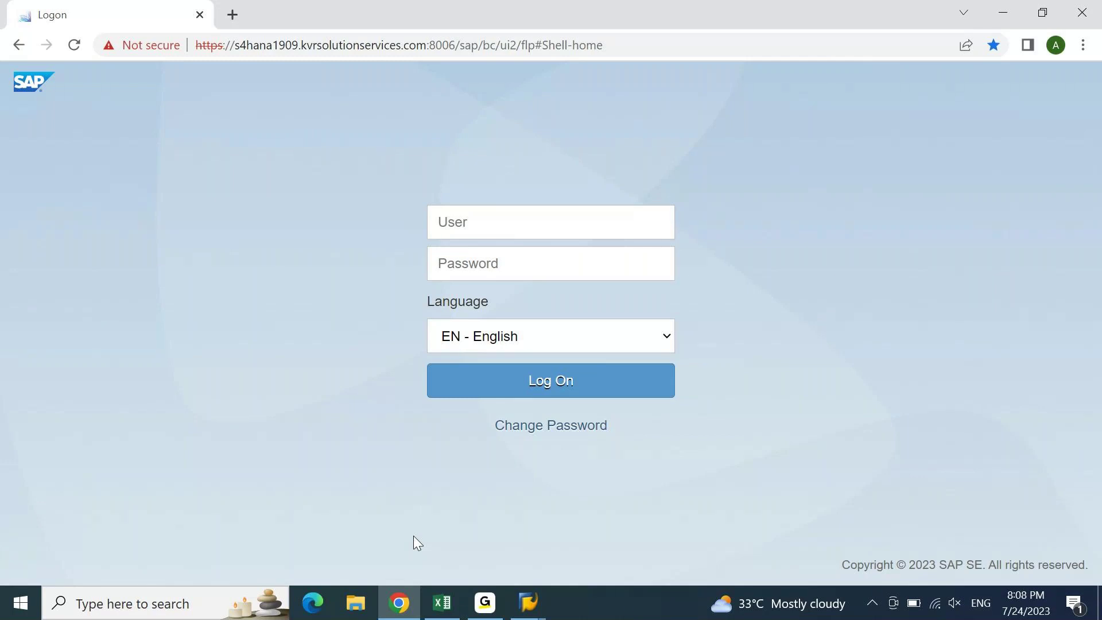
# - Enter the user name and password on the Fiori logon page and submit
pyautogui.click(623, 218)
pyautogui.write('ajay')
pyautogui.press('Tab')
pyautogui.write('••••••••••••')
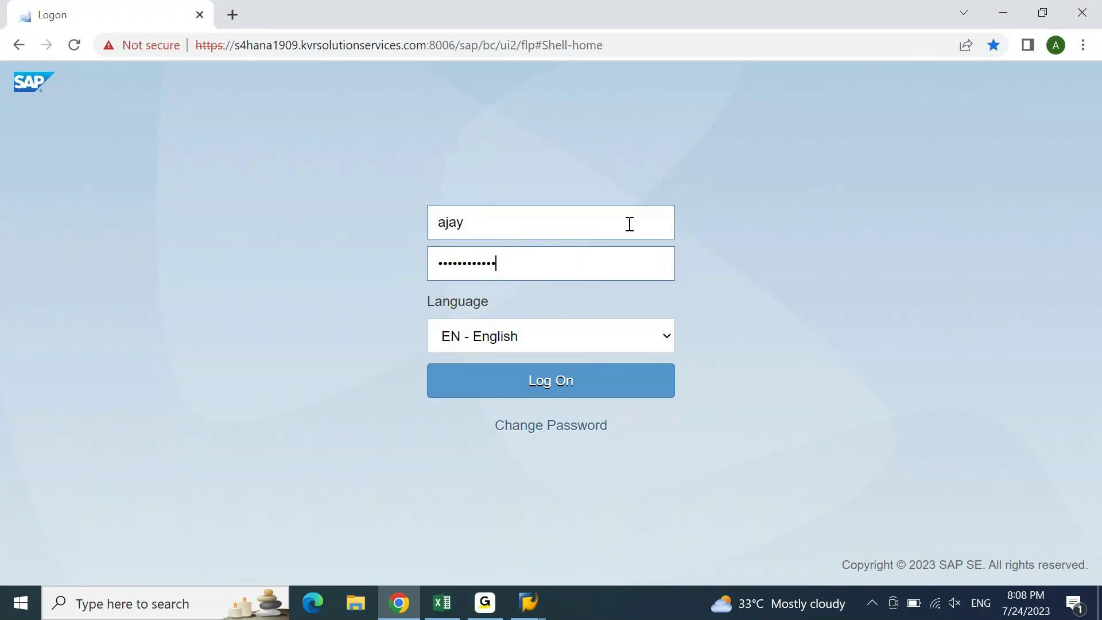
pyautogui.click(596, 388)
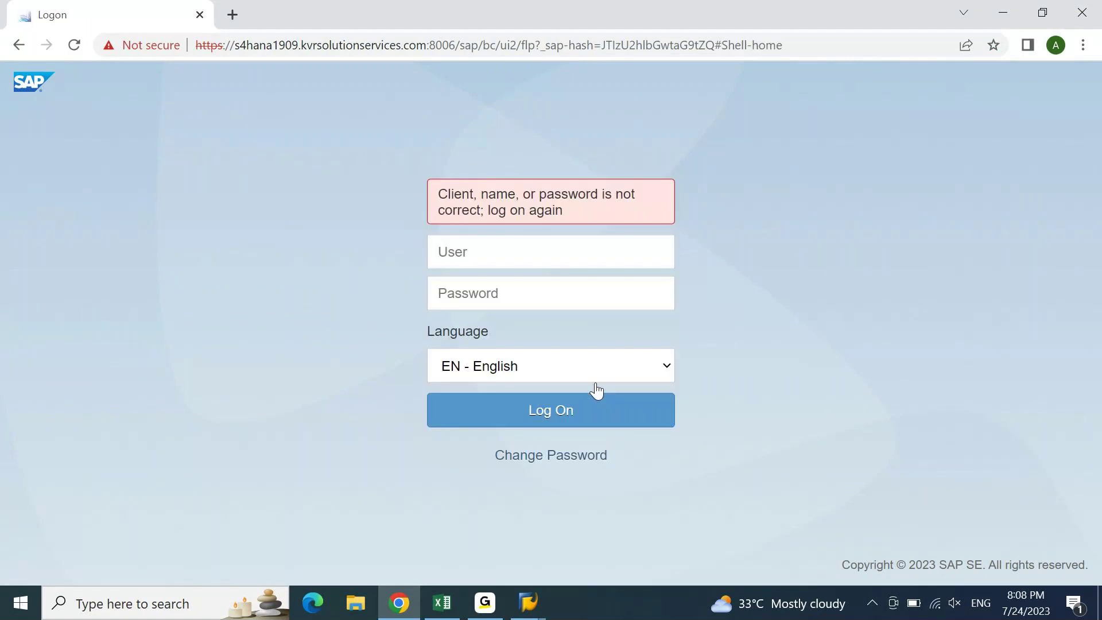
# - After the incorrect-credentials error, re-enter the user name and password and submit again
pyautogui.click(606, 251)
pyautogui.write('ajay')
pyautogui.press('Tab')
pyautogui.write('•••••••')
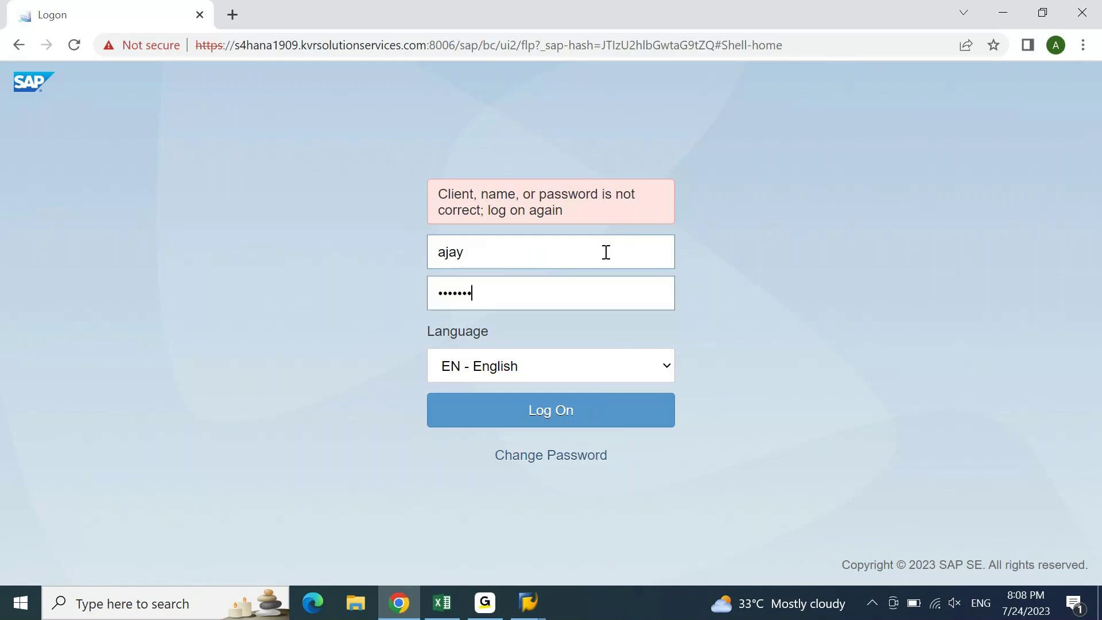
pyautogui.write('••••••')
pyautogui.press('Return')
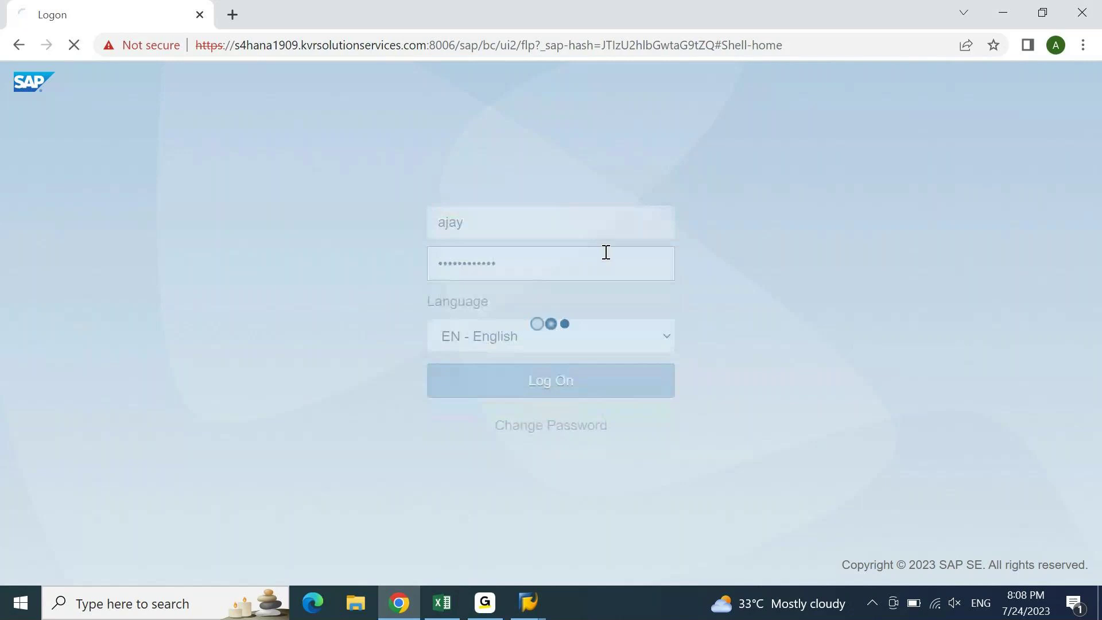
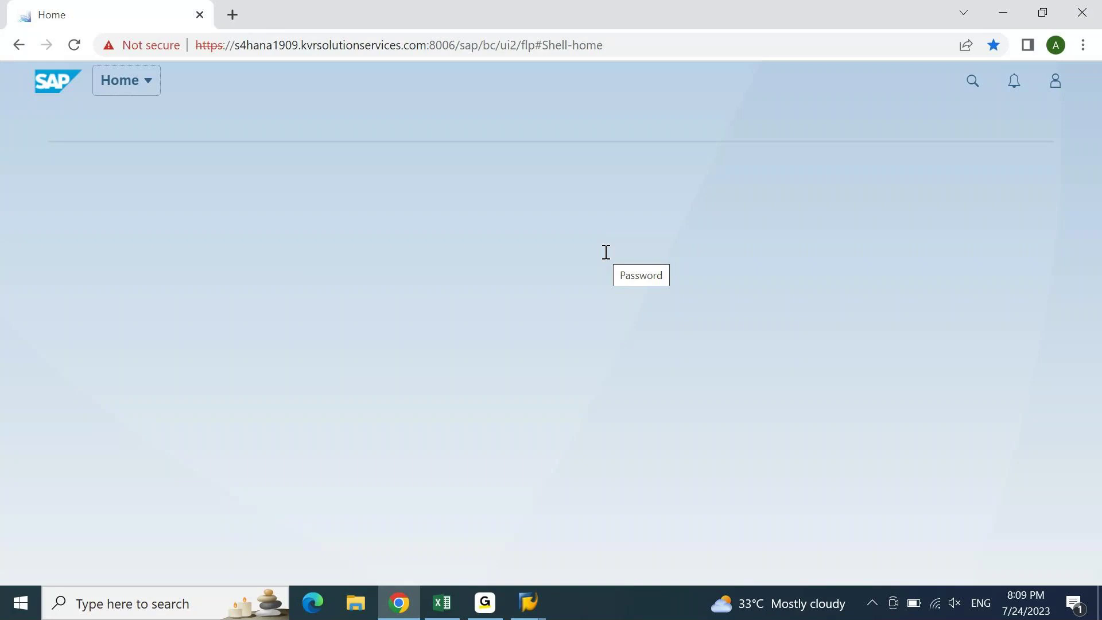
# - Load the 1909 FIORI launchpad in a new tab, then go back to the first Home tab
pyautogui.click(232, 14)
pyautogui.click(244, 73)
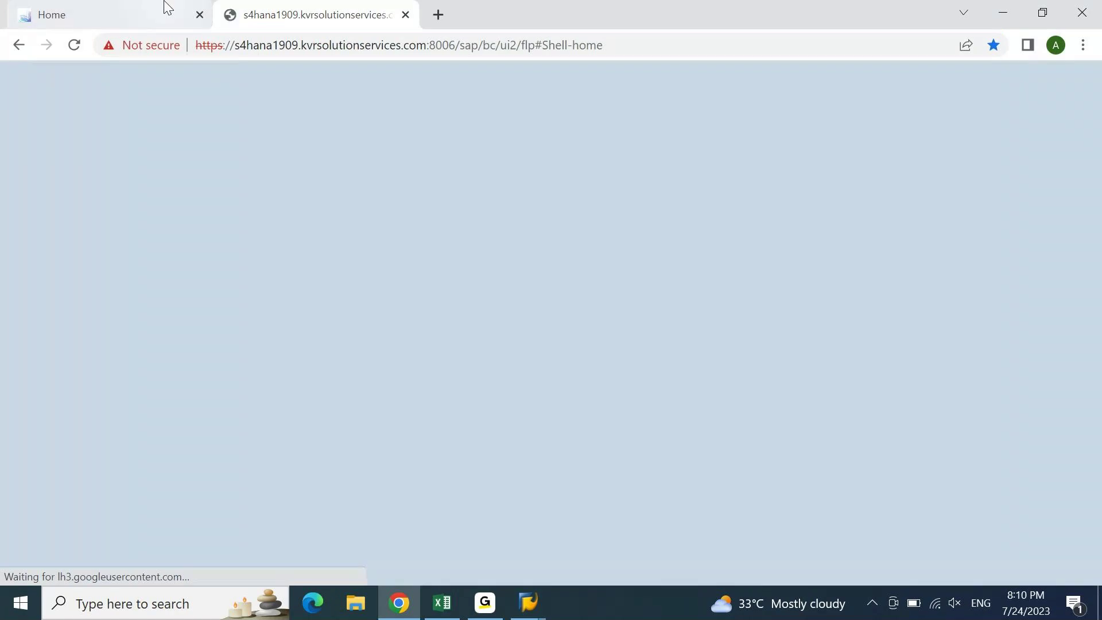
pyautogui.click(166, 7)
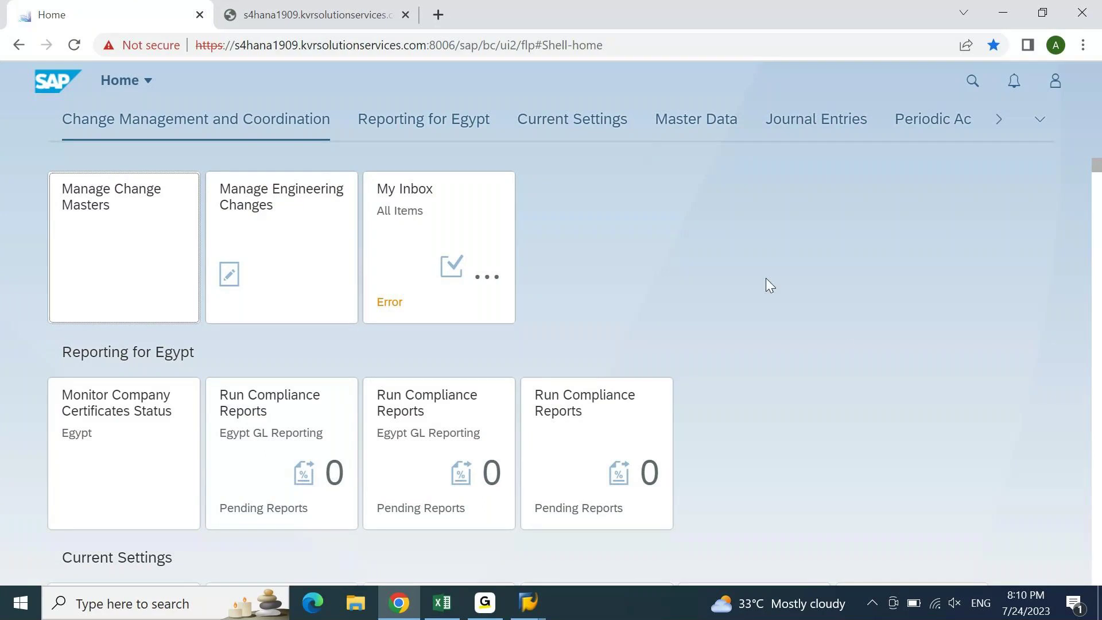
# - Run transaction FB03 in SAP GUI to reach Display Document, then return to Chrome
pyautogui.moveTo(528, 603)
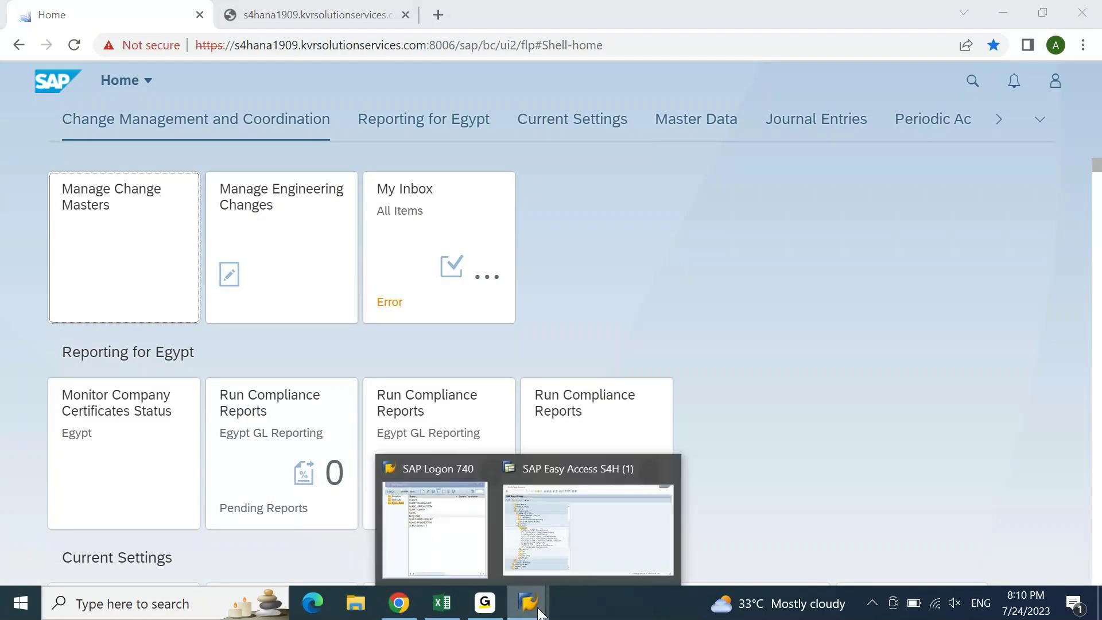
pyautogui.click(595, 559)
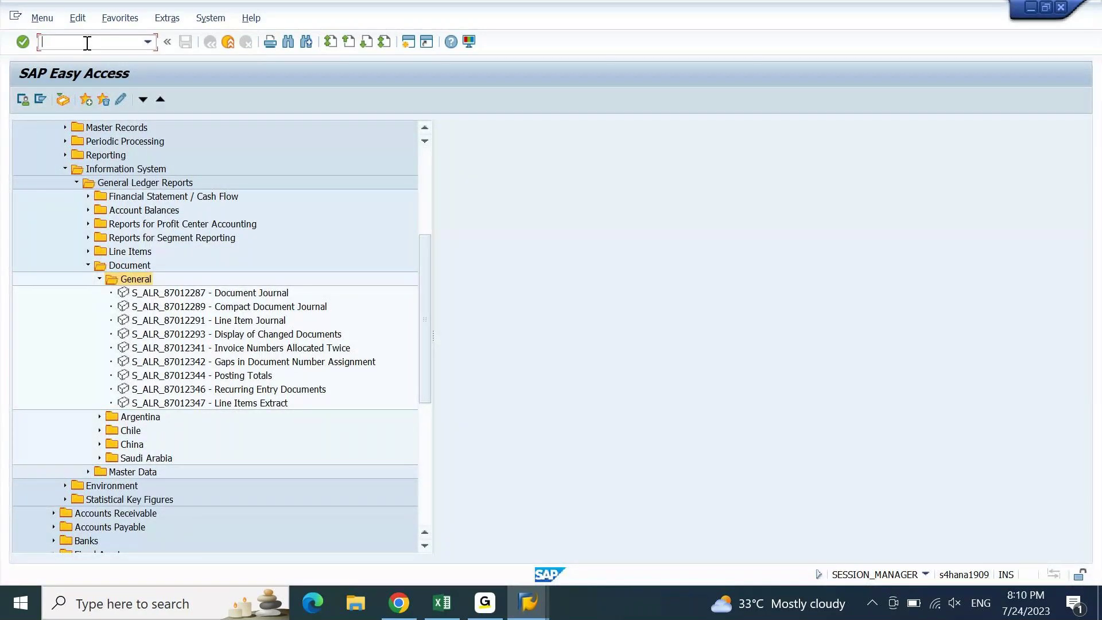
pyautogui.write('fb03')
pyautogui.press('Return')
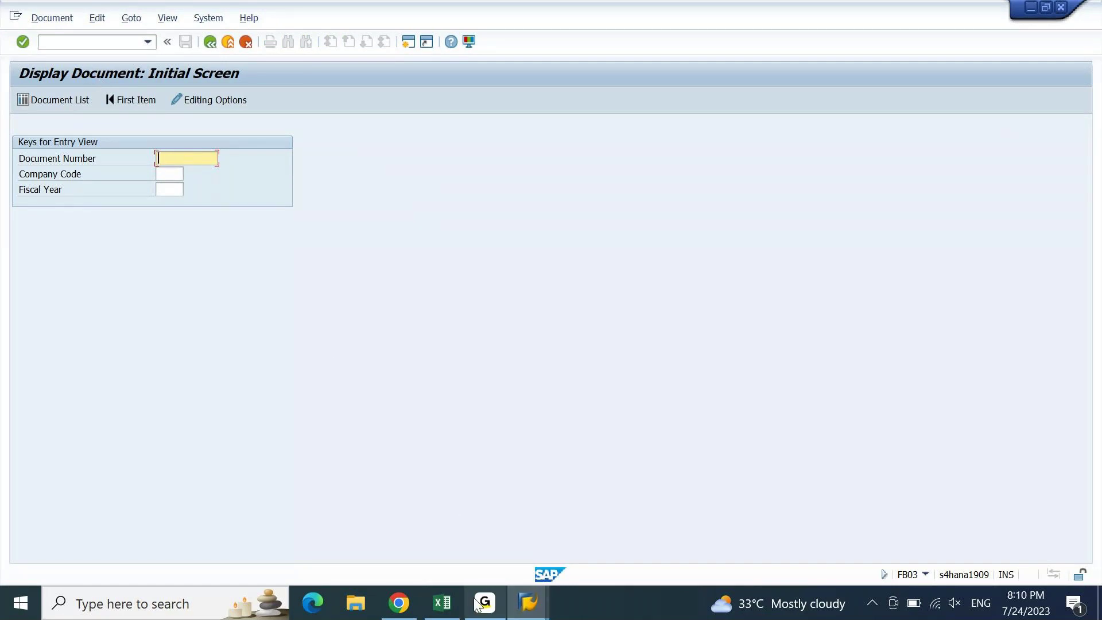
pyautogui.click(401, 603)
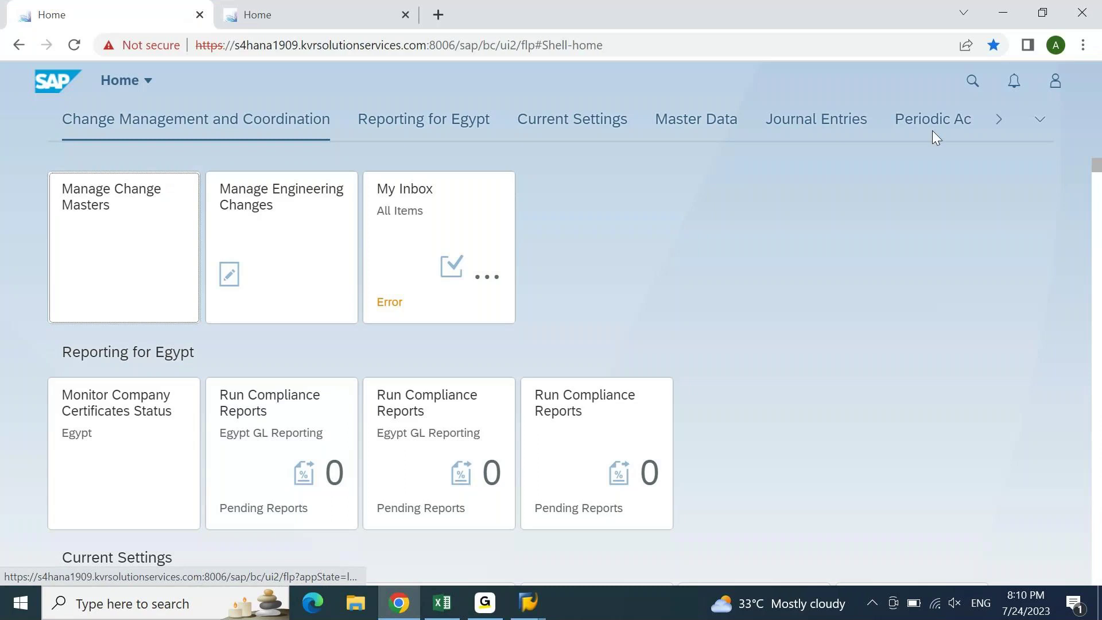
# - Search launchpad apps for 'display doc', then move to the second Home tab
pyautogui.click(975, 88)
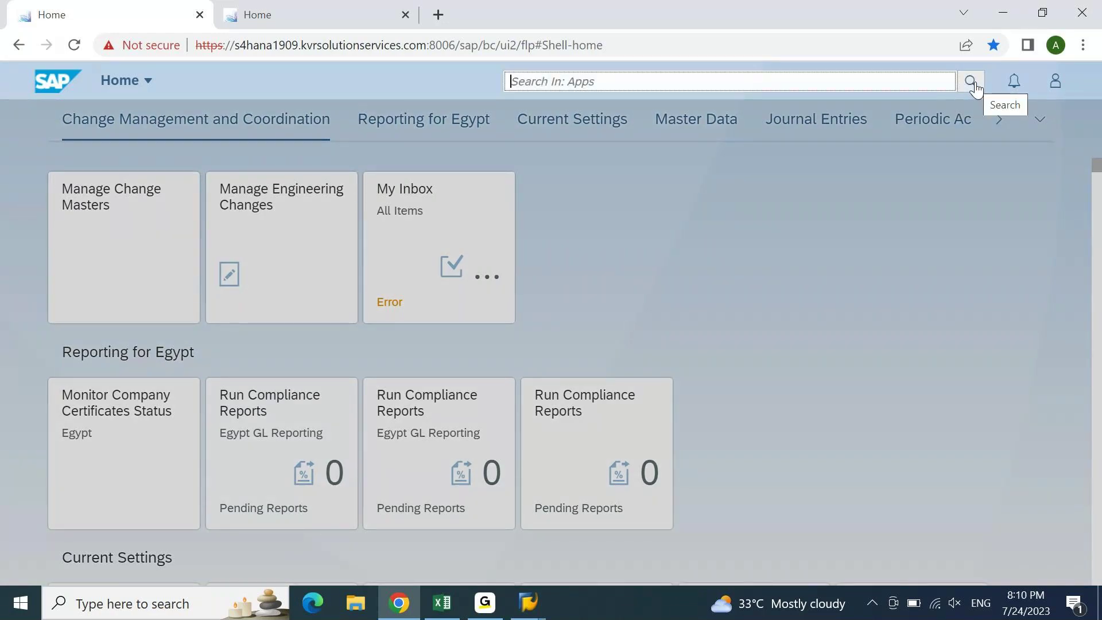
pyautogui.write('displa')
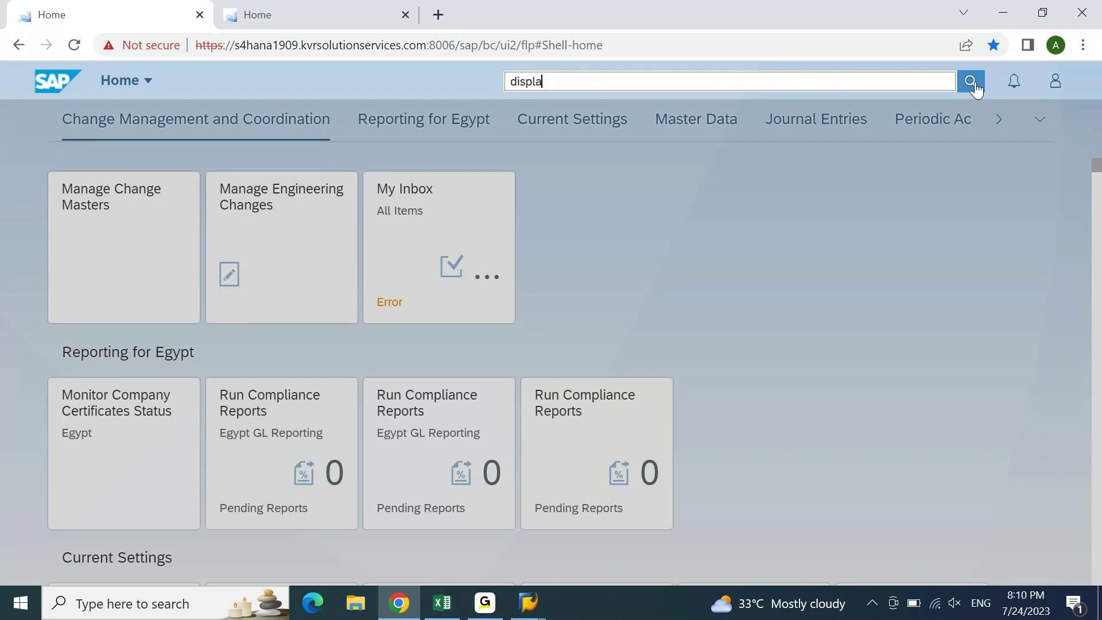
pyautogui.write('y dp')
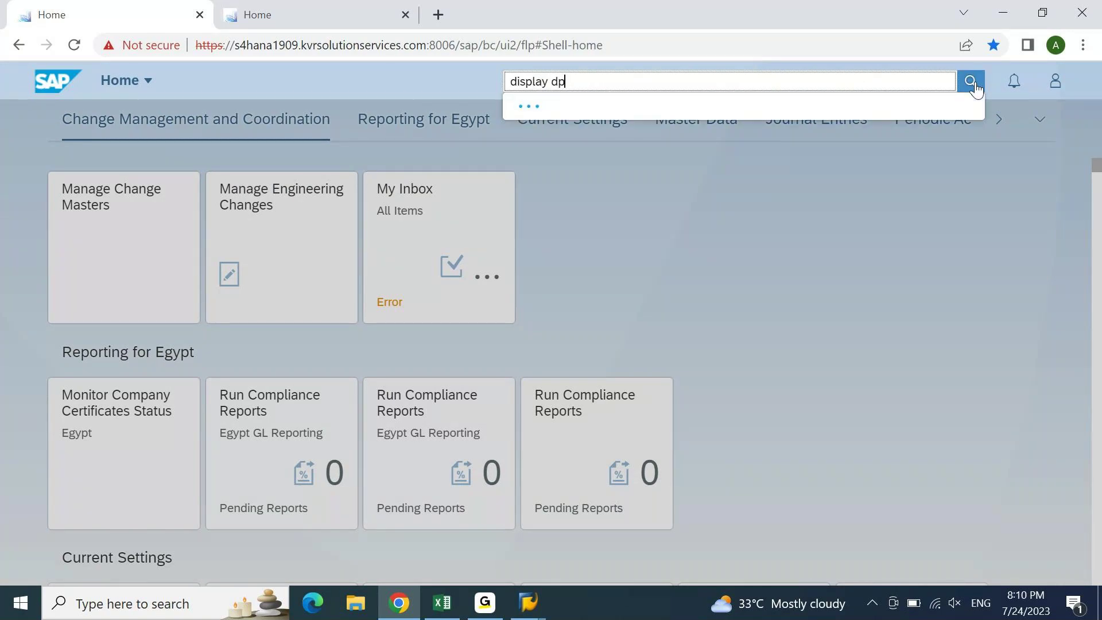
pyautogui.press('BackSpace')
pyautogui.write('oc')
pyautogui.hotkey('ctrl', 'Tab')
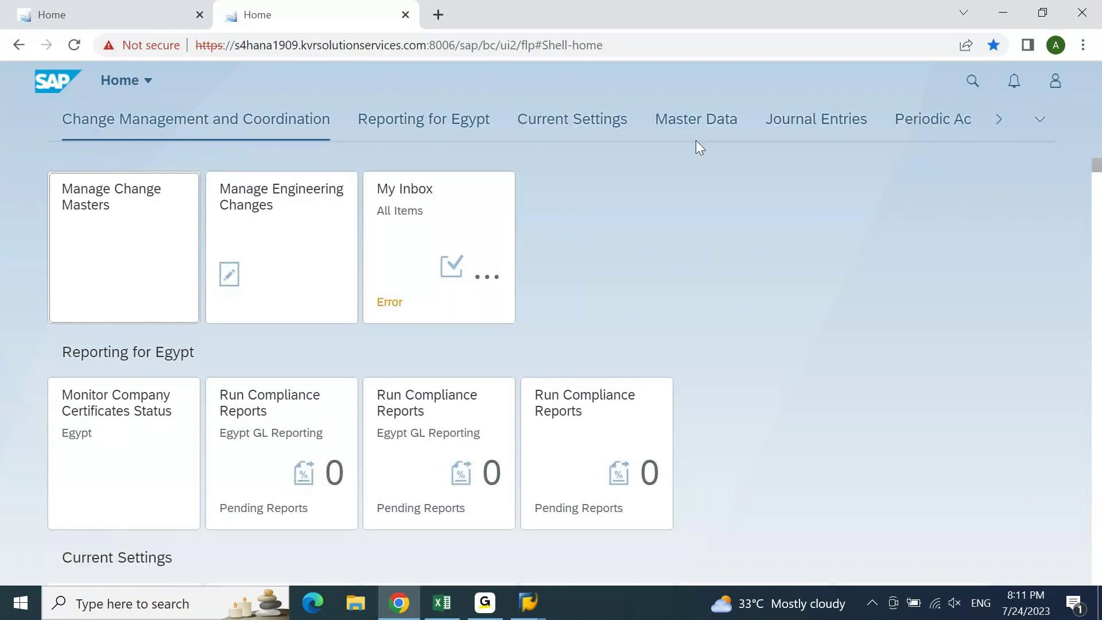
# - Jump to the Documents group through the group list and launch the Display Document tile
pyautogui.click(1041, 122)
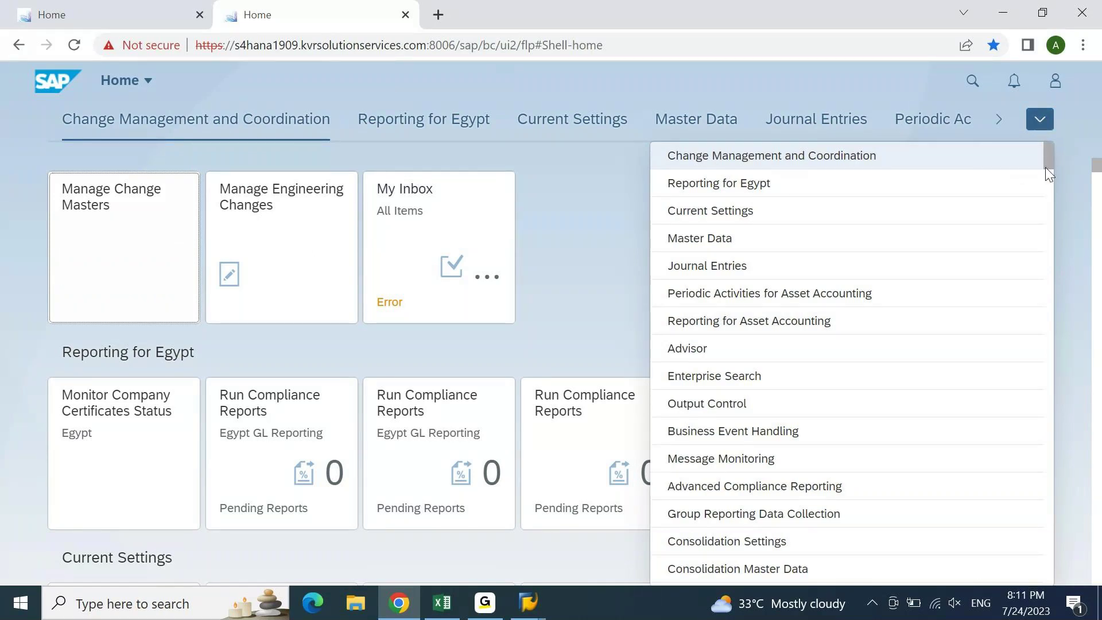
pyautogui.scroll(-5, 1045, 167)
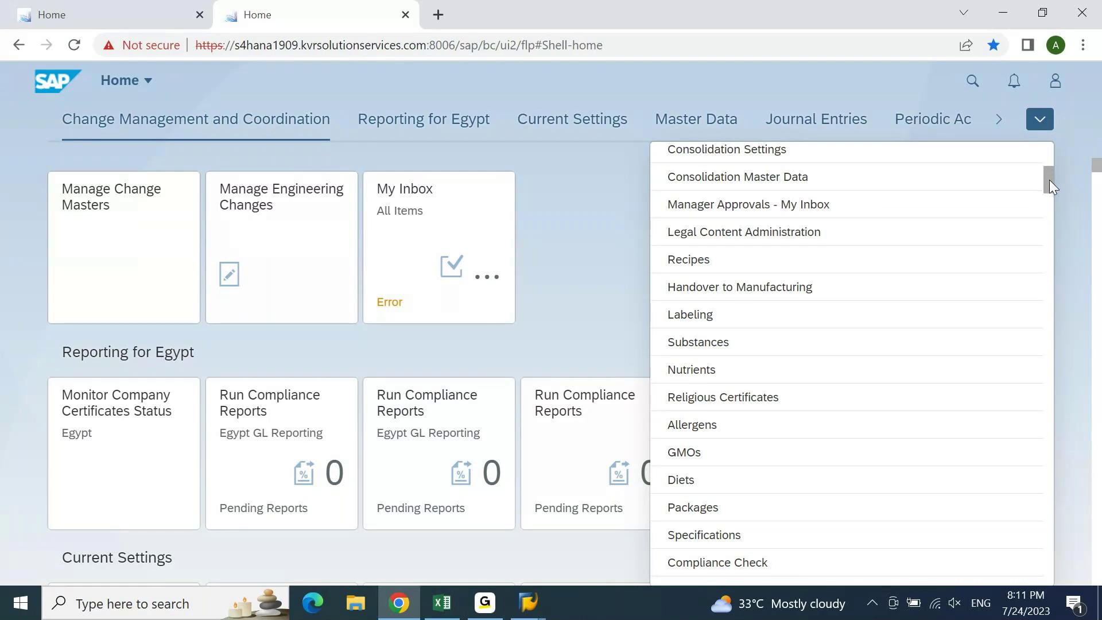
pyautogui.moveTo(1049, 180); pyautogui.dragTo(1045, 200)
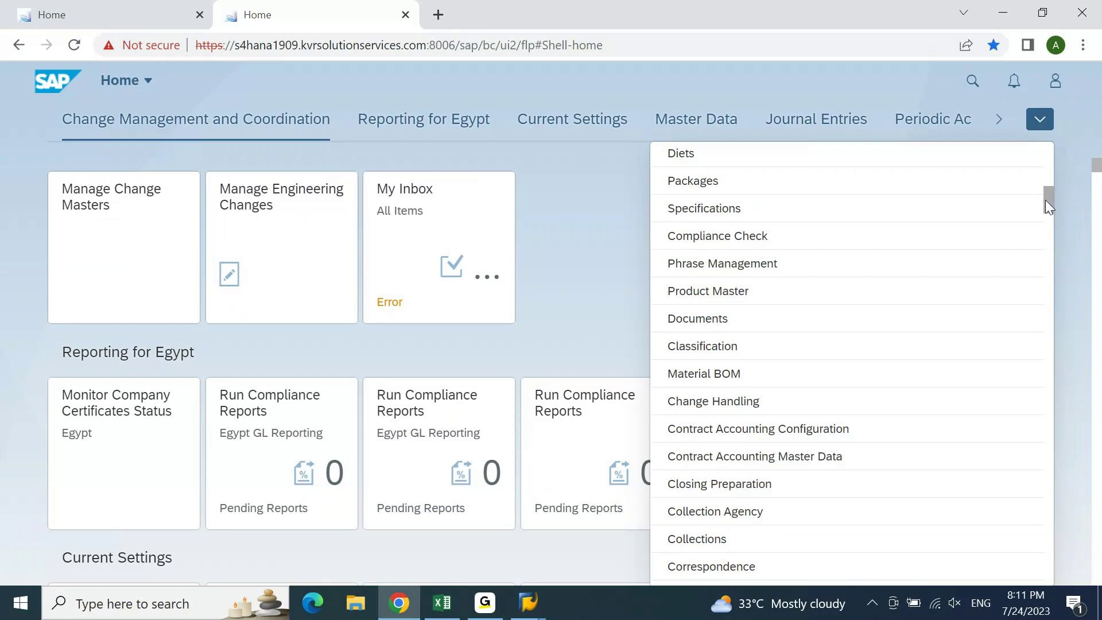
pyautogui.click(748, 322)
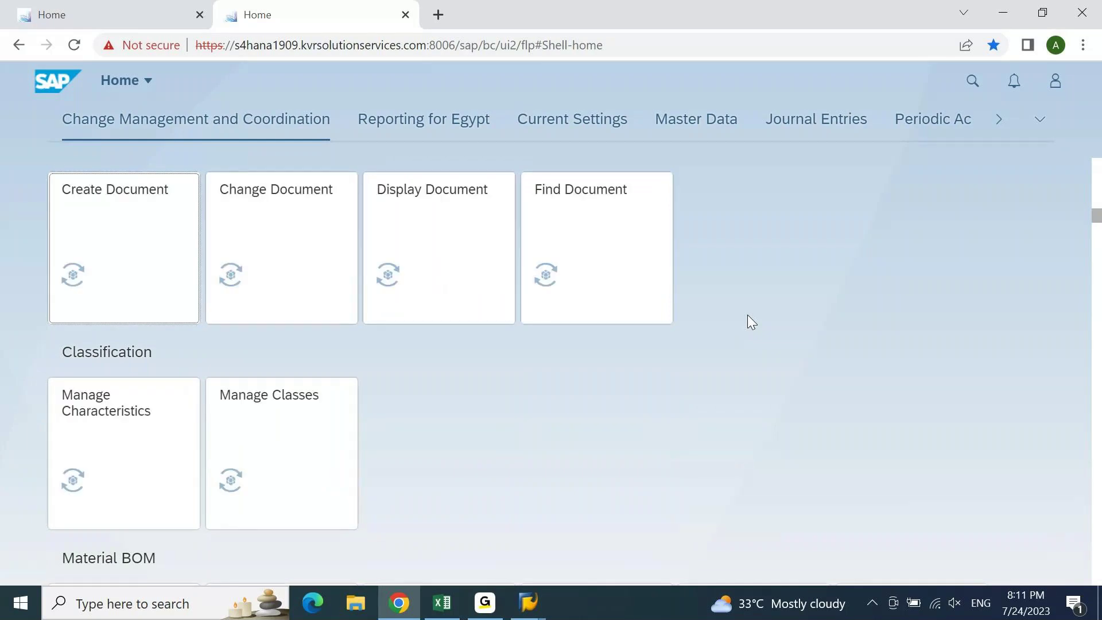
pyautogui.click(449, 237)
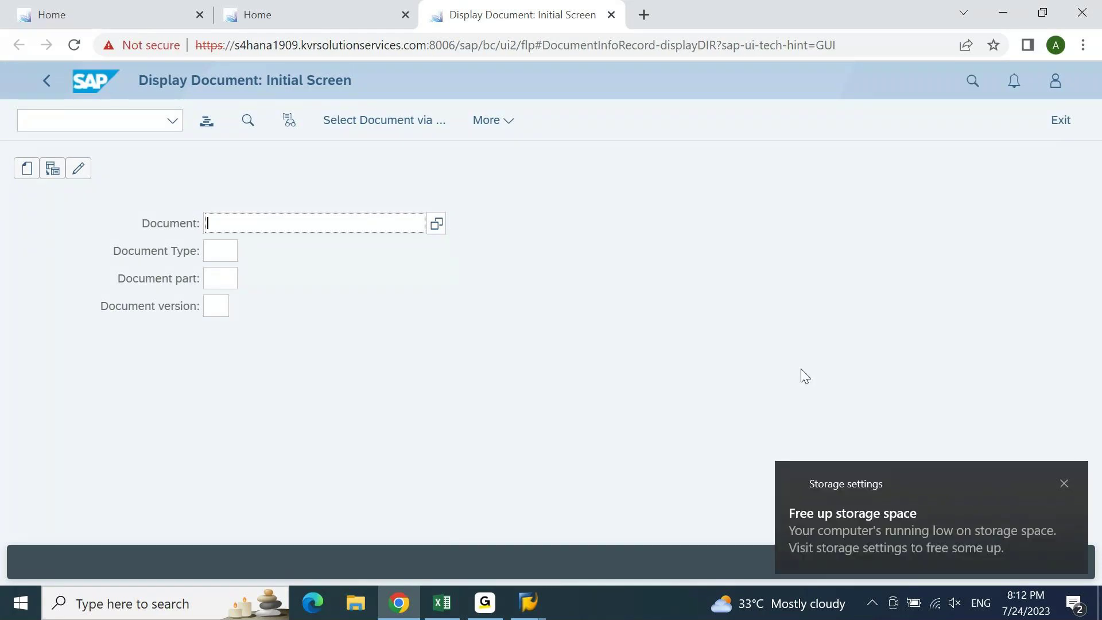
# - Dismiss the low-storage notice and read the app's About details, selecting technical name CV03N
pyautogui.click(1063, 483)
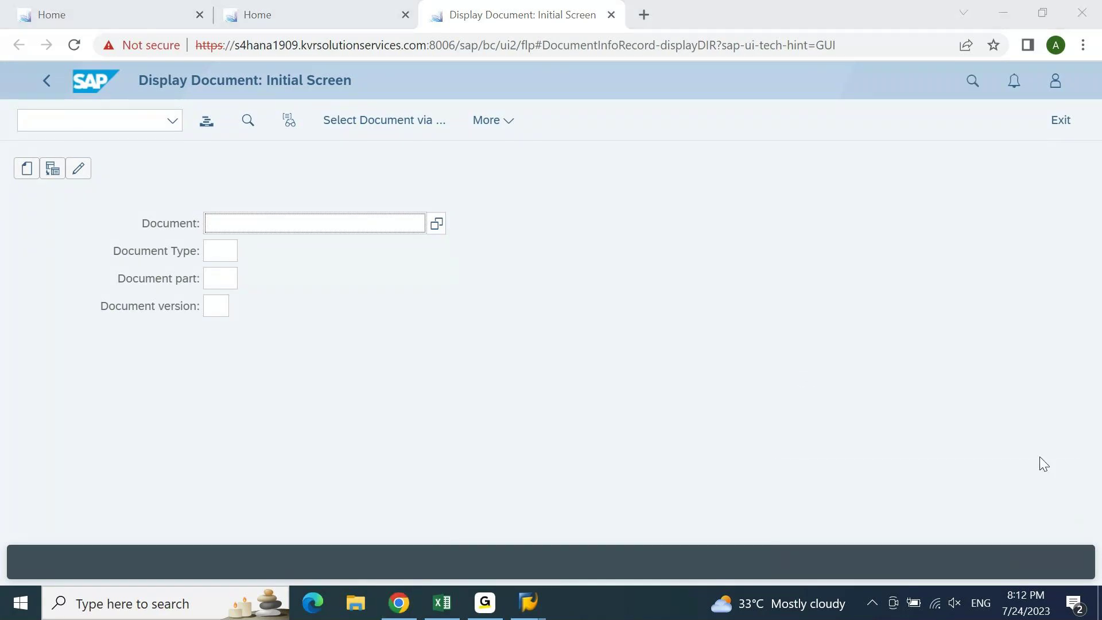
pyautogui.click(259, 227)
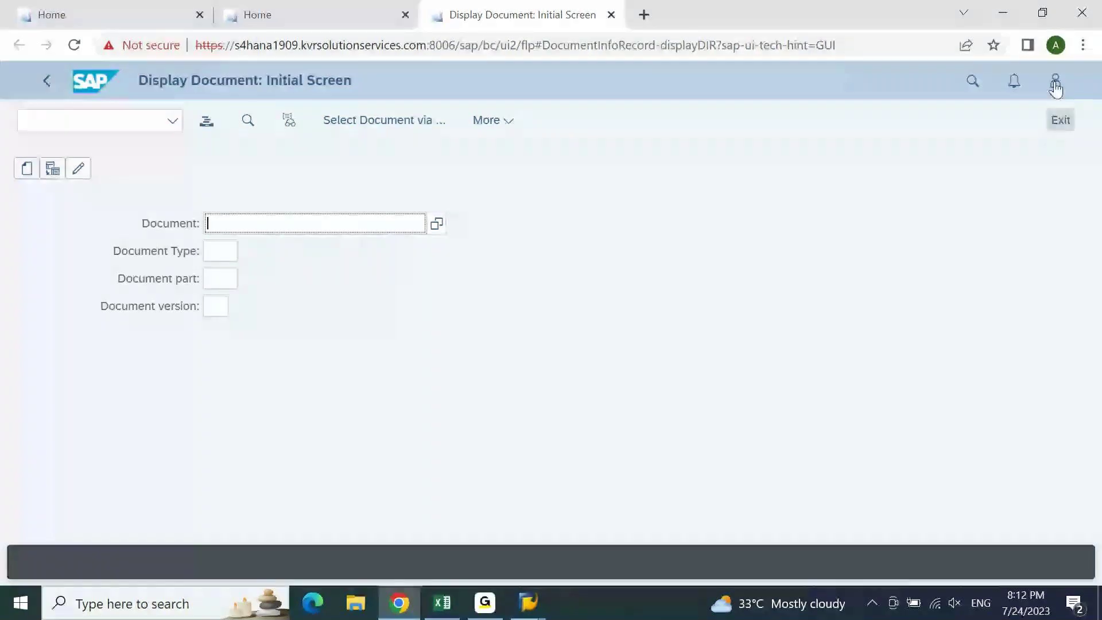
pyautogui.click(1055, 84)
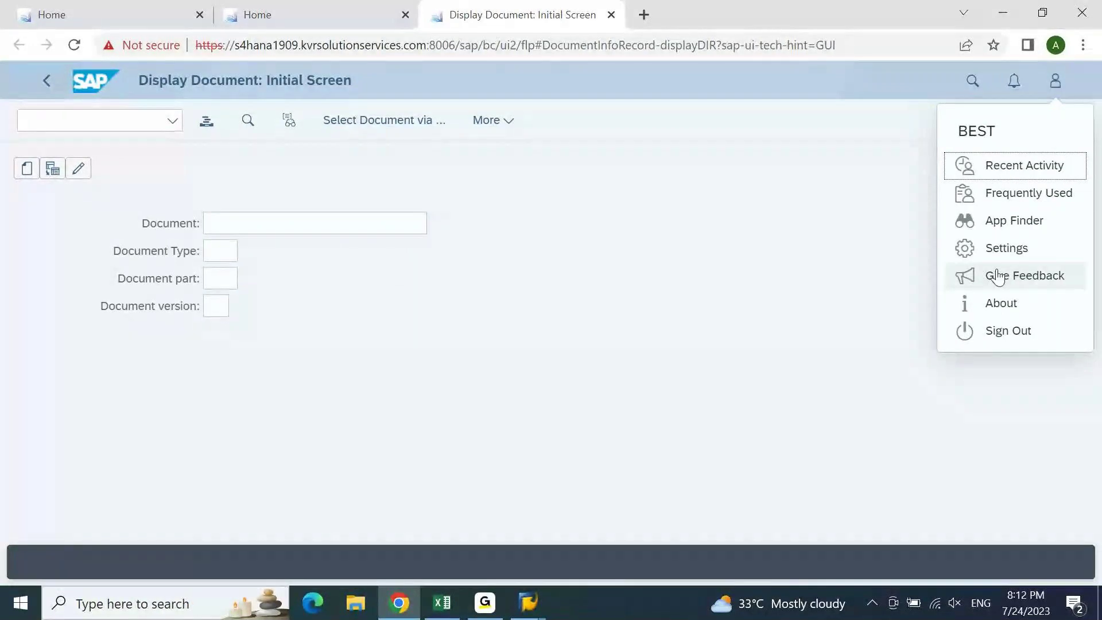
pyautogui.click(998, 304)
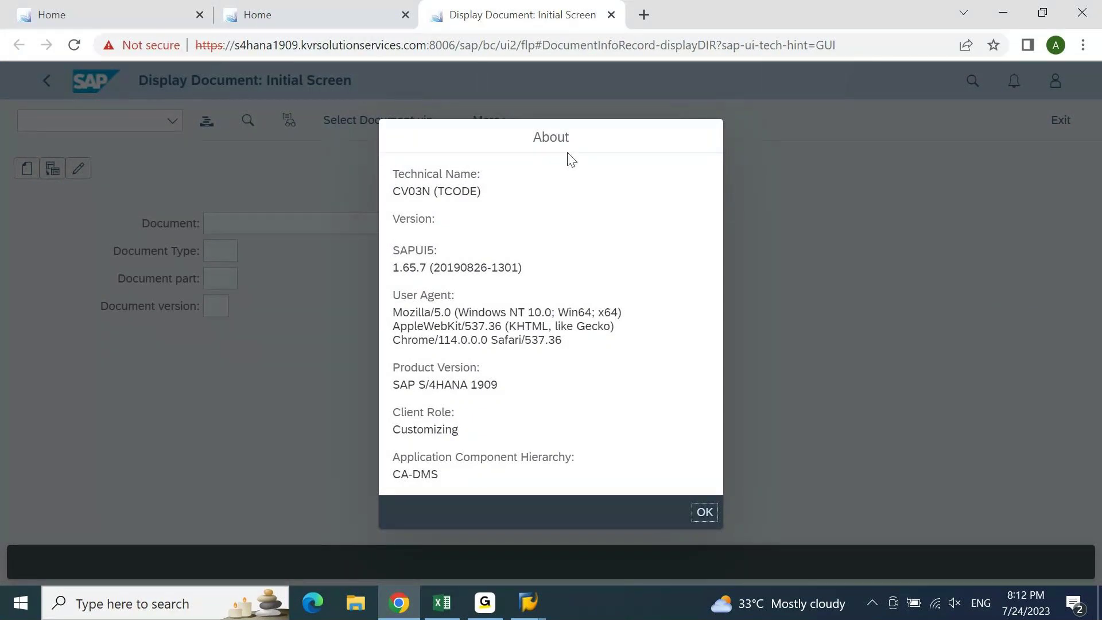
pyautogui.moveTo(393, 191); pyautogui.dragTo(433, 191)
pyautogui.click(706, 513)
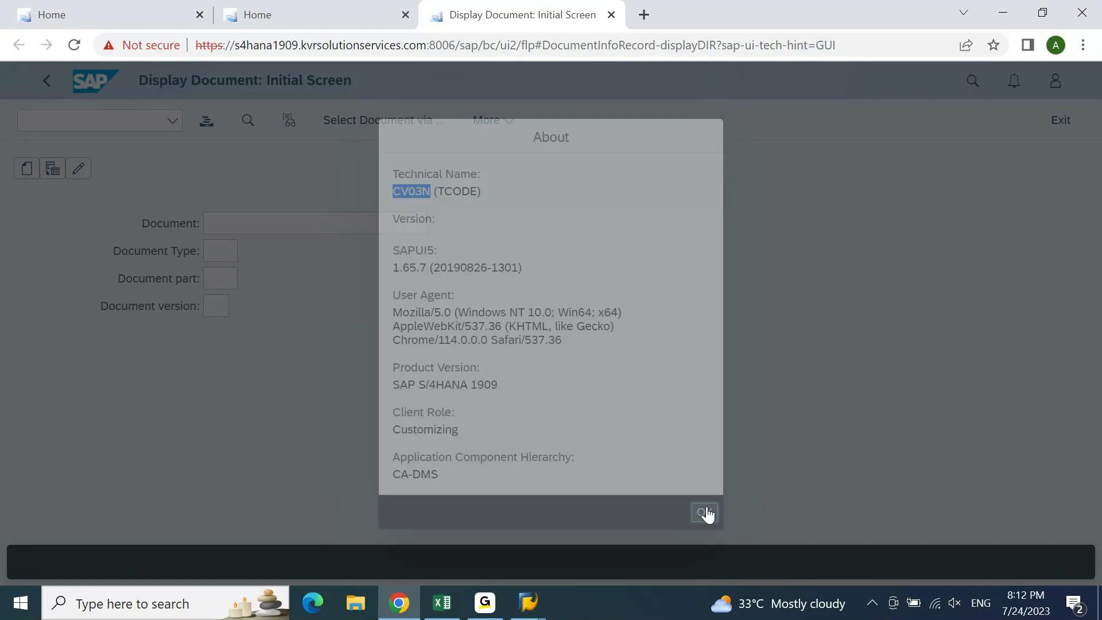
# - Close the Display Document tab, reload the first Home tab, and close the second tab's group list
pyautogui.click(612, 16)
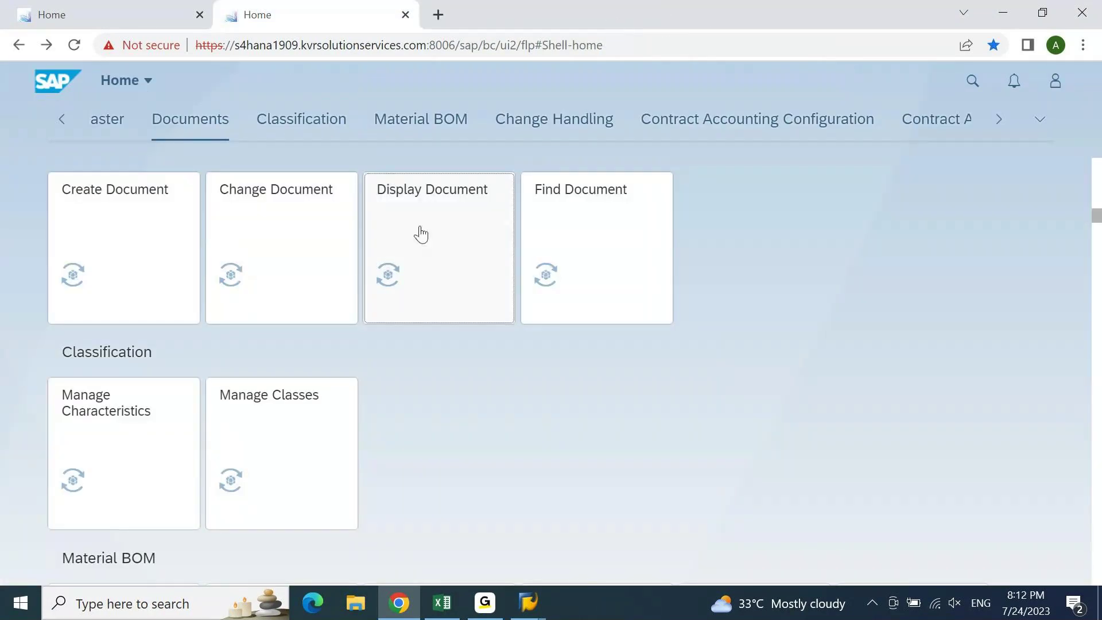
pyautogui.click(193, 22)
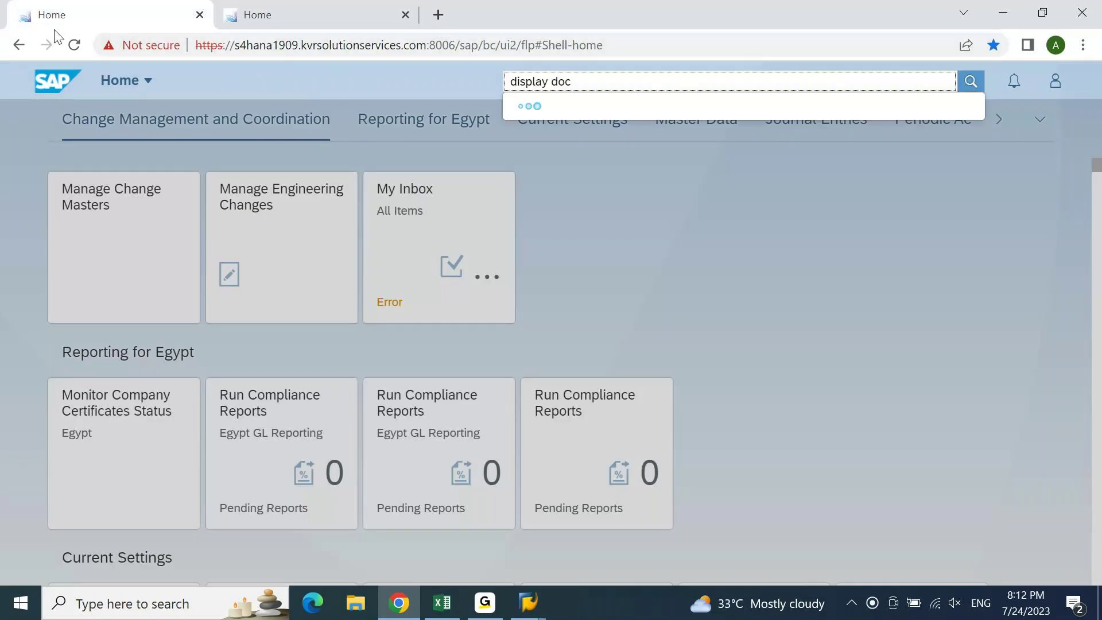
pyautogui.click(74, 46)
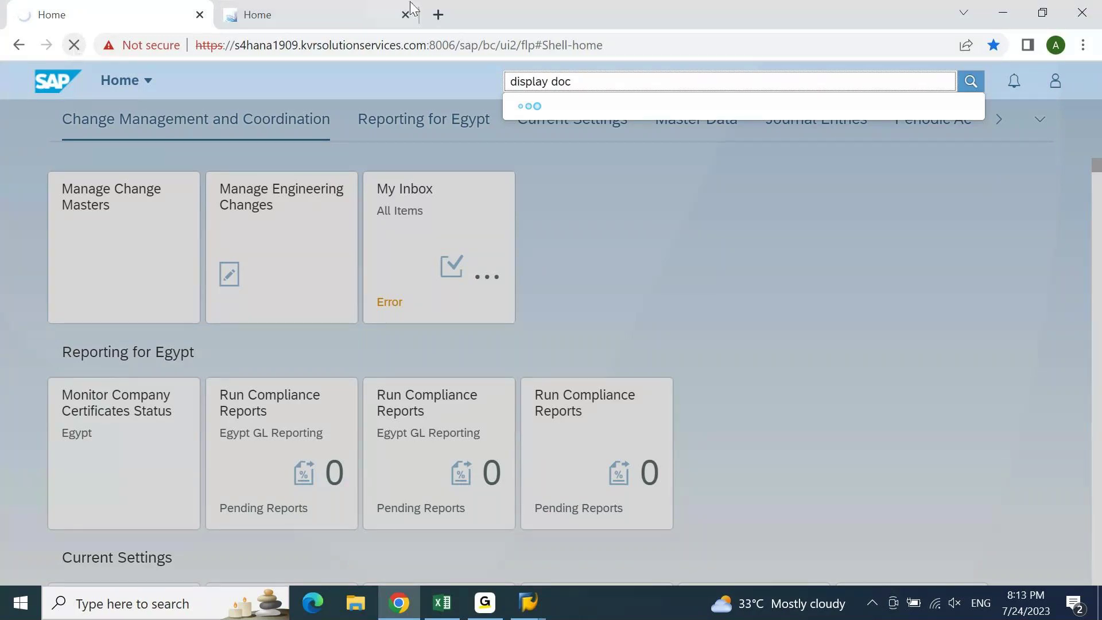
pyautogui.click(340, 14)
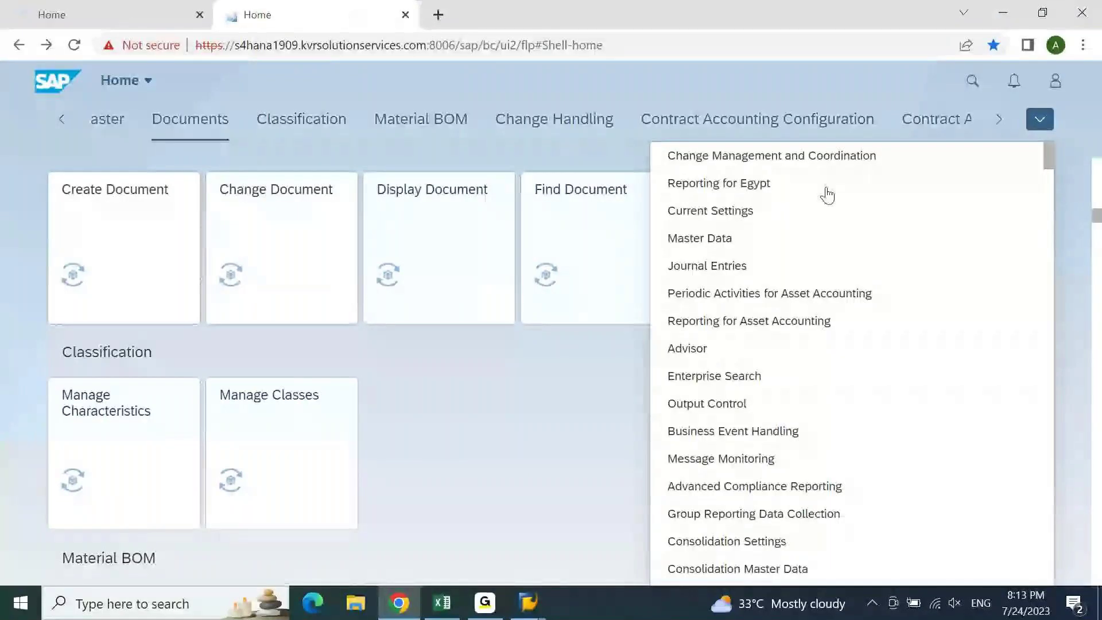
pyautogui.click(985, 86)
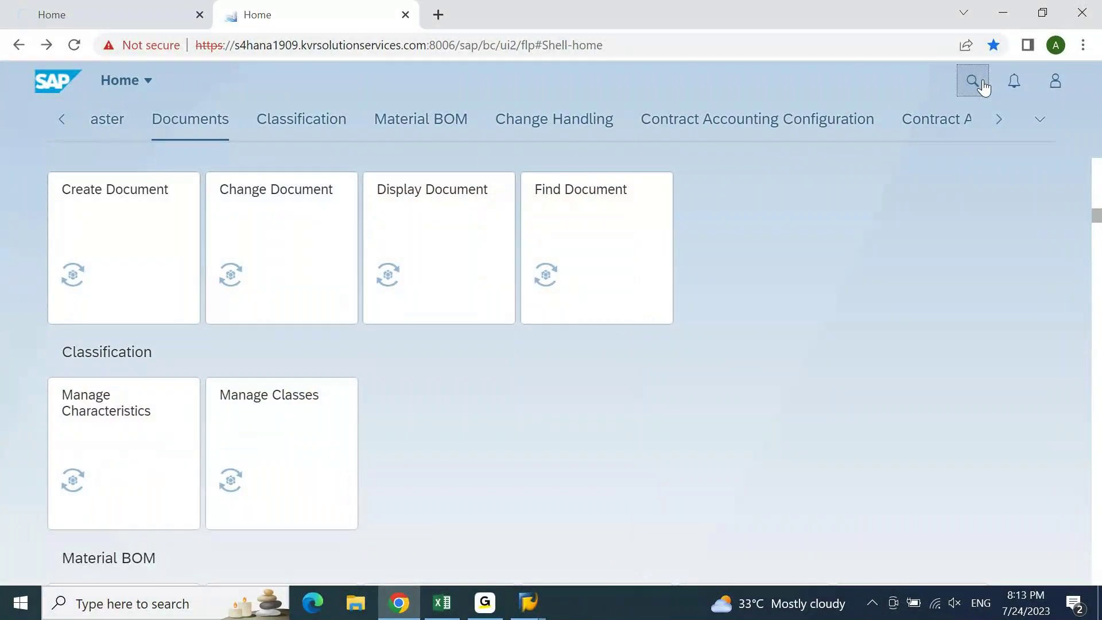
# - Type a 'display docum…' query into the second tab's app search and select it all
pyautogui.click(984, 85)
pyautogui.write('display')
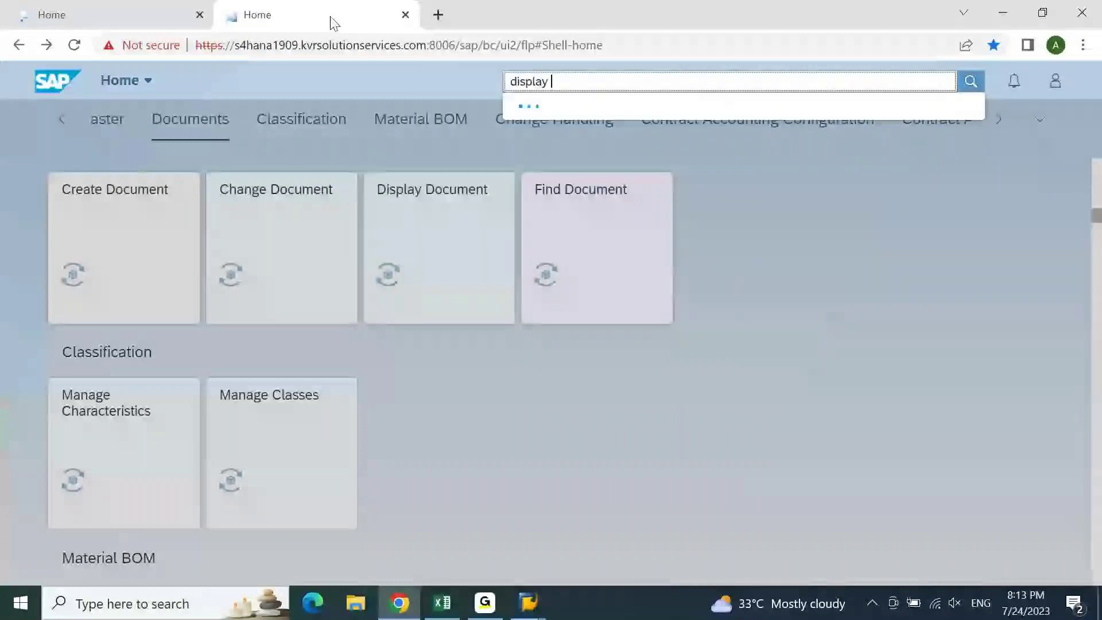
pyautogui.write('docudocudocum')
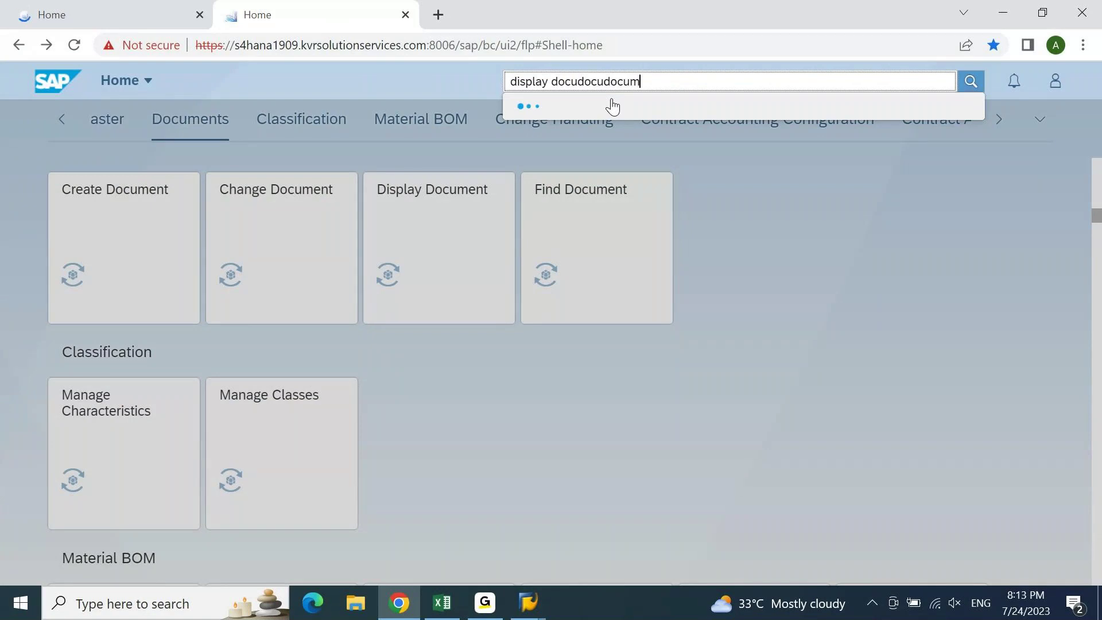
pyautogui.hotkey('ctrl', 'a')
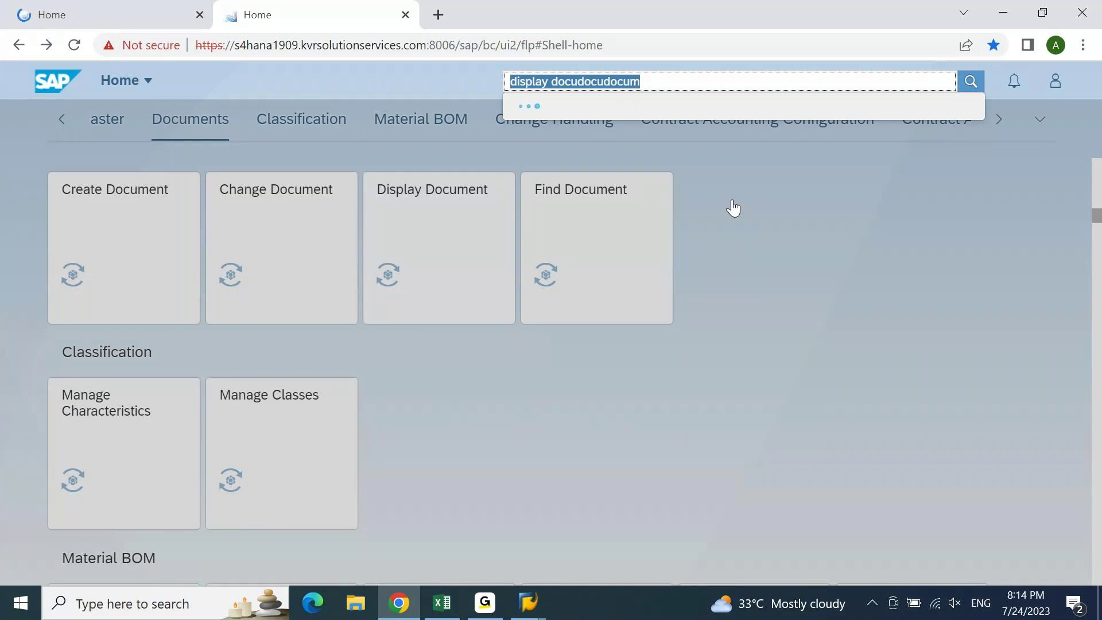
# - Switch between the two launchpad tabs and reload the first one again
pyautogui.click(113, 14)
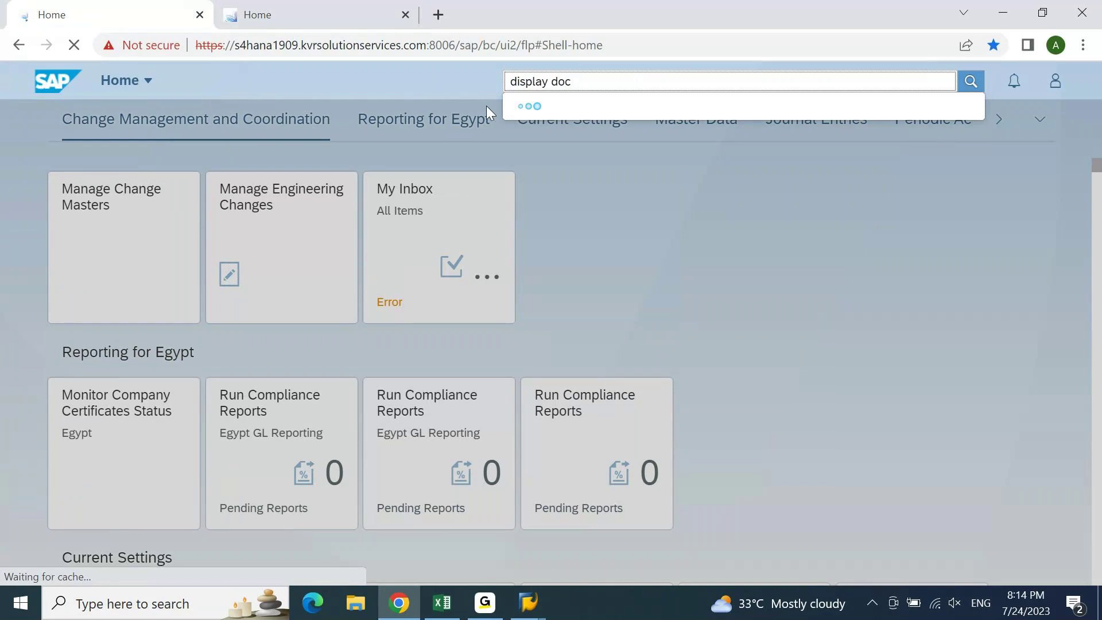
pyautogui.click(368, 12)
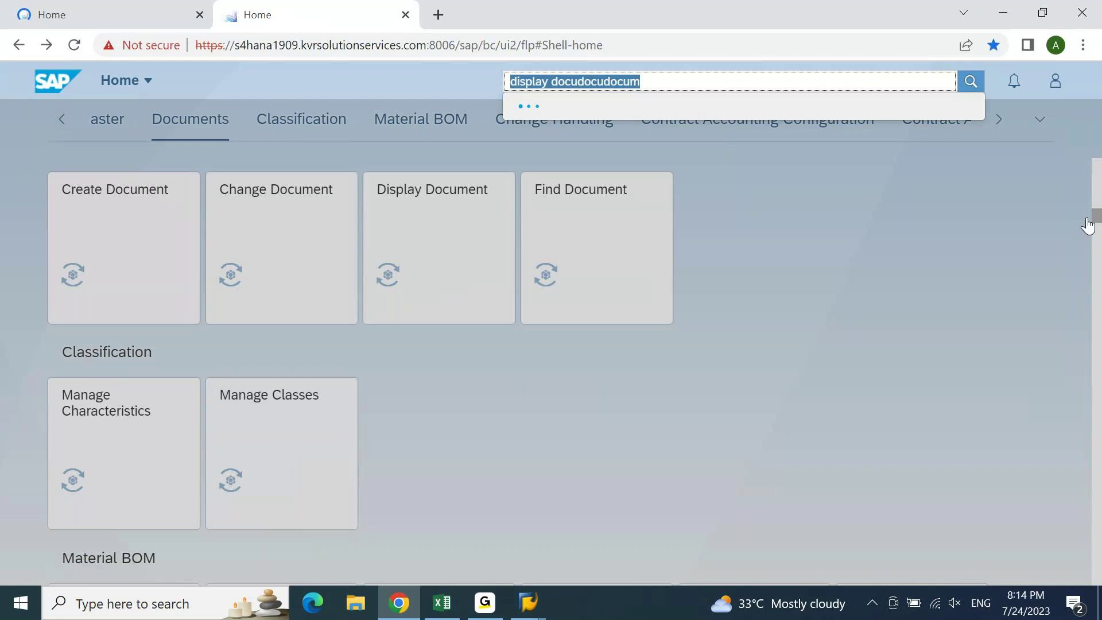
pyautogui.click(88, 8)
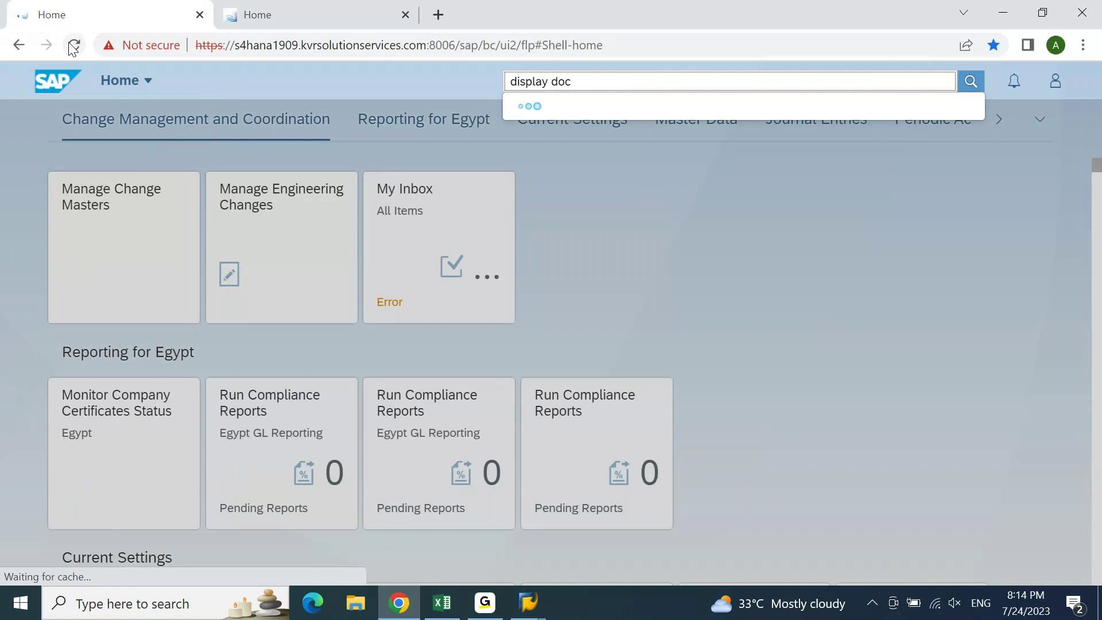
pyautogui.click(74, 46)
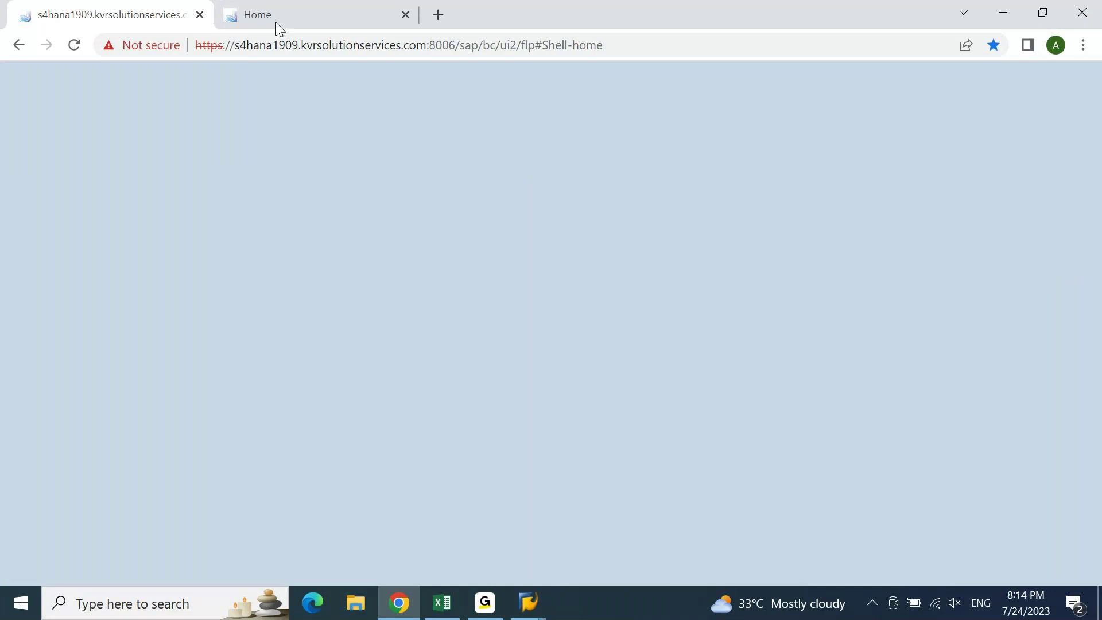
# - Select and clear the page address, then return to the reloaded first launchpad tab
pyautogui.moveTo(238, 16)
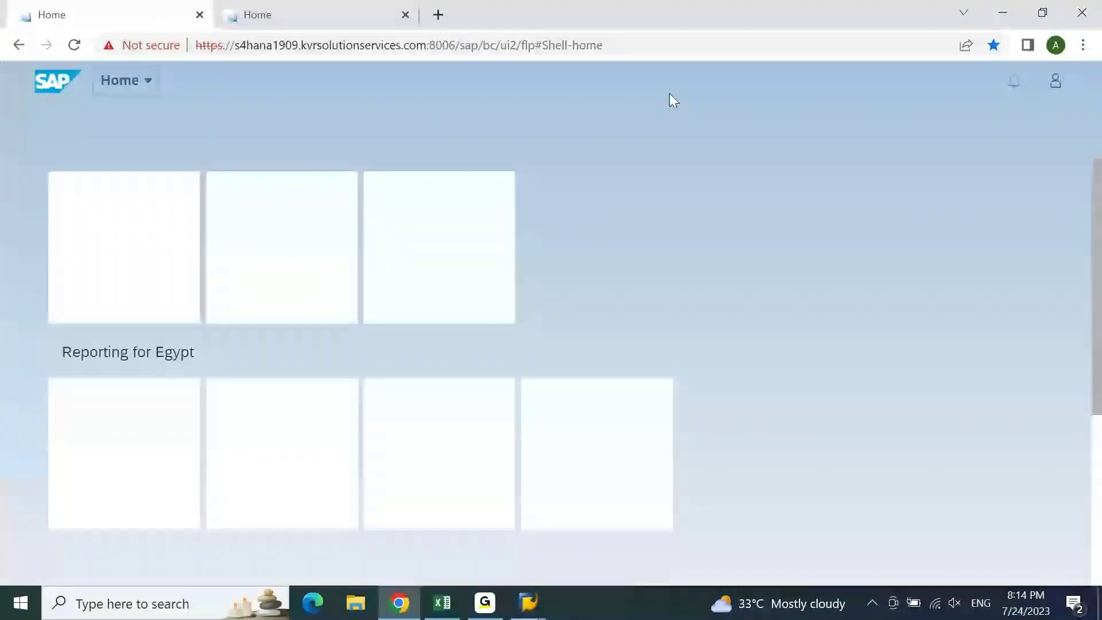
pyautogui.click(743, 55)
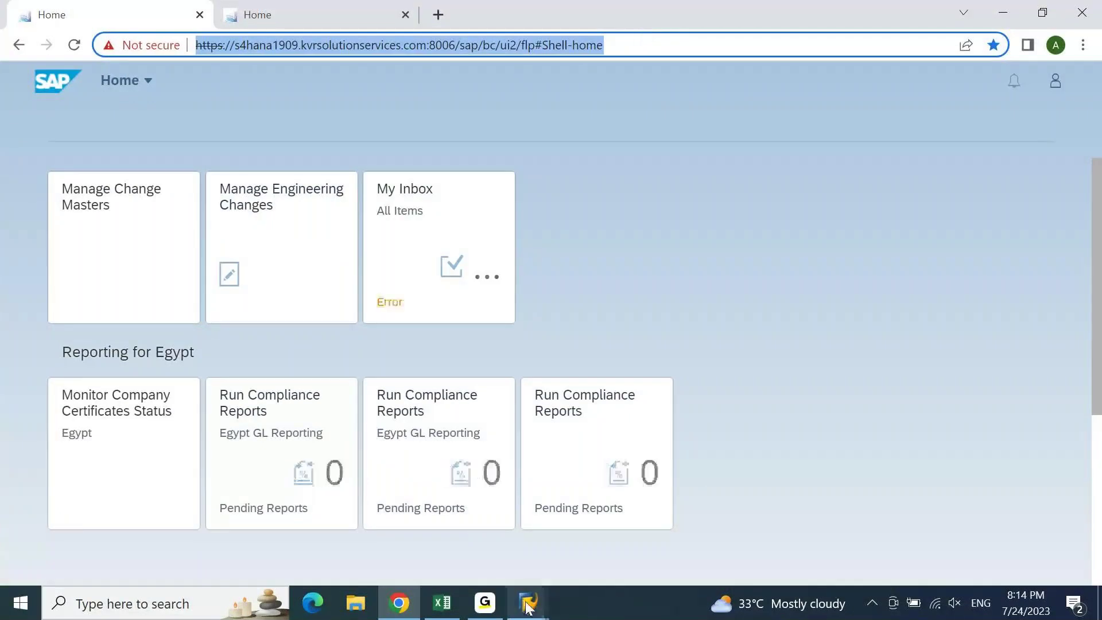
pyautogui.click(775, 285)
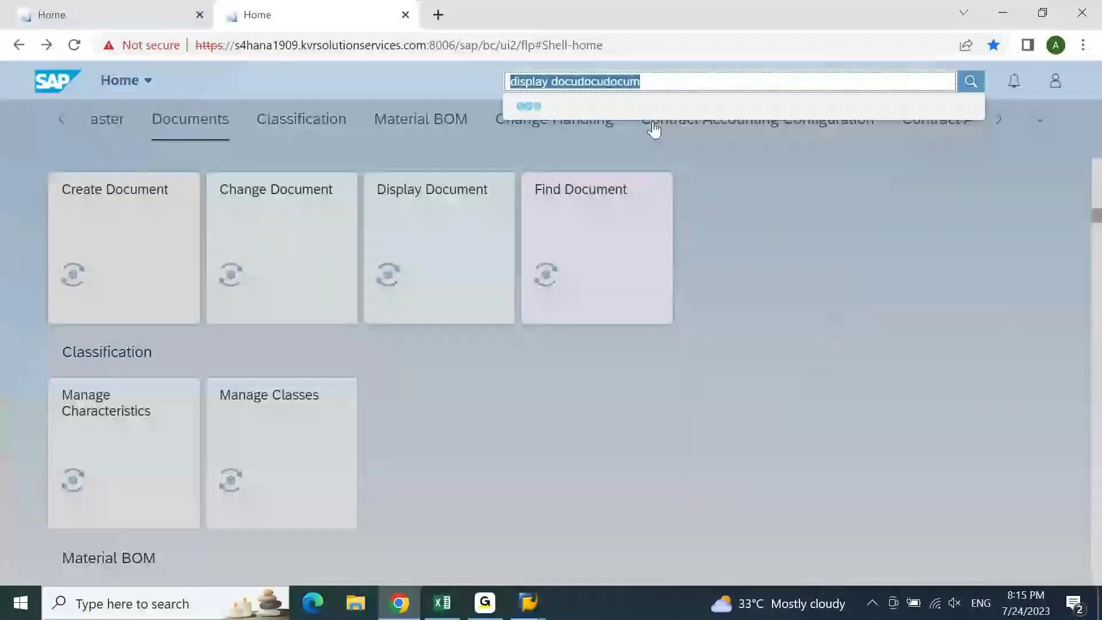
pyautogui.click(85, 13)
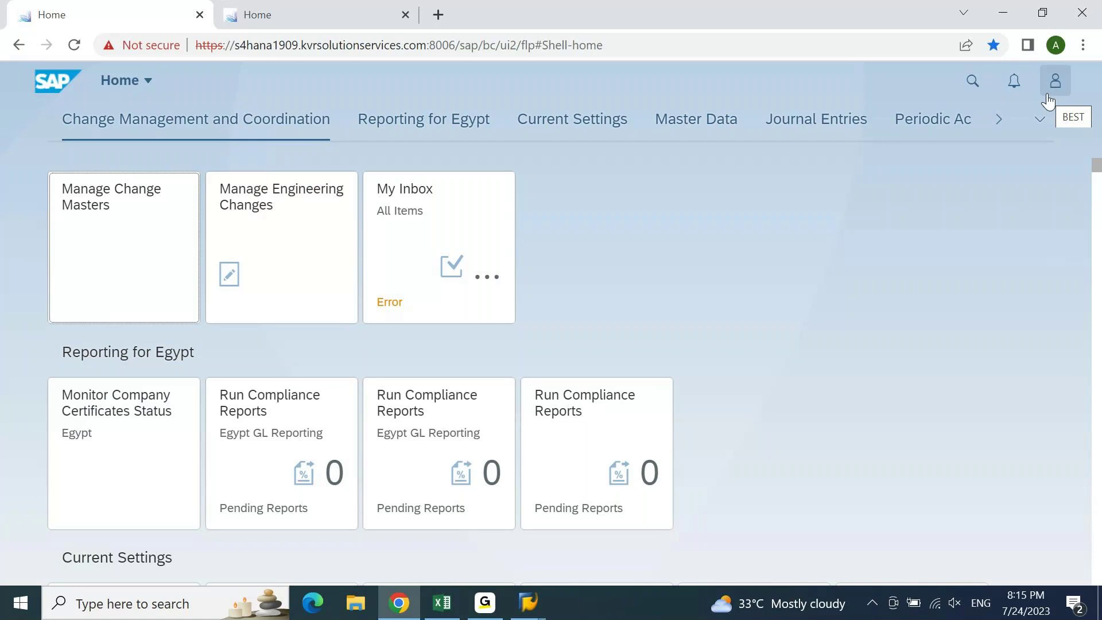
pyautogui.click(973, 86)
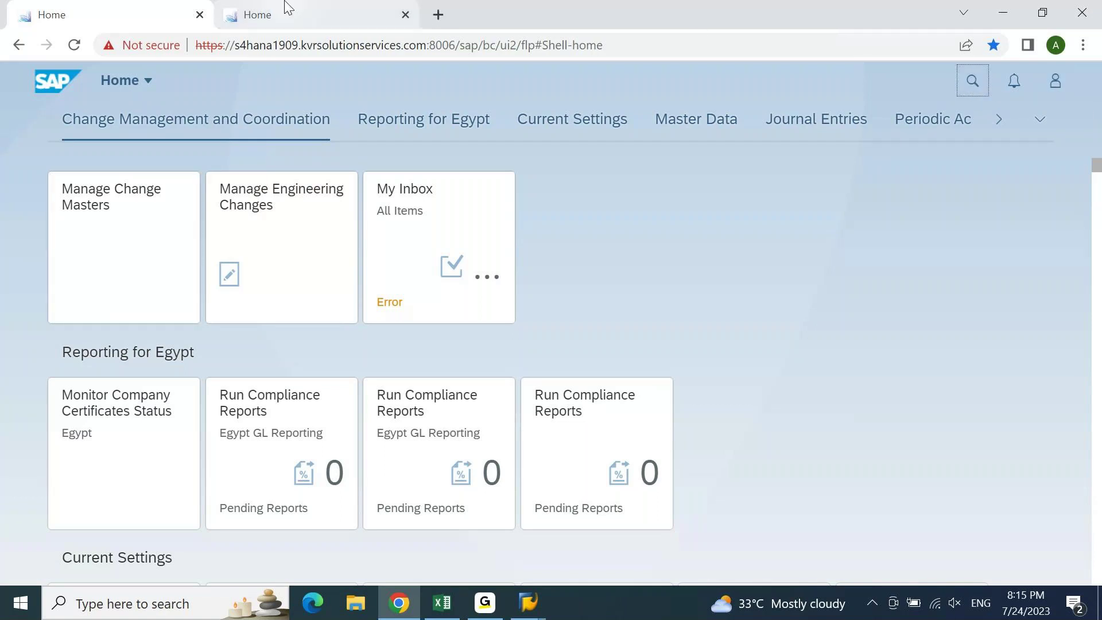
# - Scroll the Documents launchpad, bring up its app search field, then close the first launchpad tab
pyautogui.click(283, 12)
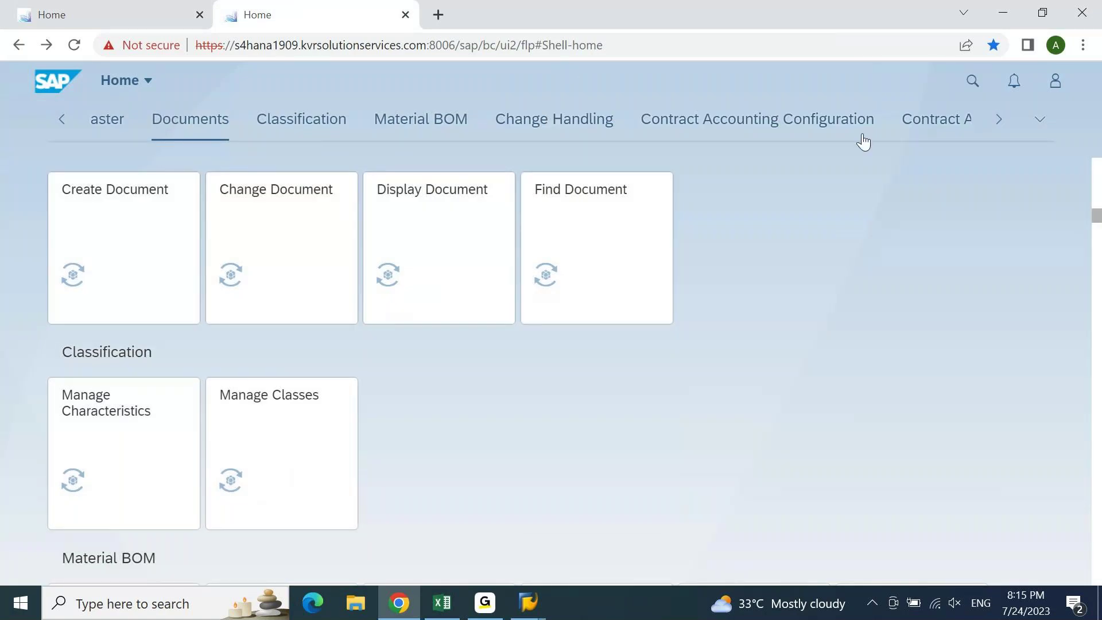
pyautogui.scroll(-10, 1094, 216)
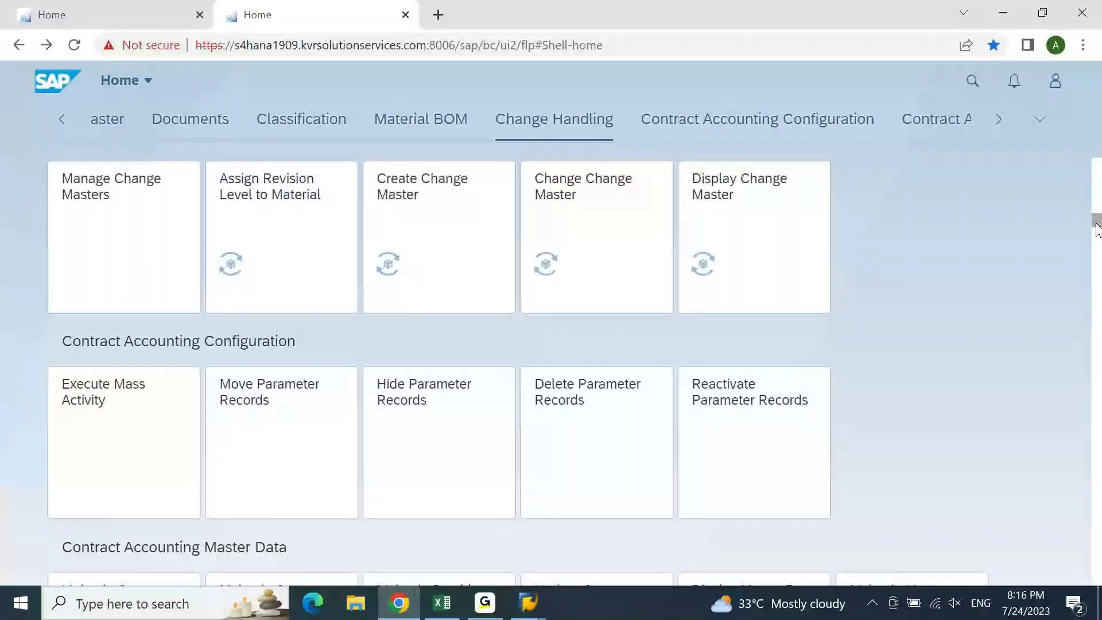
pyautogui.click(971, 89)
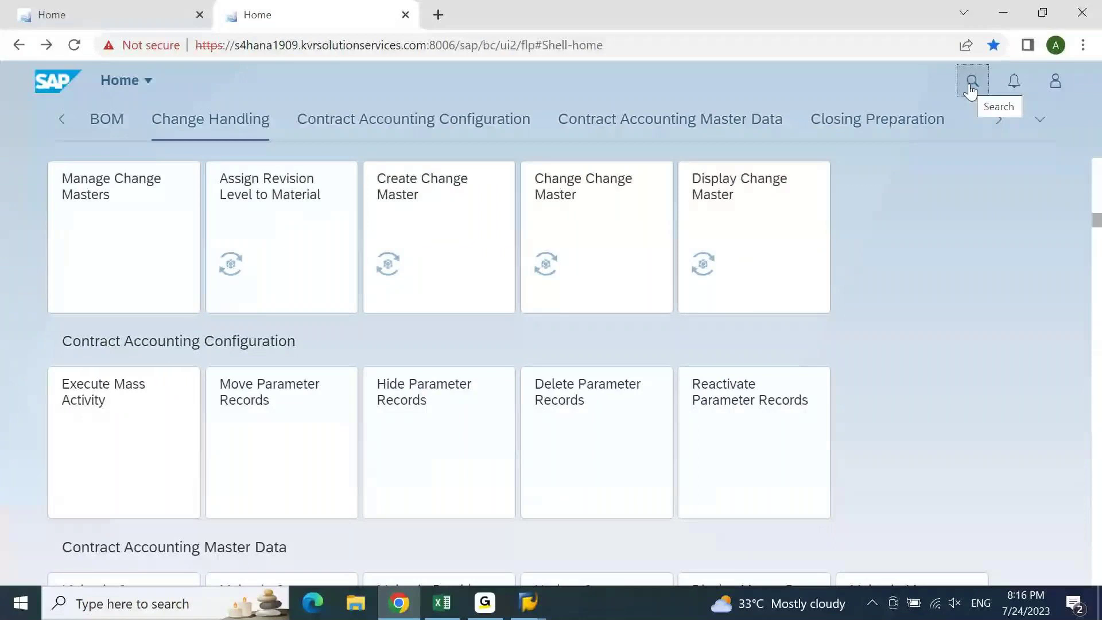
pyautogui.click(971, 89)
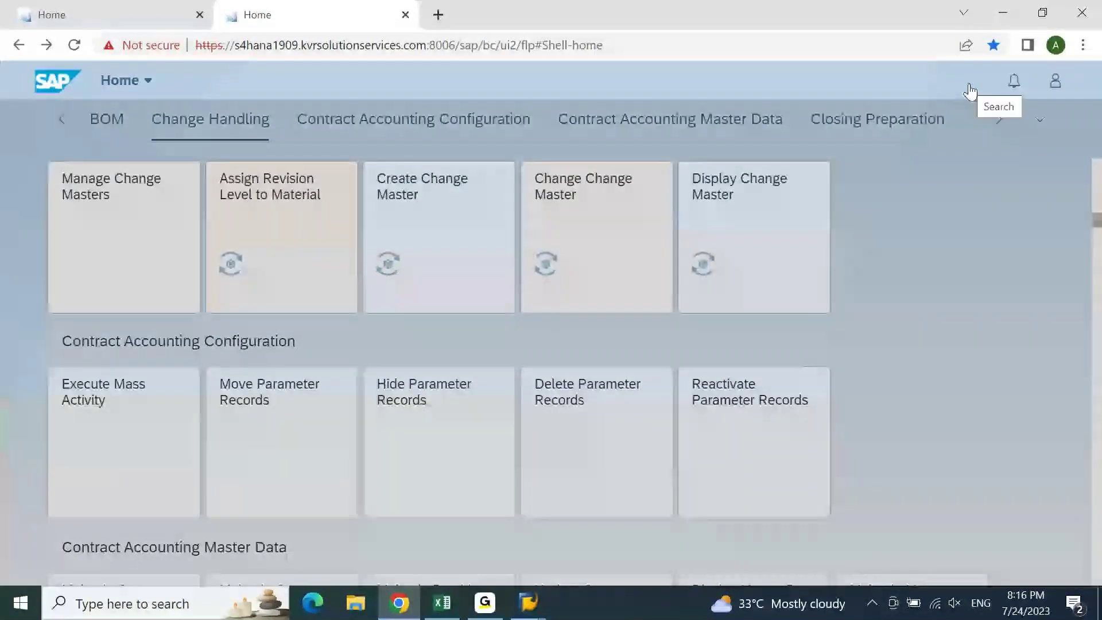
pyautogui.click(970, 89)
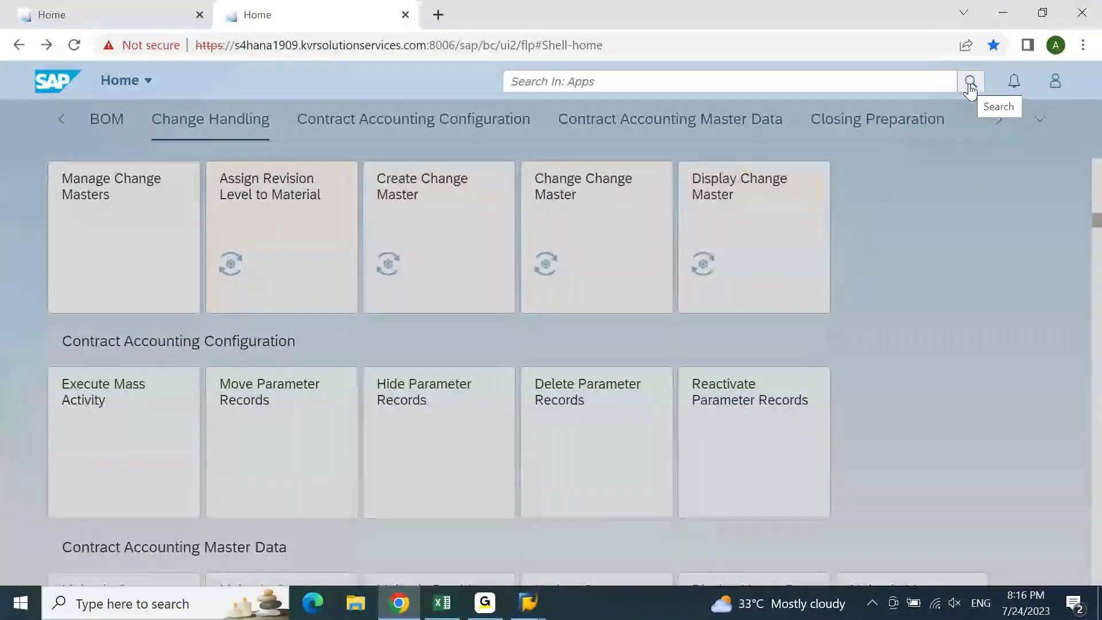
pyautogui.click(140, 4)
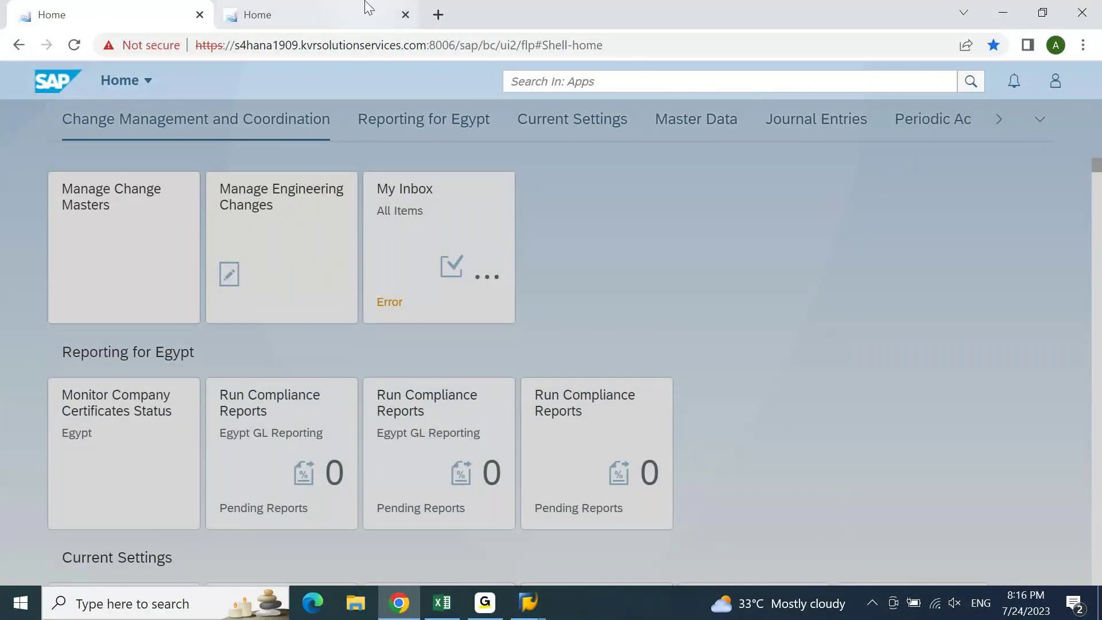
pyautogui.click(200, 15)
# - Close the remaining tab and open the 2021 FIORI system past its certificate warning
pyautogui.click(74, 44)
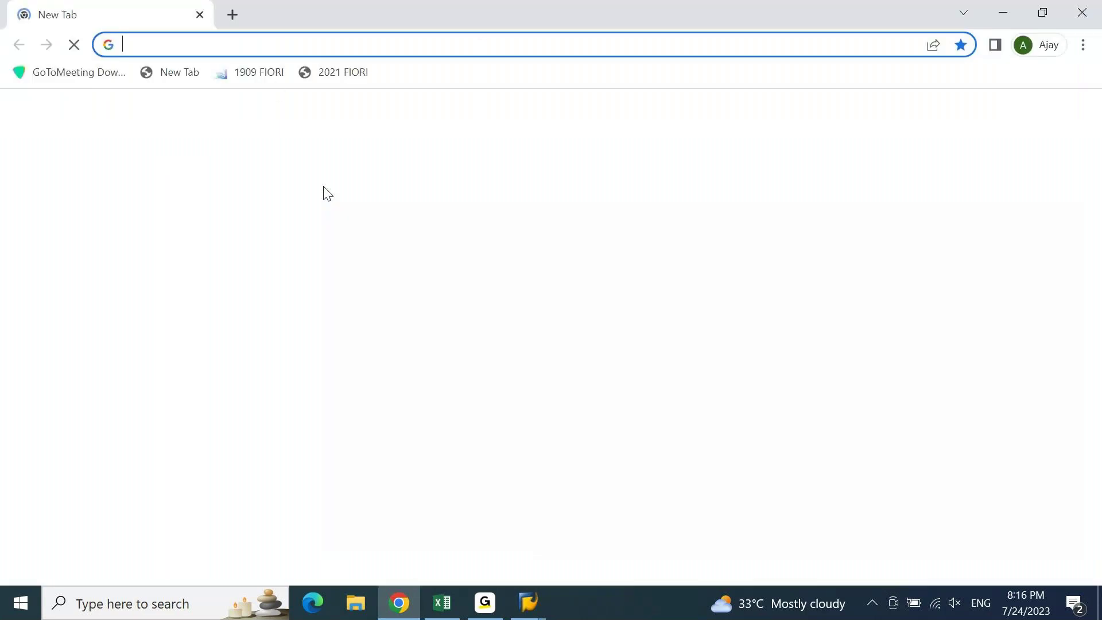
pyautogui.click(336, 73)
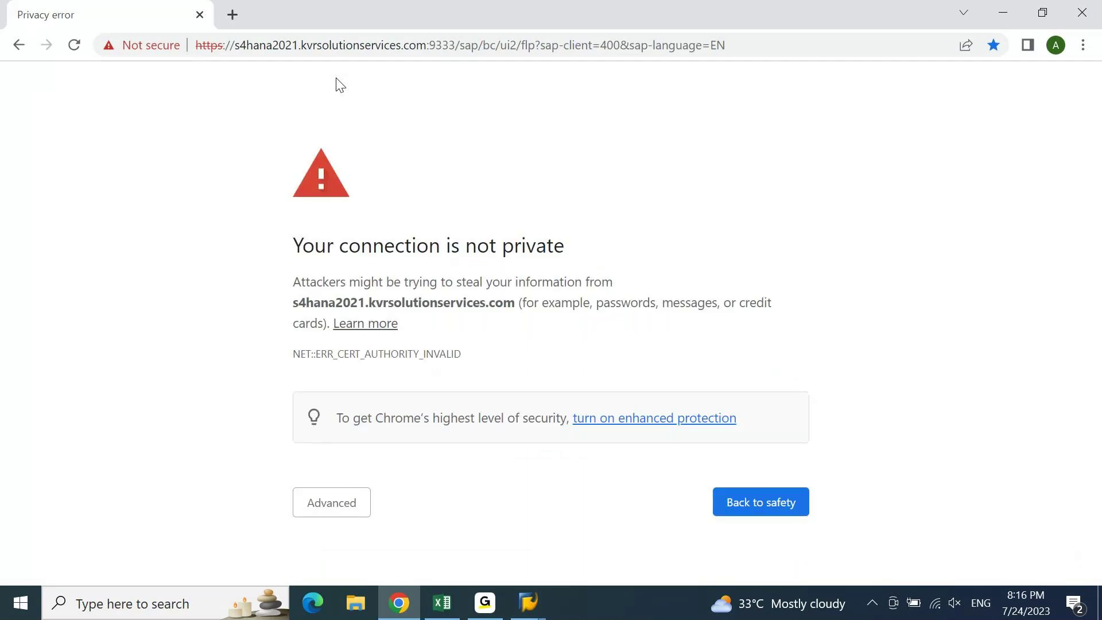
pyautogui.click(332, 503)
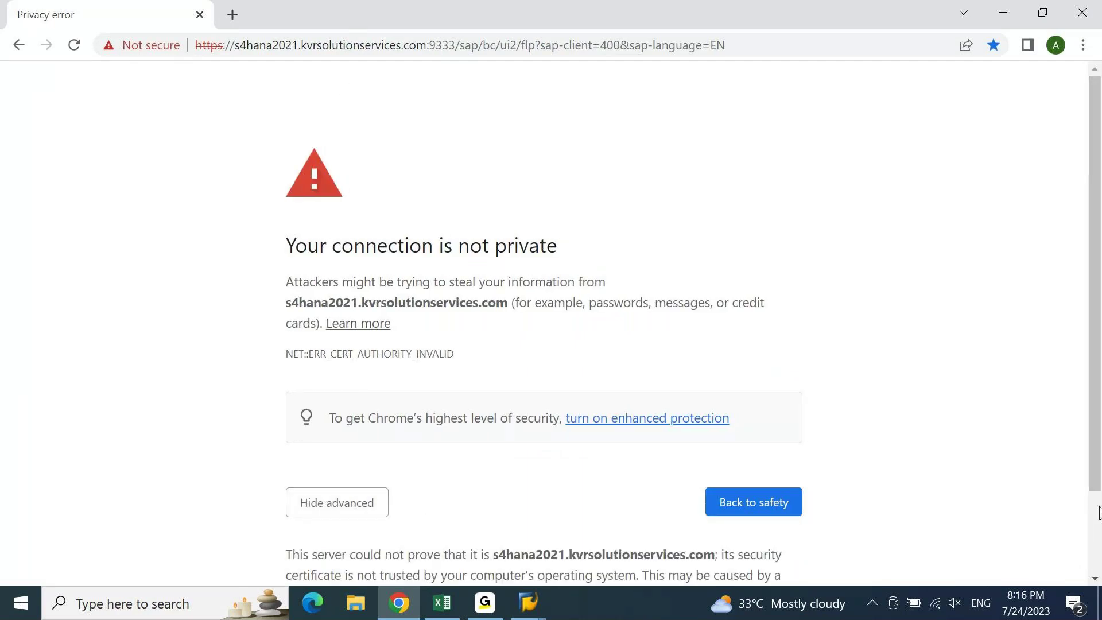
pyautogui.scroll(-2, 388, 541)
pyautogui.click(388, 534)
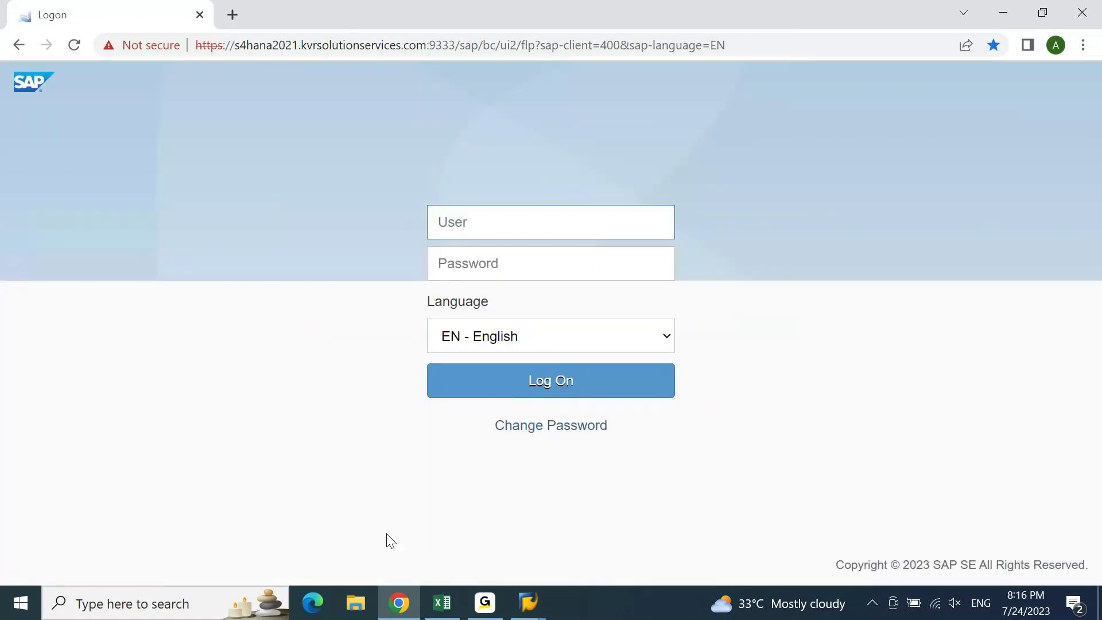
# - Enter the user name and password on the 2021 Fiori logon page and submit
pyautogui.write('ajay')
pyautogui.press('Tab')
pyautogui.write('******')
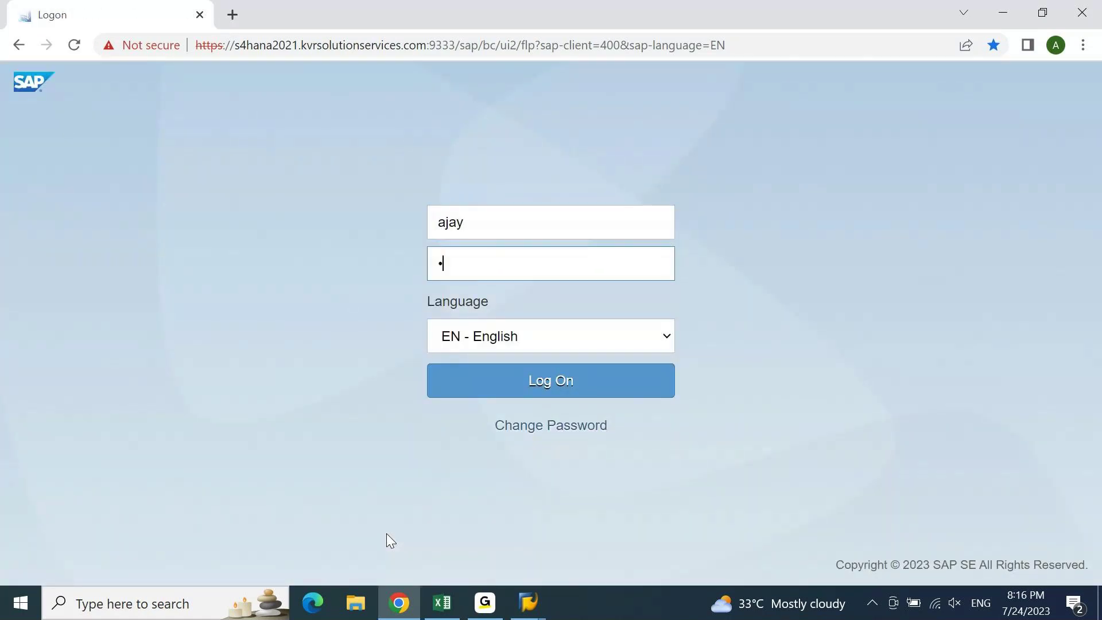
pyautogui.write('*****')
pyautogui.press('Return')
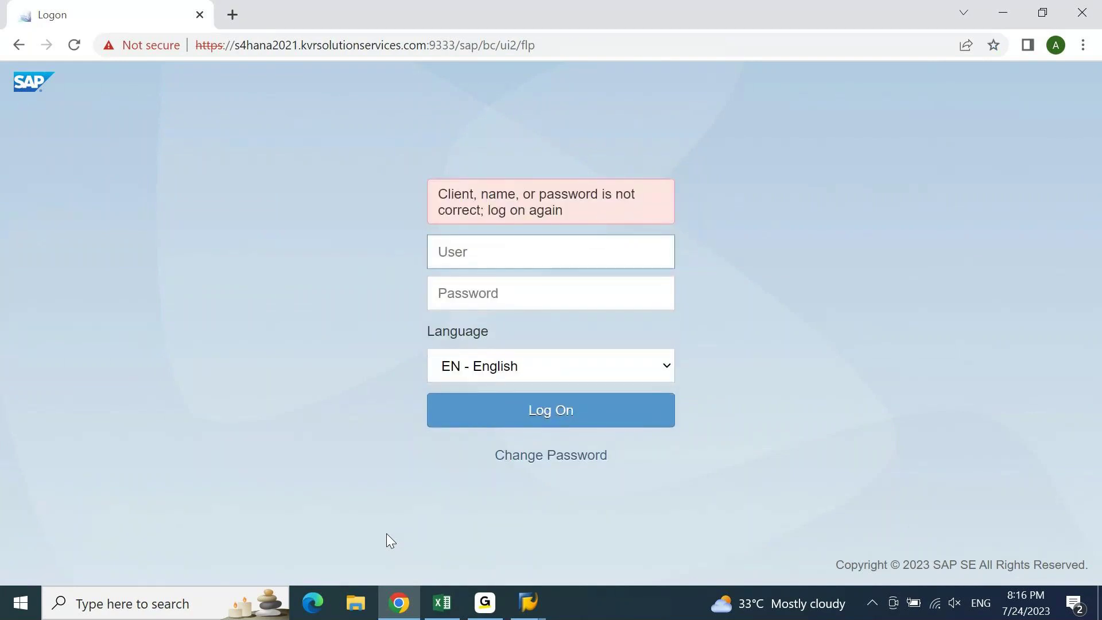
# - Retype the corrected user name and password and submit the logon again
pyautogui.write('Ajay')
pyautogui.press('BackSpace')
pyautogui.press('BackSpace')
pyautogui.press('BackSpace')
pyautogui.press('BackSpace')
pyautogui.write('ajay')
pyautogui.press('Tab')
pyautogui.write('**********')
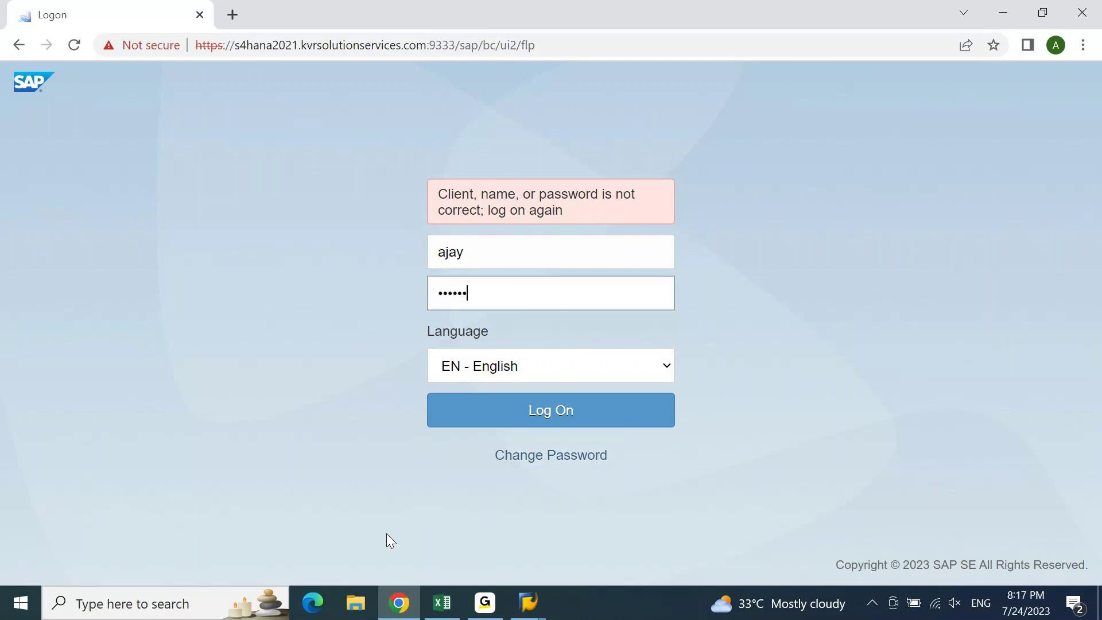
pyautogui.write('**')
pyautogui.press('Return')
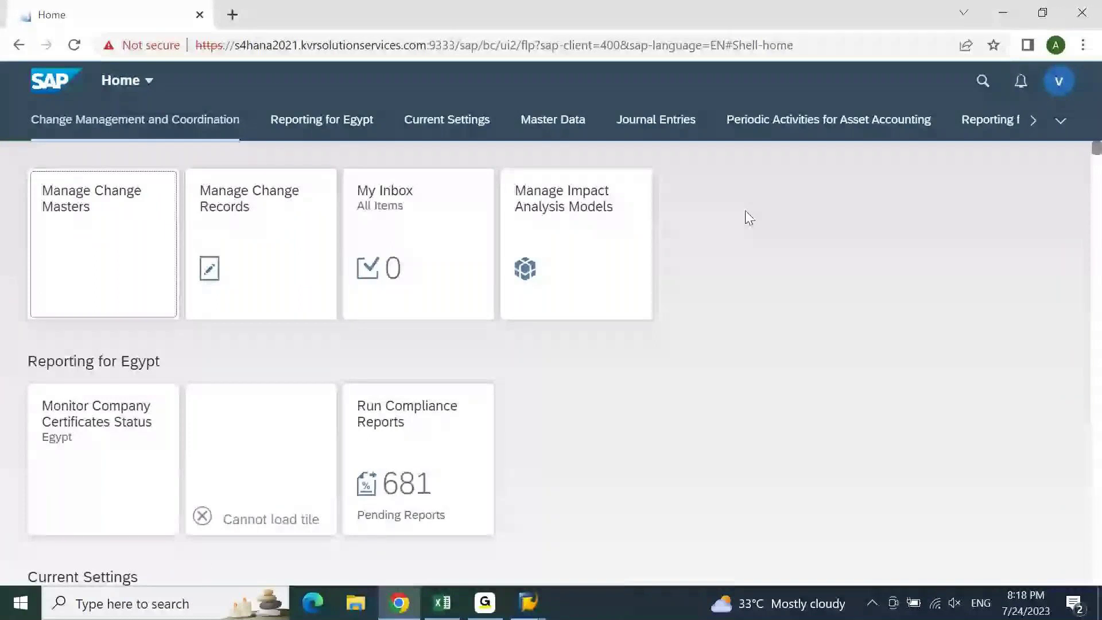
# - Jump to the Journal Entries group, scroll to Post Cash Journal Entries, and launch it
pyautogui.click(1060, 121)
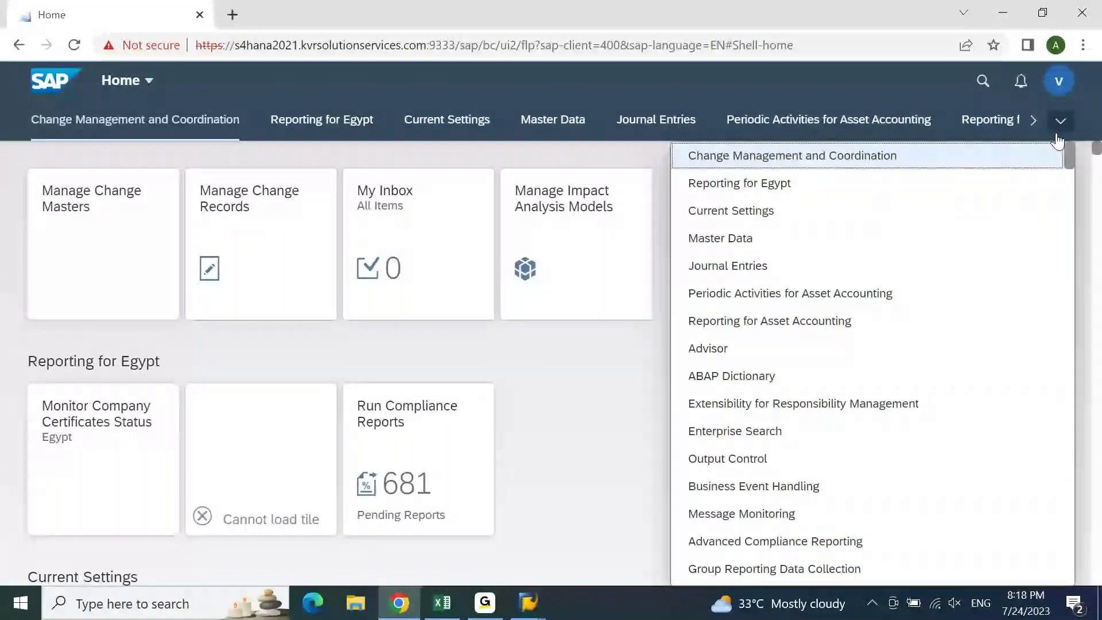
pyautogui.click(729, 278)
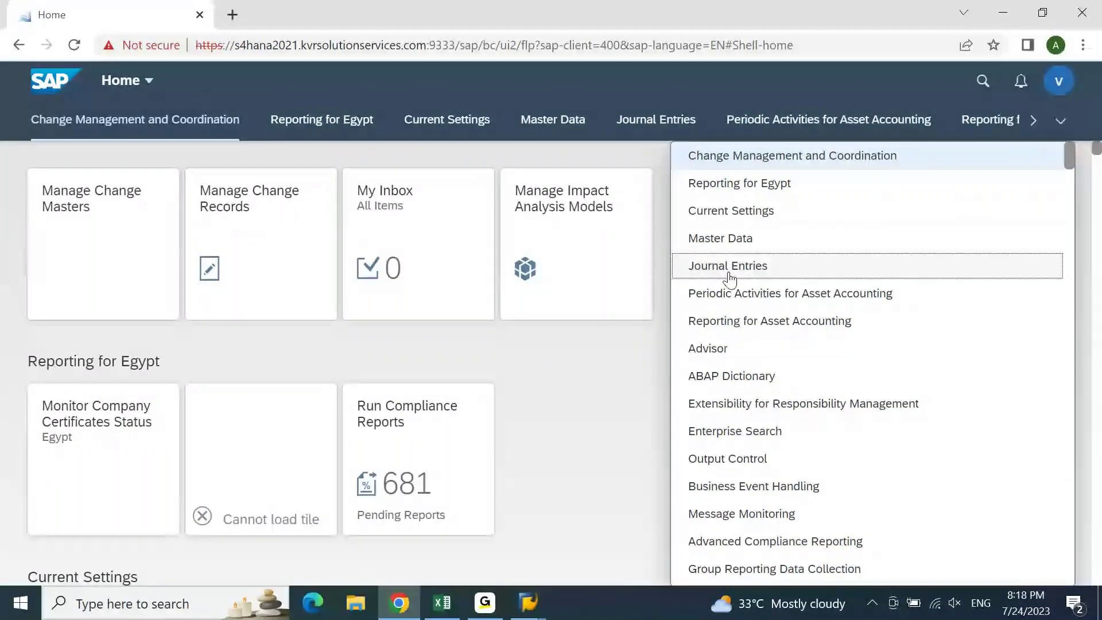
pyautogui.click(729, 278)
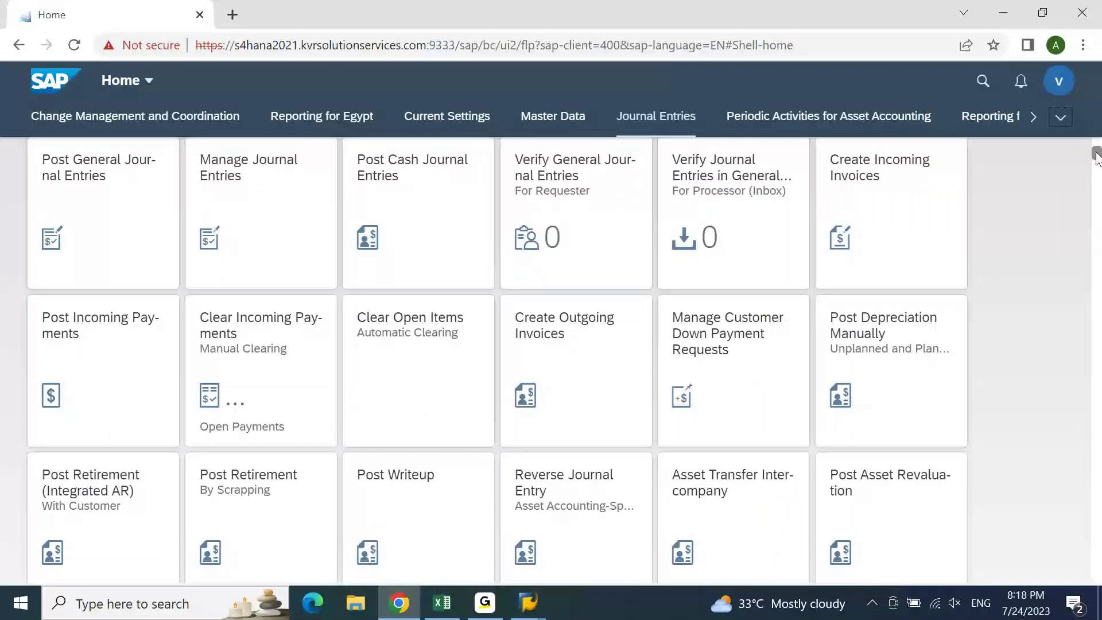
pyautogui.moveTo(1097, 158); pyautogui.dragTo(1097, 163)
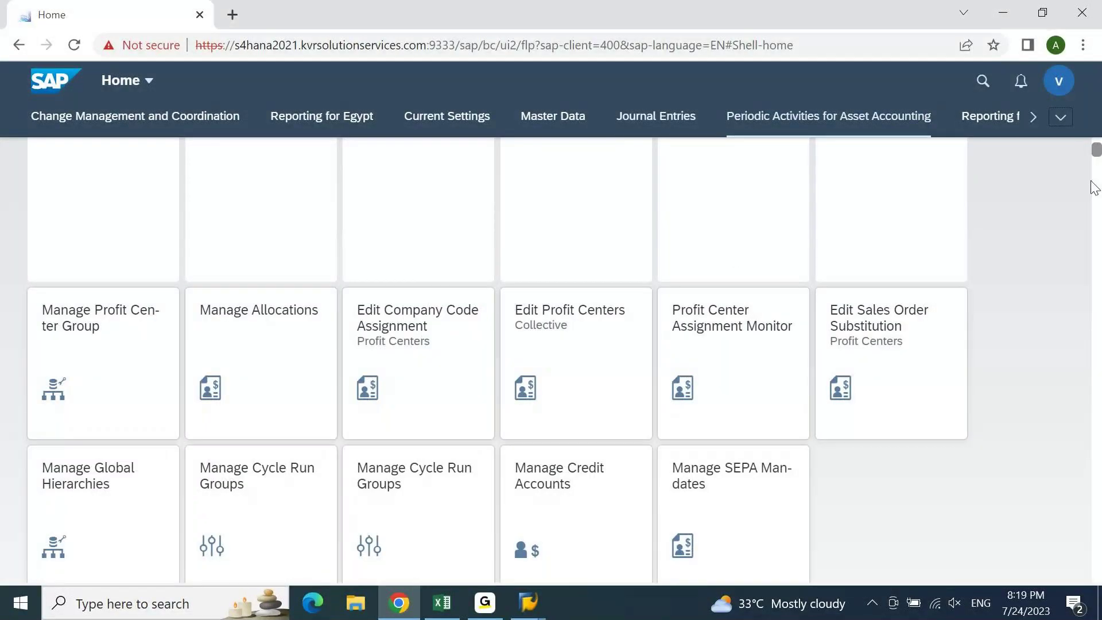
pyautogui.moveTo(1092, 181); pyautogui.dragTo(1093, 148)
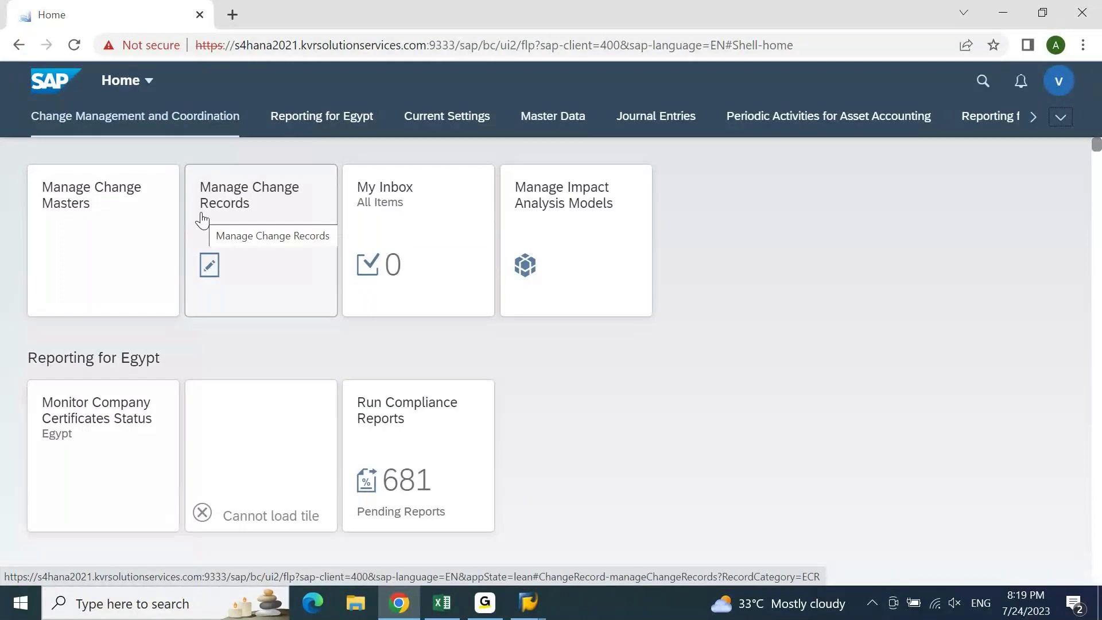
pyautogui.click(1097, 171)
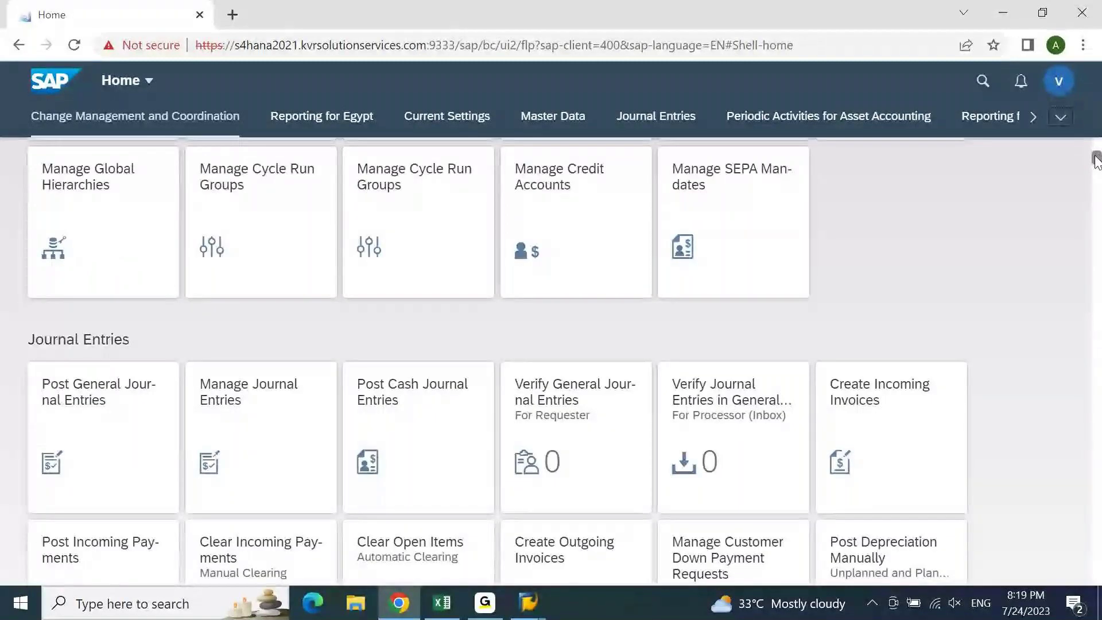
pyautogui.click(106, 438)
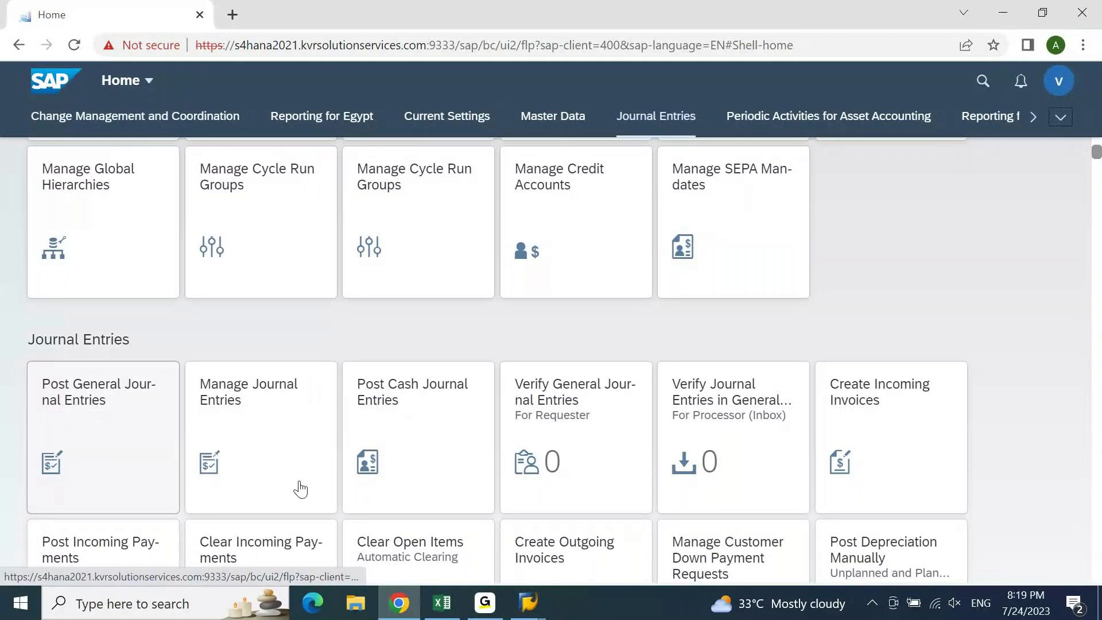
pyautogui.click(415, 431)
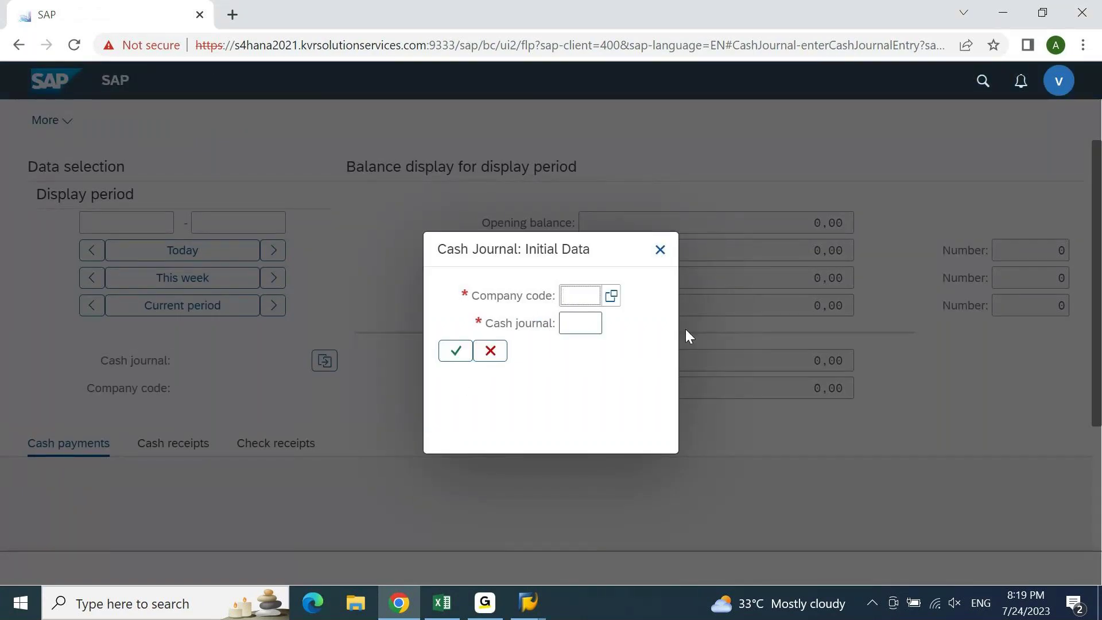
# - Reopen Post Cash Journal Entries and pick cash journal 0001 PETTY CASH for company code 1010
pyautogui.click(659, 259)
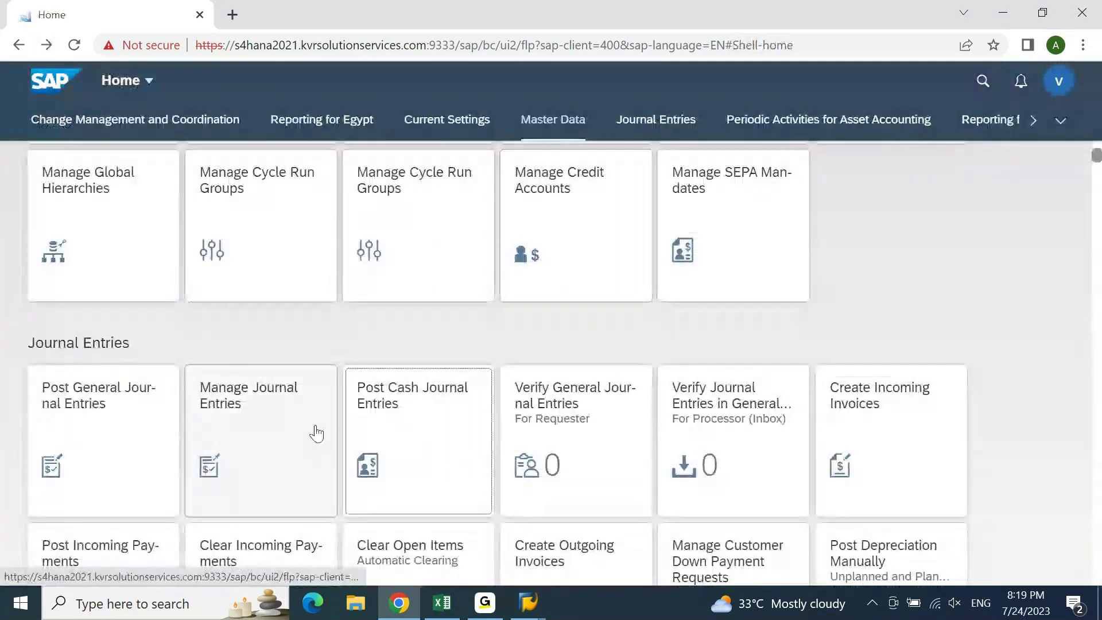
pyautogui.click(448, 441)
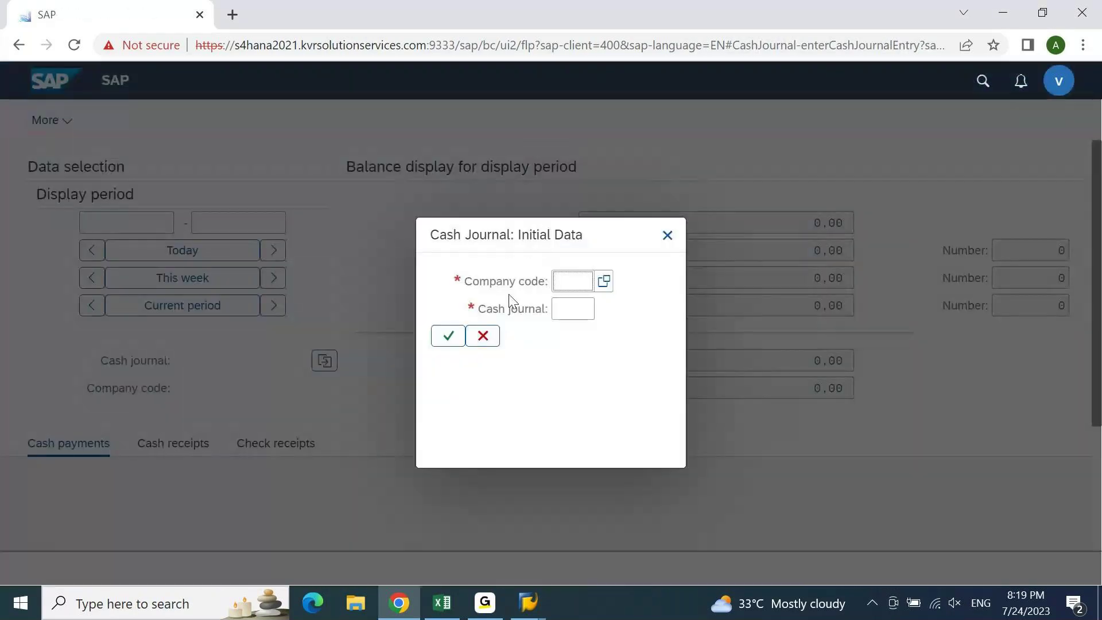
pyautogui.click(570, 317)
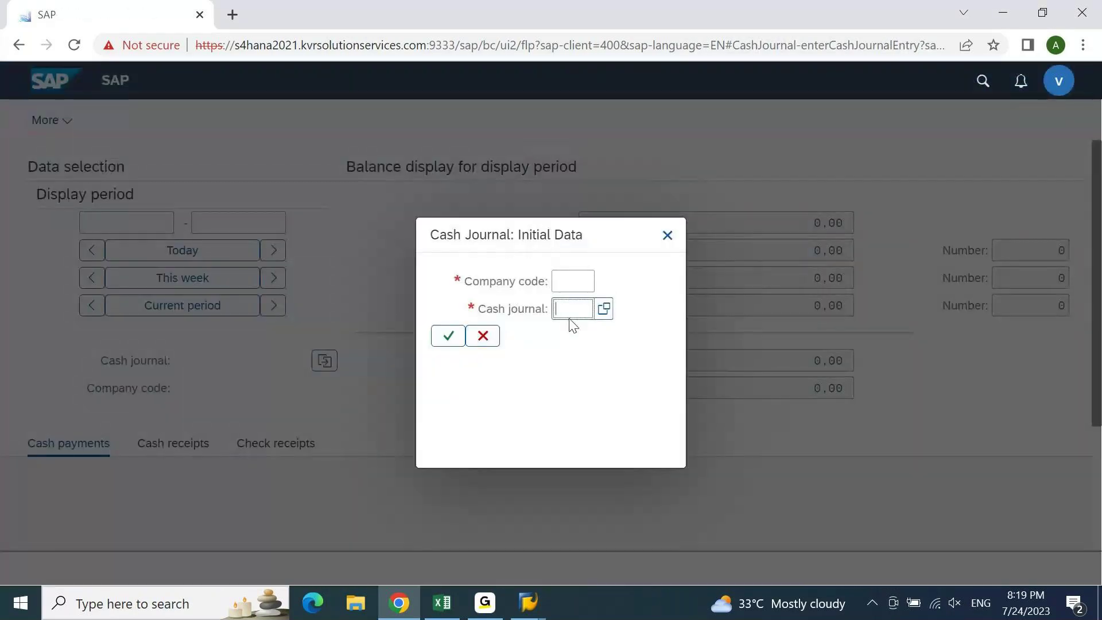
pyautogui.click(603, 310)
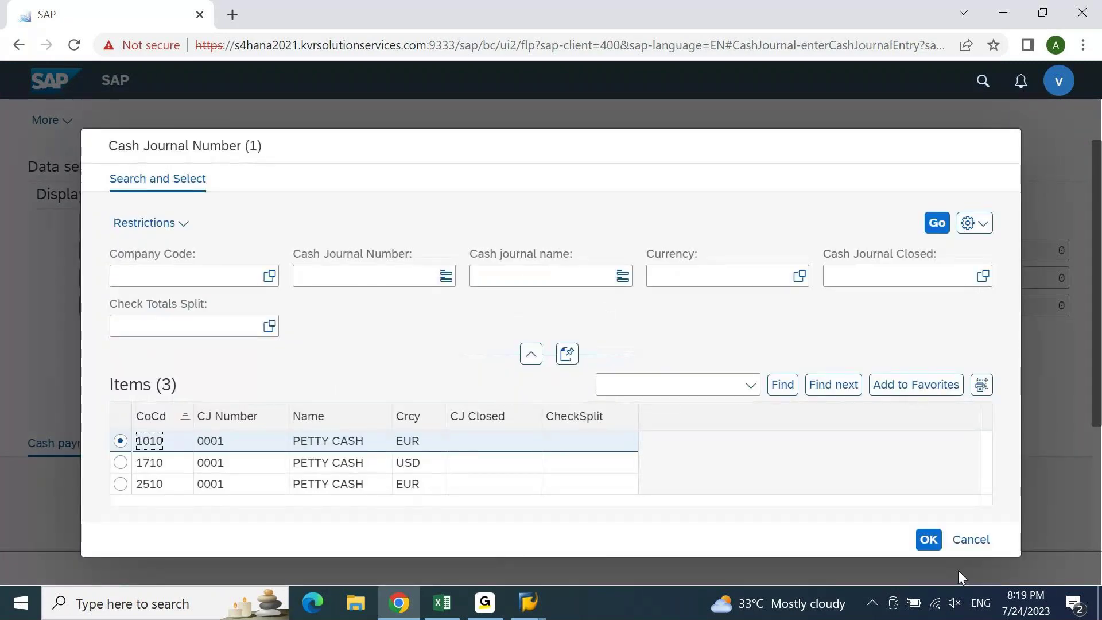
pyautogui.click(928, 539)
pyautogui.click(448, 334)
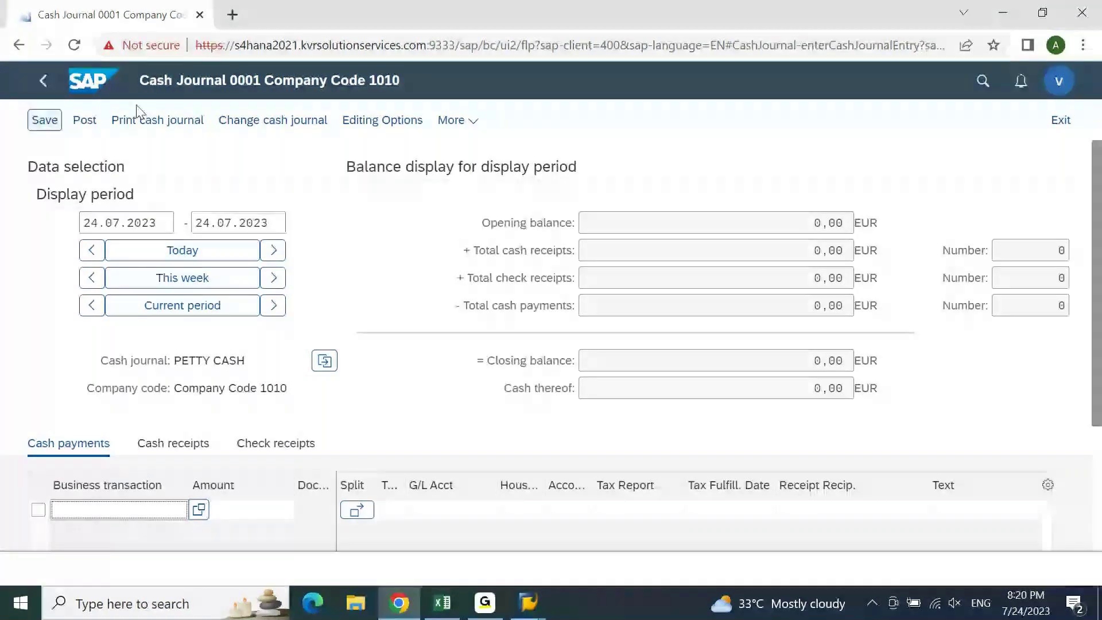
# - Switch on Show OK Code field in the SAP GUI for HTML settings, then bring up SAP GUI
pyautogui.click(465, 120)
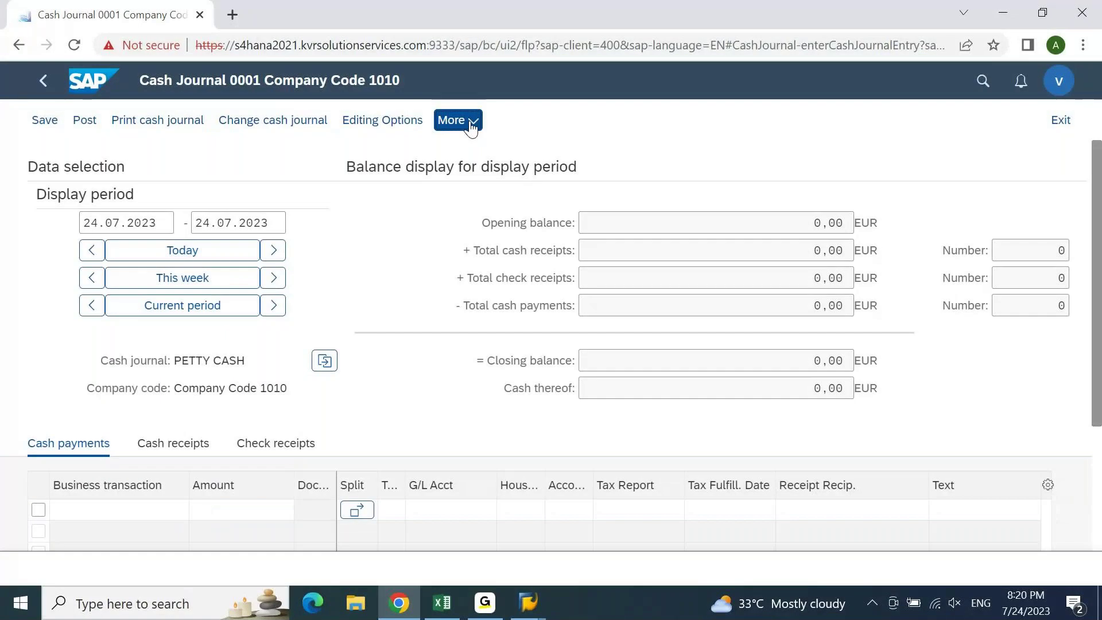
pyautogui.moveTo(366, 340)
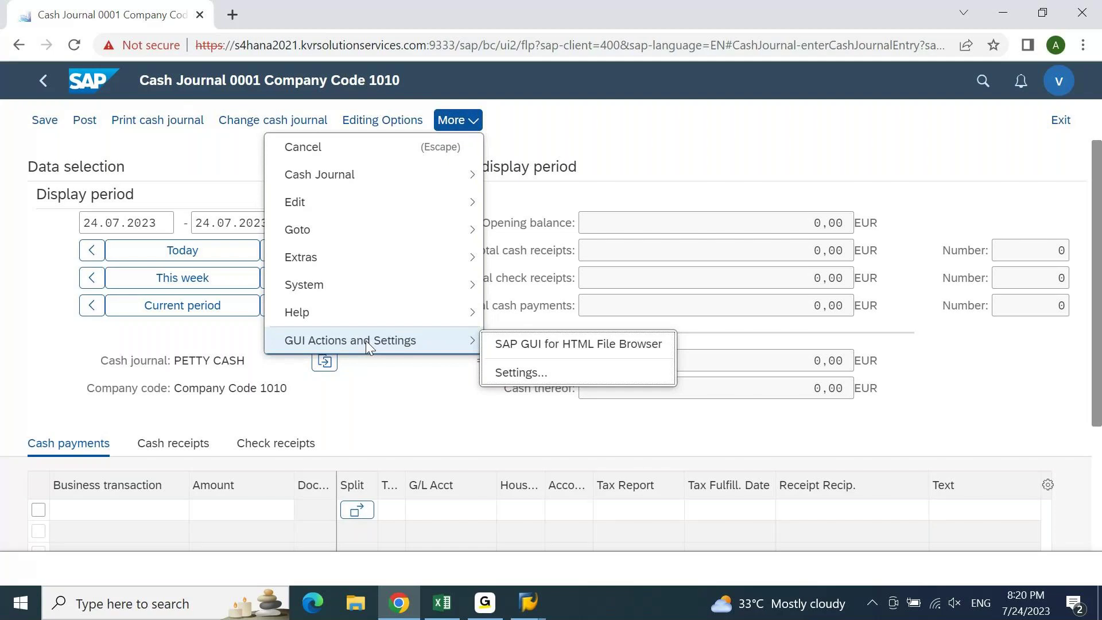
pyautogui.click(518, 378)
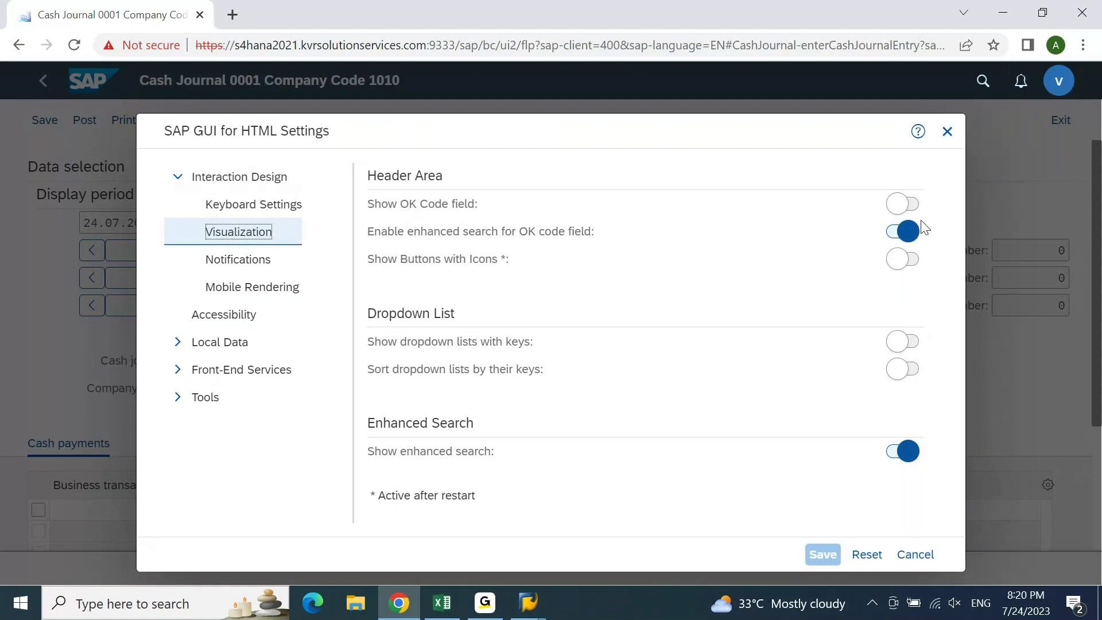
pyautogui.click(910, 206)
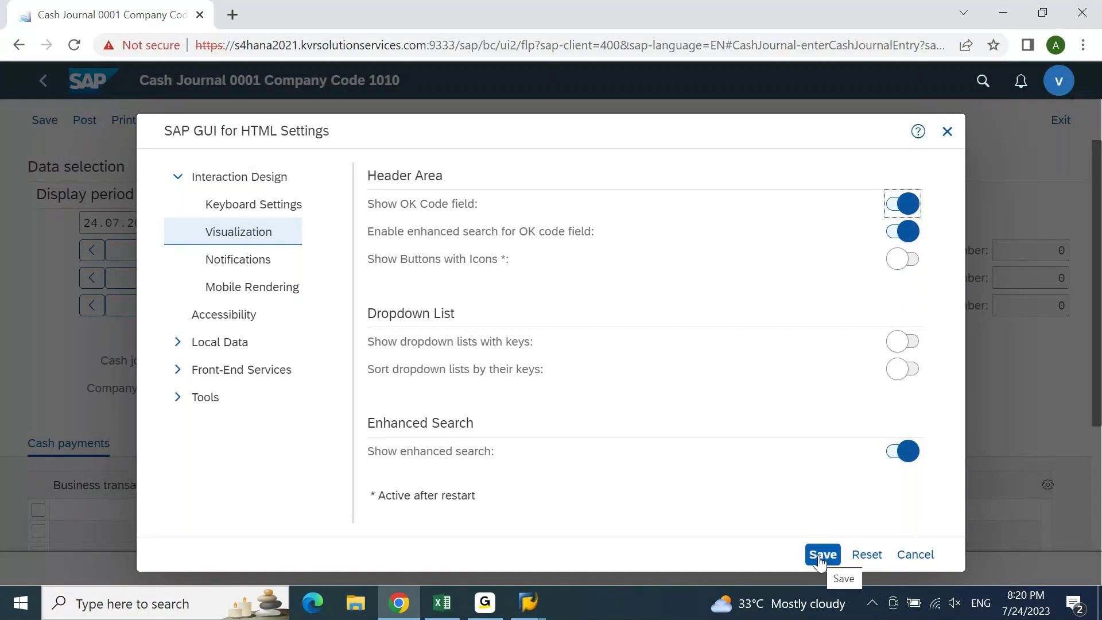
pyautogui.click(515, 611)
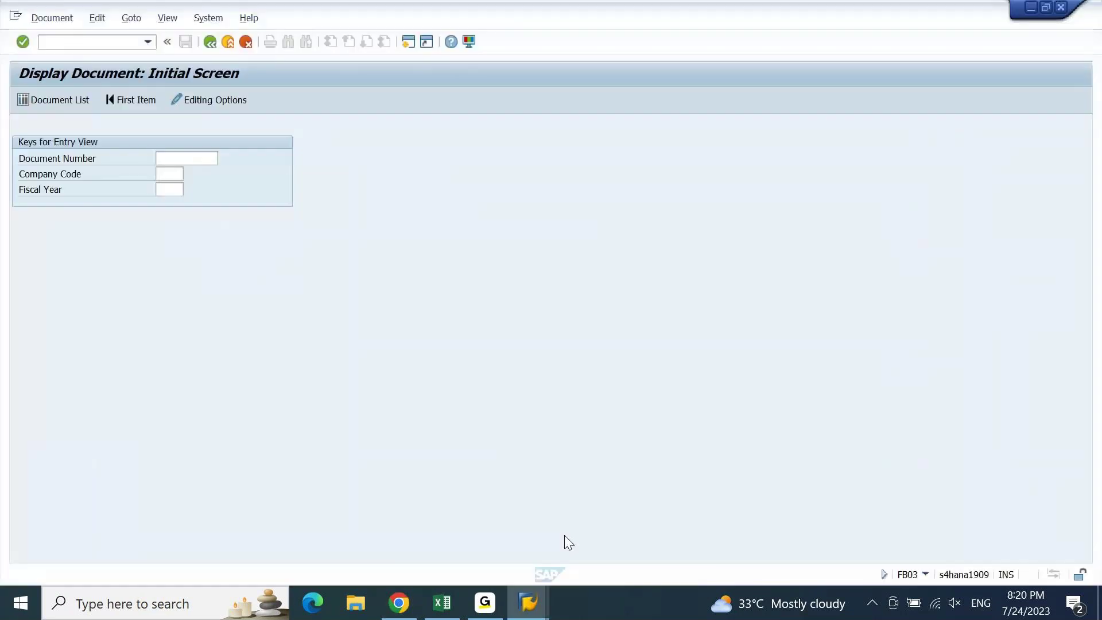
# - Enter fs00 in the SAP GUI command field and select the text
pyautogui.click(59, 45)
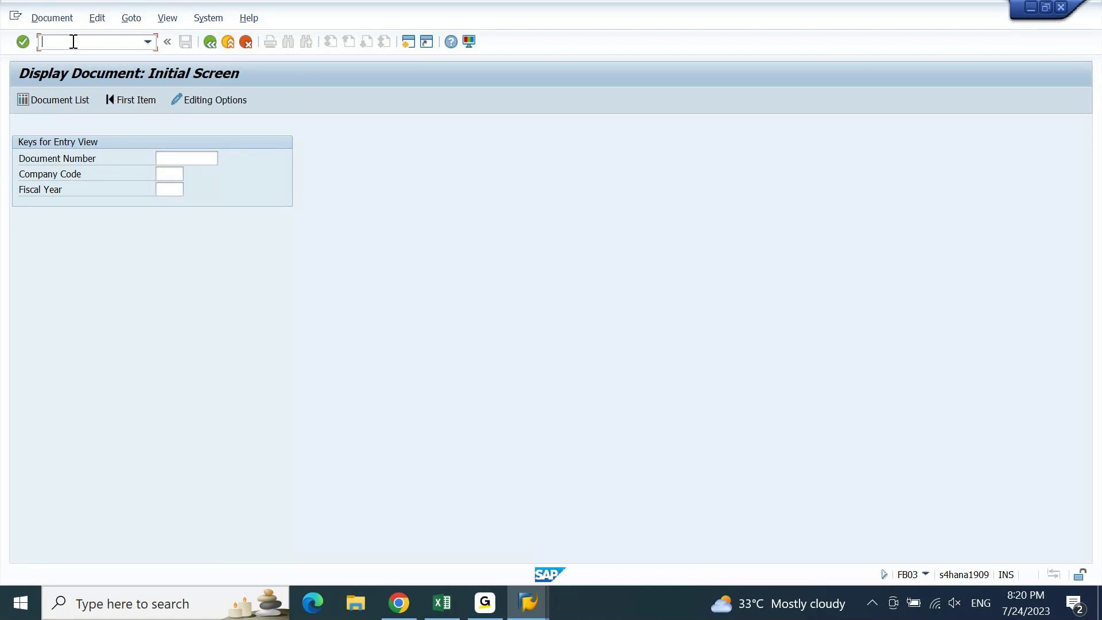
pyautogui.write('fs00')
pyautogui.doubleClick(84, 45)
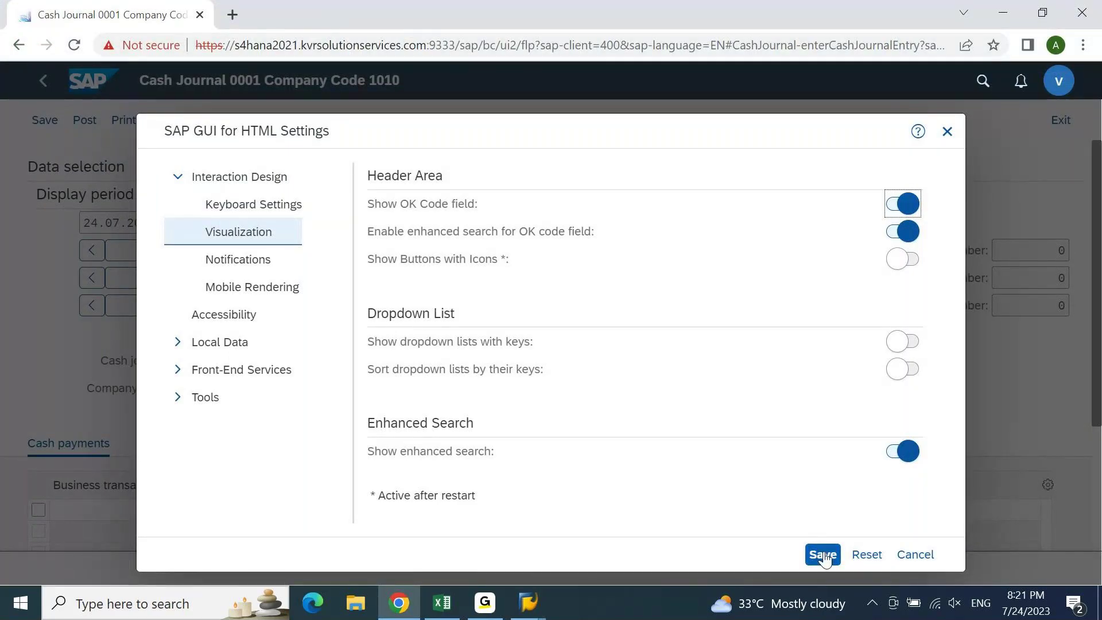
# - Save the SAP GUI for HTML settings with Show OK Code field enabled
pyautogui.click(823, 555)
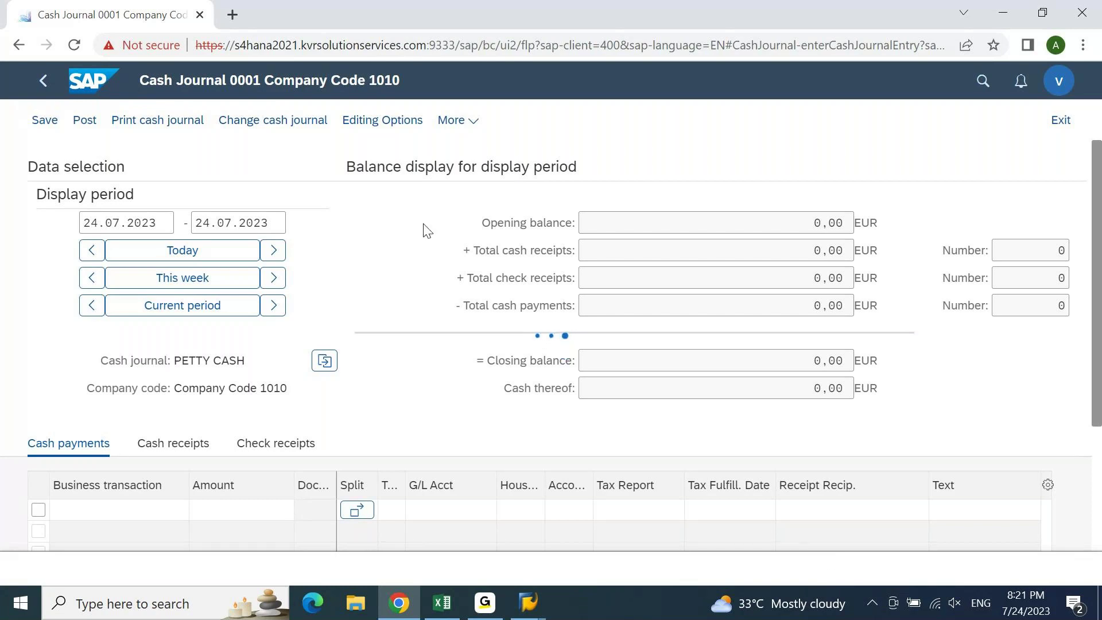
# - Refresh the cash journal tab to reveal the OK Code field, then bring up SAP GUI Display Document
pyautogui.click(232, 15)
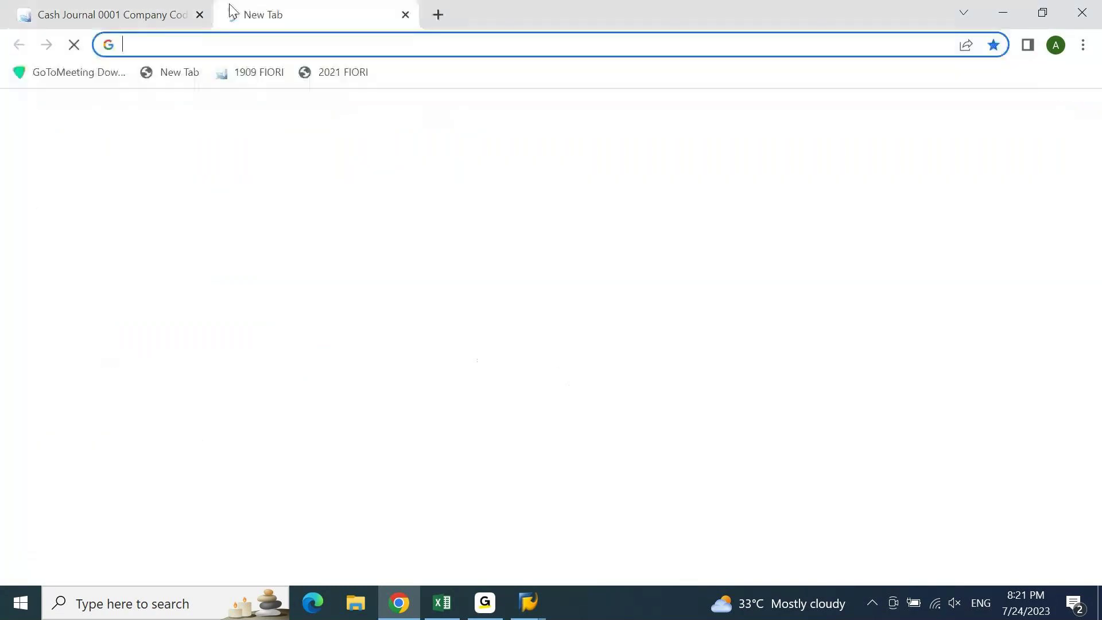
pyautogui.click(134, 25)
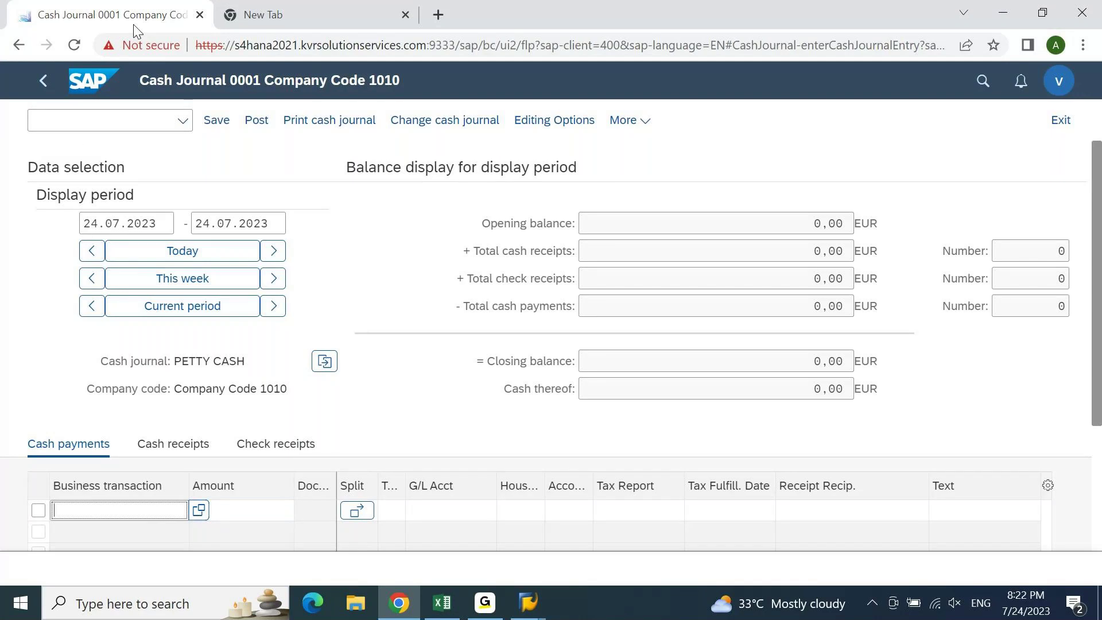
pyautogui.click(83, 115)
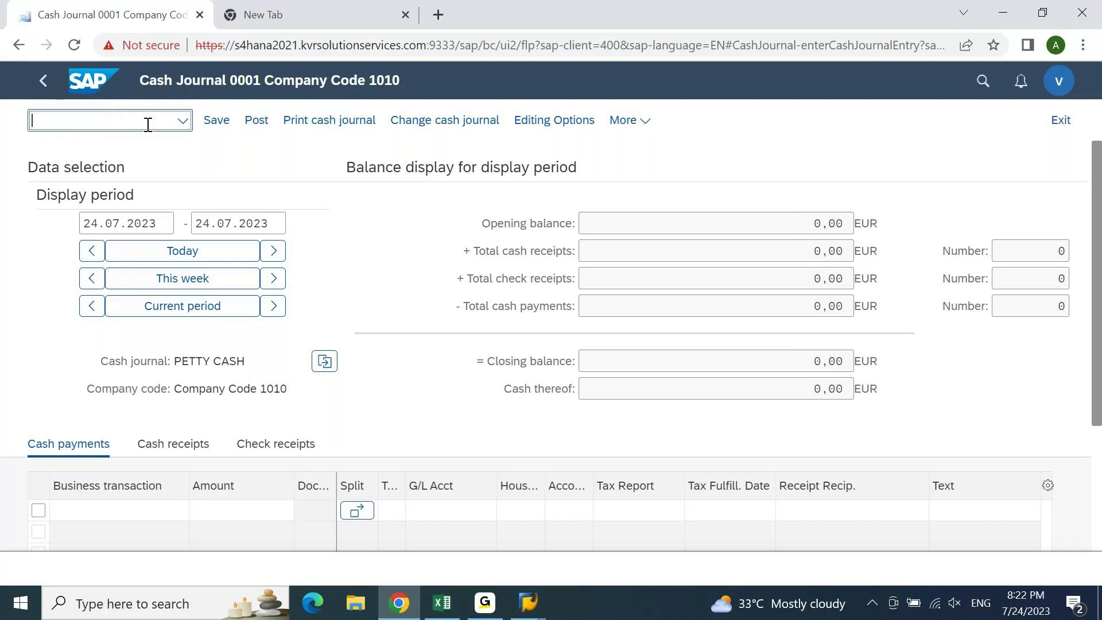
pyautogui.moveTo(528, 603)
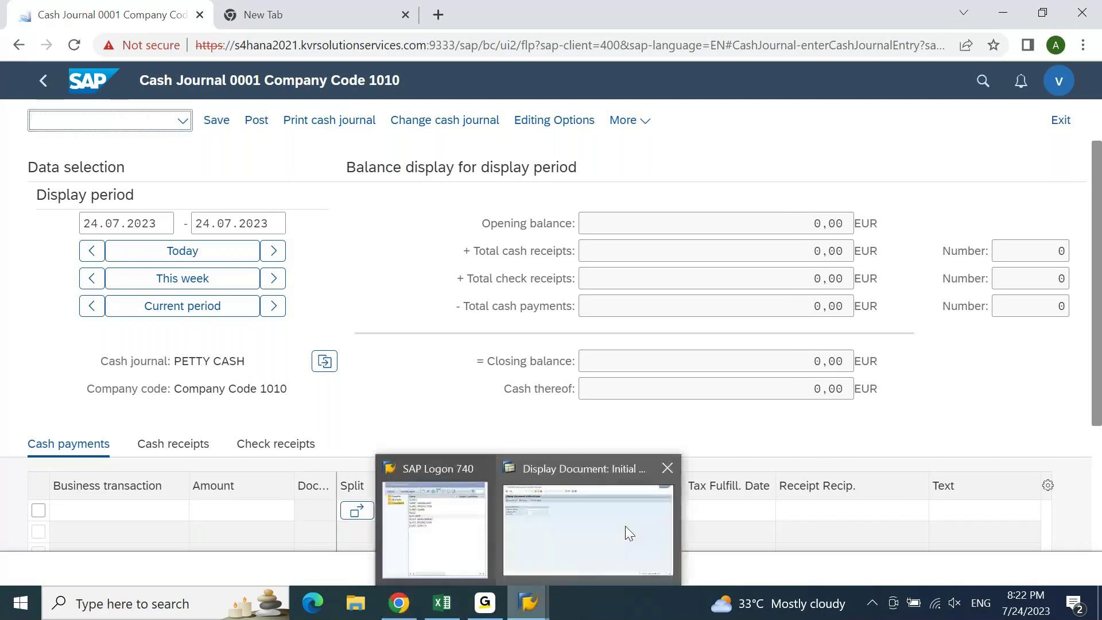
pyautogui.click(625, 526)
# - Replace fs00 with /nspro in the SAP GUI command field
pyautogui.click(96, 44)
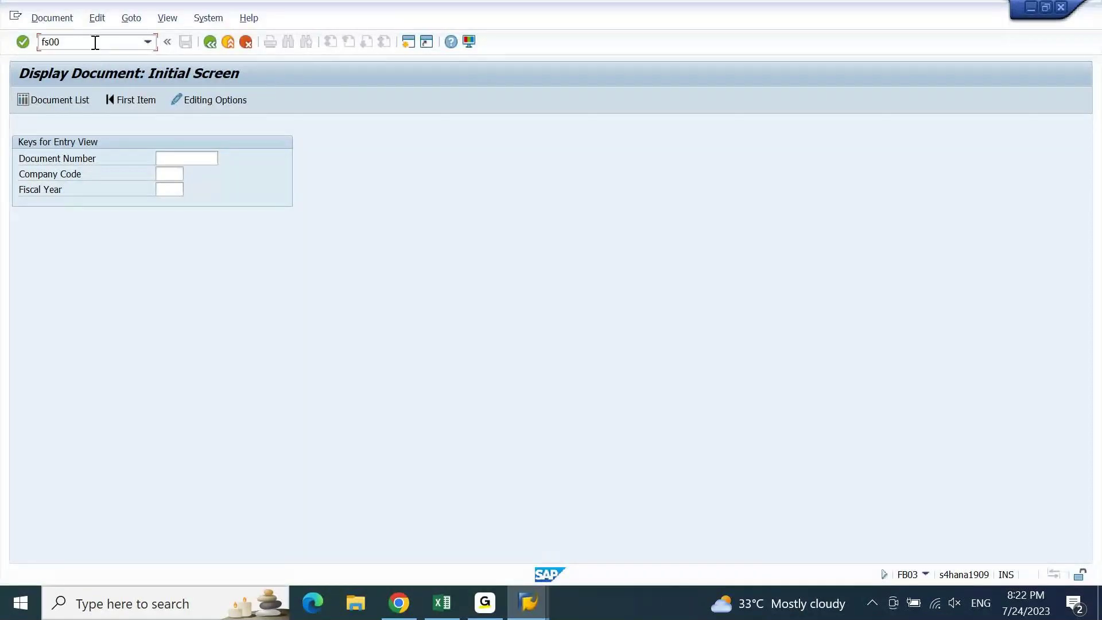
pyautogui.hotkey('ctrl', 'a')
pyautogui.write('/nspro')
# - Run /nspro in SAP GUI and open the SAP Reference IMG
pyautogui.press('Return')
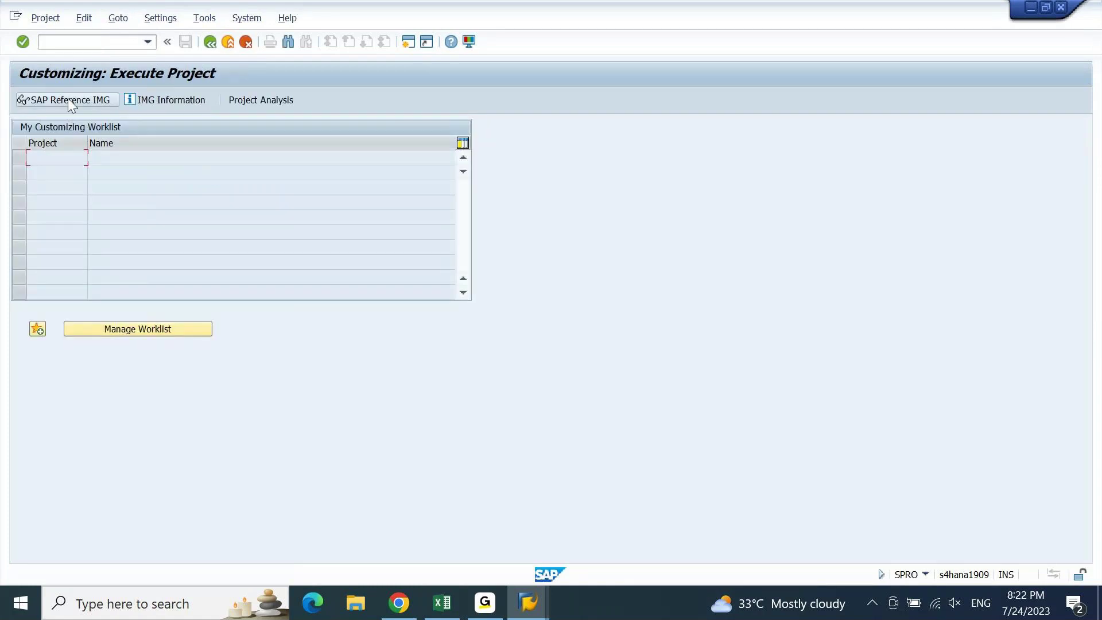
pyautogui.click(69, 99)
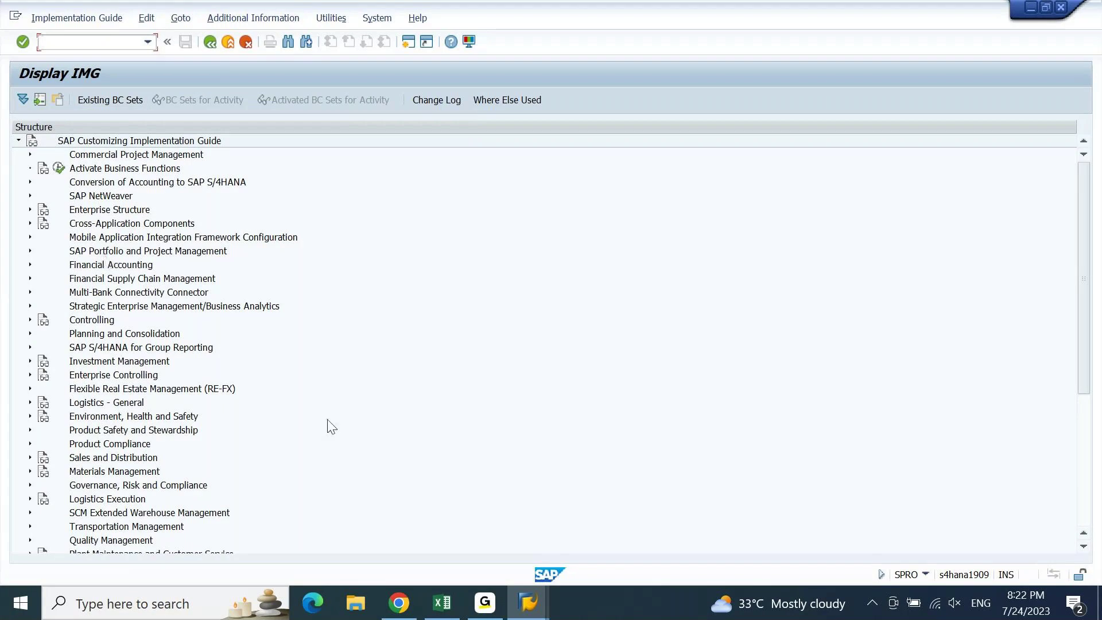
# - Run /nspro from the OK Code field of the browser's cash journal
pyautogui.click(400, 602)
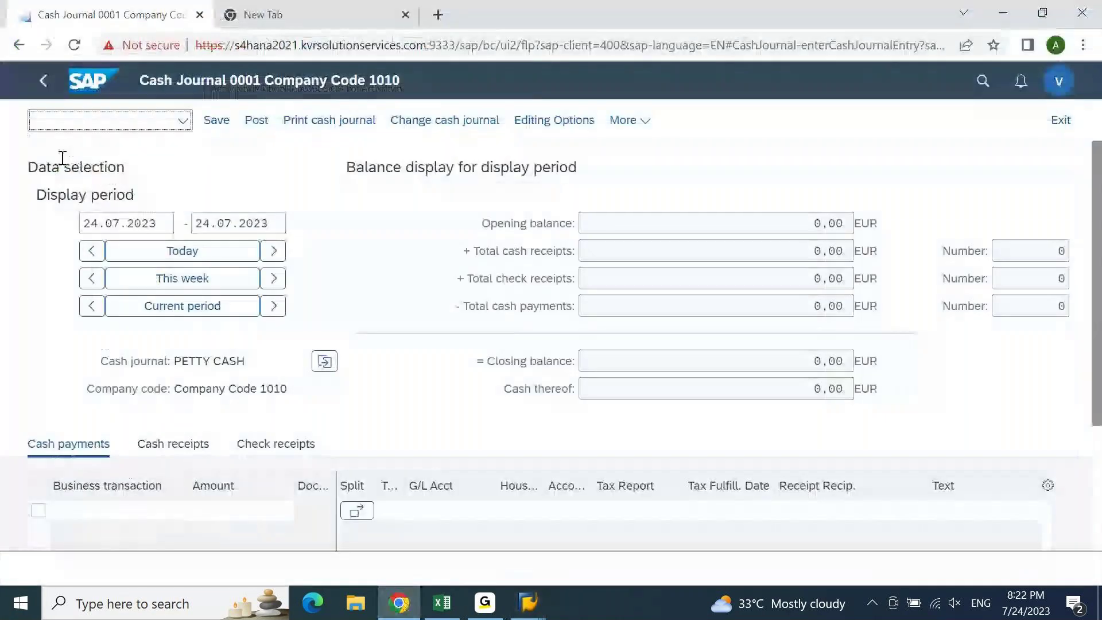
pyautogui.write('/nspro')
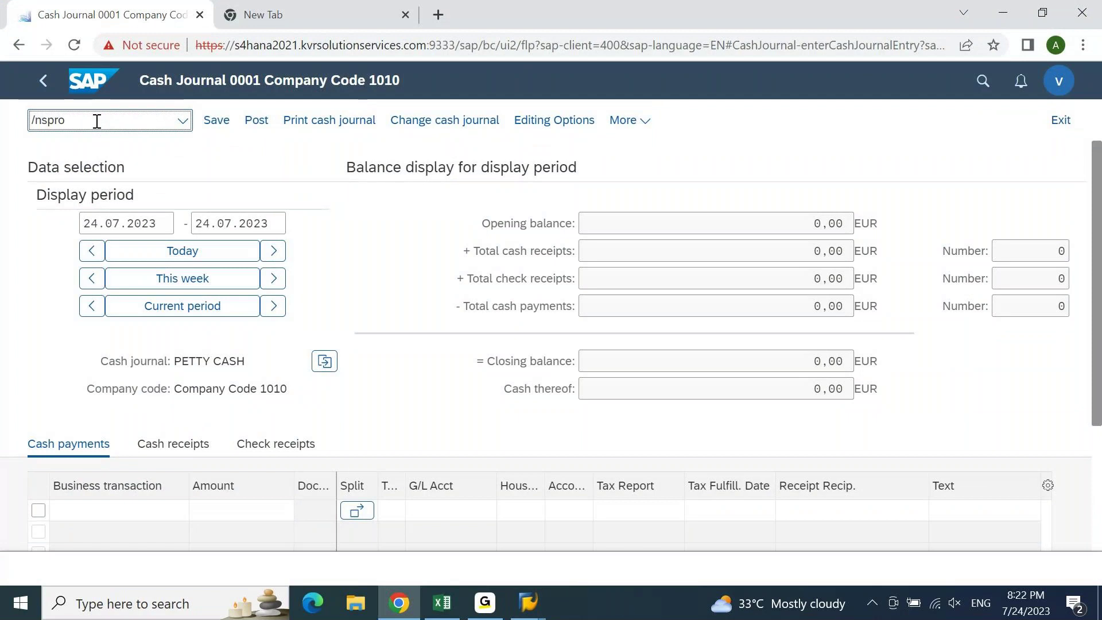
pyautogui.press('Return')
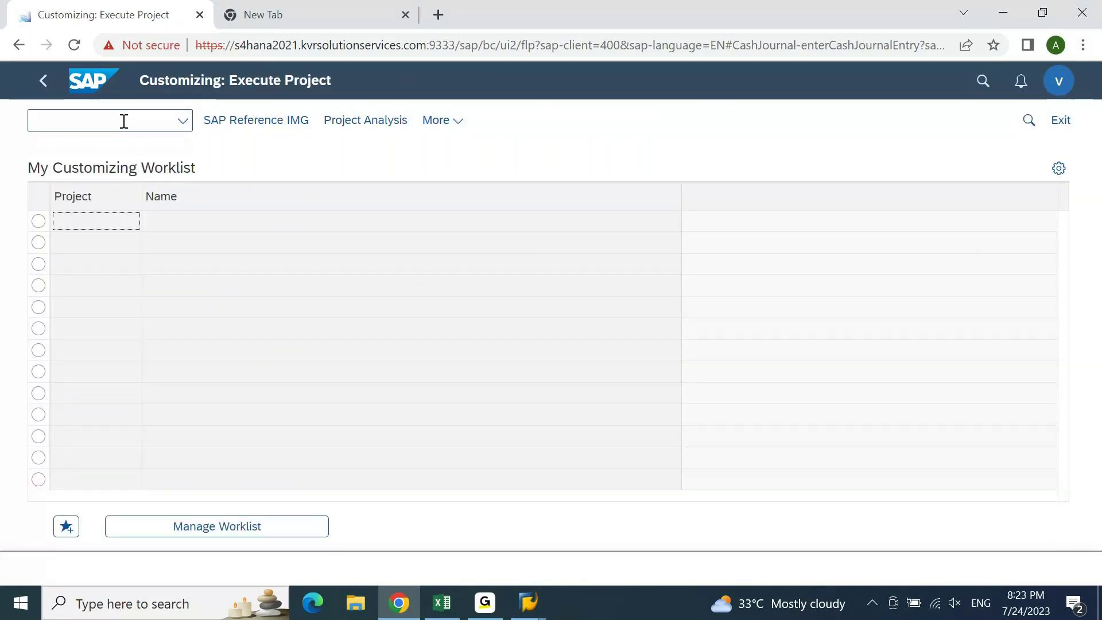
# - Run Define company under Enterprise Structure > Definition > Financial Accounting in the SAP Reference IMG
pyautogui.click(255, 121)
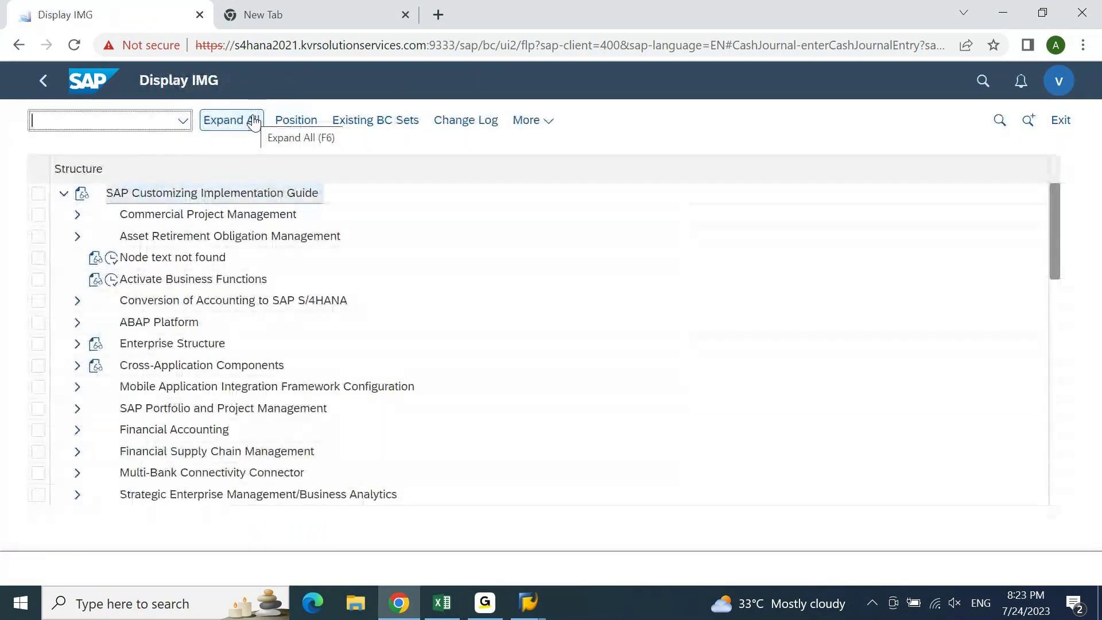
pyautogui.click(200, 431)
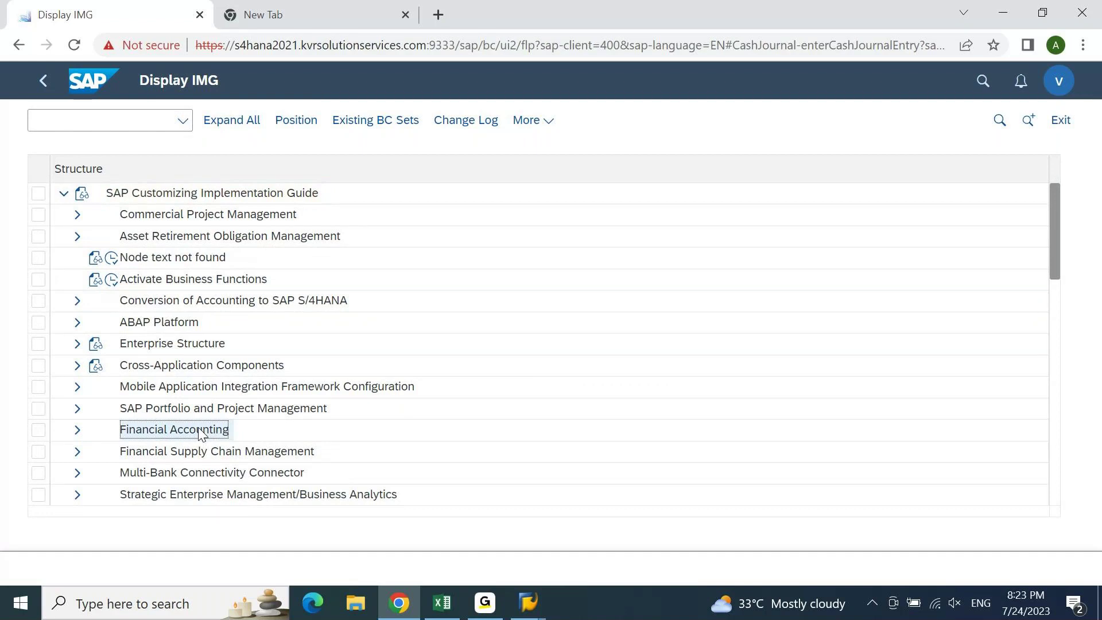
pyautogui.click(77, 431)
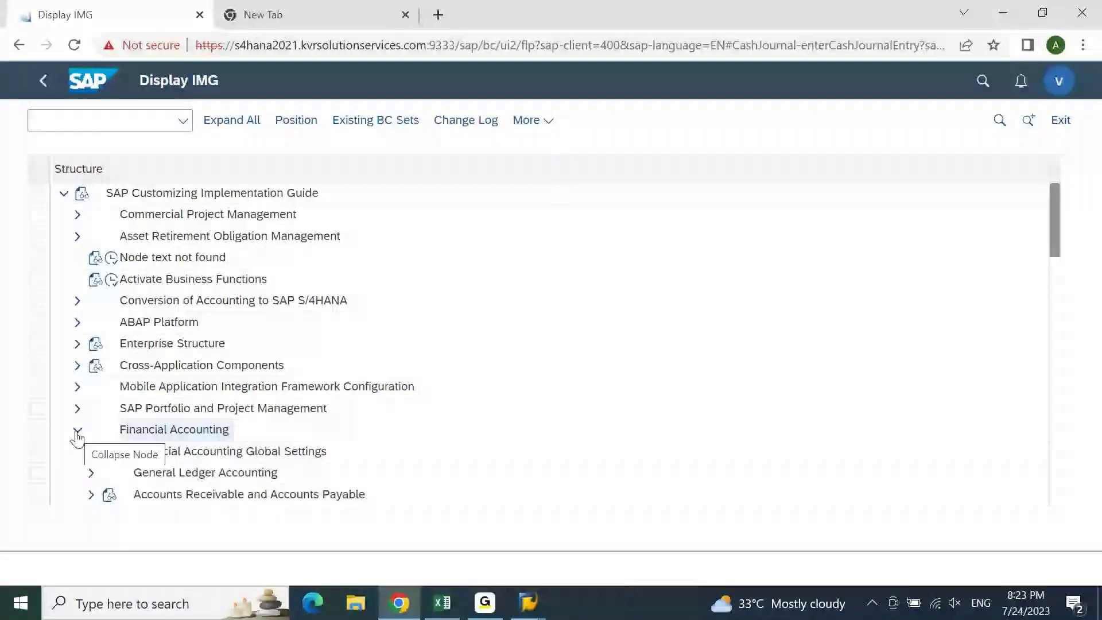
pyautogui.click(77, 344)
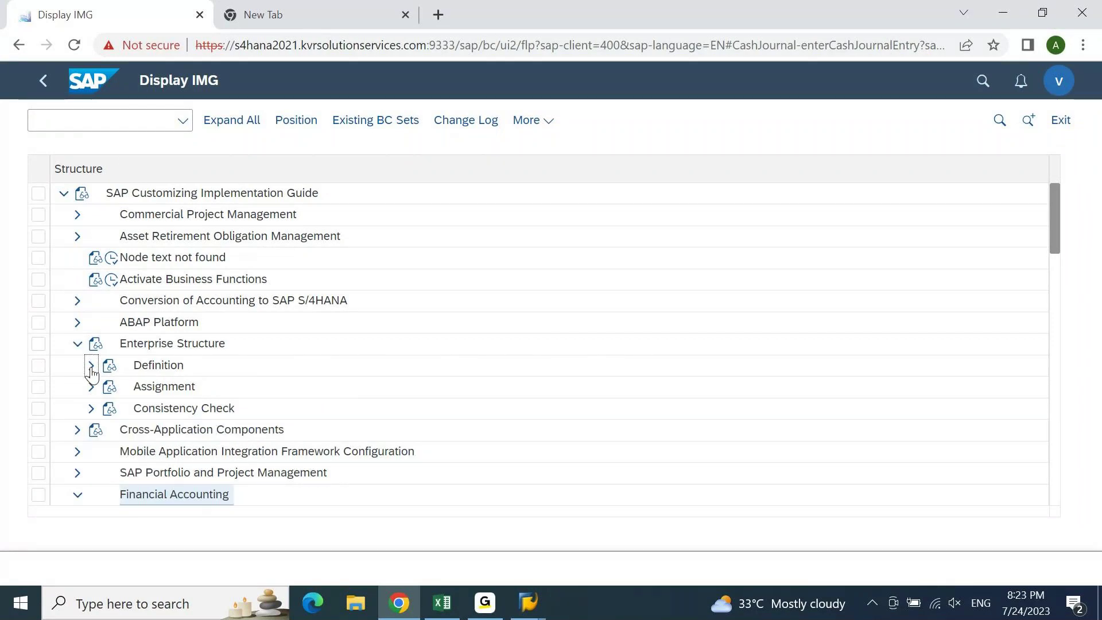
pyautogui.click(91, 366)
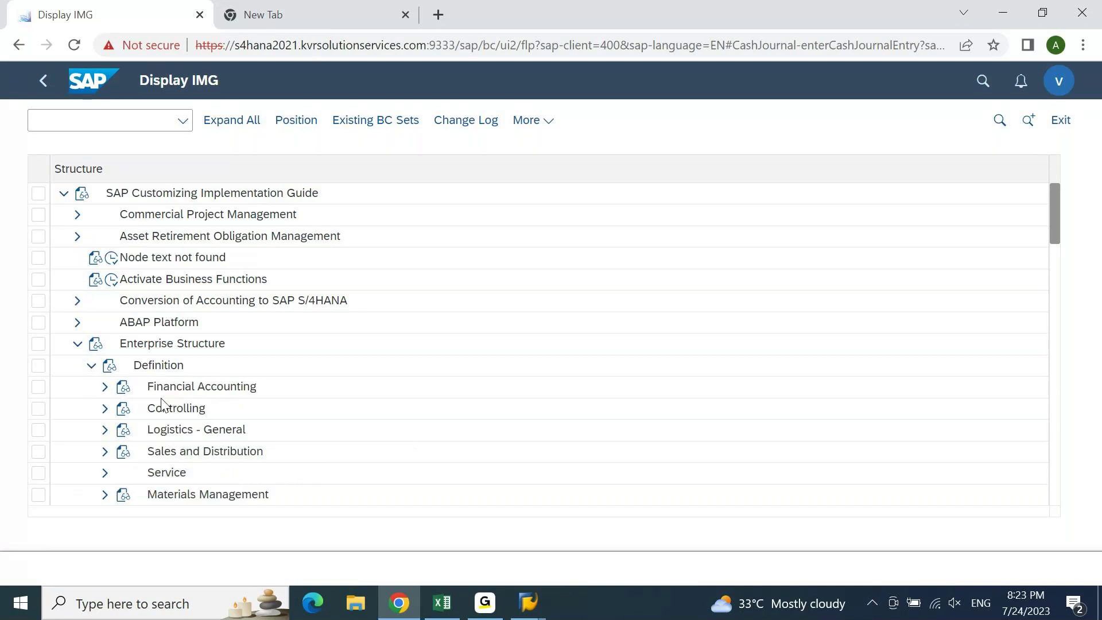
pyautogui.click(105, 388)
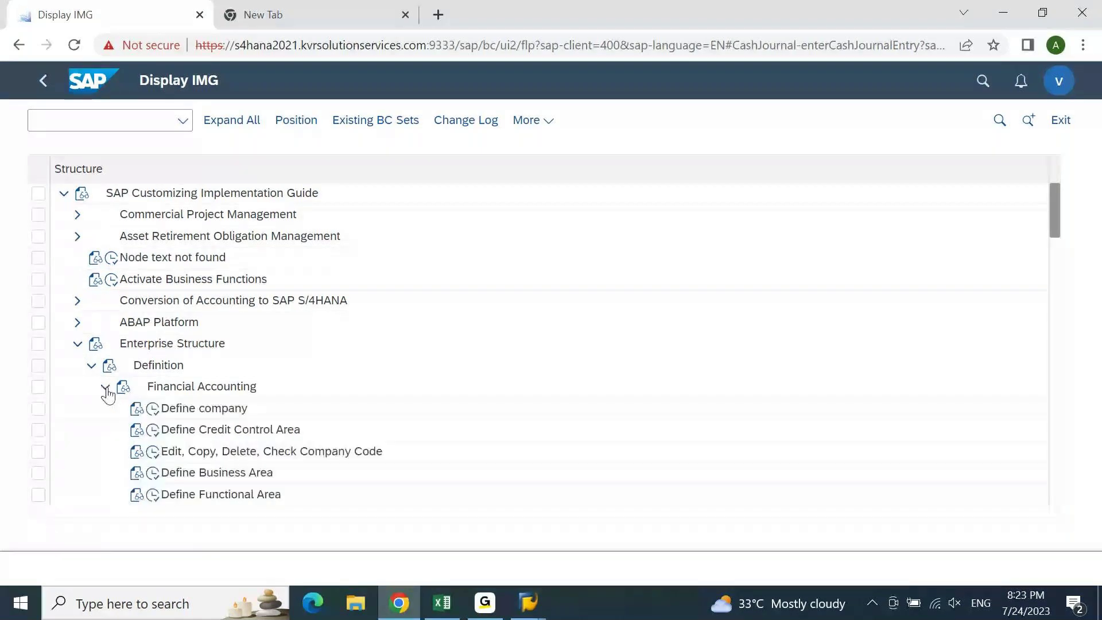
pyautogui.click(153, 409)
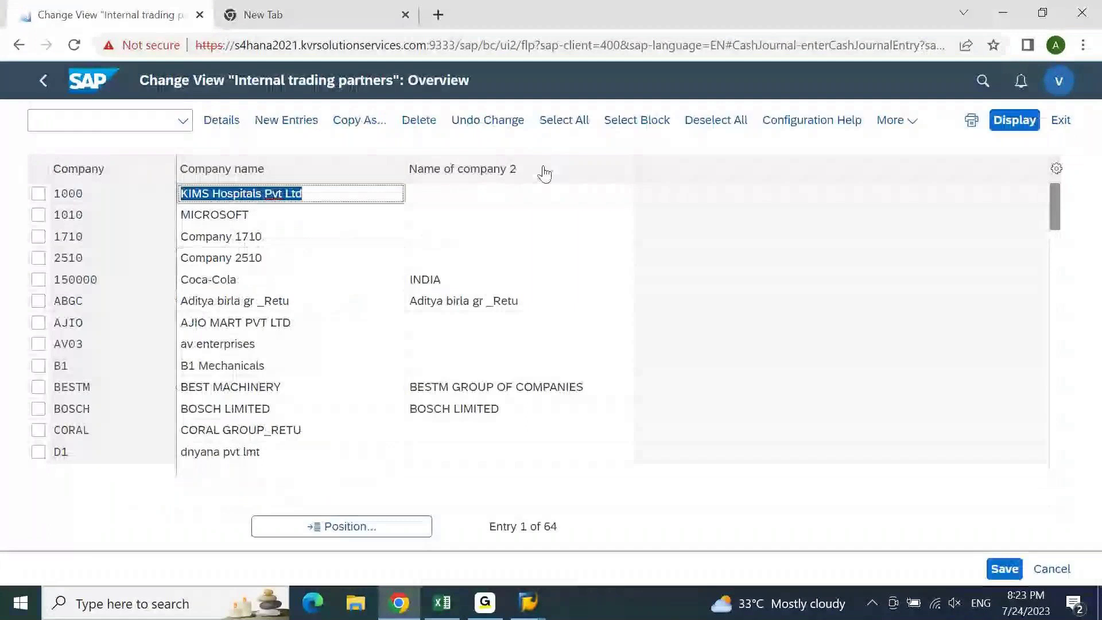
# - Create company TEST1 named 'test' with country IN, language EN and currency INR, and save
pyautogui.click(286, 120)
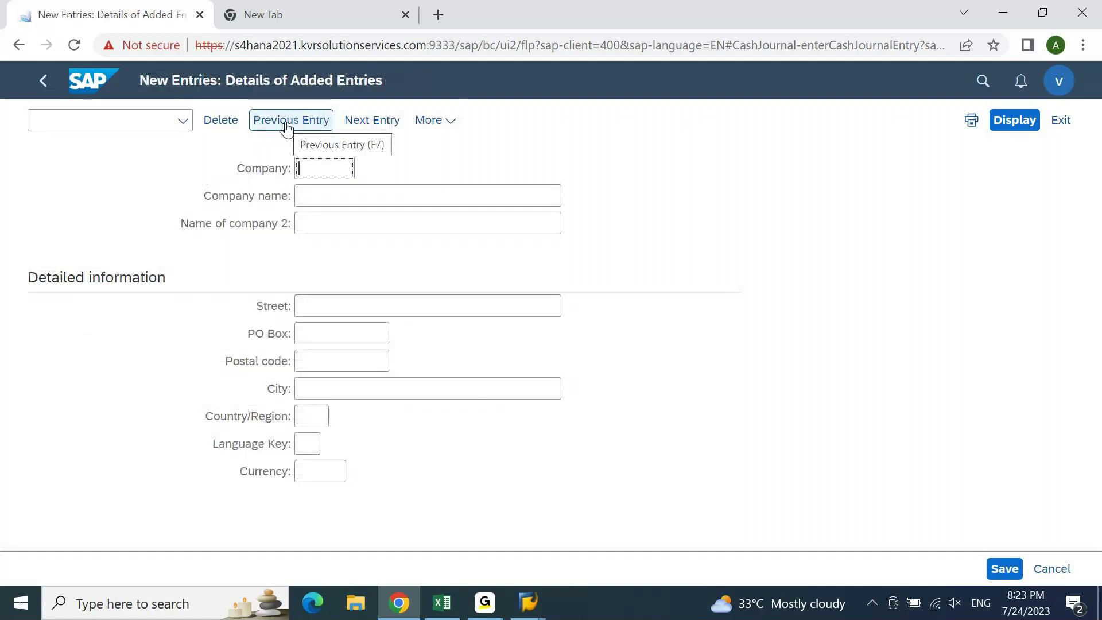
pyautogui.write('test1')
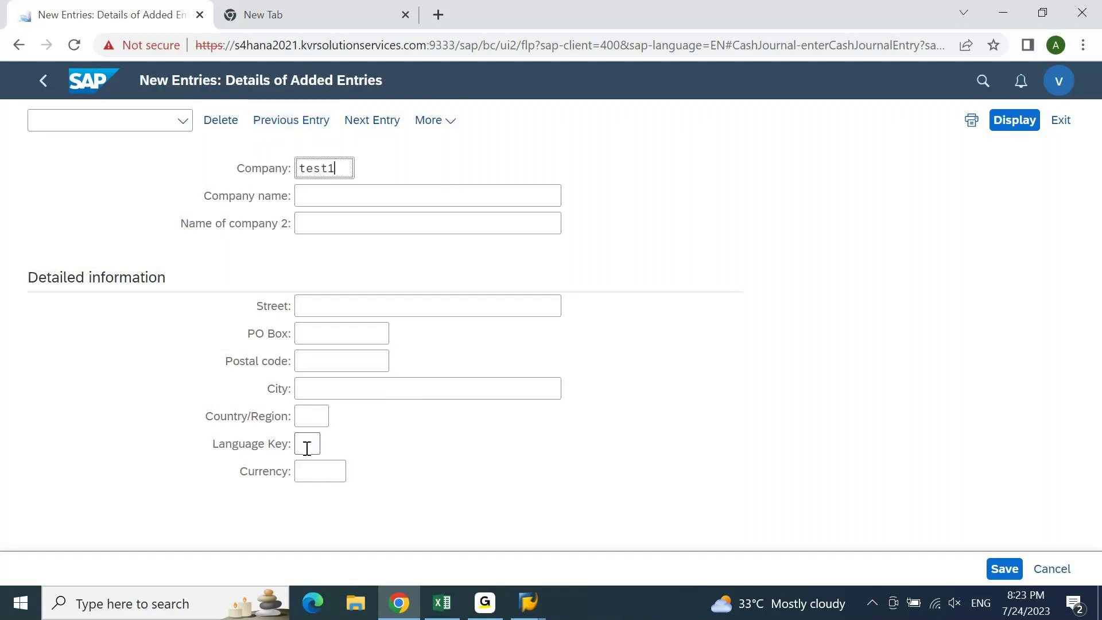
pyautogui.click(313, 415)
pyautogui.write('in')
pyautogui.click(315, 473)
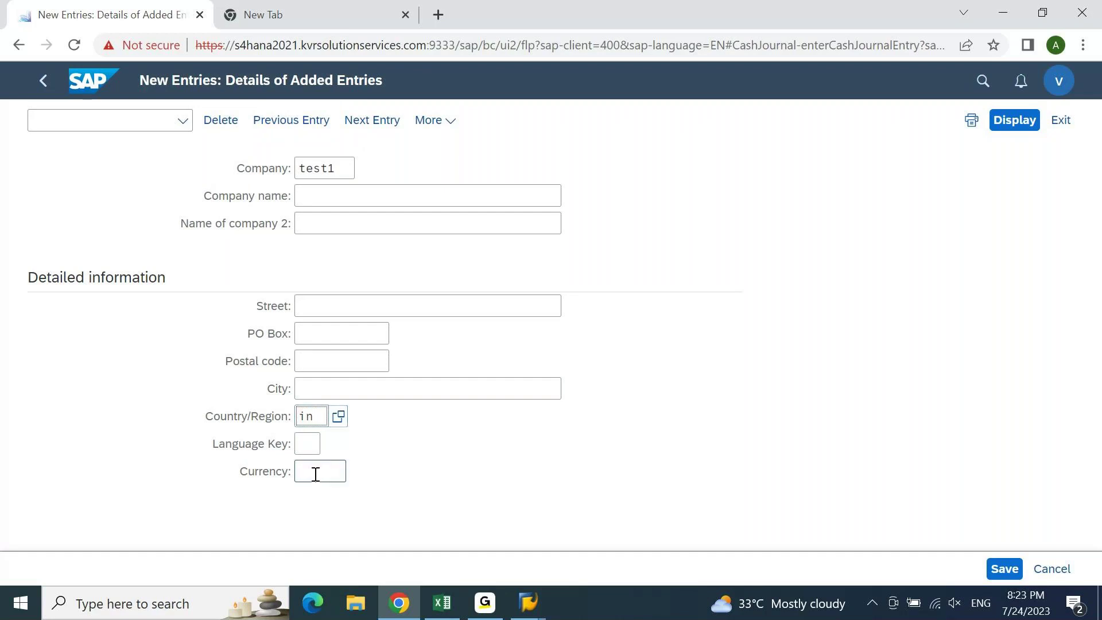
pyautogui.click(312, 446)
pyautogui.write('e')
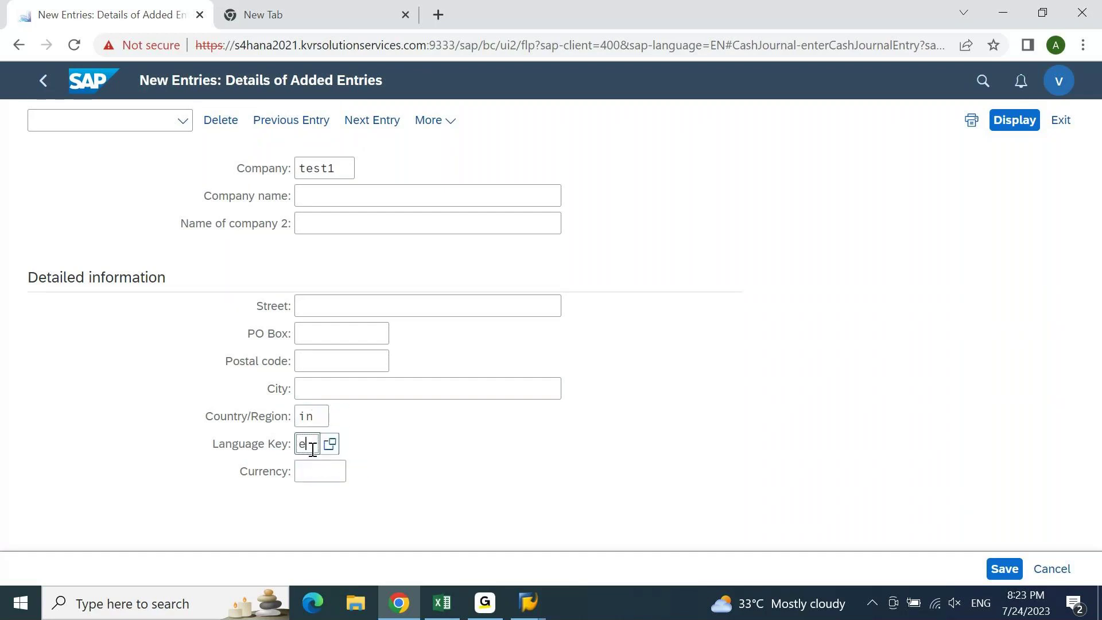
pyautogui.write('n')
pyautogui.press('Tab')
pyautogui.write('inr')
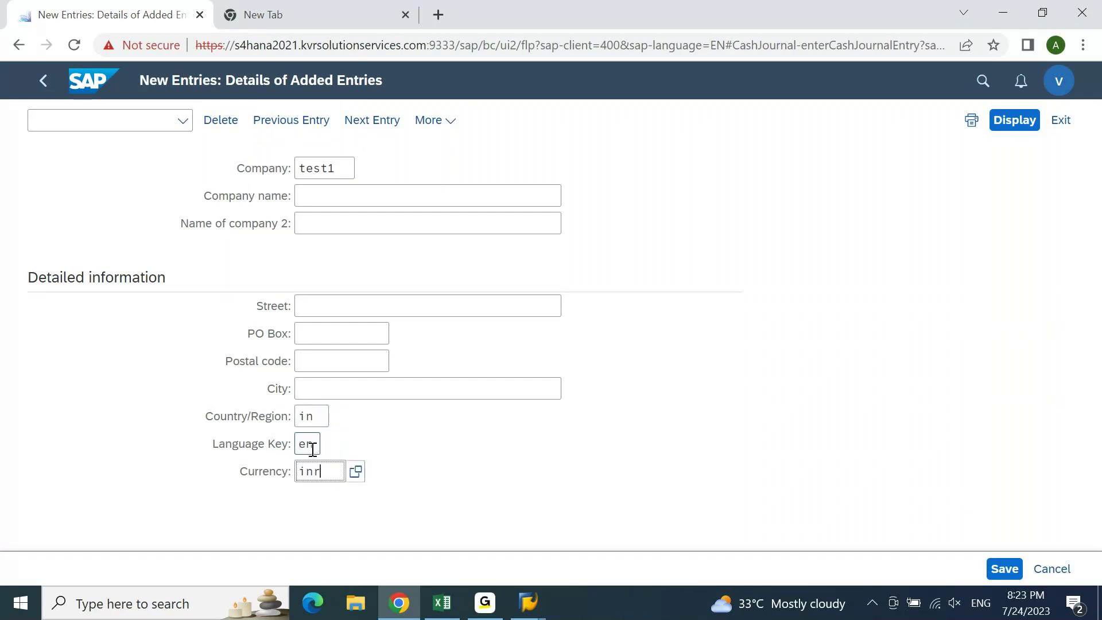
pyautogui.click(445, 193)
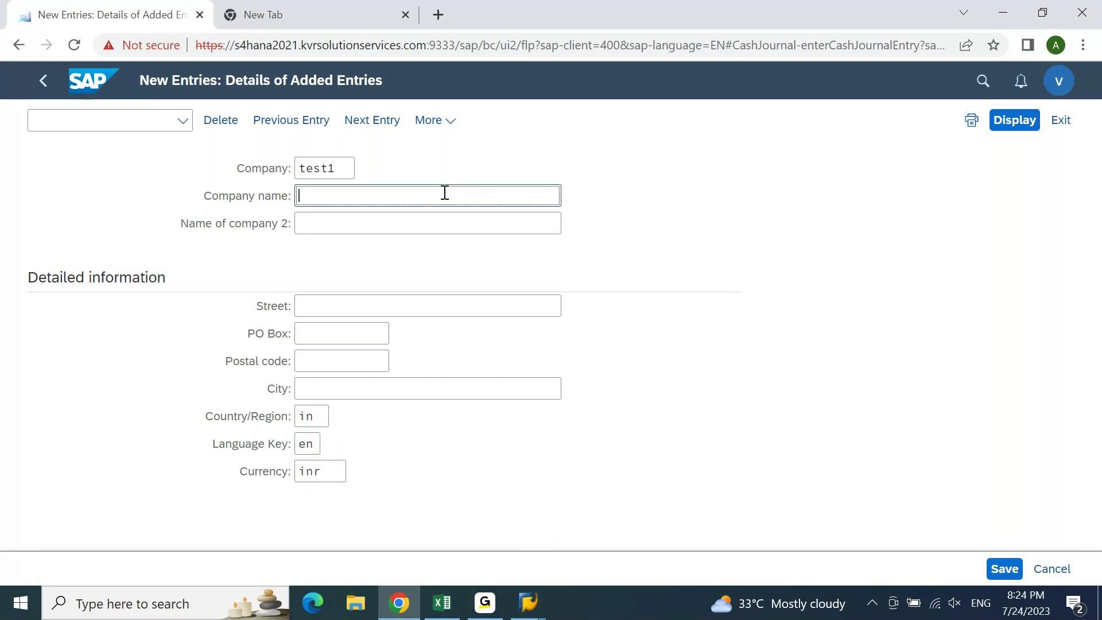
pyautogui.write('test')
pyautogui.press('Return')
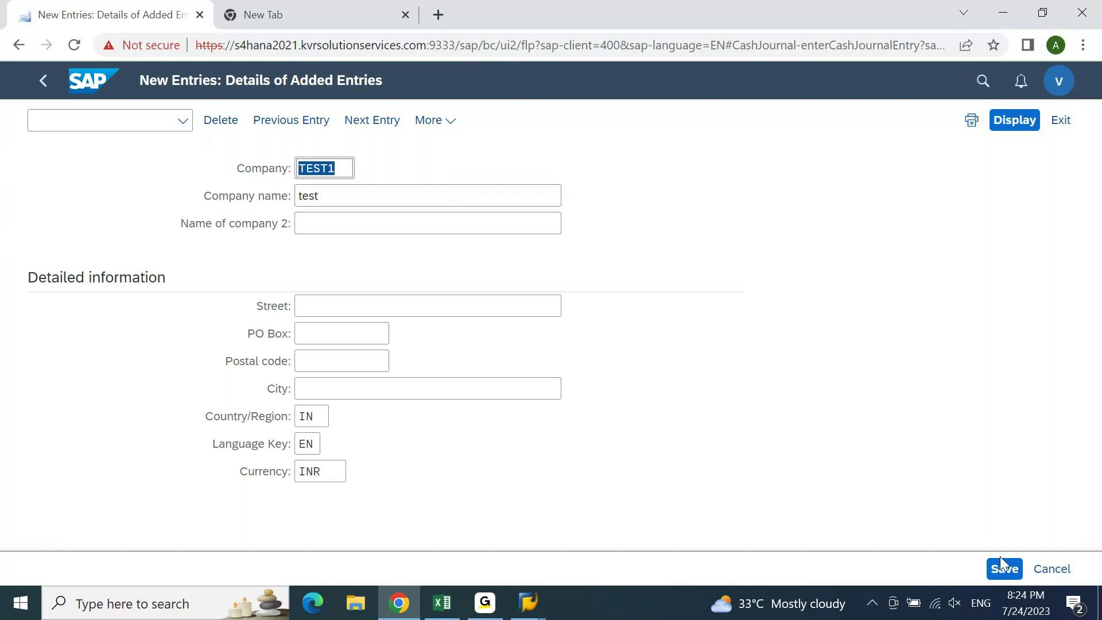
pyautogui.click(1003, 569)
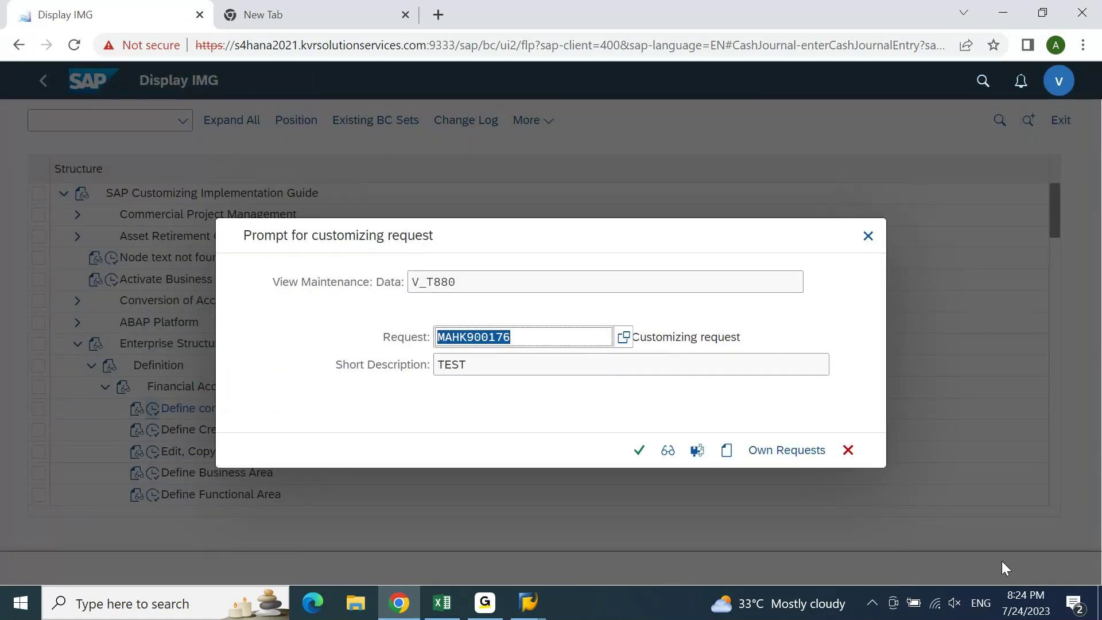
# - Accept the existing customizing request for the new TEST1 company entry
pyautogui.moveTo(587, 235); pyautogui.dragTo(586, 192)
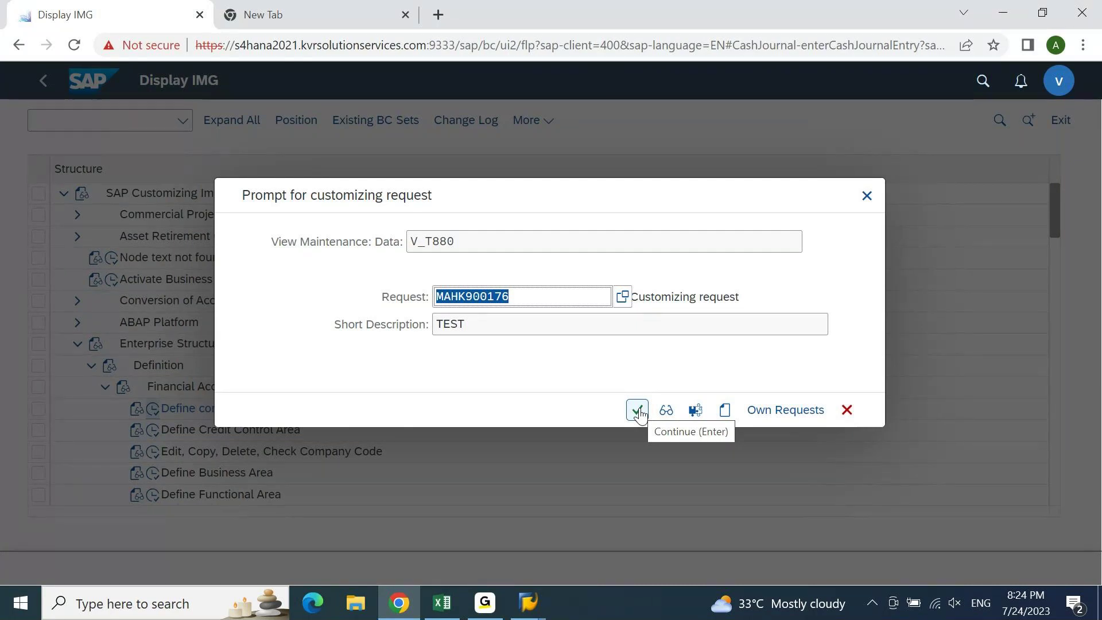
pyautogui.click(867, 195)
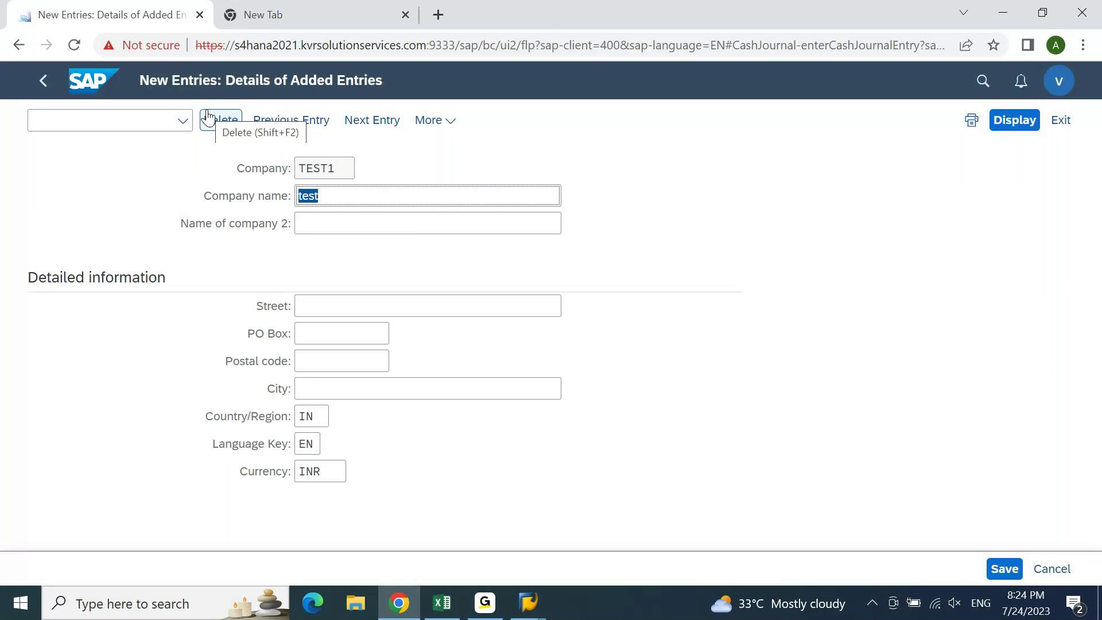
pyautogui.click(445, 123)
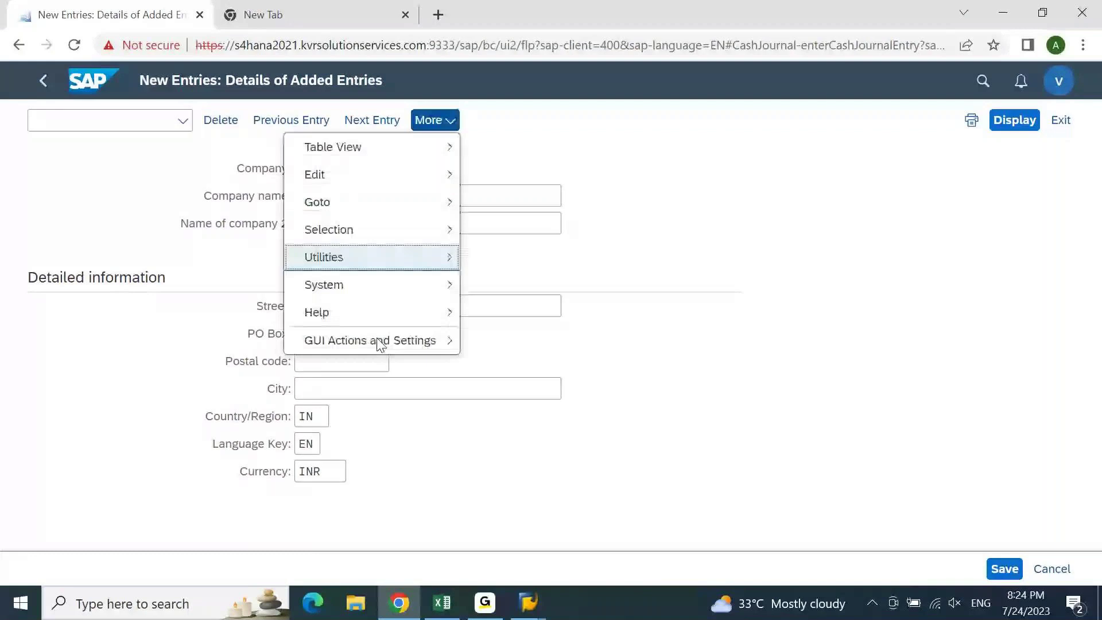
pyautogui.moveTo(378, 344)
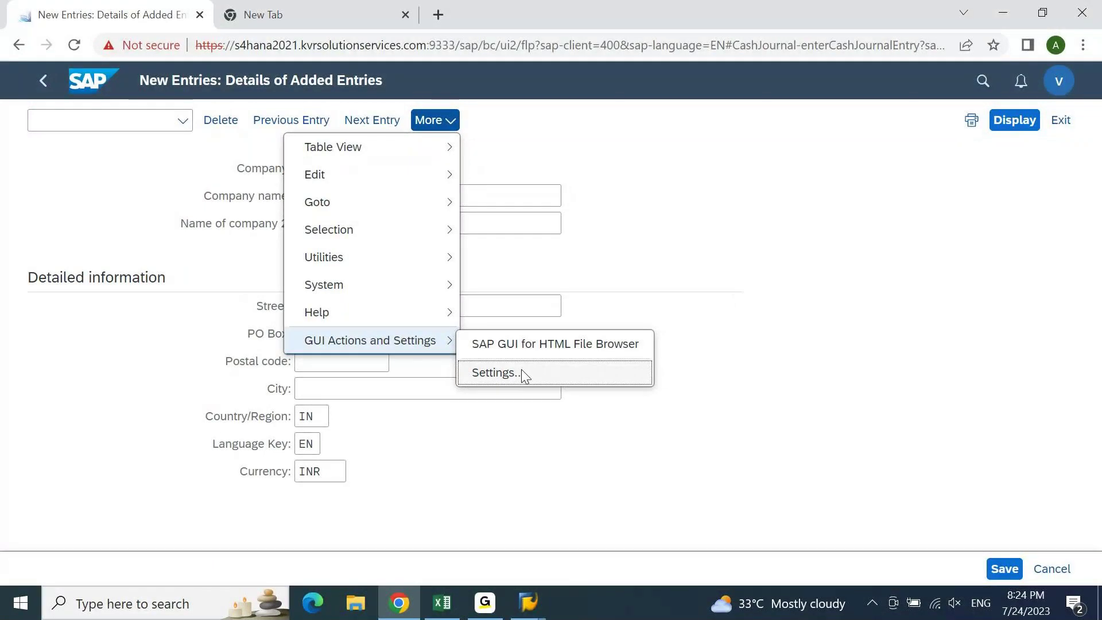
pyautogui.click(522, 372)
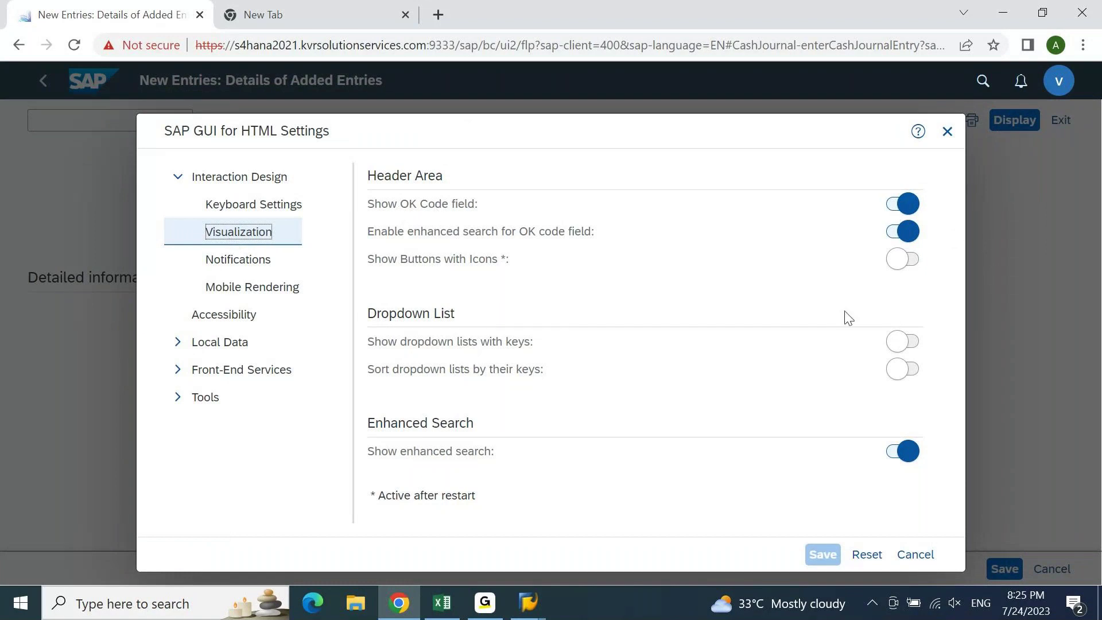
pyautogui.click(947, 130)
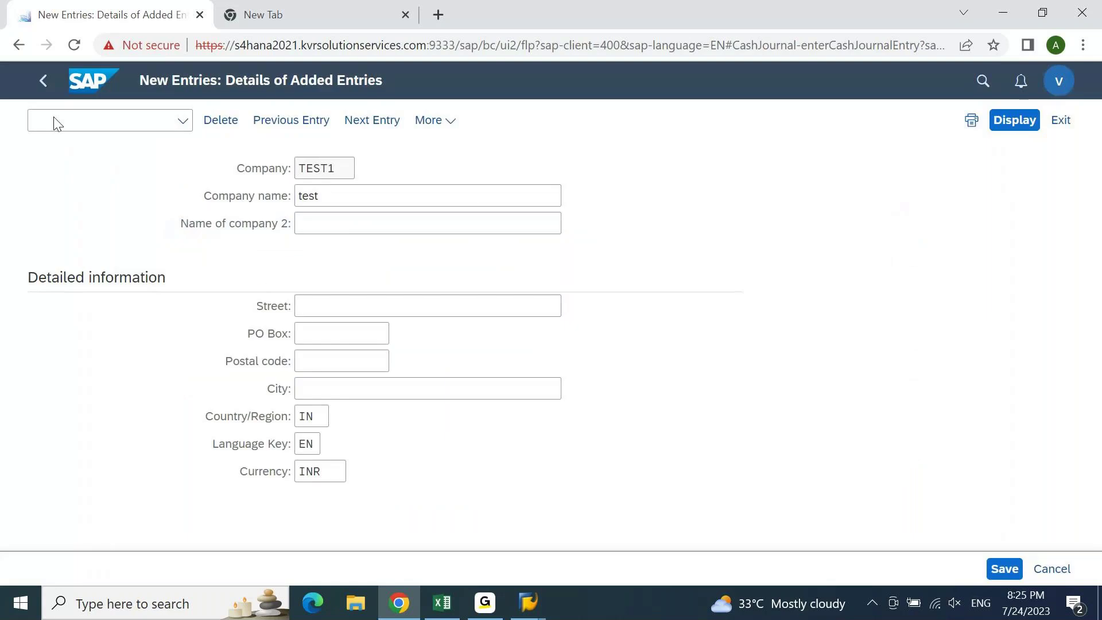
# - Back out of the company configuration without saving, then confirm leaving the page
pyautogui.click(84, 126)
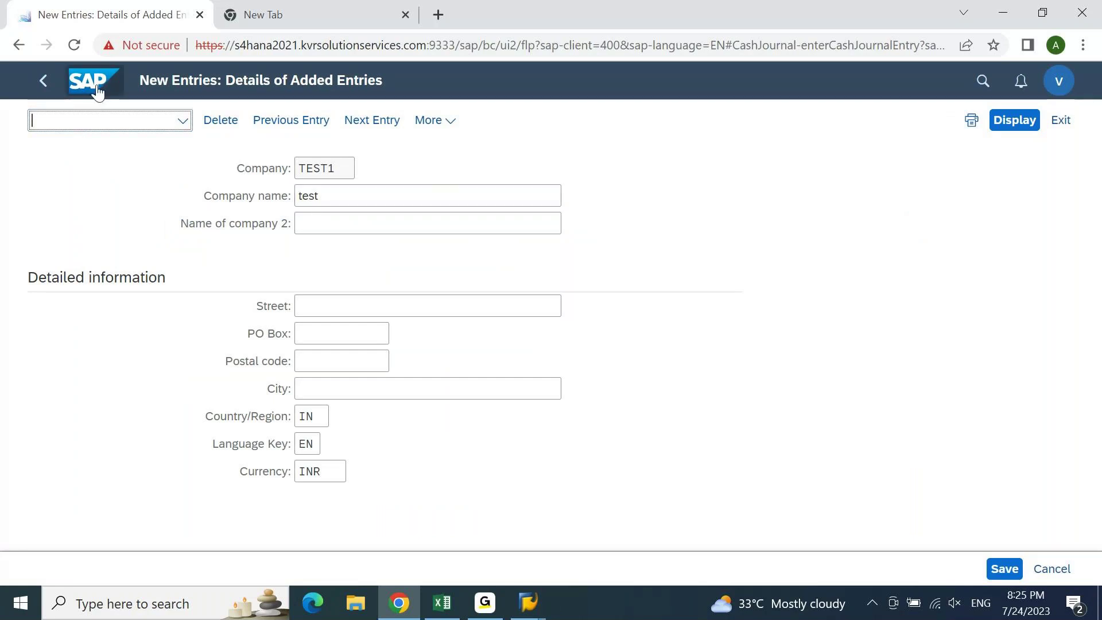
pyautogui.click(43, 84)
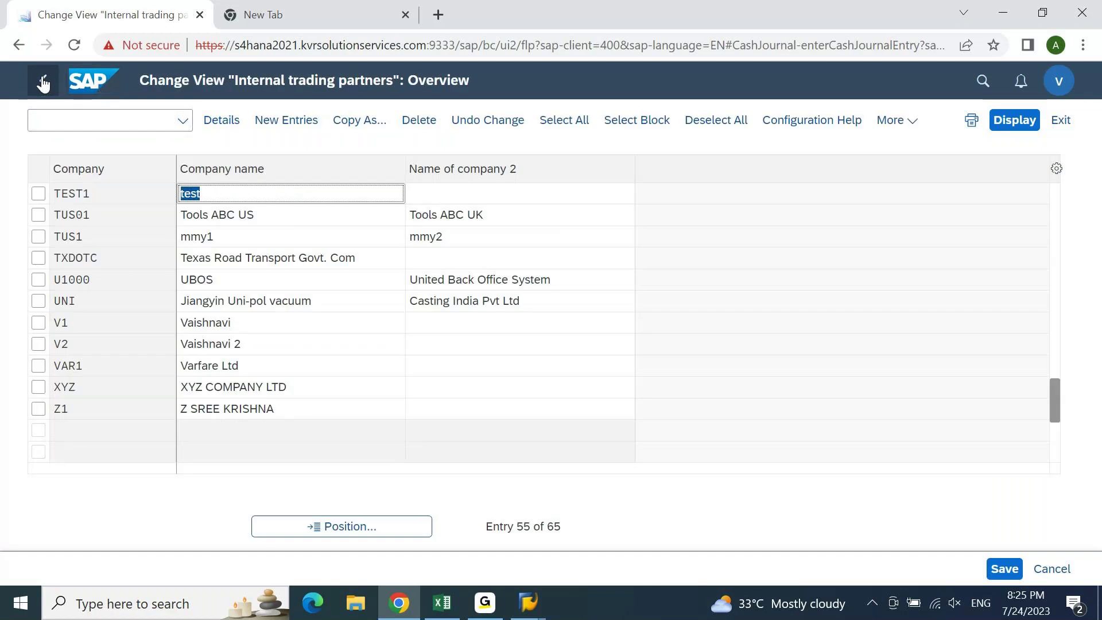
pyautogui.click(43, 83)
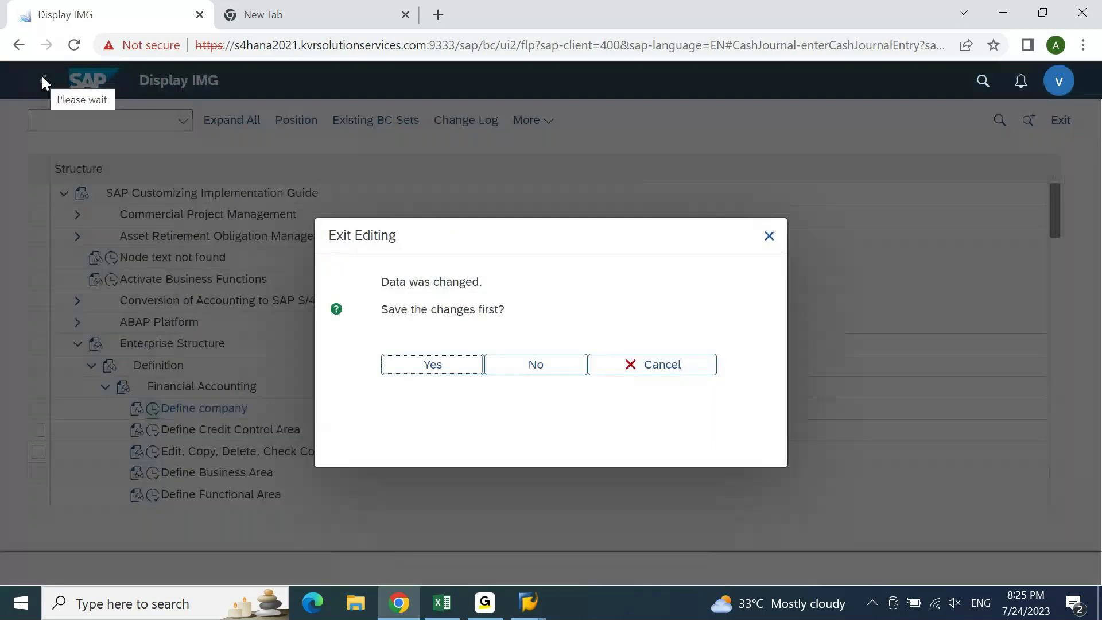
pyautogui.press('Tab')
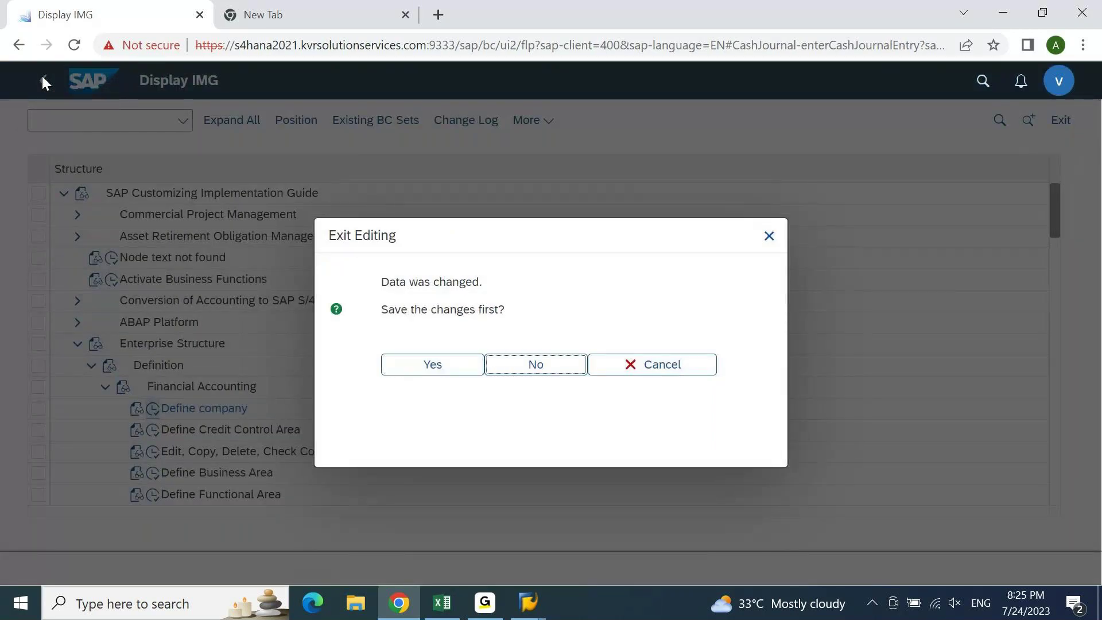
pyautogui.press('Return')
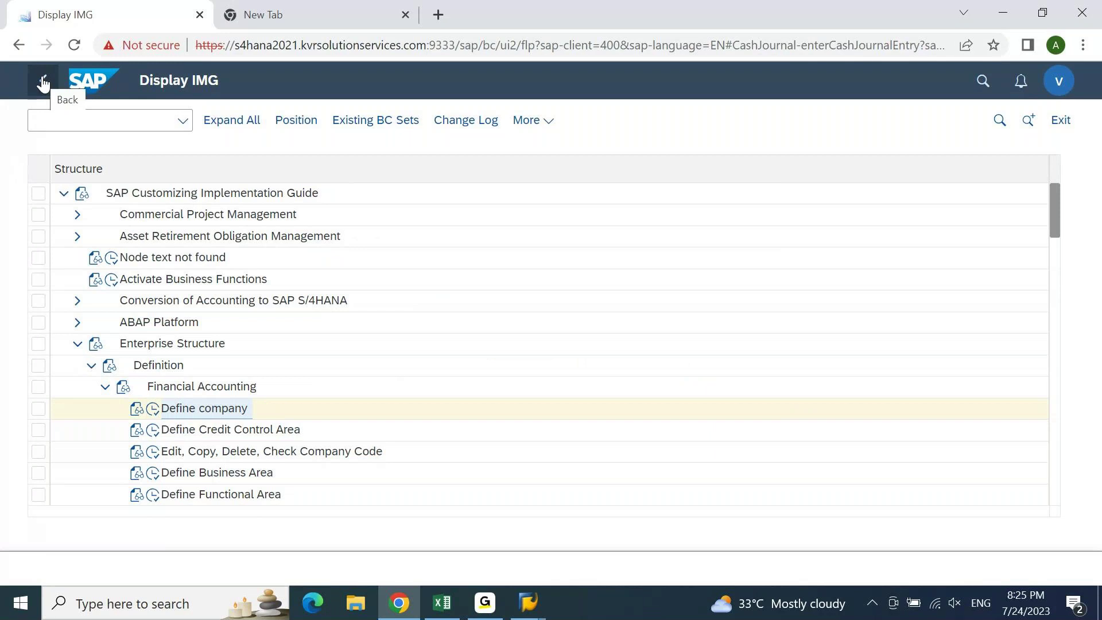
pyautogui.click(43, 83)
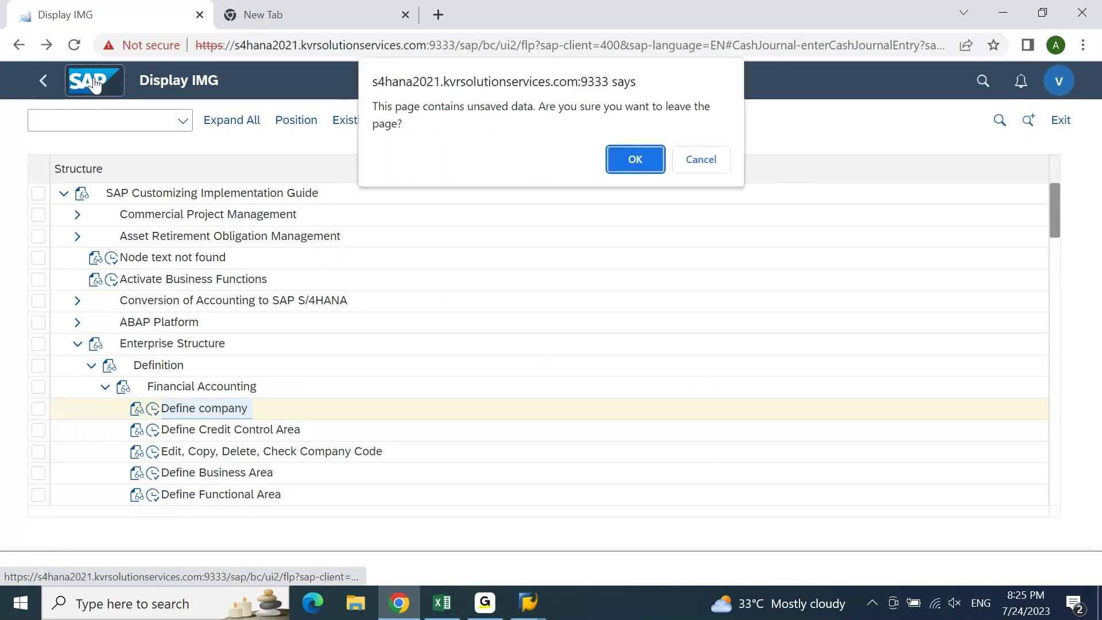
pyautogui.press('Return')
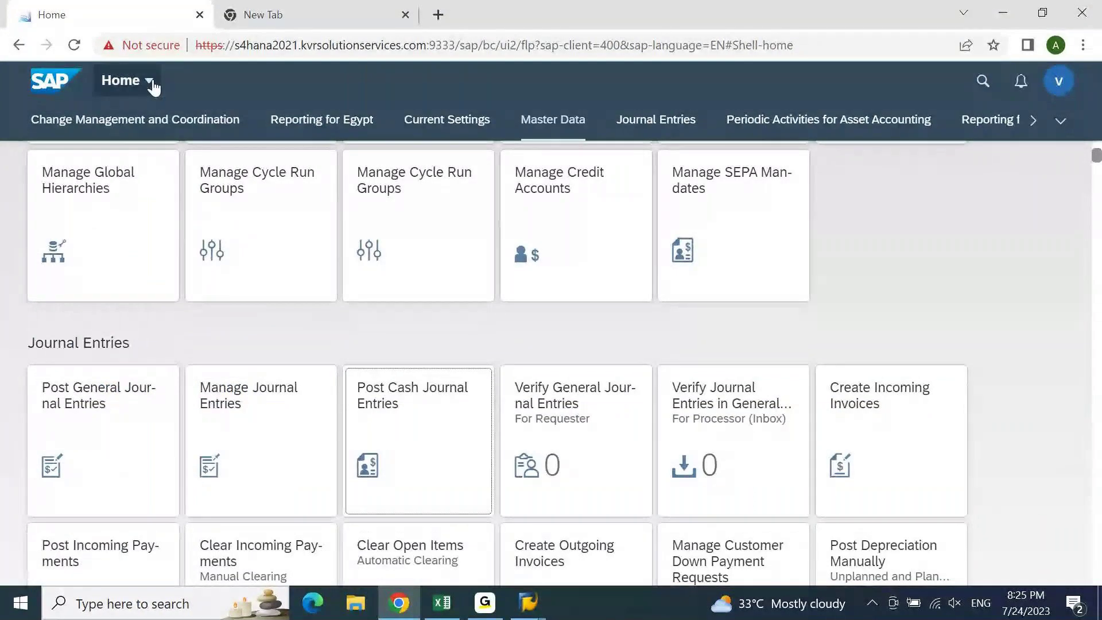
# - Open the Fiori all-apps navigation panel, then switch to the SAP GUI Display IMG window
pyautogui.click(150, 81)
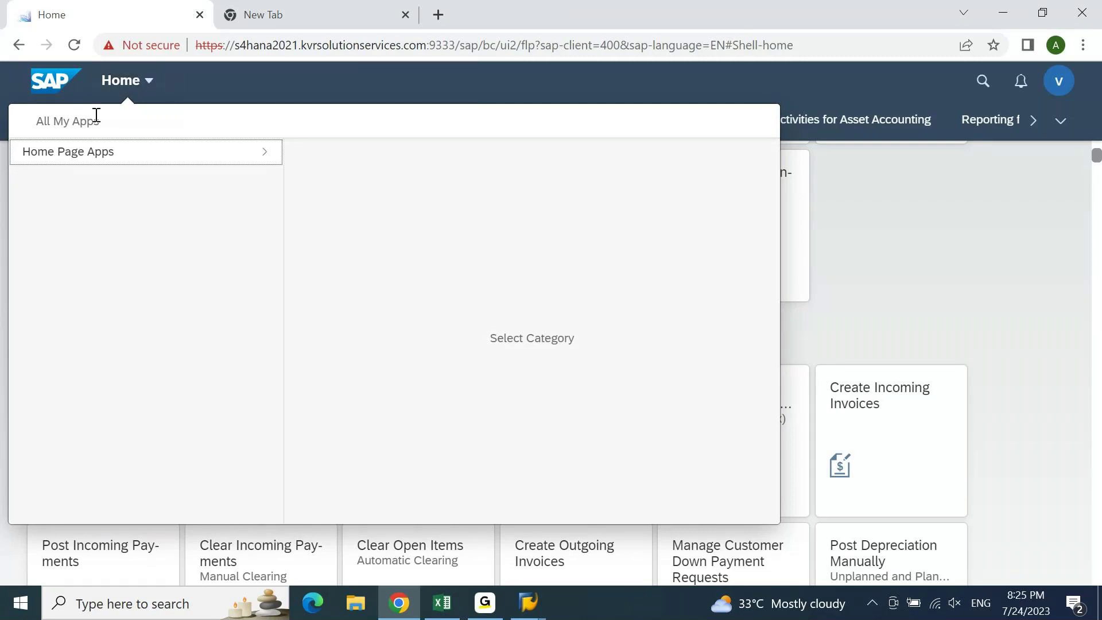
pyautogui.click(56, 92)
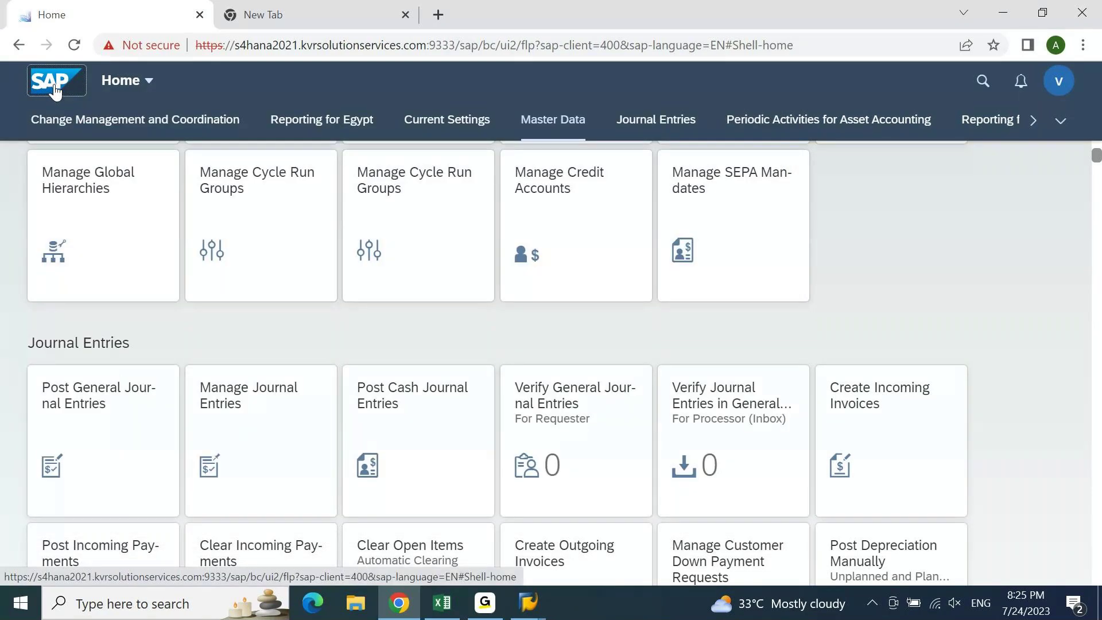
pyautogui.click(143, 82)
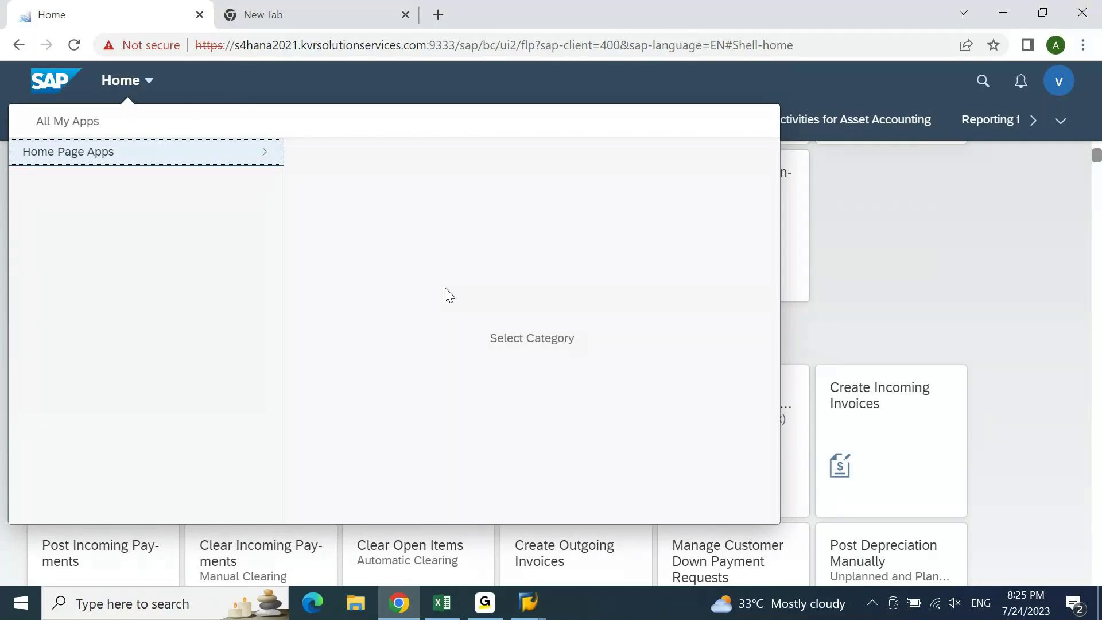
pyautogui.moveTo(528, 603)
pyautogui.click(583, 556)
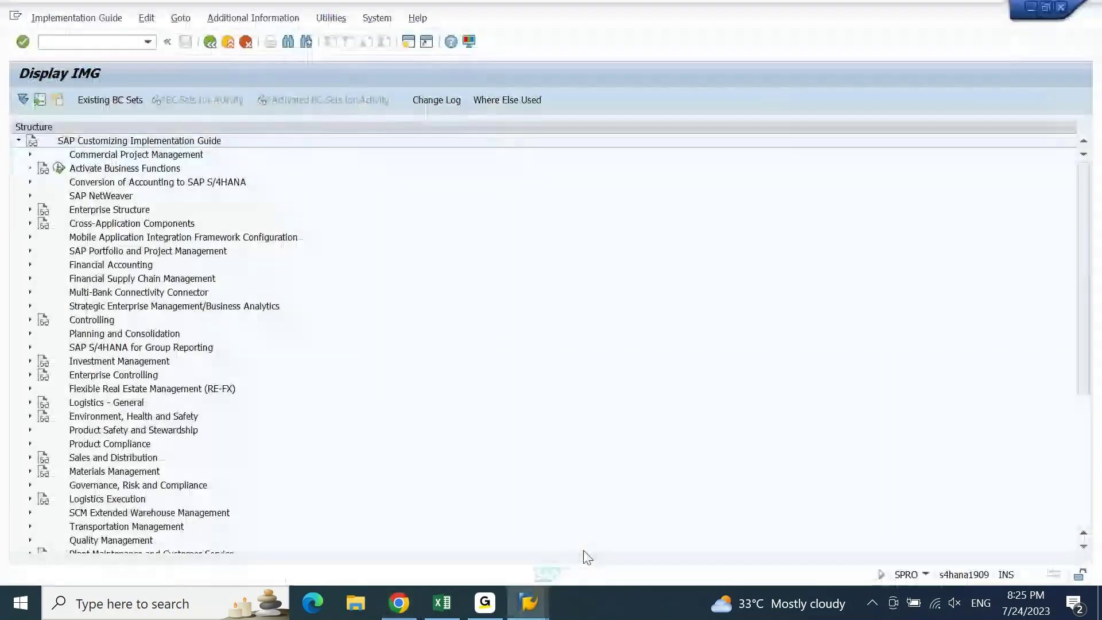
# - Exit the Display IMG guide in SAP GUI twice, back toward the Easy Access menu
pyautogui.click(228, 42)
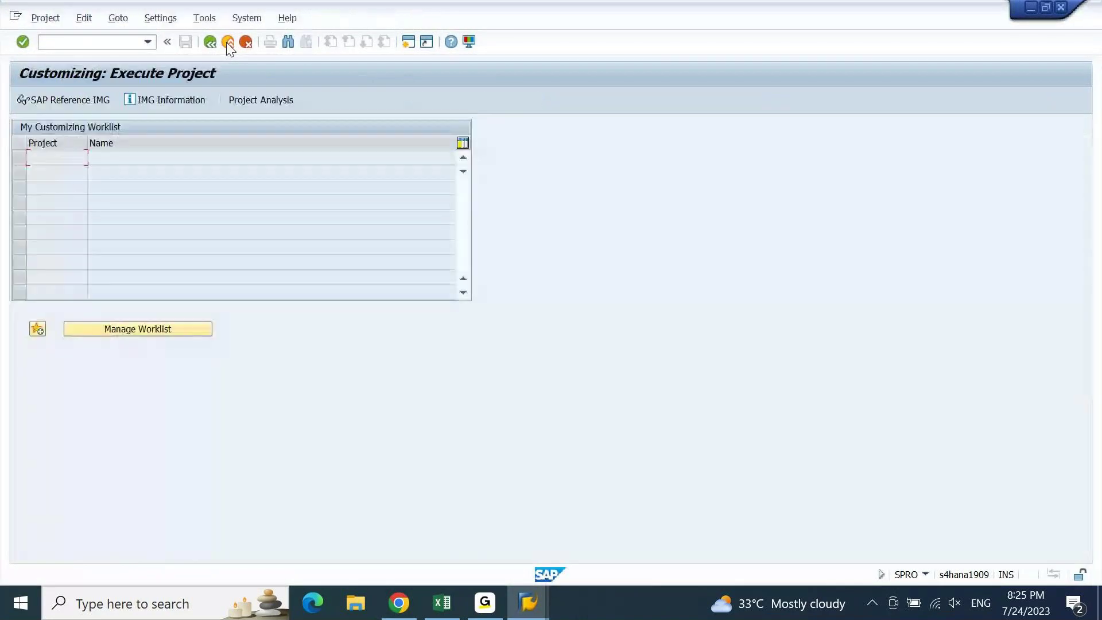
pyautogui.click(227, 43)
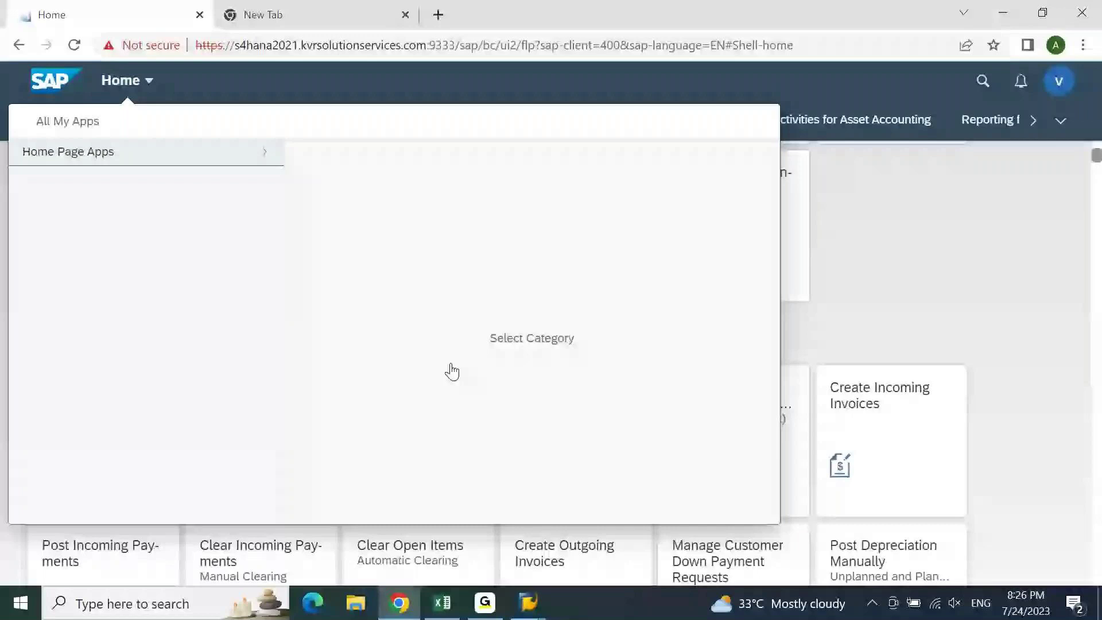
# - Expand the Home Page Apps groups, view the Current Settings apps, and close the panel
pyautogui.click(270, 158)
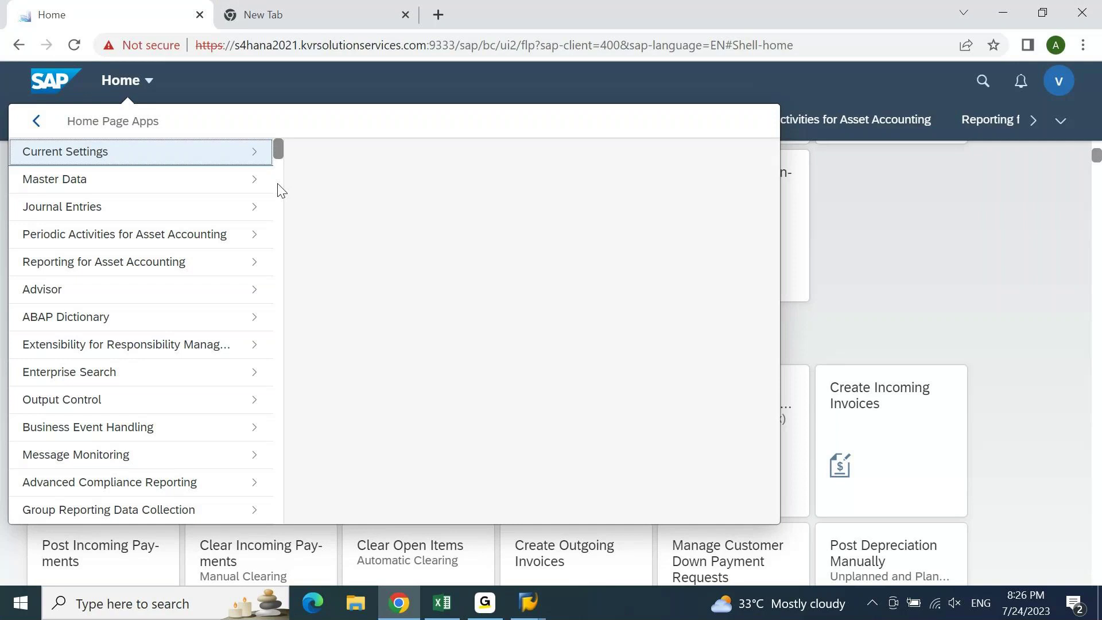
pyautogui.click(279, 184)
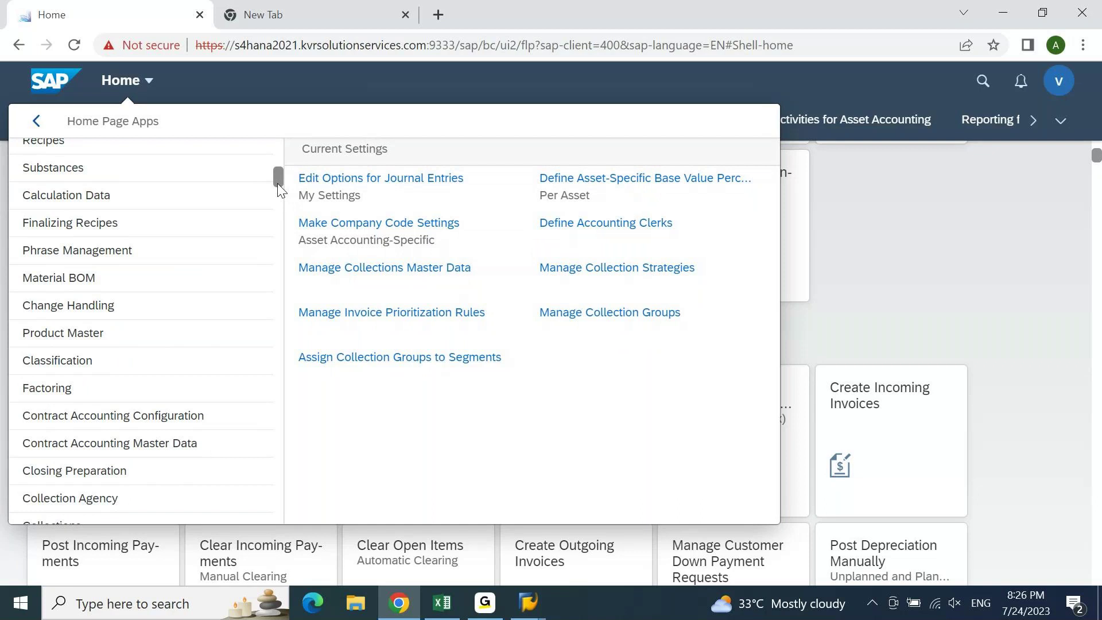
pyautogui.click(1036, 299)
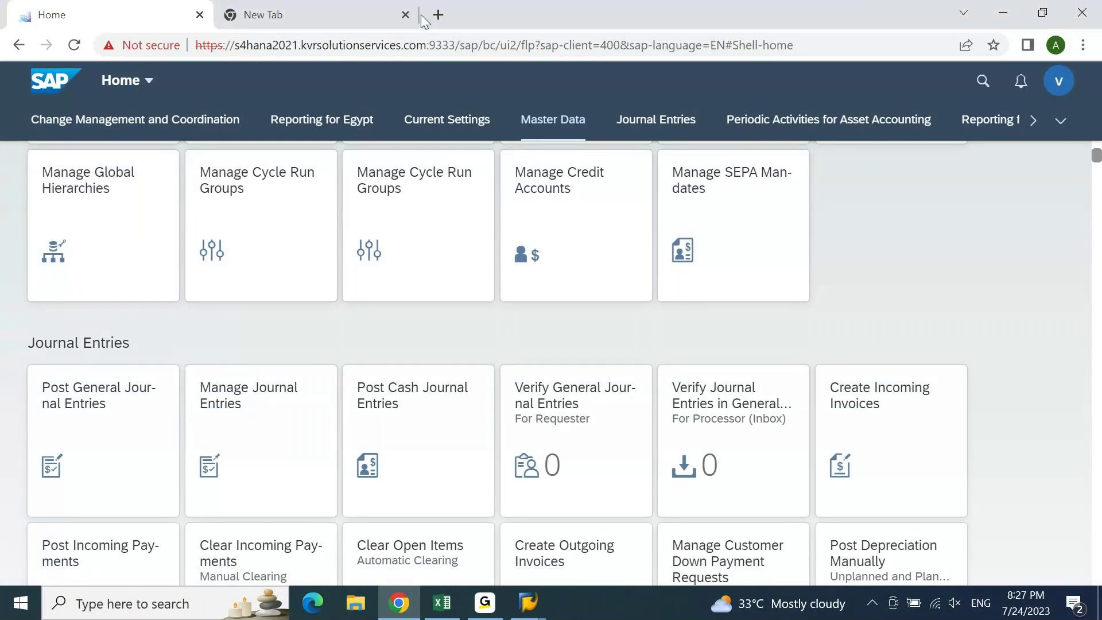
pyautogui.click(1061, 83)
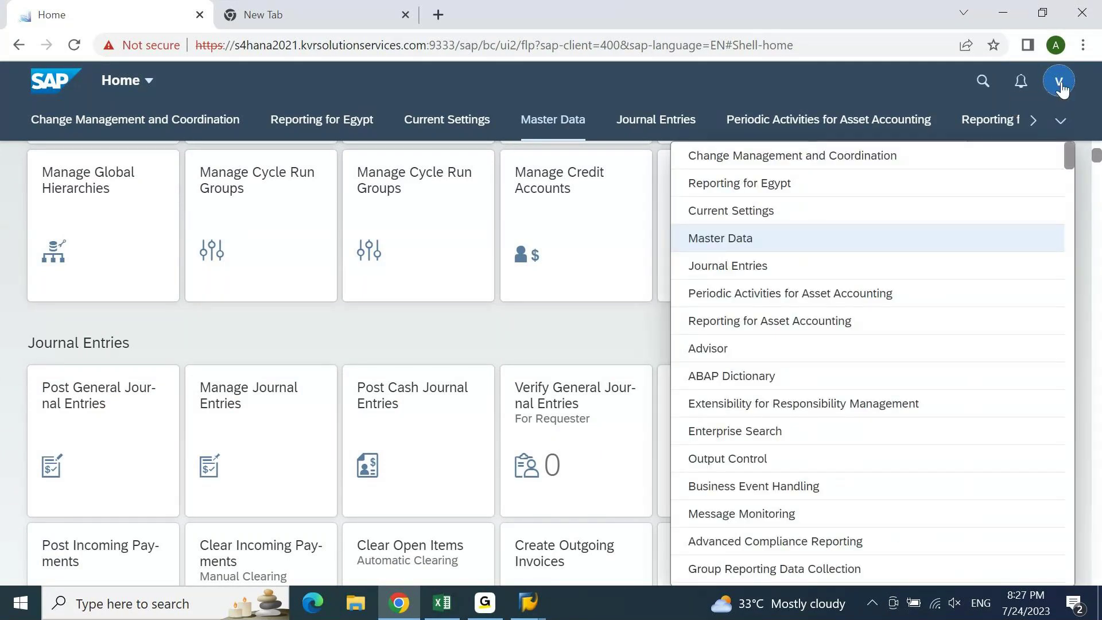
pyautogui.click(1061, 86)
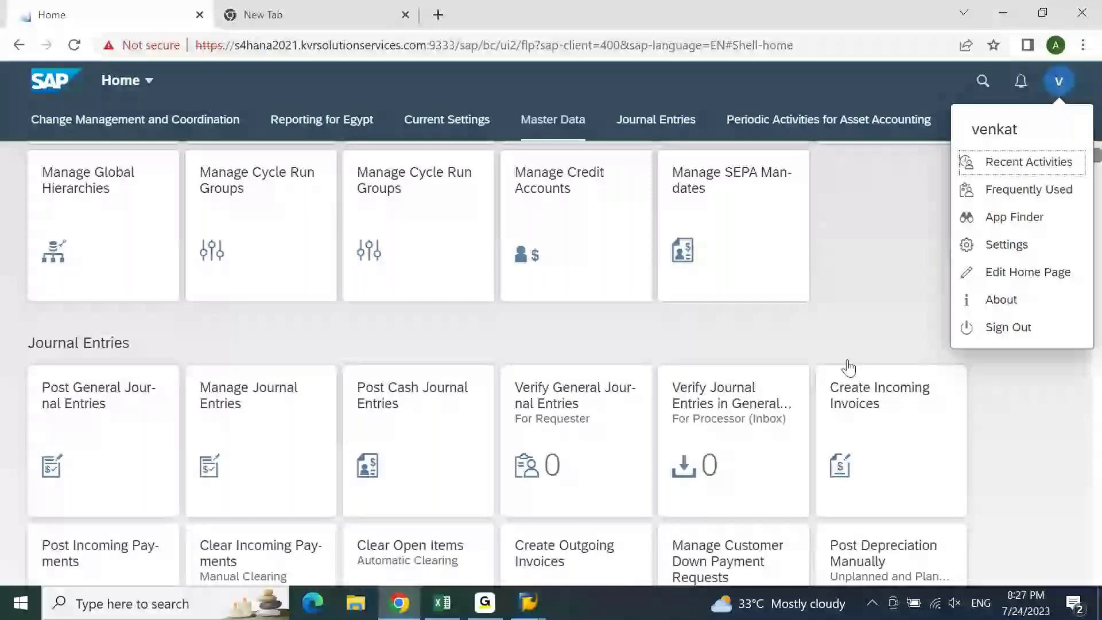
pyautogui.click(148, 83)
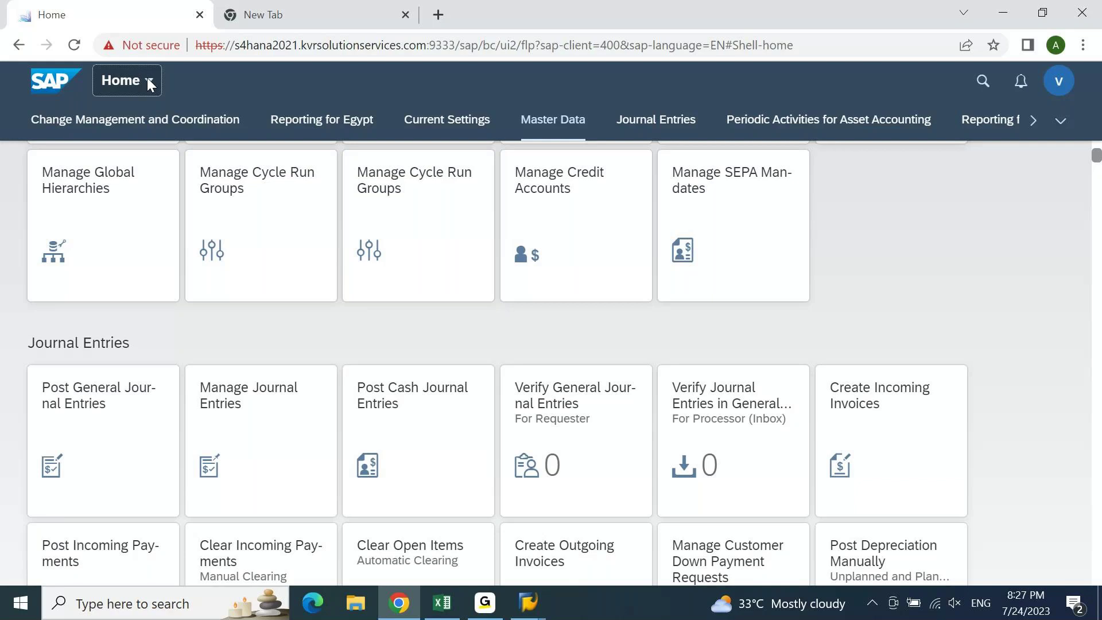
# - Log on to the 1909 Fiori system in the second tab with the user name and password
pyautogui.click(263, 15)
pyautogui.click(253, 79)
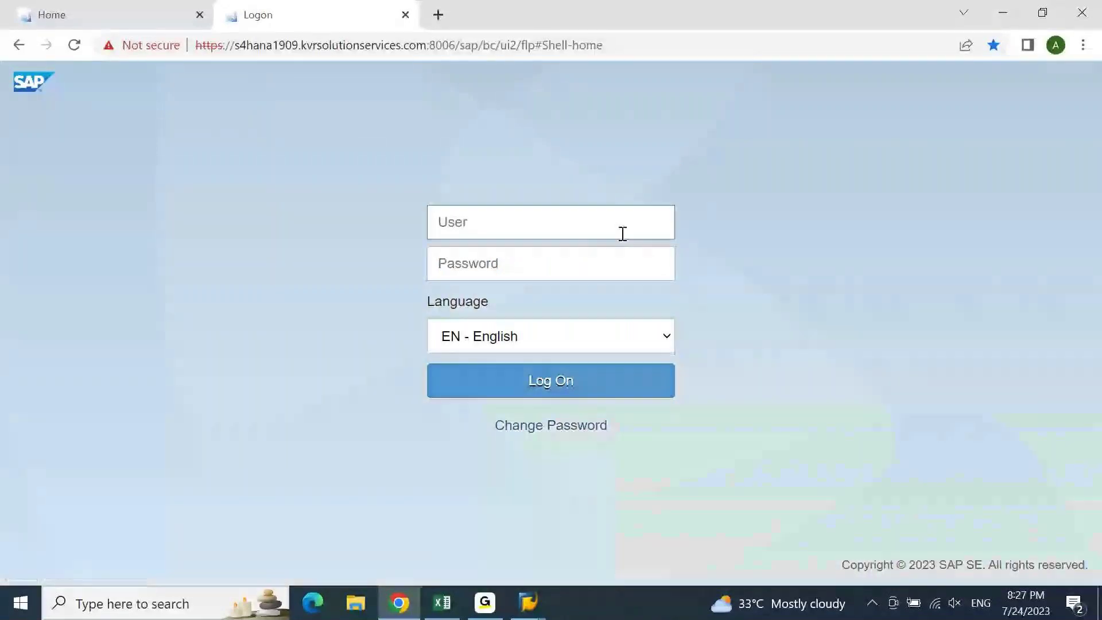
pyautogui.click(623, 234)
pyautogui.write('ajay')
pyautogui.press('Tab')
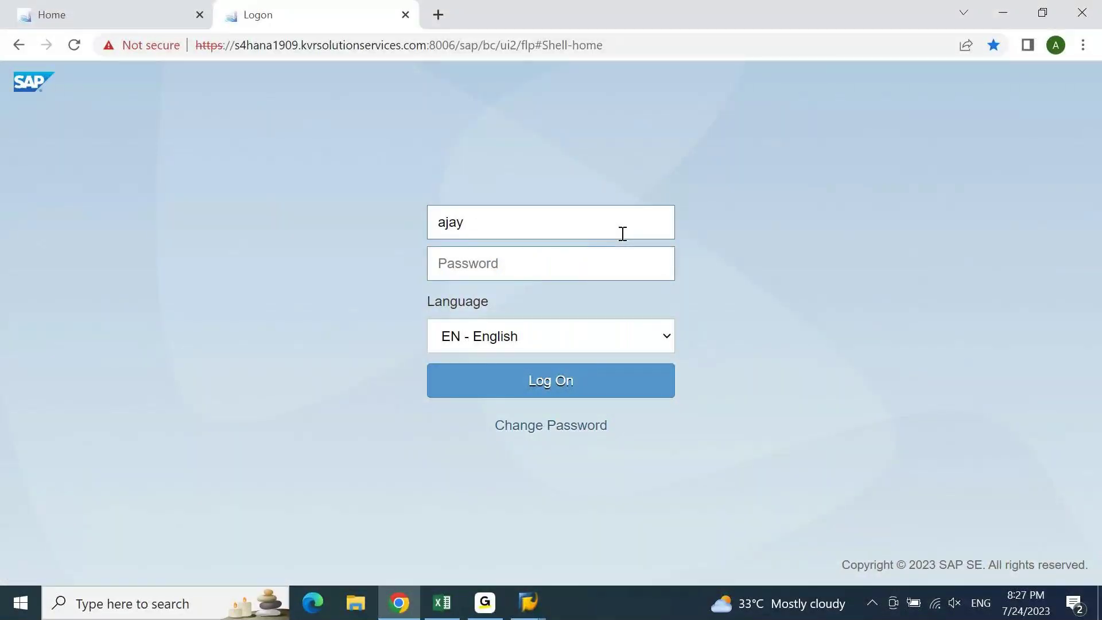
pyautogui.write('•••••••••••')
pyautogui.press('Return')
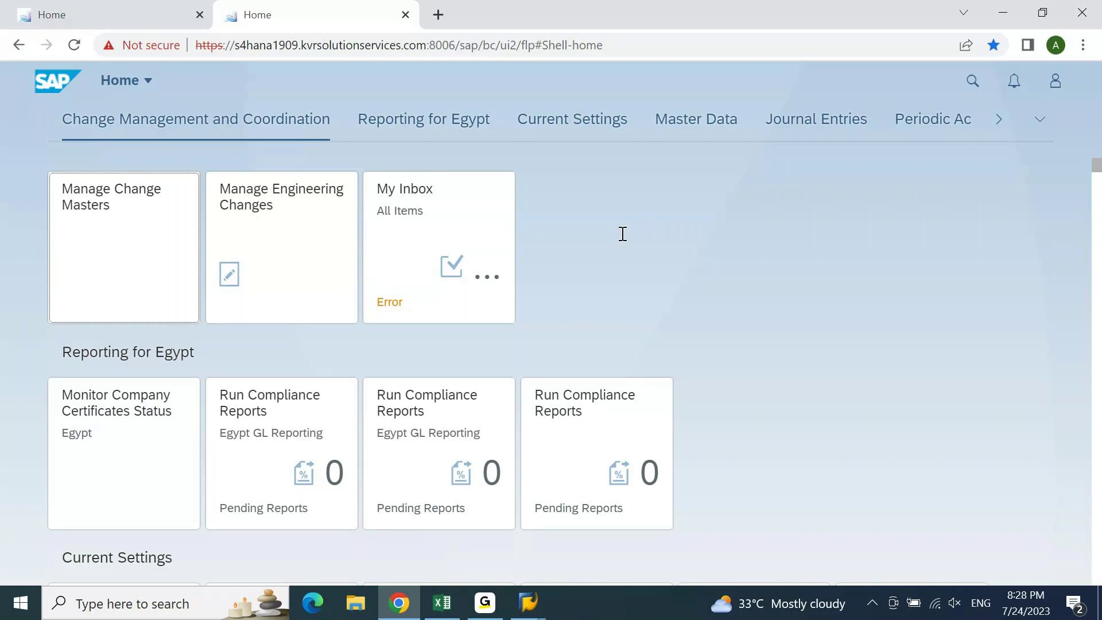
# - View All My Apps in the 1909 system, then return to the 2021 launchpad tab
pyautogui.click(147, 82)
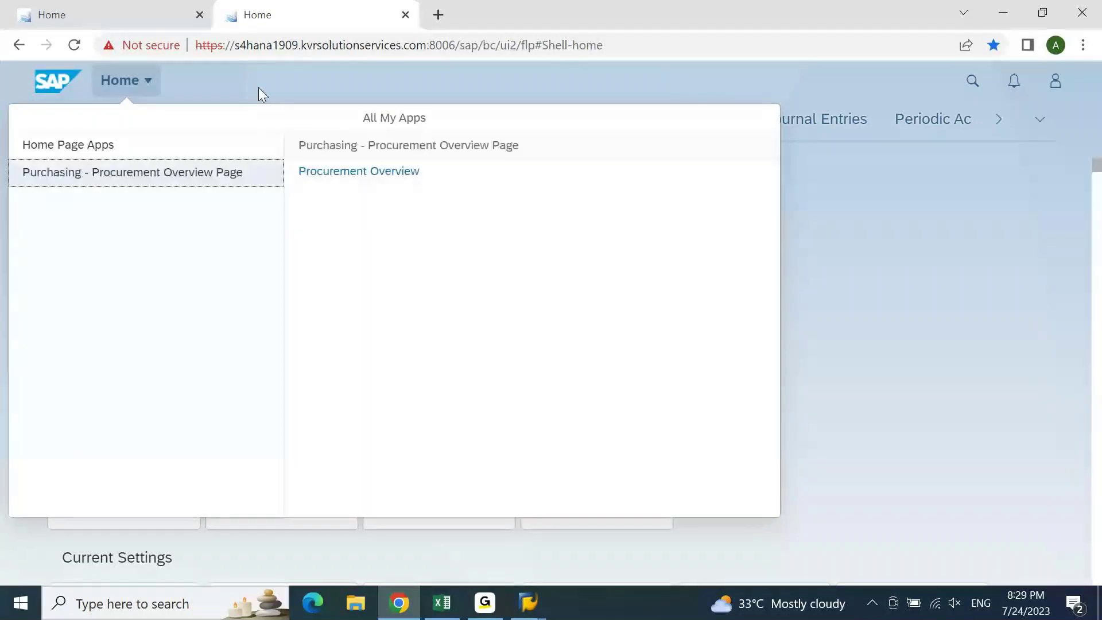
pyautogui.click(121, 15)
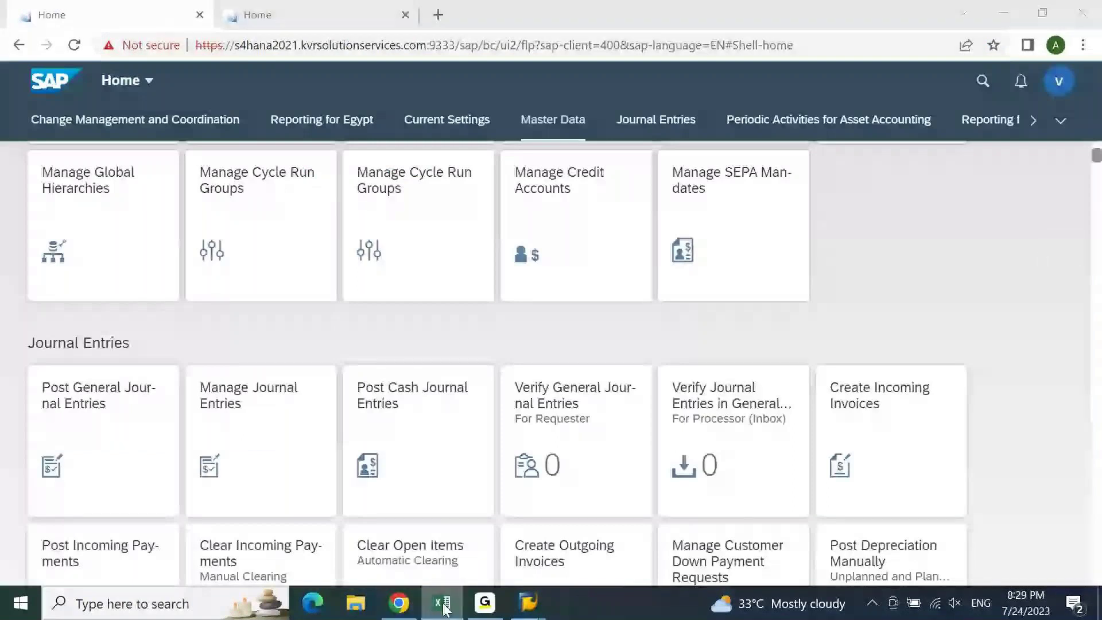
# - Switch to the FICO 9 PM IST Excel notes and move between cells A890 and C890
pyautogui.hotkey('alt', 'Tab')
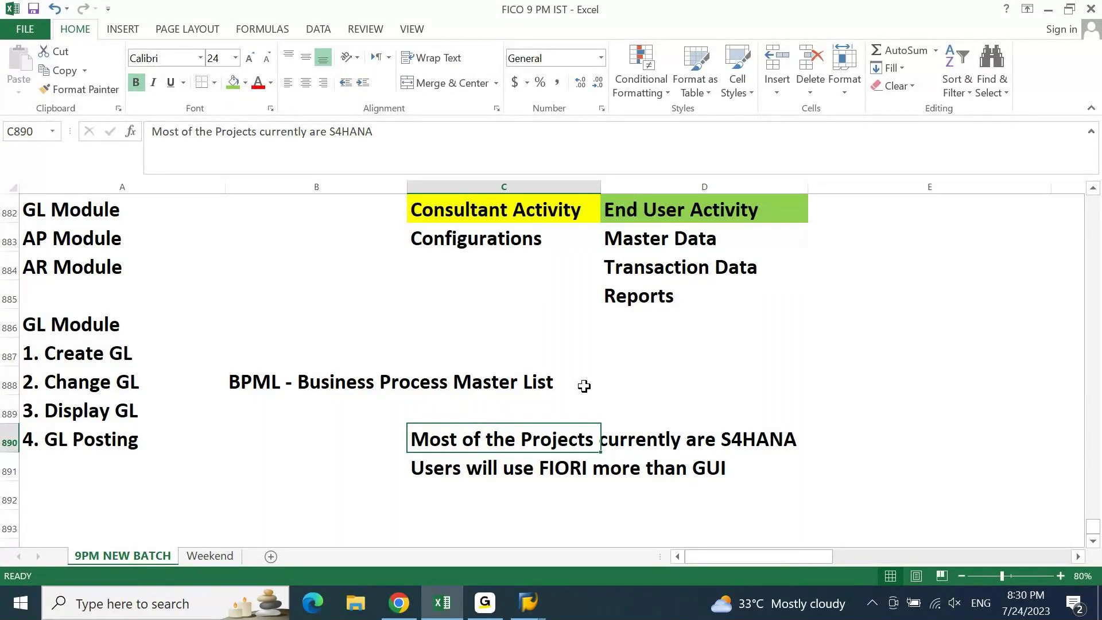
pyautogui.press('Left')
pyautogui.press('Left')
pyautogui.press('Right')
pyautogui.press('Right')
pyautogui.hotkey('ctrl', 'Down')
pyautogui.hotkey('ctrl', 'Down')
pyautogui.hotkey('ctrl', 'Up')
pyautogui.press('Up')
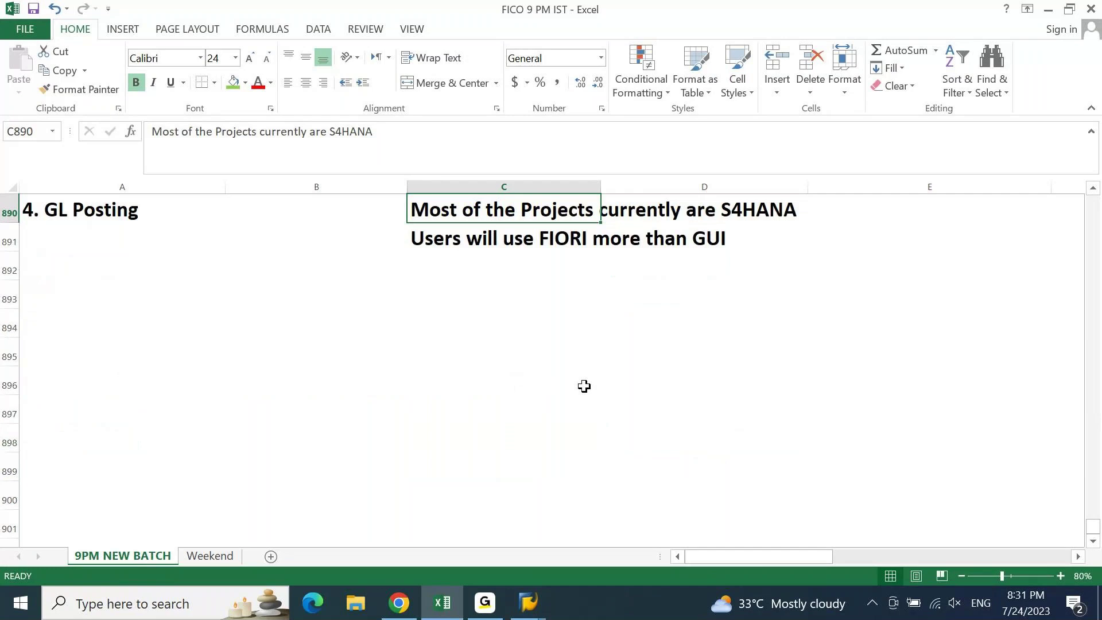
pyautogui.press('Down')
pyautogui.press('Down')
pyautogui.press('Down')
pyautogui.press('Home')
pyautogui.write('Us')
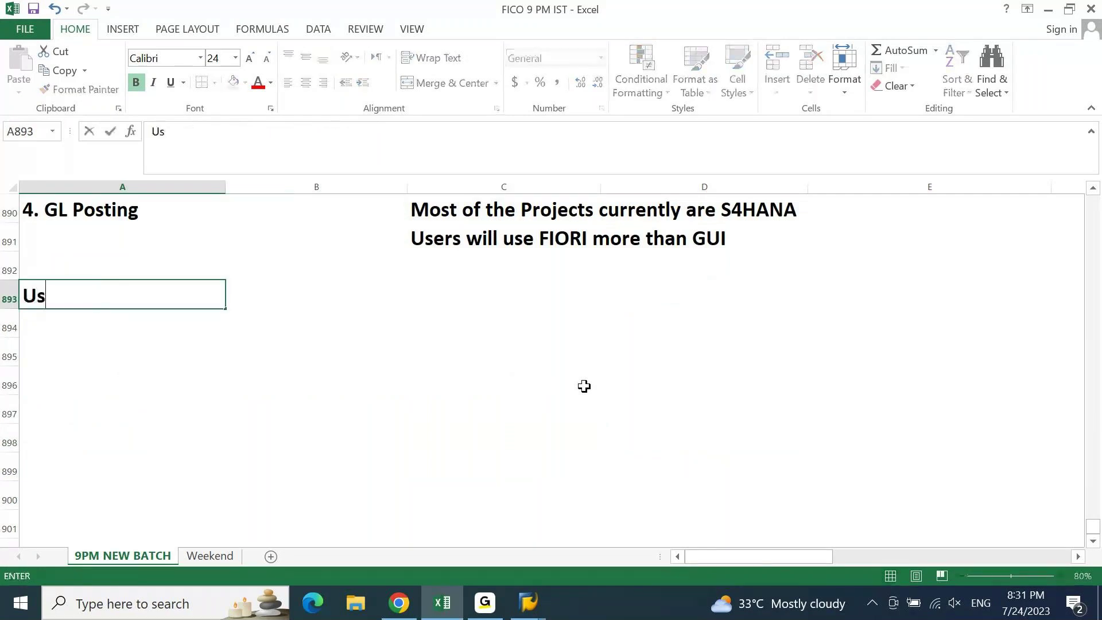
pyautogui.write('er Roles and A')
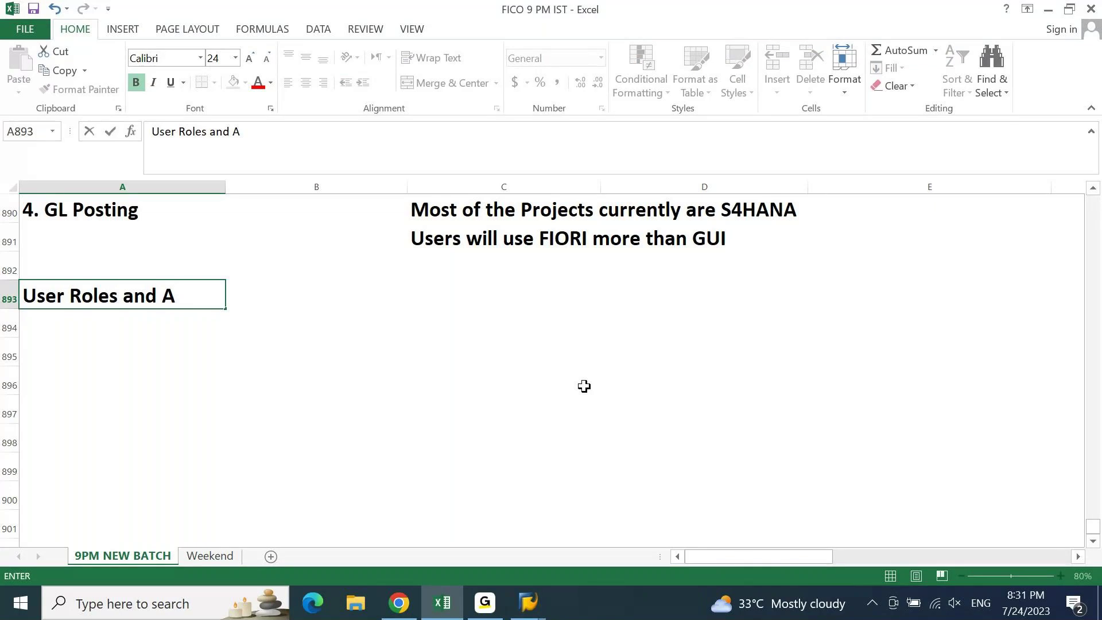
pyautogui.write('uthoriza')
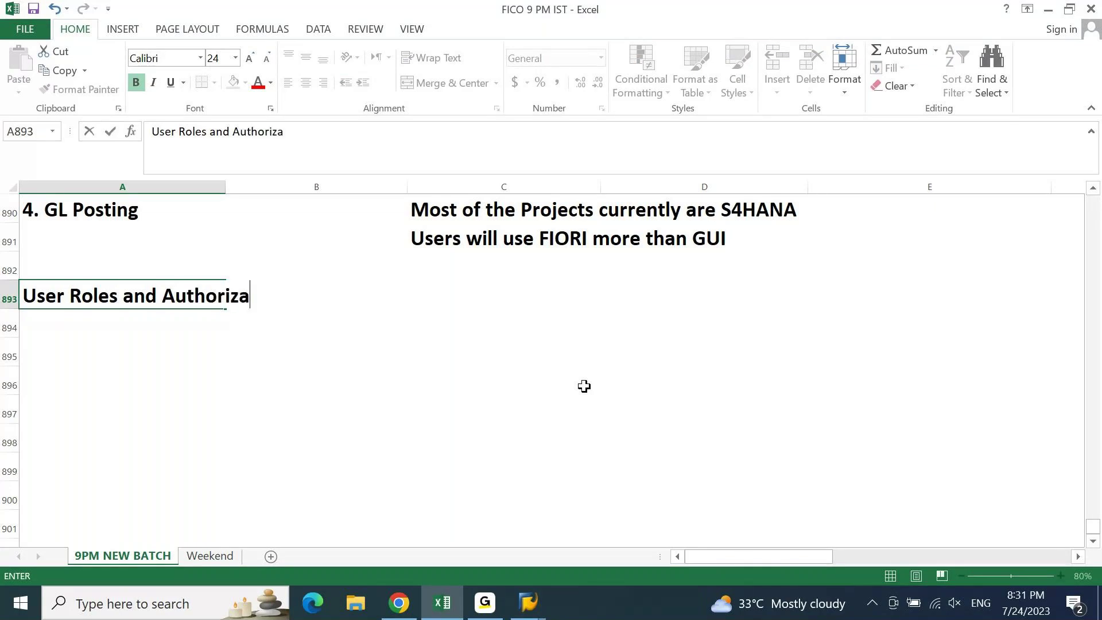
pyautogui.write('tions')
pyautogui.press('Return')
pyautogui.press('Up')
pyautogui.hotkey('shift', 'Right')
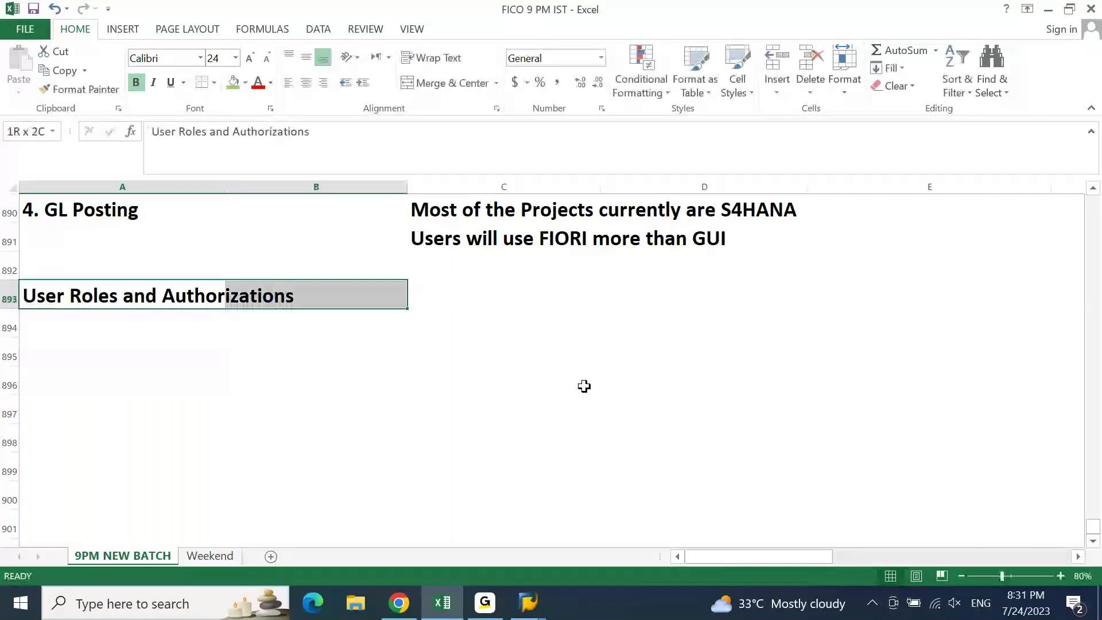
pyautogui.click(240, 90)
pyautogui.click(448, 83)
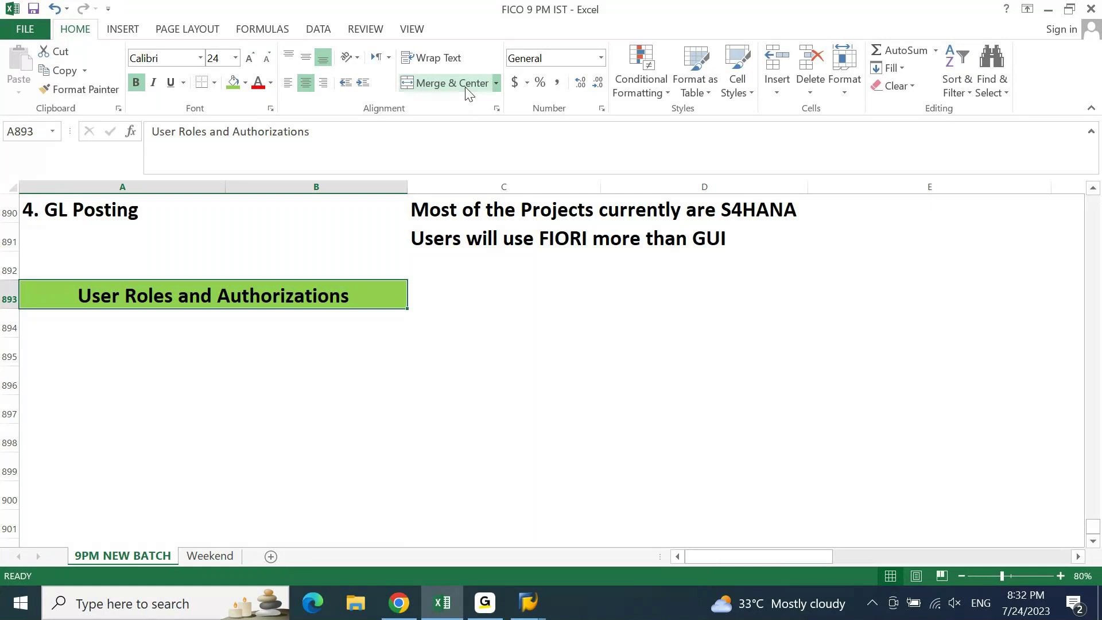
pyautogui.press('Down')
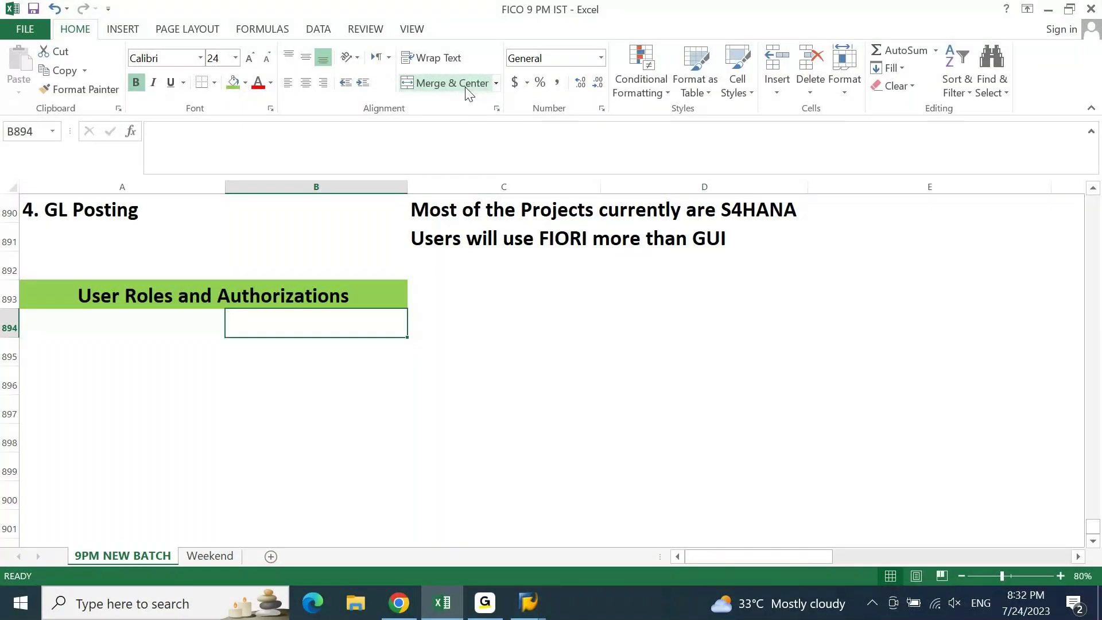
pyautogui.press('Left')
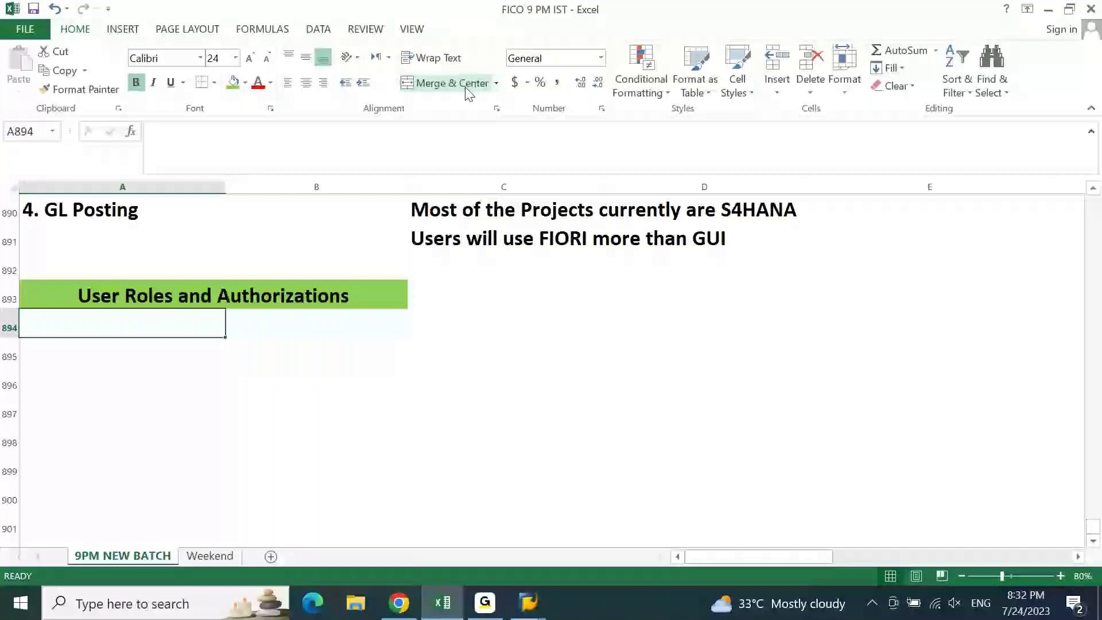
# - Enter ECC and S4HANA as column headings in row 894
pyautogui.write('ECC')
pyautogui.press('Tab')
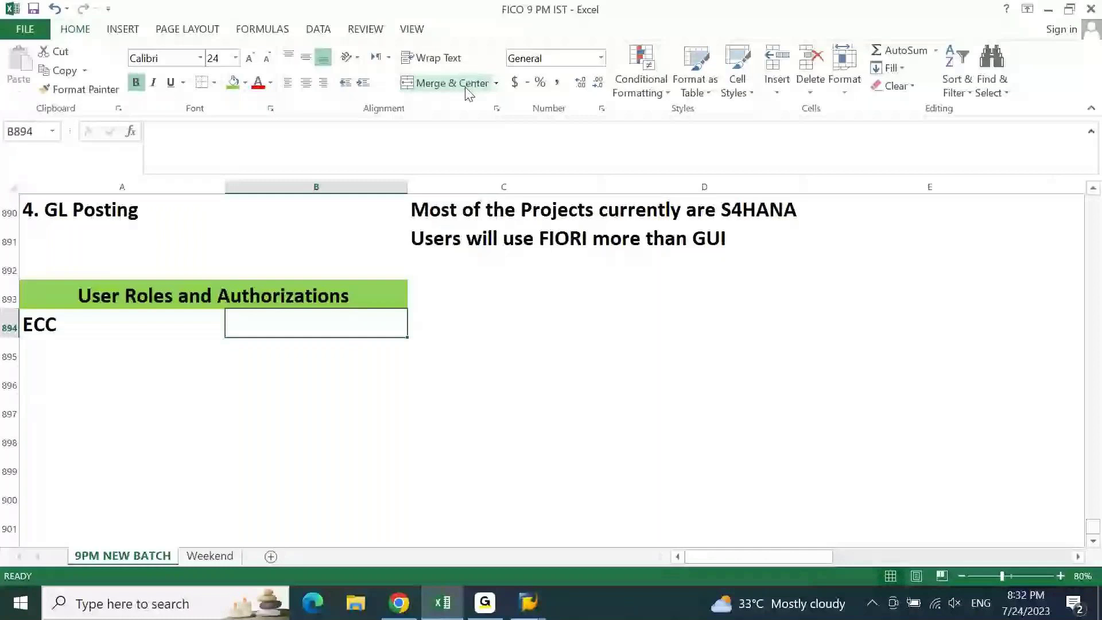
pyautogui.write('S4HANA')
pyautogui.hotkey('shift', 'Tab')
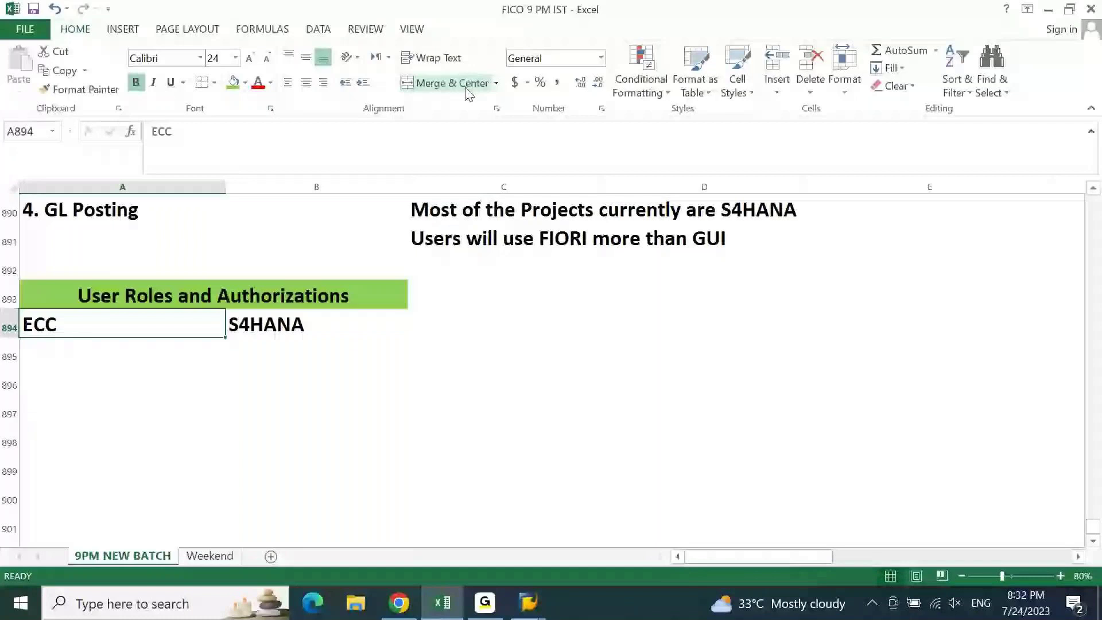
# - Fill the ECC heading yellow and S4HANA orange, then type Backend Roles below ECC
pyautogui.click(245, 82)
pyautogui.click(272, 206)
pyautogui.press('Tab')
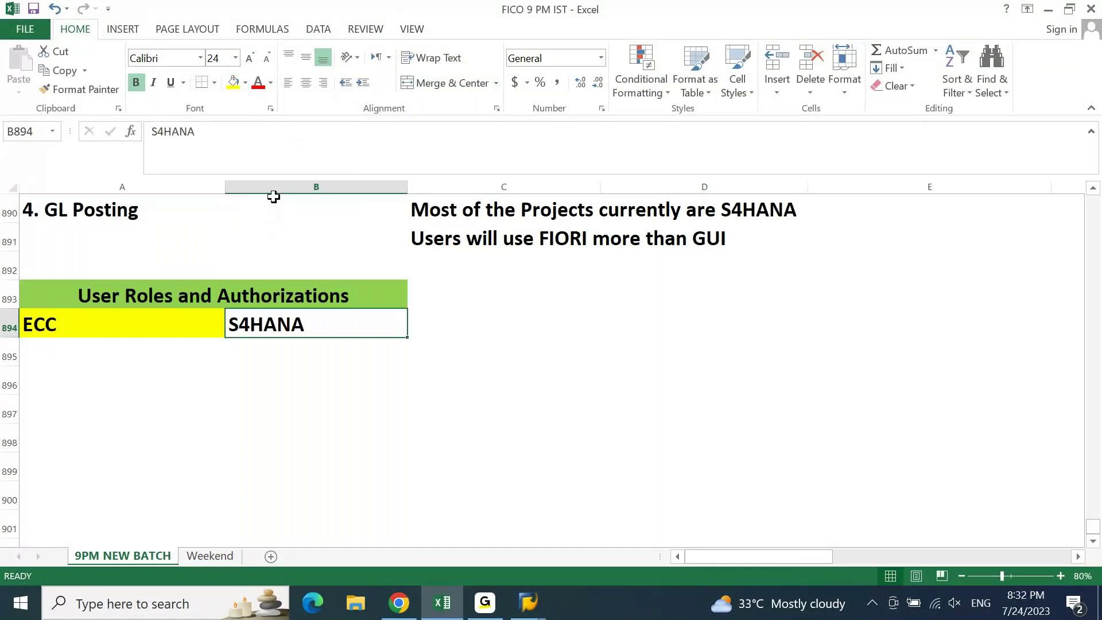
pyautogui.click(246, 83)
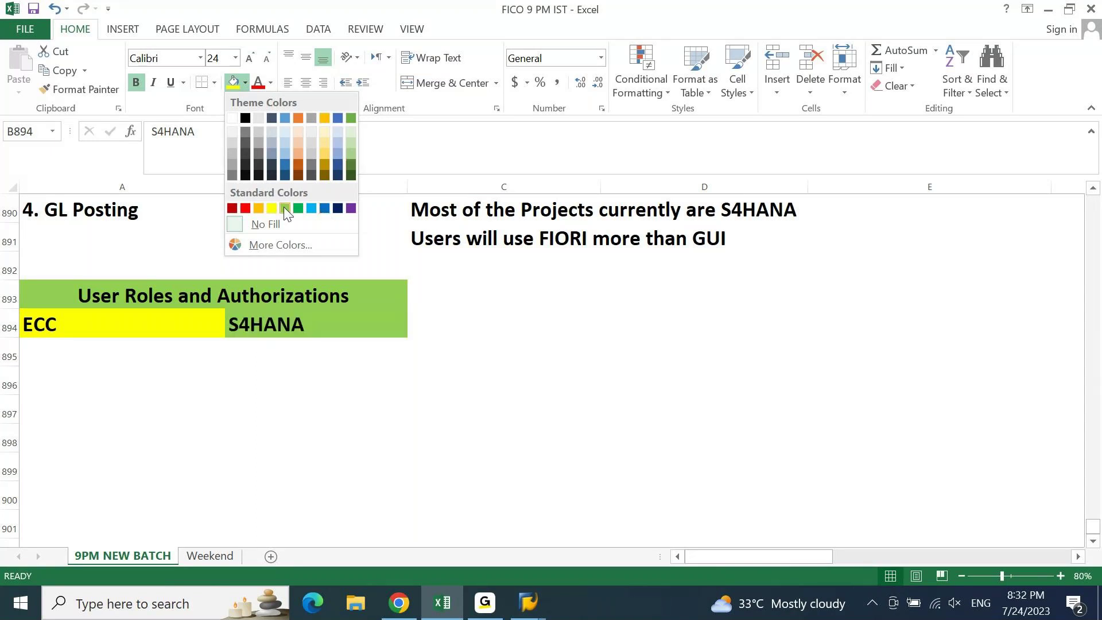
pyautogui.click(259, 208)
pyautogui.press('Return')
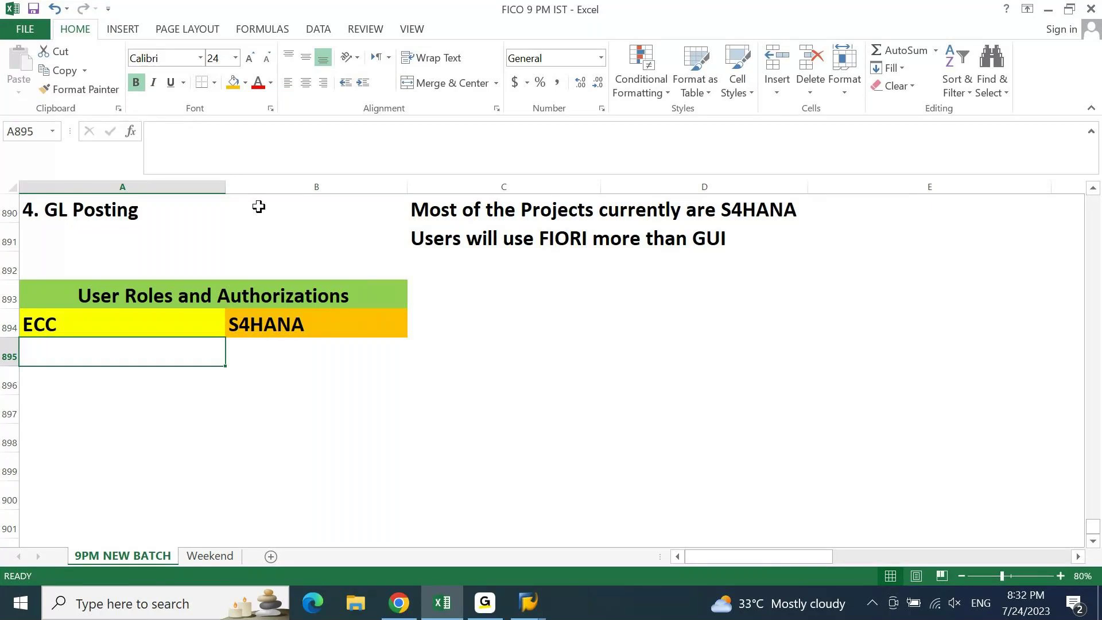
pyautogui.write('Backend ')
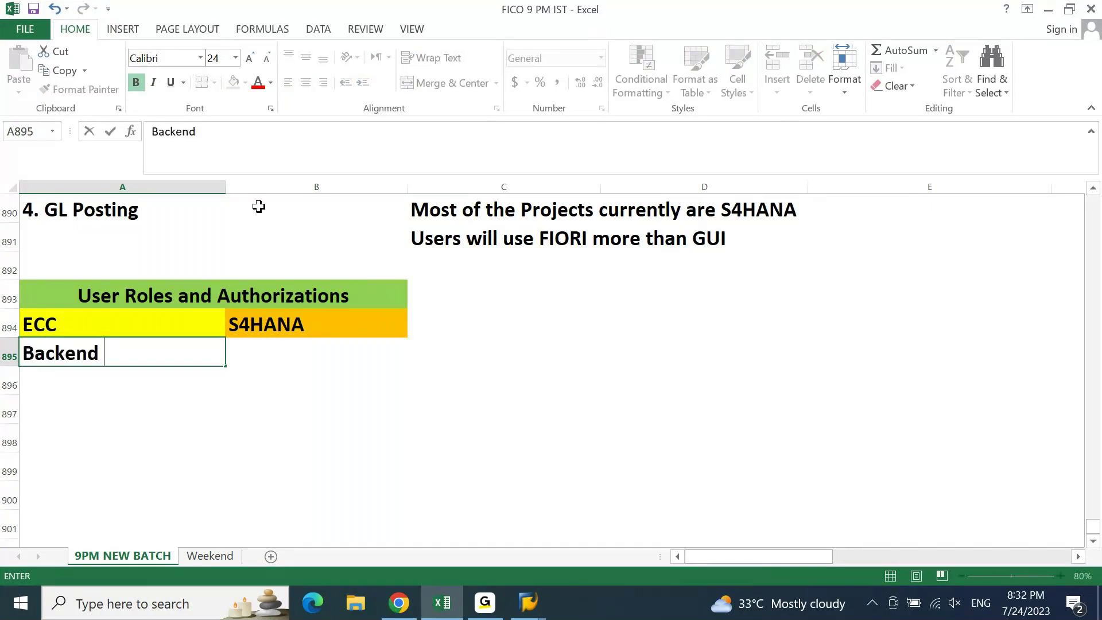
pyautogui.write('Roles')
# - Confirm Backend Roles under ECC, copy it under S4HANA, and add Frontend Roles below it
pyautogui.press('Return')
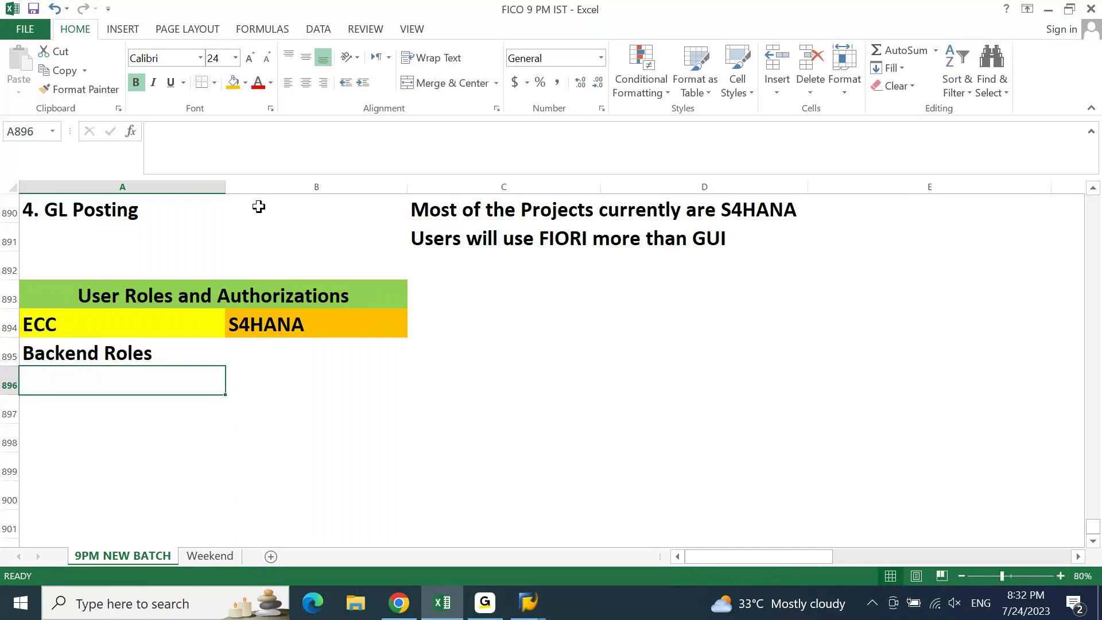
pyautogui.press('Up')
pyautogui.press('Right')
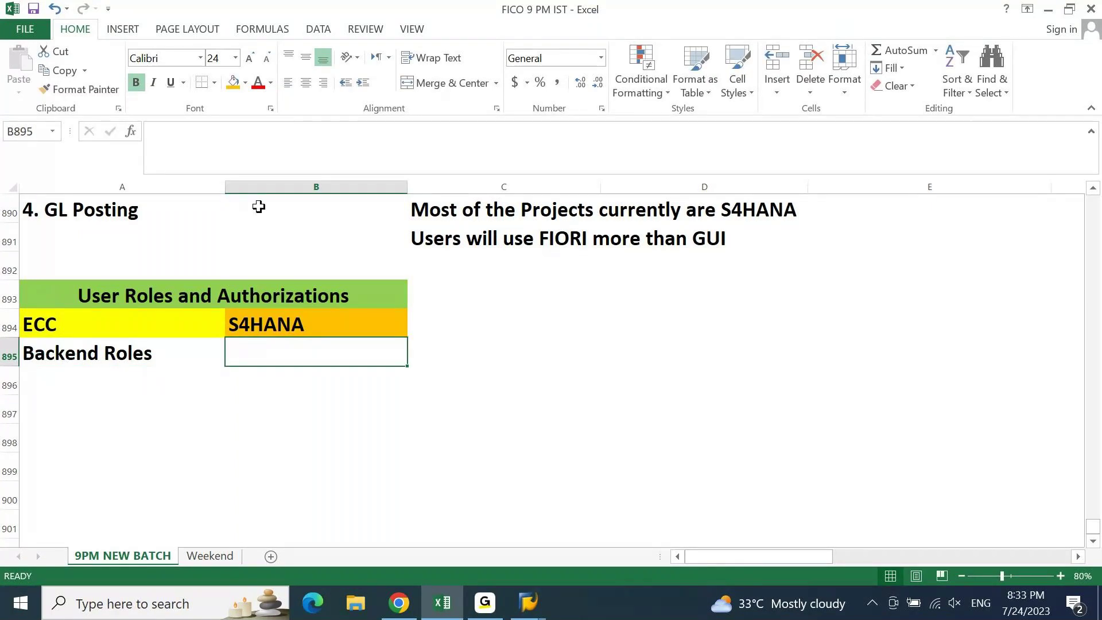
pyautogui.press('Left')
pyautogui.hotkey('ctrl', 'c')
pyautogui.press('Right')
pyautogui.hotkey('ctrl', 'v')
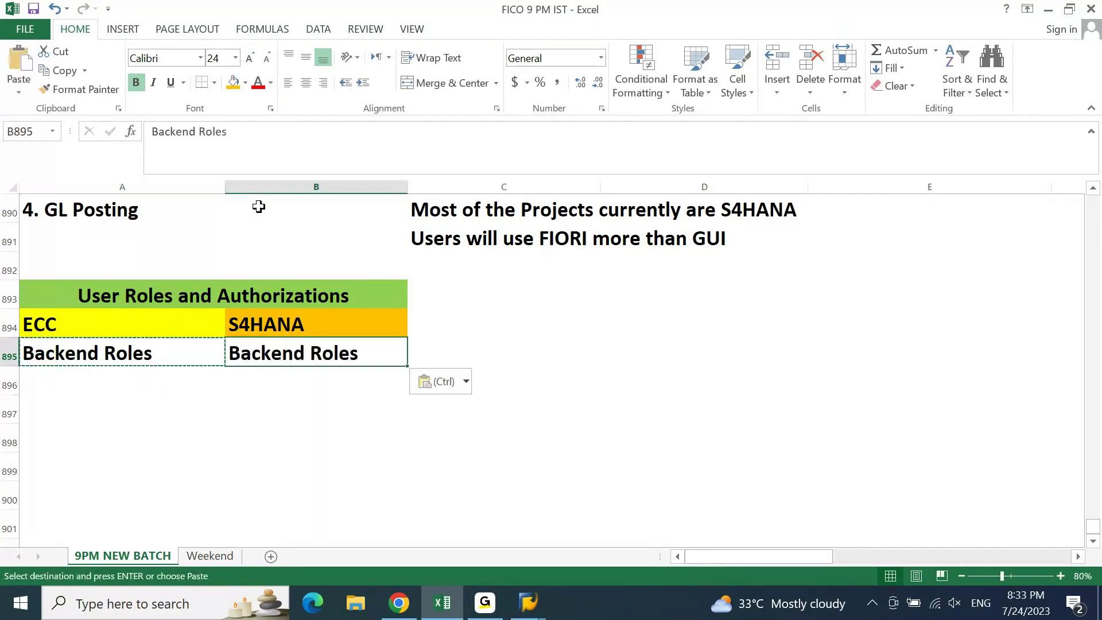
pyautogui.press('Down')
pyautogui.write('Front')
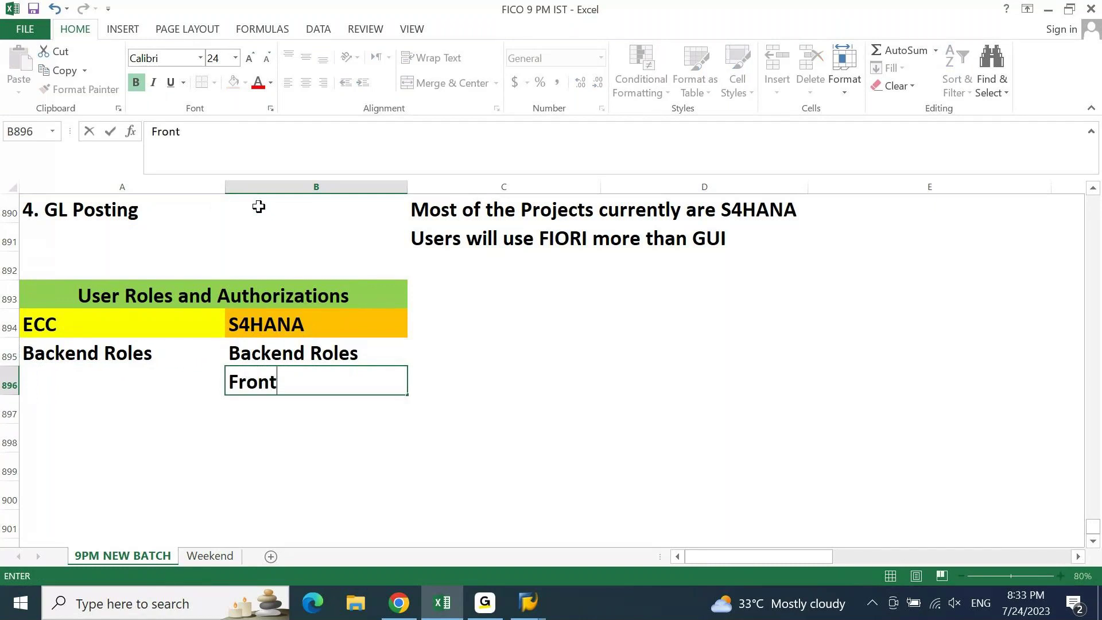
pyautogui.write('end Roles')
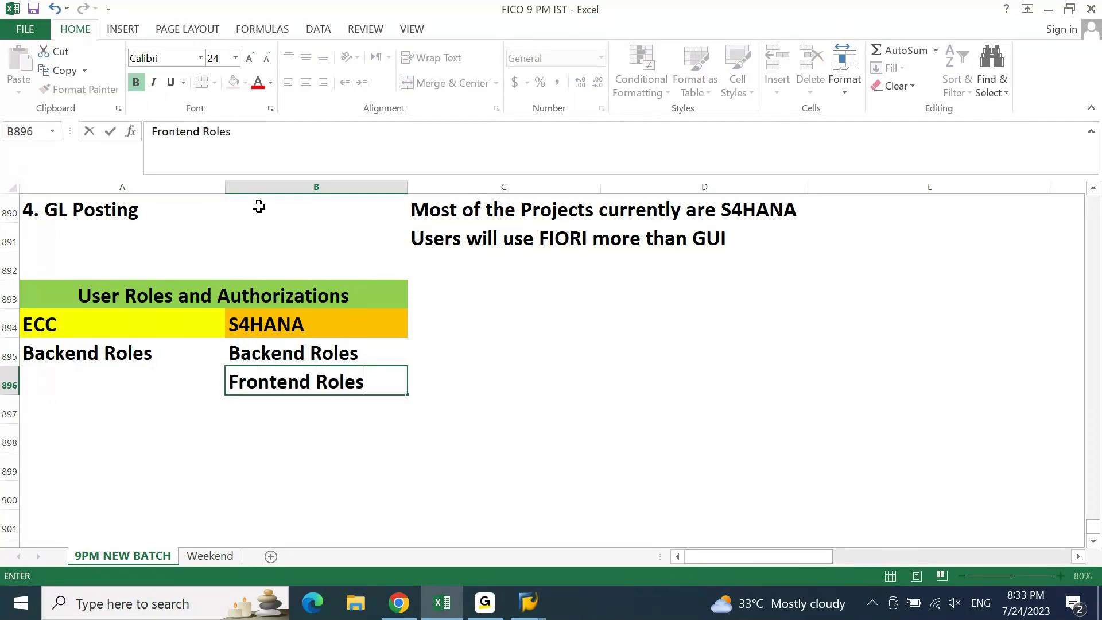
pyautogui.press('Return')
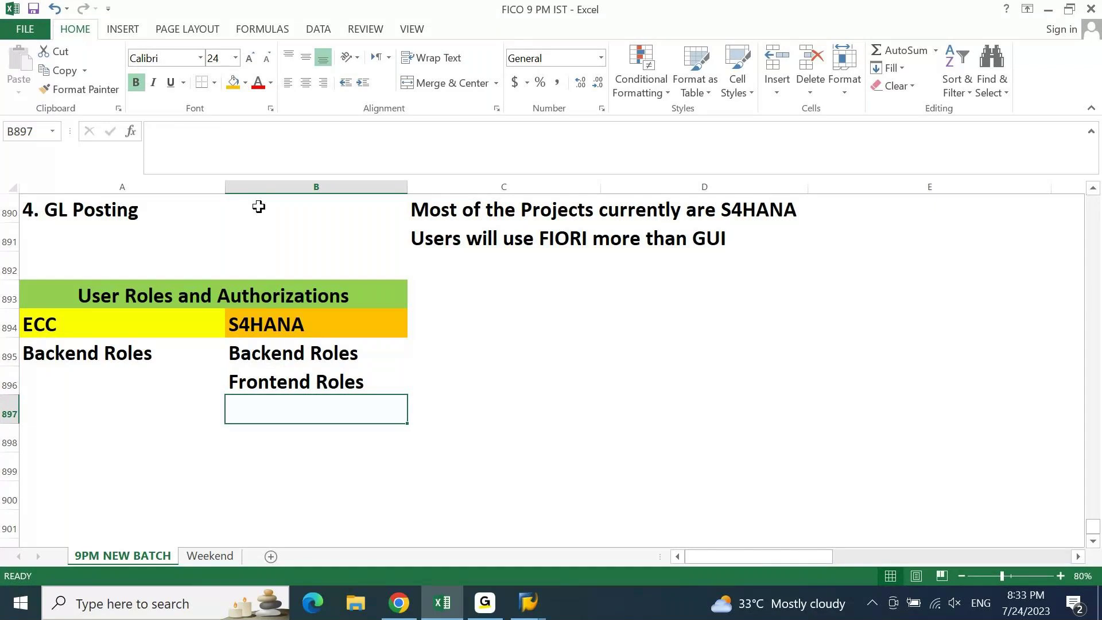
# - Start a USER list in D896, entering GUI below it in D897
pyautogui.press('Right')
pyautogui.press('Right')
pyautogui.press('Up')
pyautogui.write('US')
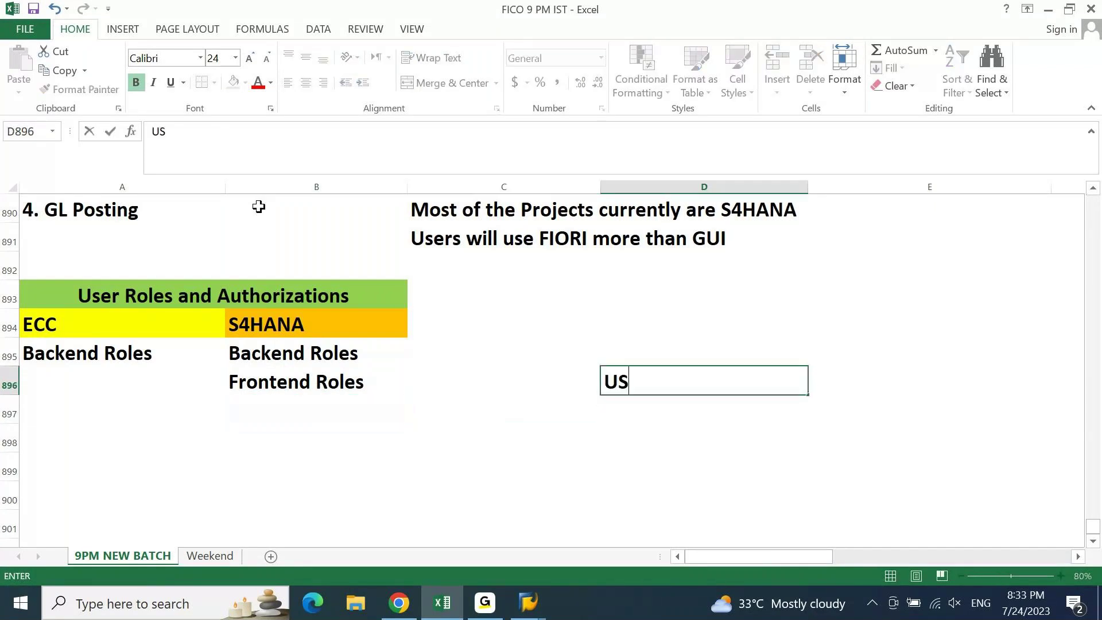
pyautogui.write('ER')
pyautogui.press('Return')
pyautogui.press('Up')
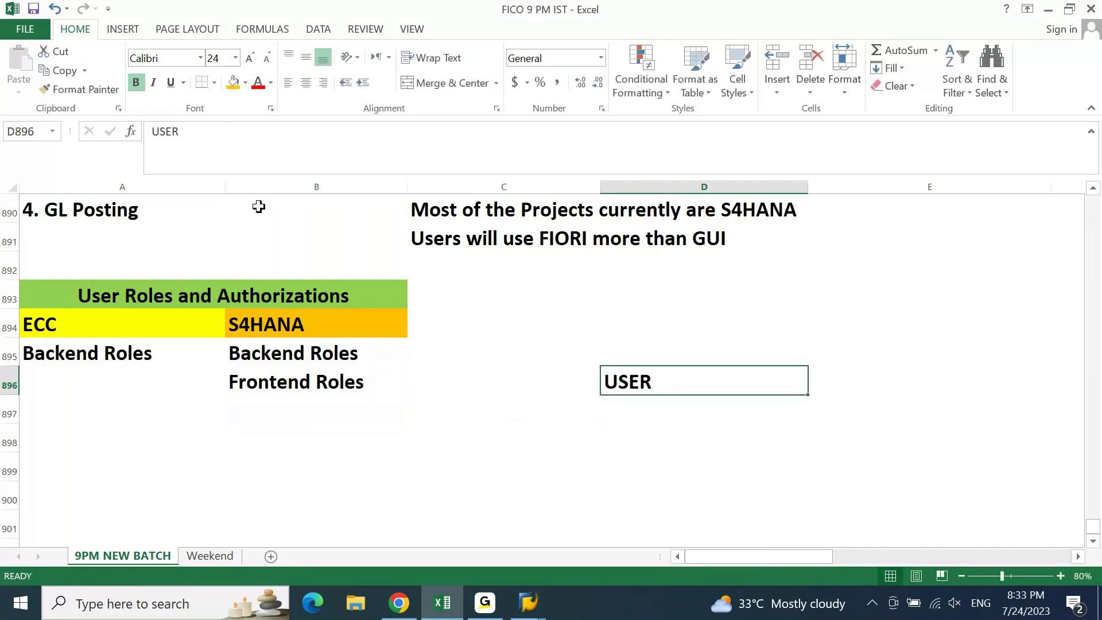
pyautogui.press('Down')
pyautogui.write('EX')
pyautogui.press('BackSpace')
pyautogui.press('BackSpace')
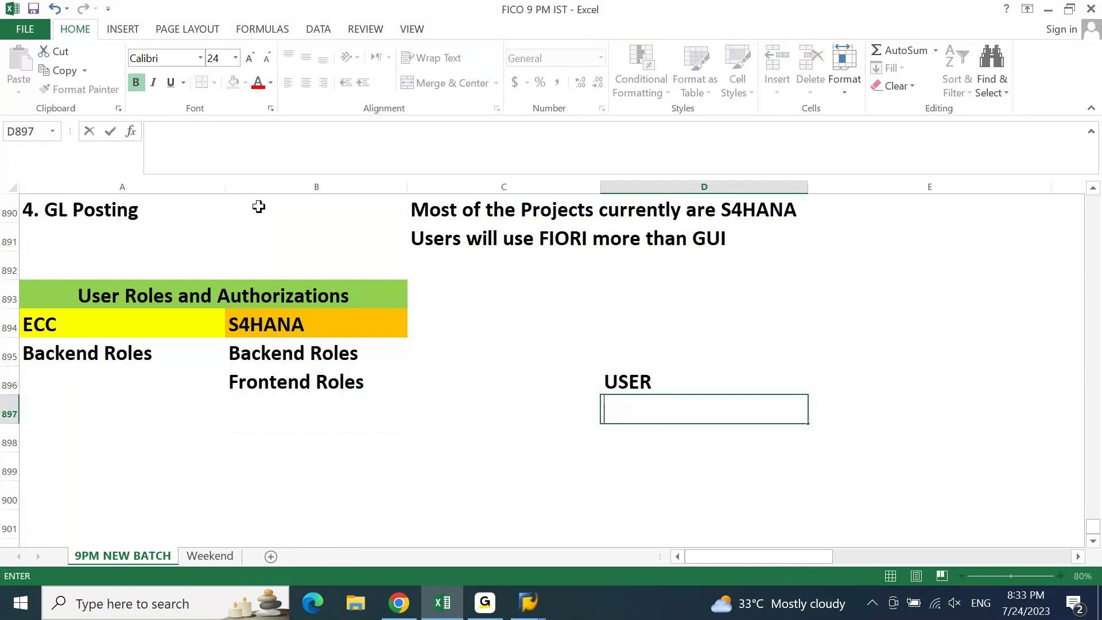
pyautogui.write('GUI')
pyautogui.press('Return')
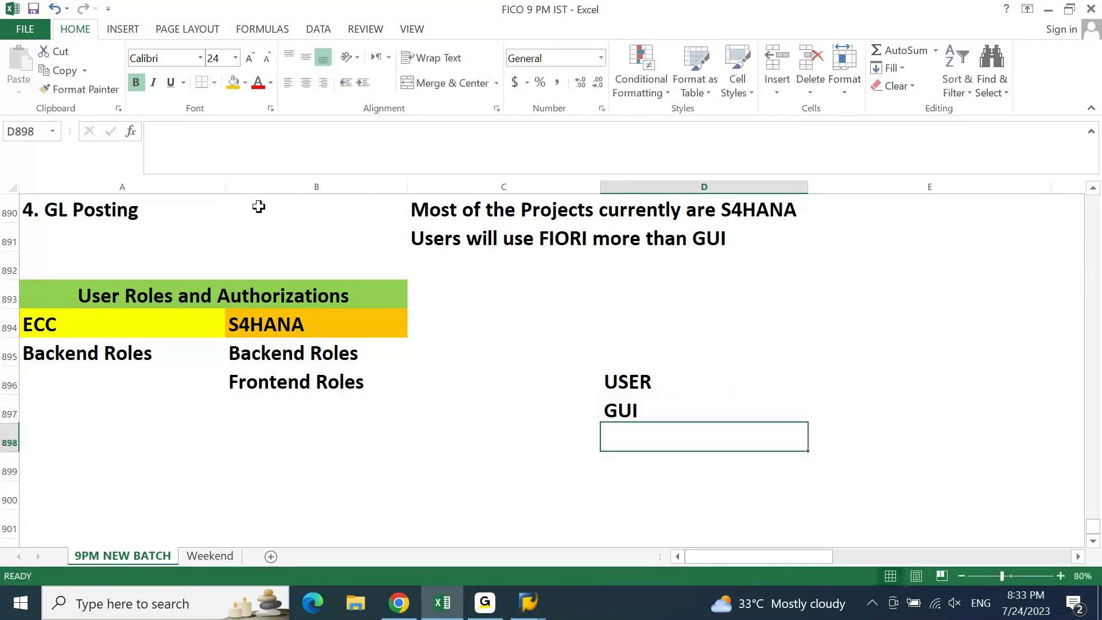
# - Change D897 to ECC and enter GUI in D898
pyautogui.press('Up')
pyautogui.press('Right')
pyautogui.press('Left')
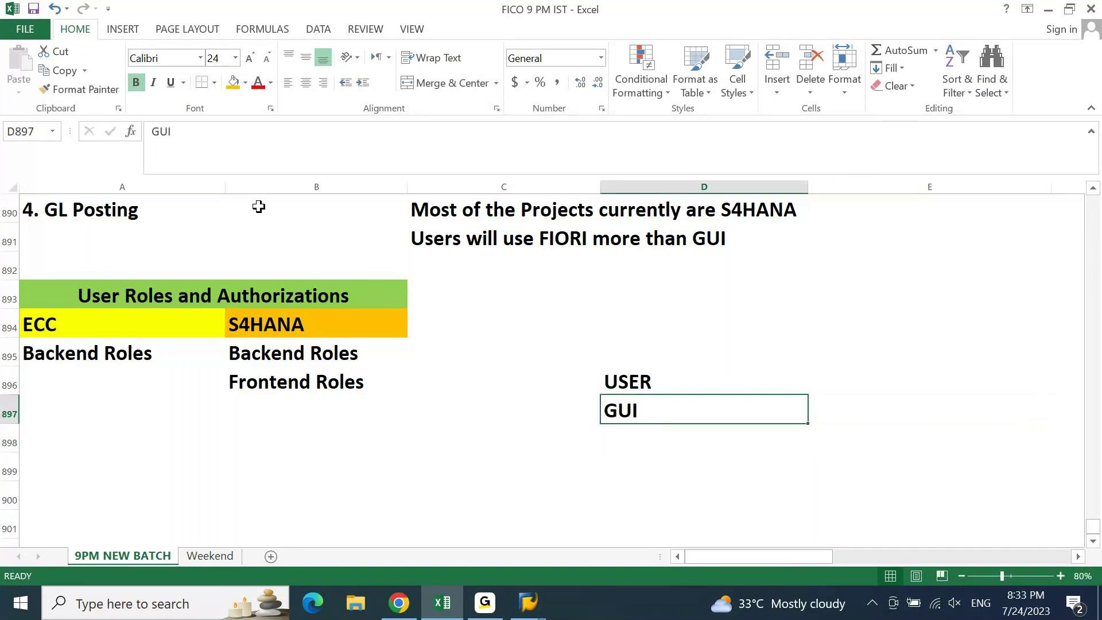
pyautogui.press('Up')
pyautogui.press('Right')
pyautogui.press('Left')
pyautogui.press('Down')
pyautogui.write('ECC')
pyautogui.press('Return')
pyautogui.write('G')
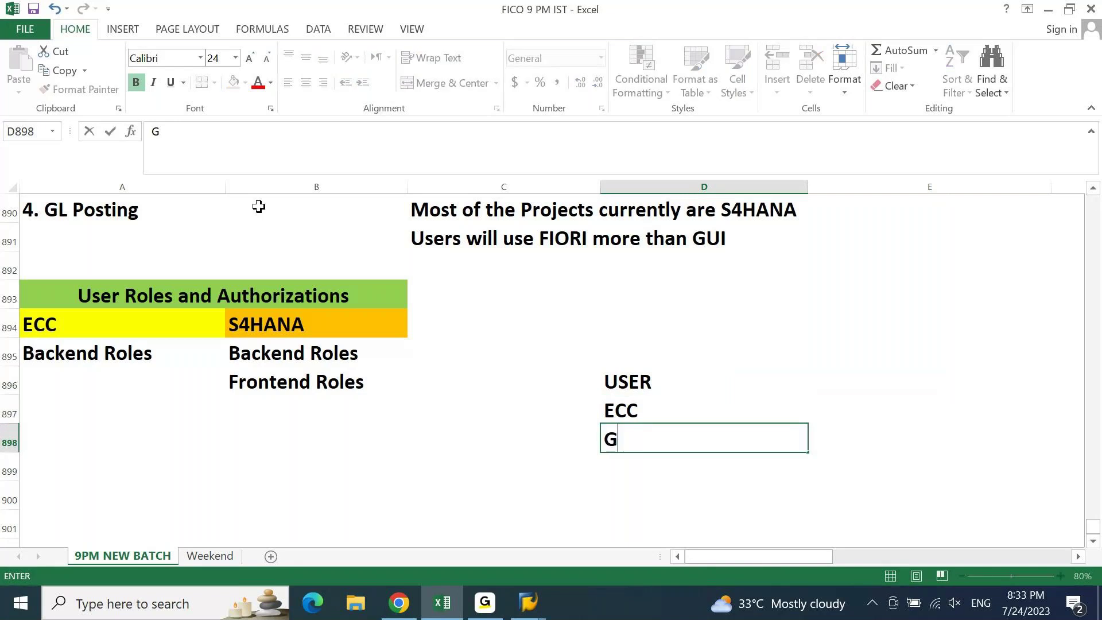
pyautogui.write('UI')
pyautogui.press('Up')
pyautogui.press('Up')
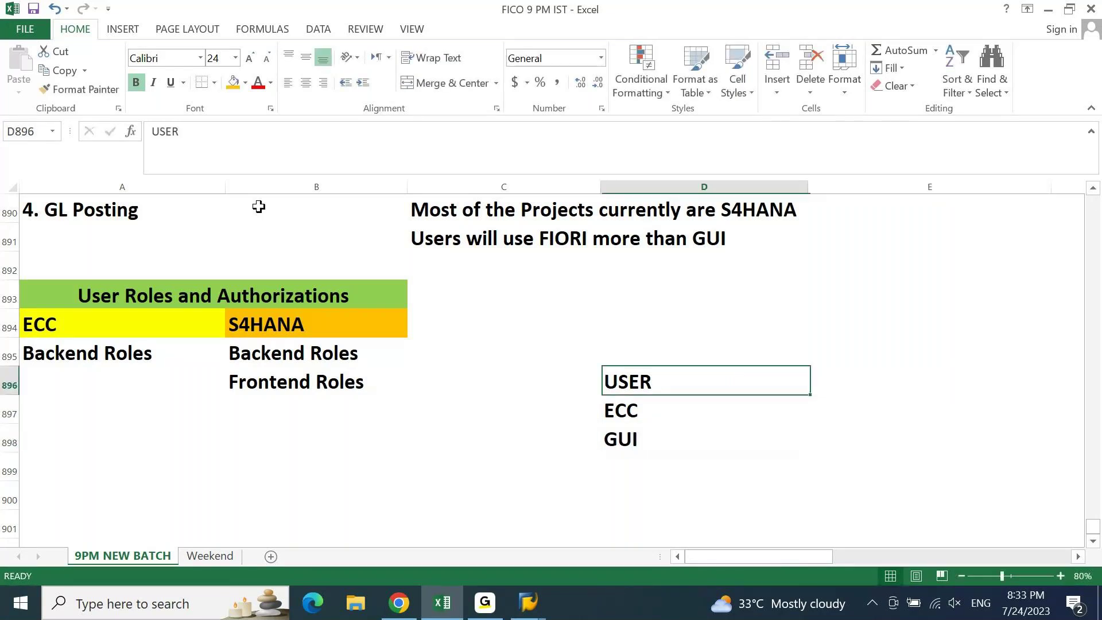
pyautogui.press('Down')
pyautogui.press('Down')
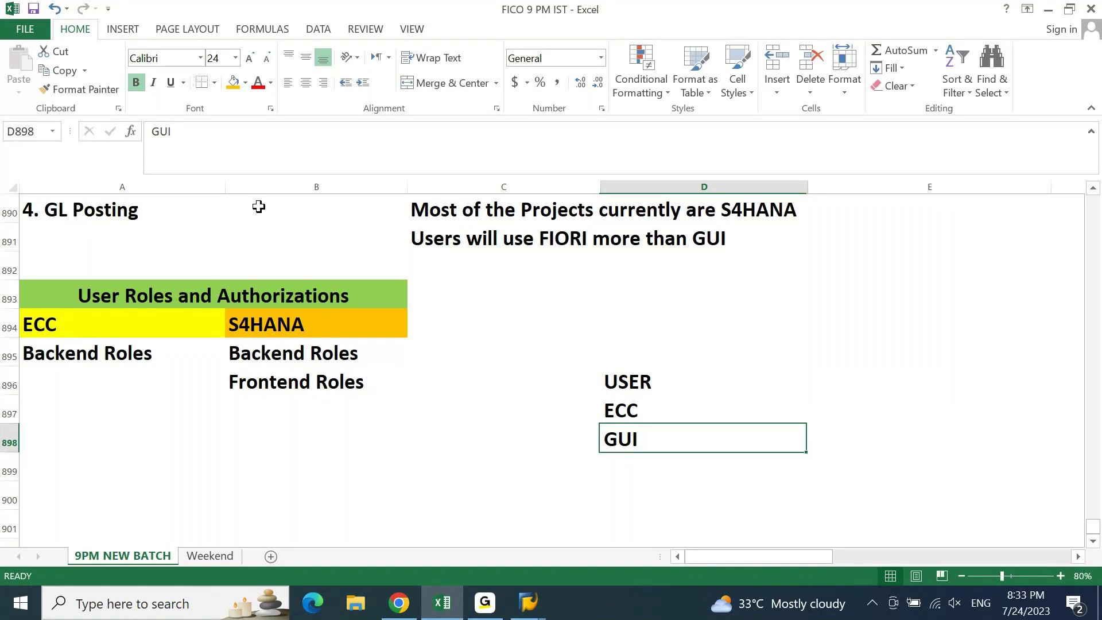
# - Add S4HANA, GUI and FIORI in D899:D901, then select the ECC and GUI entries
pyautogui.press('Down')
pyautogui.write('S4H')
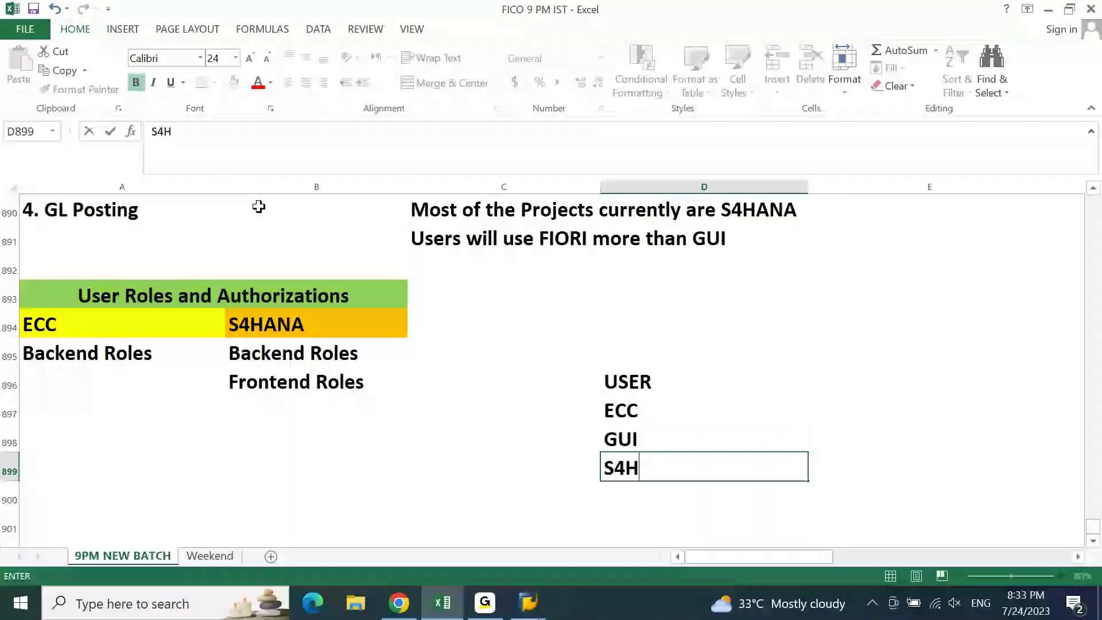
pyautogui.write('ANA')
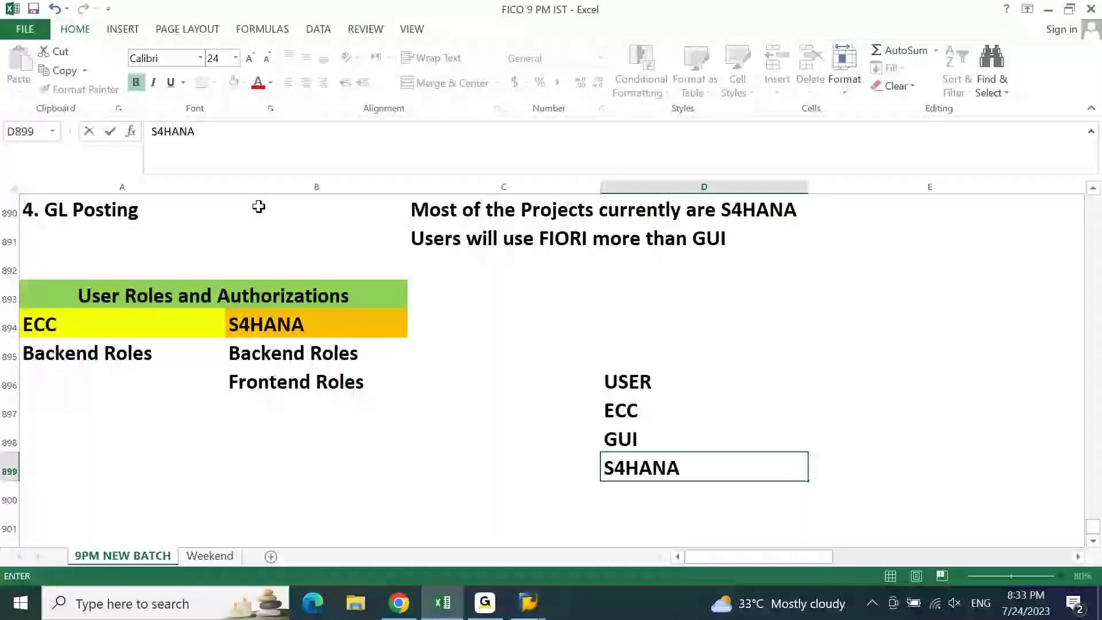
pyautogui.press('Return')
pyautogui.write('GUI')
pyautogui.press('Return')
pyautogui.write('FIORI')
pyautogui.hotkey('ctrl', 'Return')
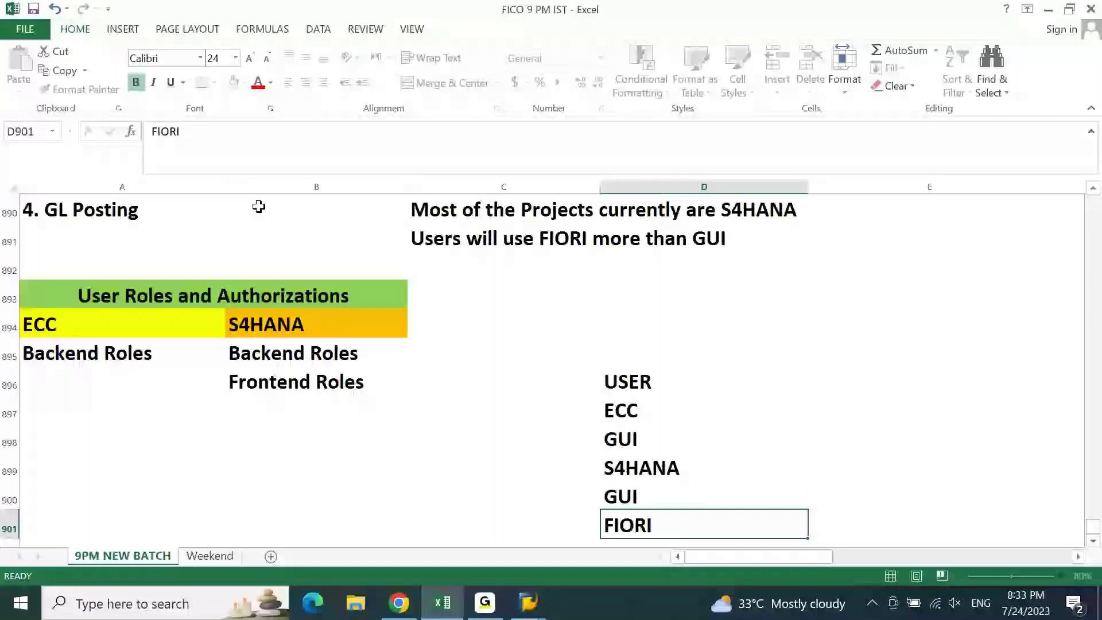
pyautogui.press('Return')
pyautogui.moveTo(704, 381); pyautogui.dragTo(704, 410)
pyautogui.click(246, 82)
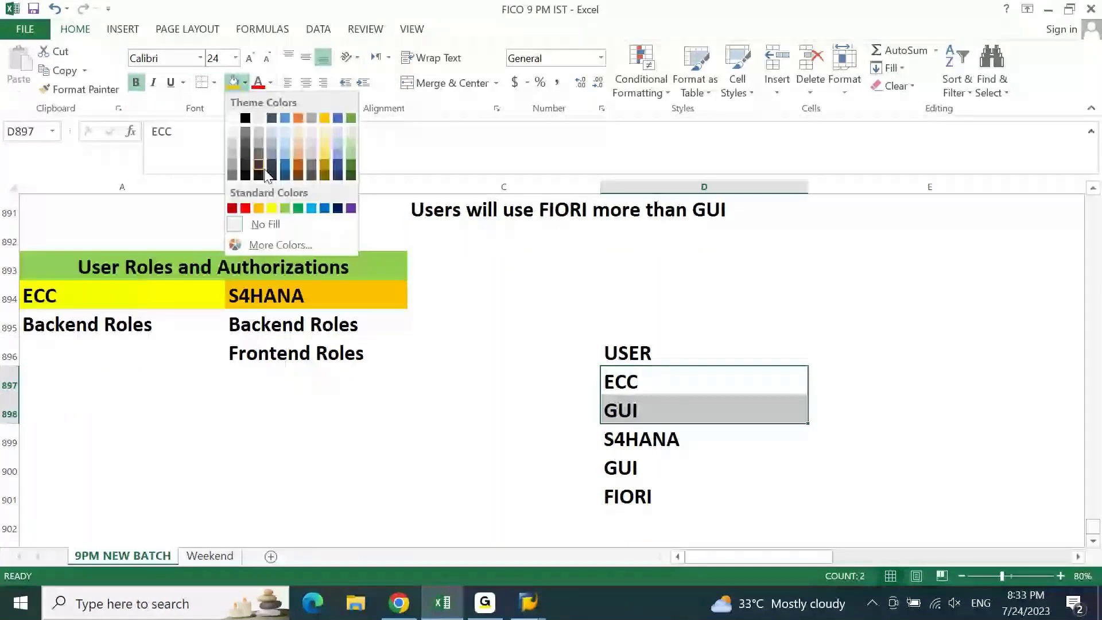
# - Fill D897:D898 (ECC, GUI) yellow and D899:D901 (S4HANA, GUI, FIORI) orange
pyautogui.click(271, 207)
pyautogui.moveTo(703, 439); pyautogui.dragTo(704, 497)
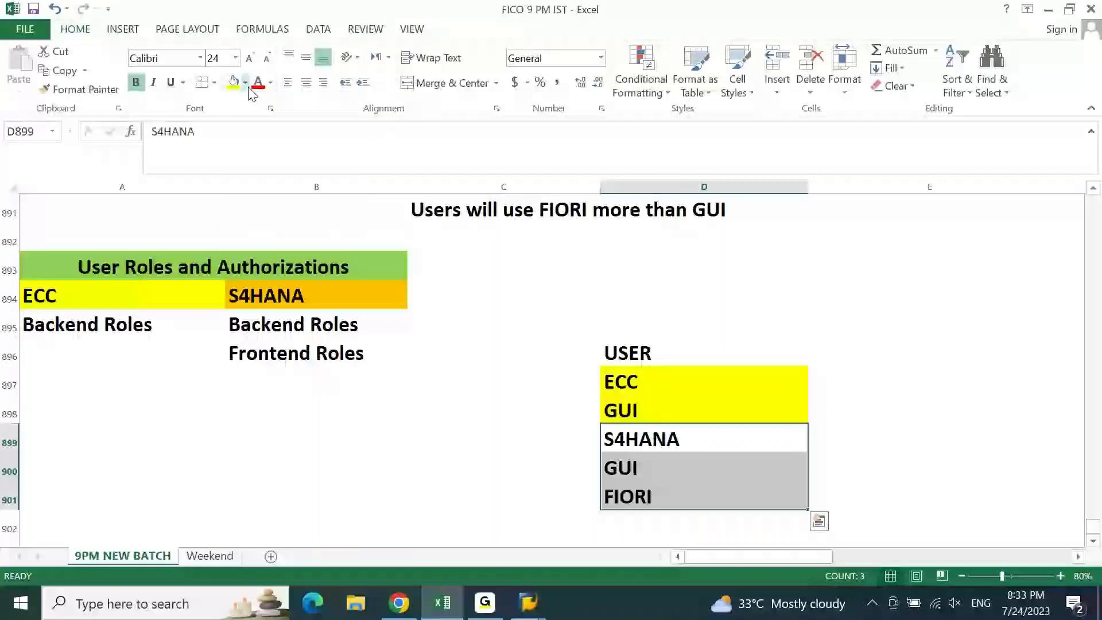
pyautogui.click(245, 82)
pyautogui.click(261, 204)
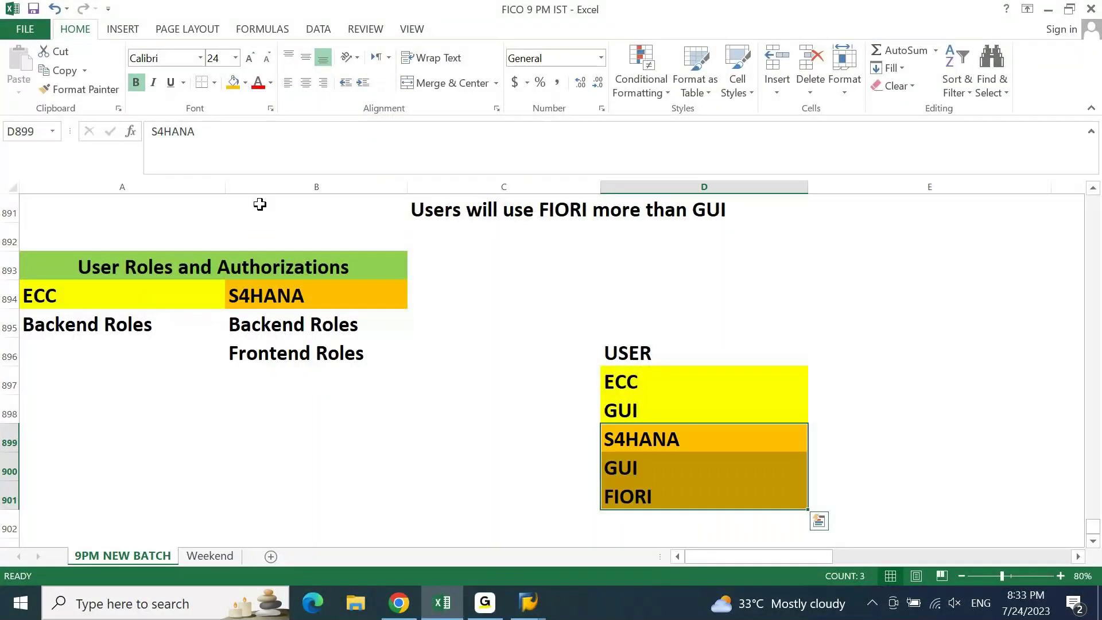
pyautogui.press('Up')
pyautogui.press('Up')
pyautogui.press('Down')
pyautogui.press('Right')
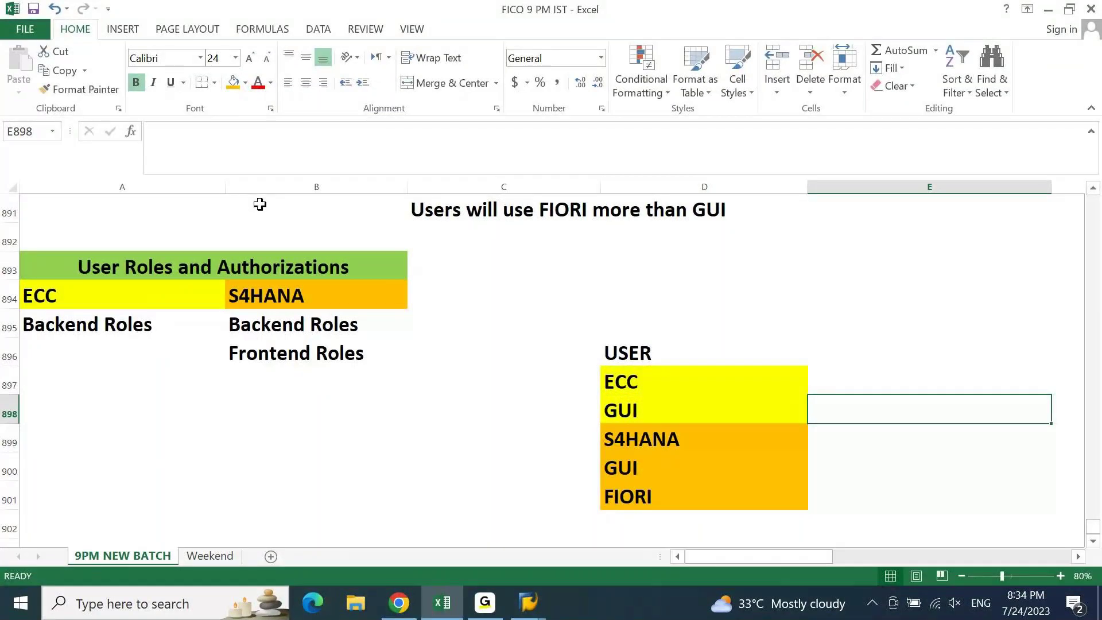
# - Paste Backend Roles beside the ECC GUI entry (E898) and the S4HANA GUI entry (E900)
pyautogui.hotkey('ctrl', 'v')
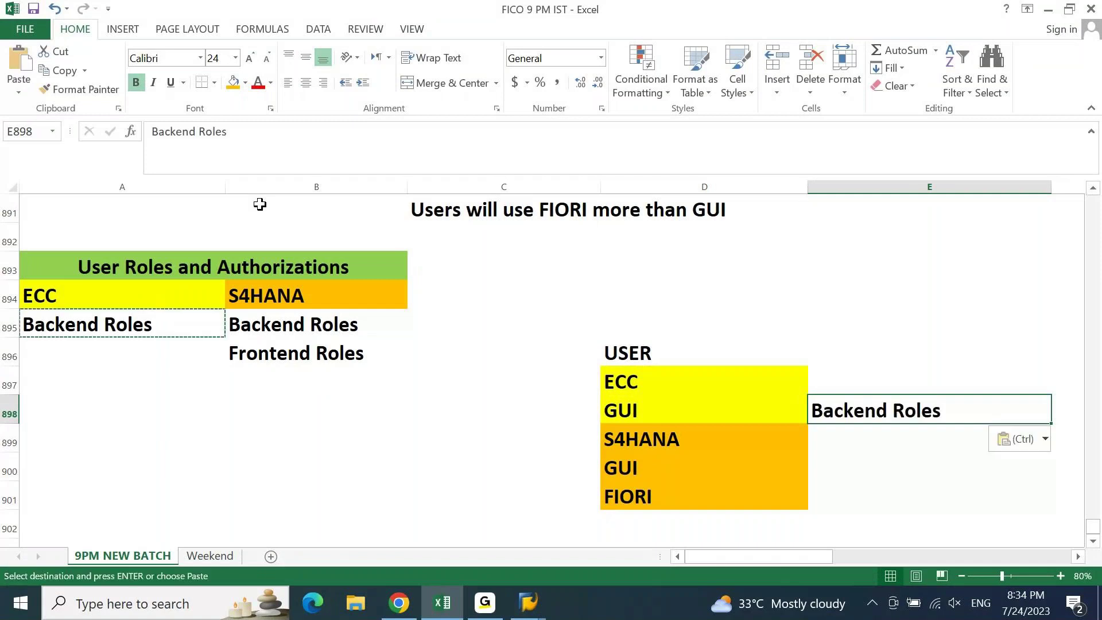
pyautogui.hotkey('ctrl', 'c')
pyautogui.press('Down')
pyautogui.press('Down')
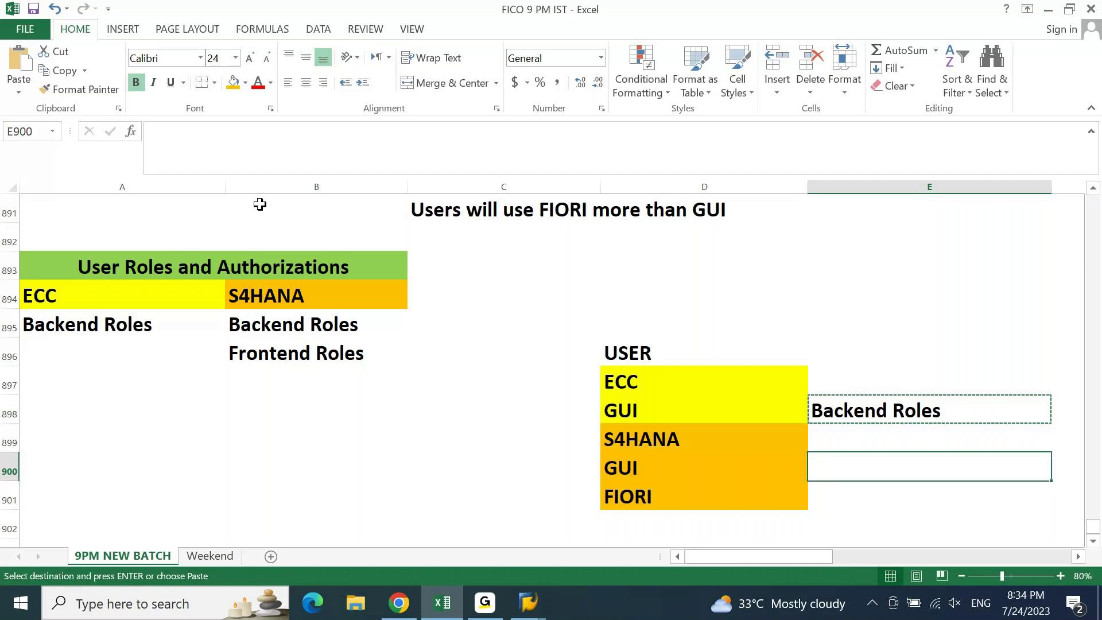
pyautogui.hotkey('ctrl', 'v')
# - Copy Frontend Roles from B896 into cell E901 beside FIORI
pyautogui.press('Left')
pyautogui.press('Left')
pyautogui.press('Left')
pyautogui.press('Up')
pyautogui.press('Up')
pyautogui.press('Up')
pyautogui.press('Up')
pyautogui.press('ctrl')
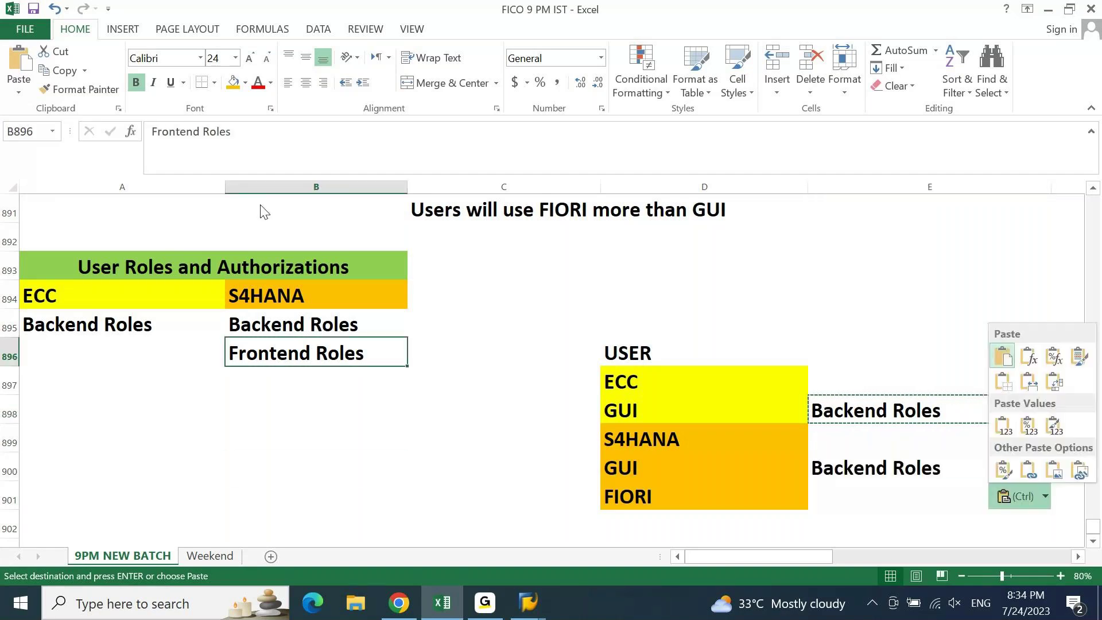
pyautogui.press('Escape')
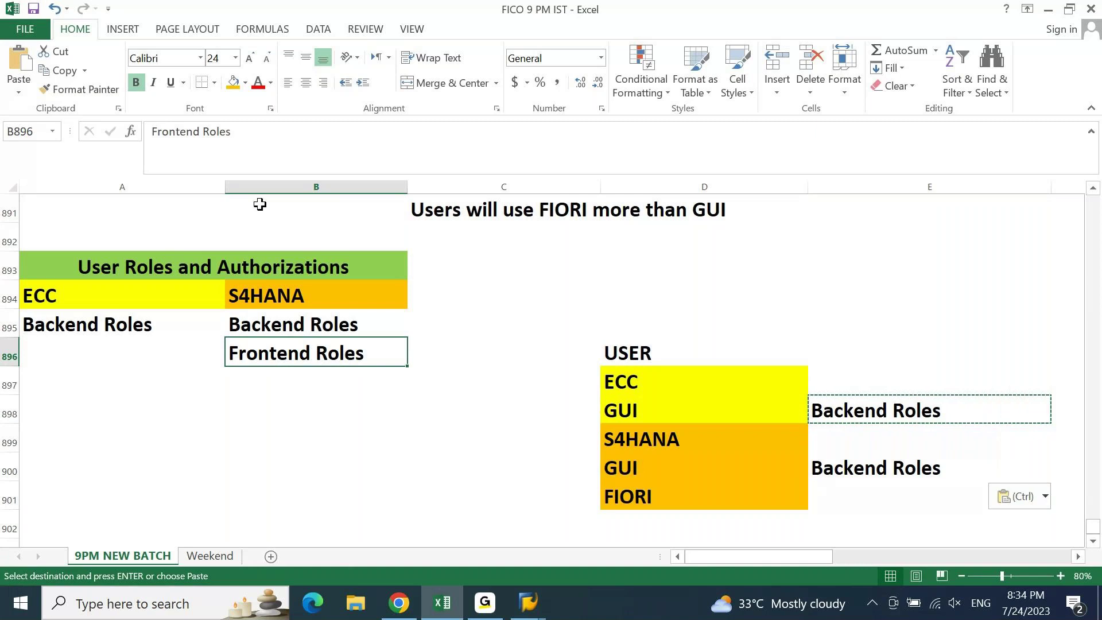
pyautogui.hotkey('ctrl', 'c')
pyautogui.press('Right')
pyautogui.press('Down')
pyautogui.press('Down')
pyautogui.press('Down')
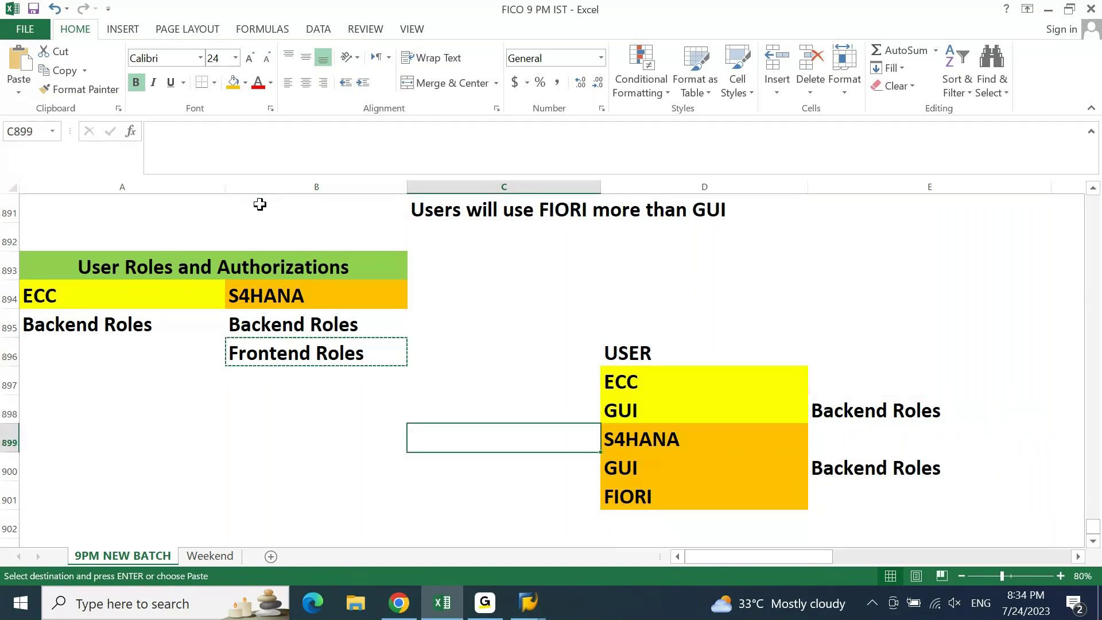
pyautogui.press('Right')
pyautogui.press('Right')
pyautogui.press('Down')
pyautogui.press('Down')
pyautogui.hotkey('ctrl', 'v')
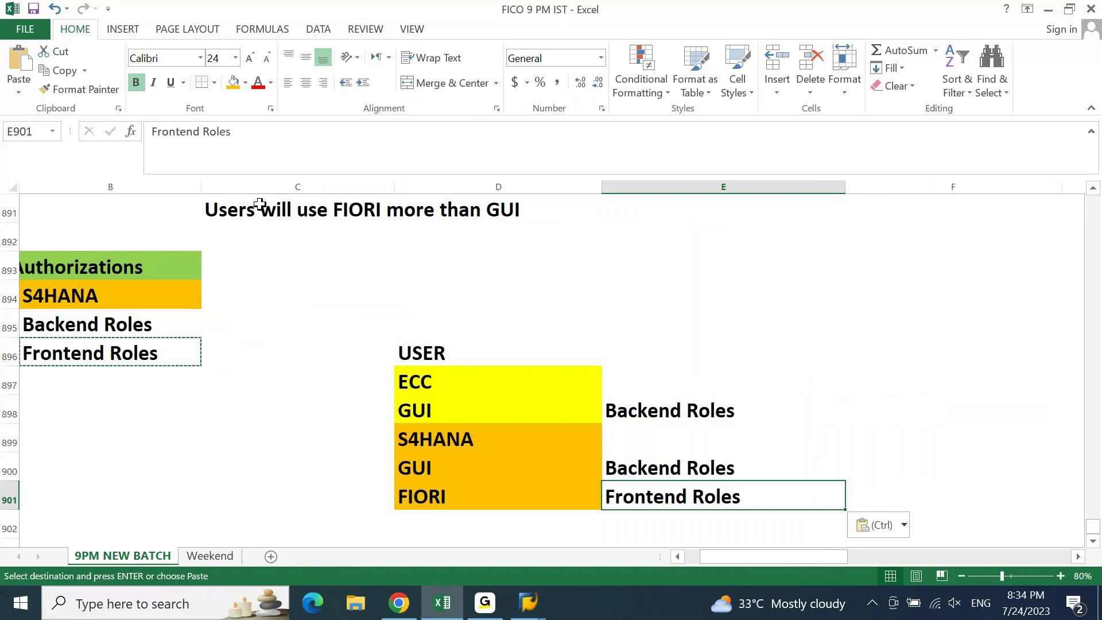
pyautogui.press('Escape')
# - Copy the text 'Backend Roles' from inside cell E900
pyautogui.press('Up')
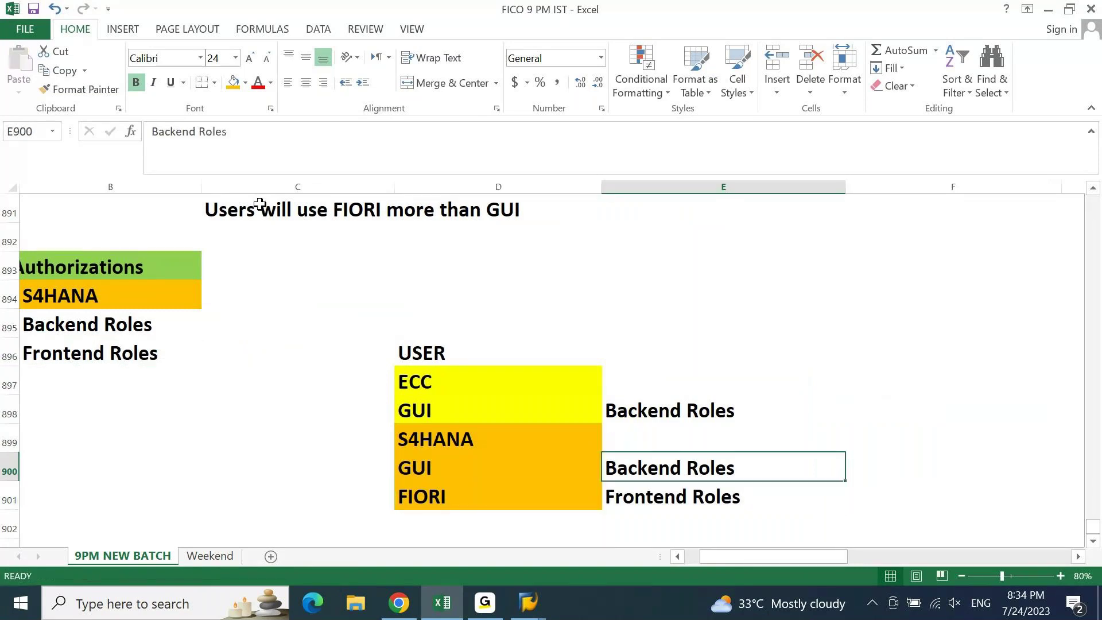
pyautogui.hotkey('ctrl', 'c')
pyautogui.press('Down')
pyautogui.press('F2')
pyautogui.hotkey('ctrl', 'Left')
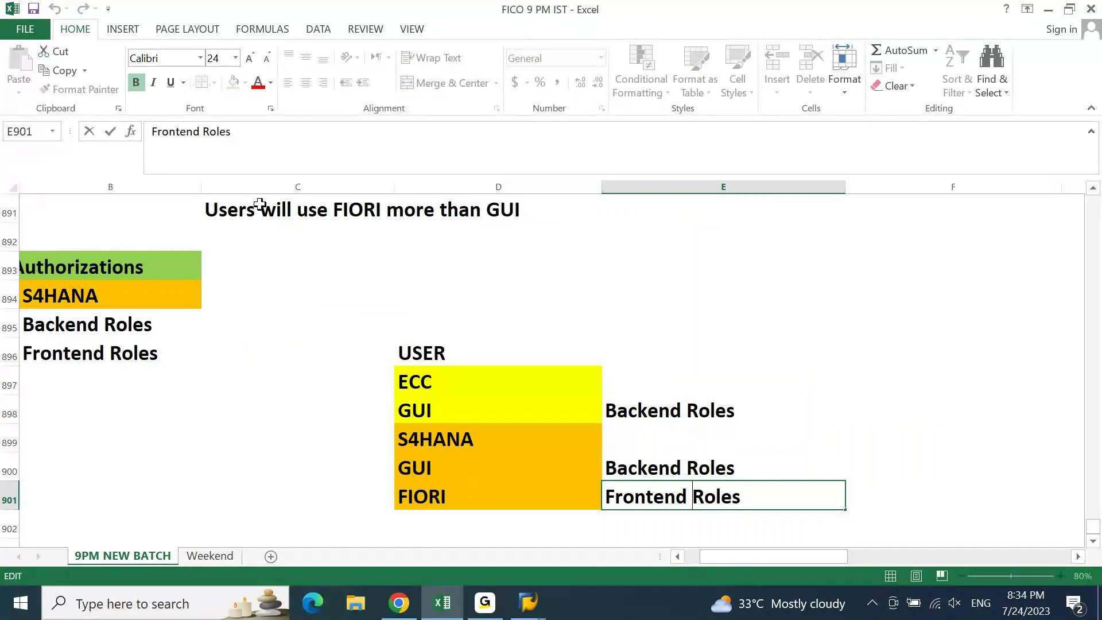
pyautogui.hotkey('ctrl', 'Left')
pyautogui.press('Escape')
pyautogui.press('Up')
pyautogui.press('F2')
pyautogui.hotkey('ctrl', 'shift', 'Left')
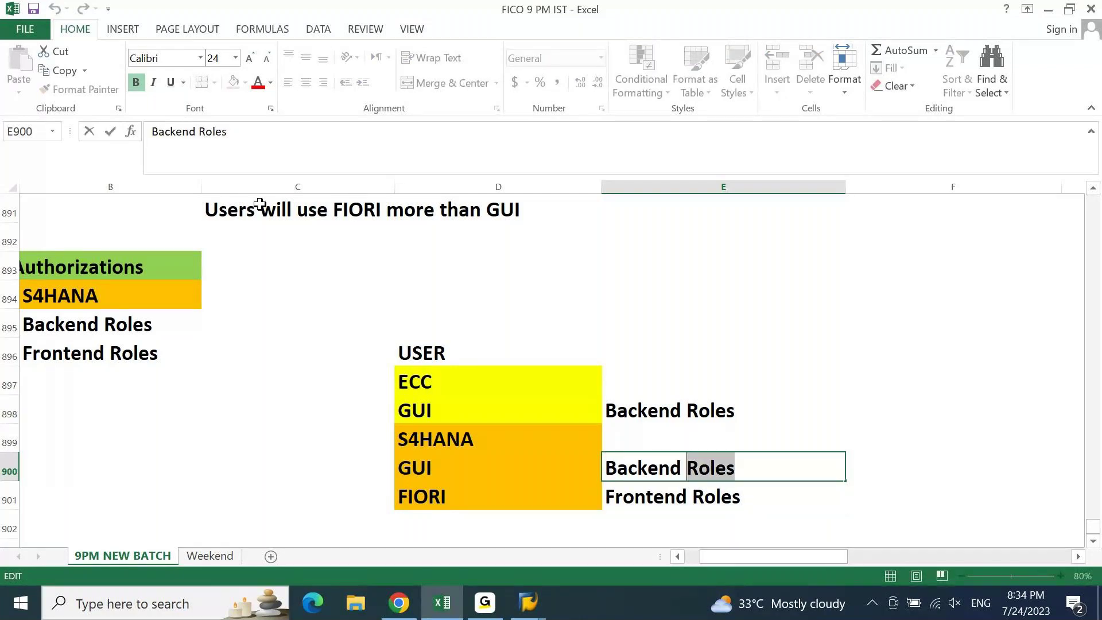
pyautogui.hotkey('ctrl', 'shift', 'Left')
pyautogui.press('Escape')
# - Insert 'Backend Roles +' before Frontend Roles in E901 to read Backend Roles + Frontend Roles
pyautogui.press('Down')
pyautogui.press('F2')
pyautogui.press('Home')
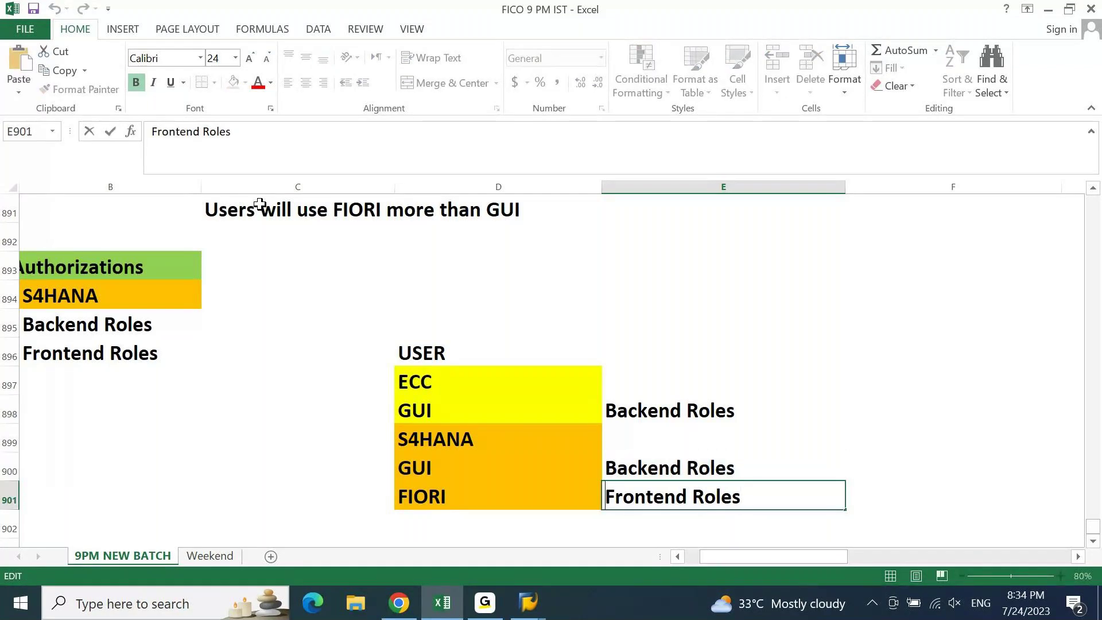
pyautogui.hotkey('ctrl', 'v')
pyautogui.write('+')
pyautogui.press('Return')
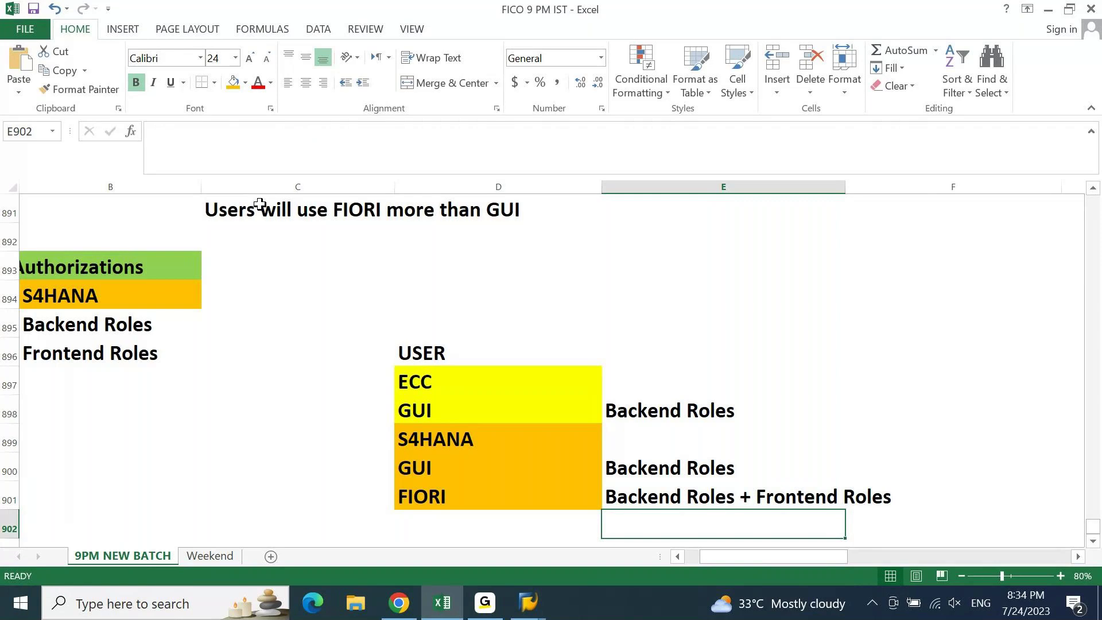
pyautogui.click(400, 614)
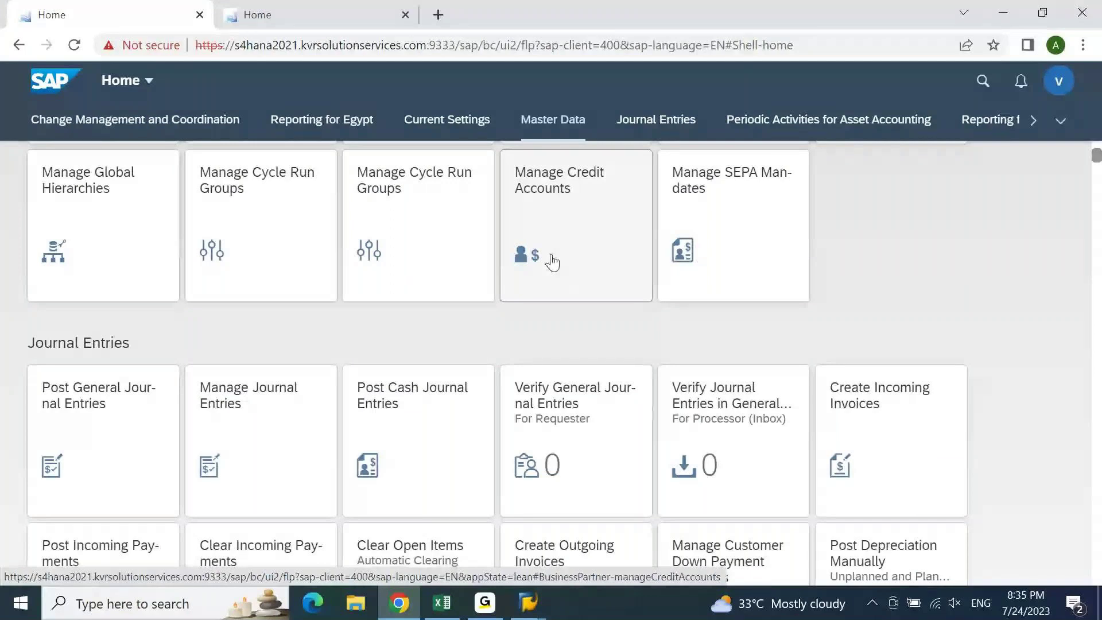
# - Go back from the Fiori launchpad to the Excel role notes
pyautogui.click(442, 603)
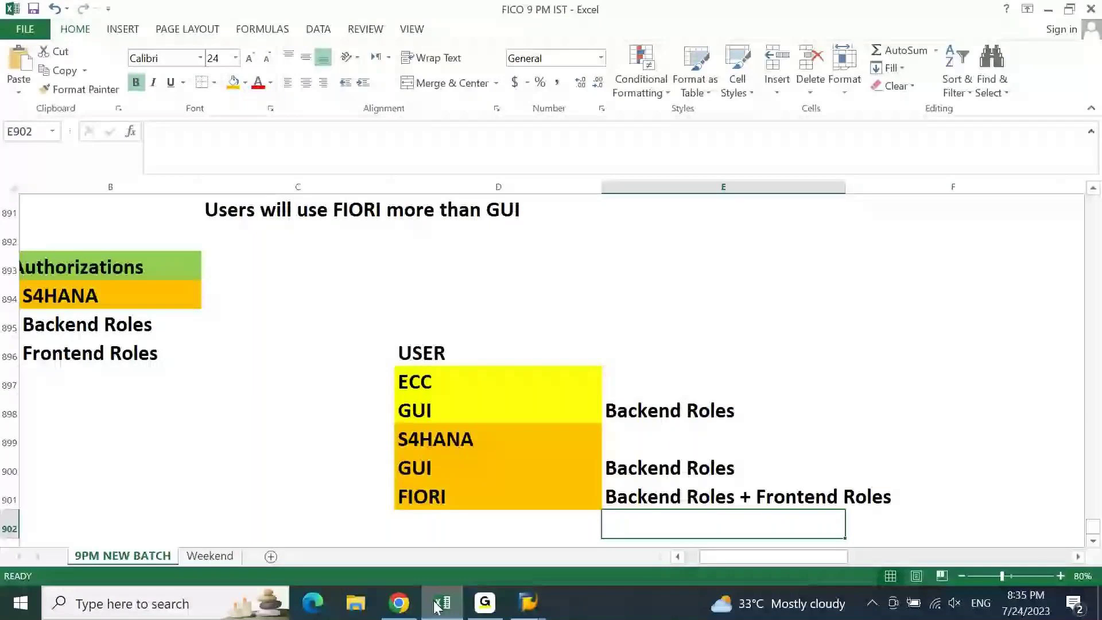
pyautogui.click(647, 501)
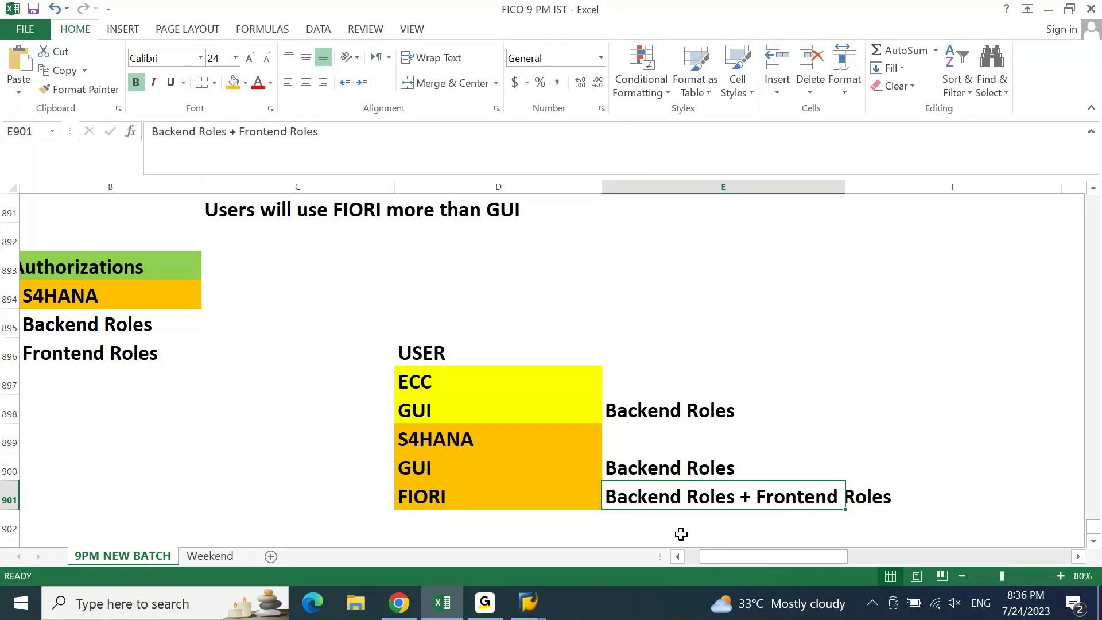
pyautogui.press('Up')
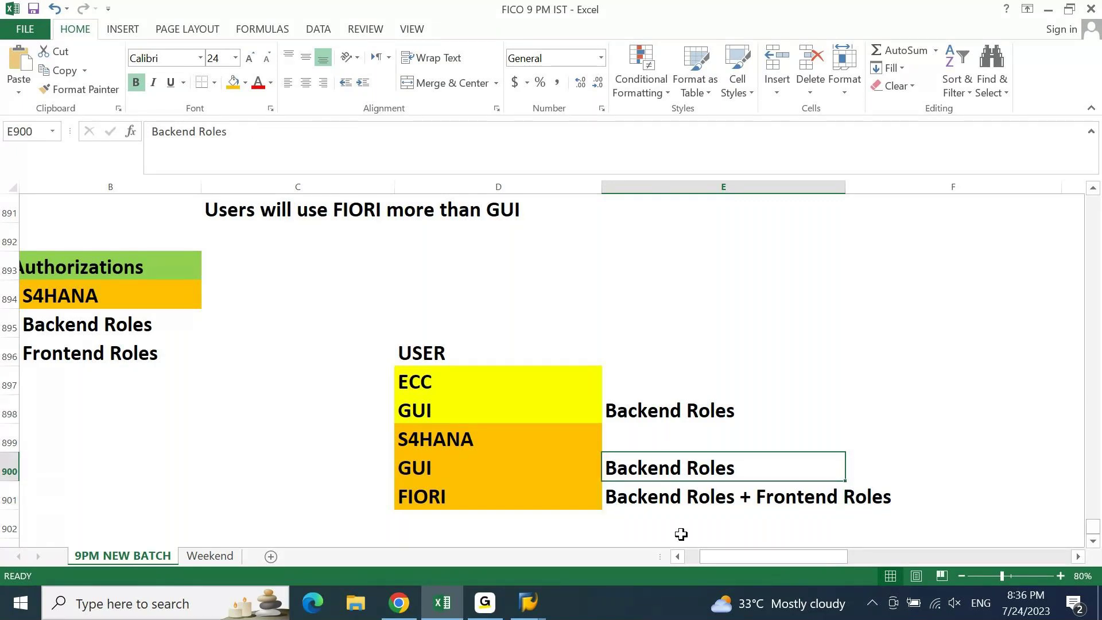
pyautogui.click(519, 611)
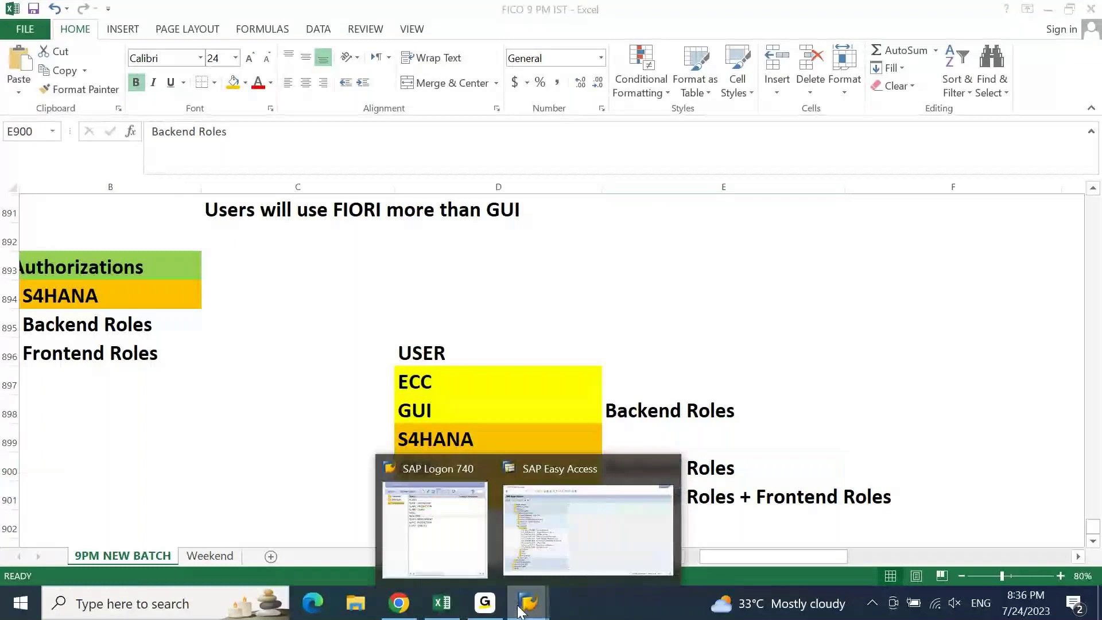
pyautogui.click(587, 520)
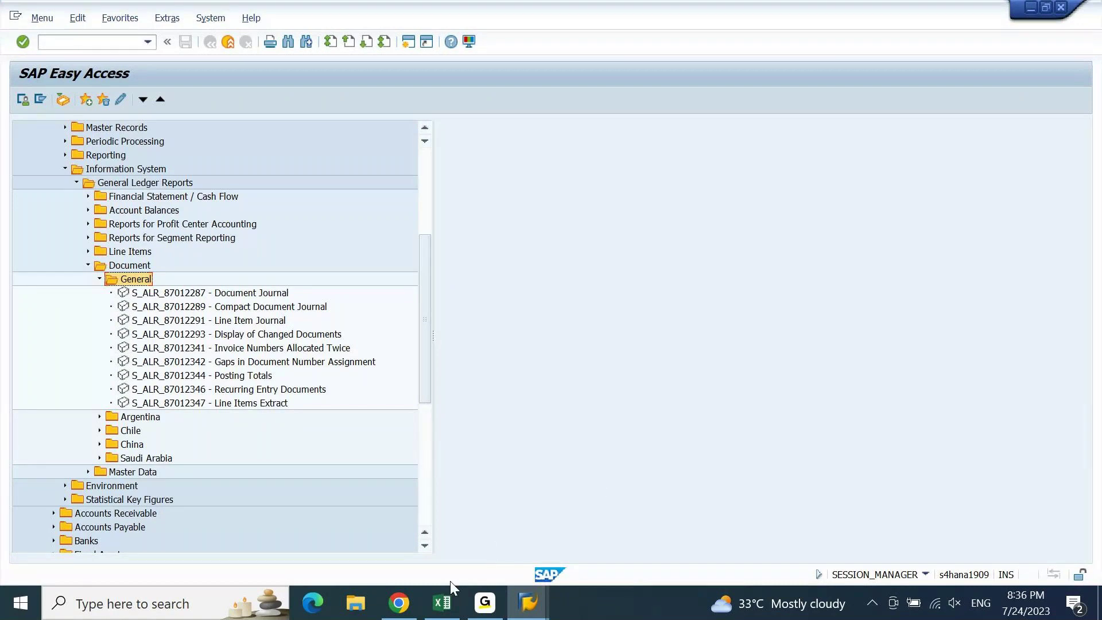
pyautogui.click(445, 603)
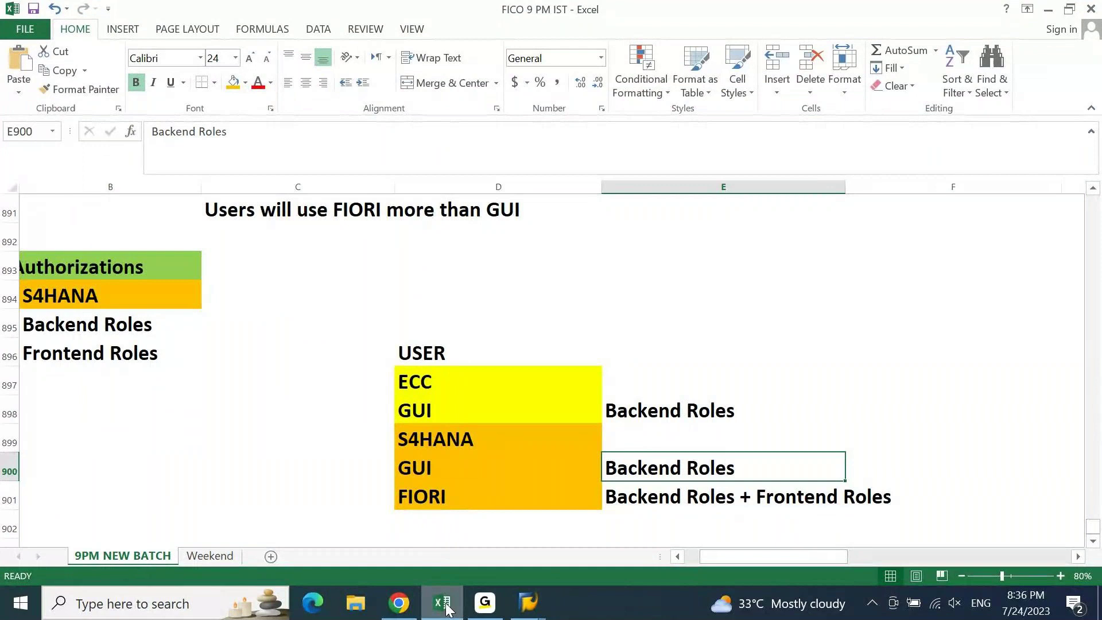
pyautogui.click(419, 613)
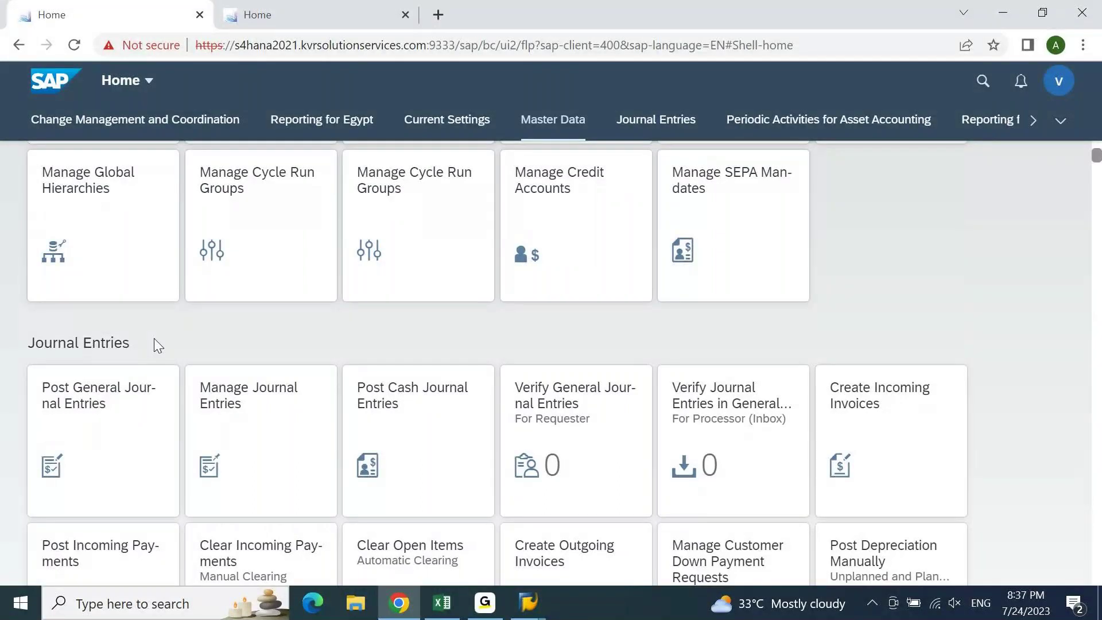
# - Bring the Excel role-mapping notes back in front of the launchpad
pyautogui.moveTo(529, 607)
pyautogui.click(452, 614)
# - Check cells D900, E900, E901 and E897, then switch to the Fiori launchpad
pyautogui.click(415, 477)
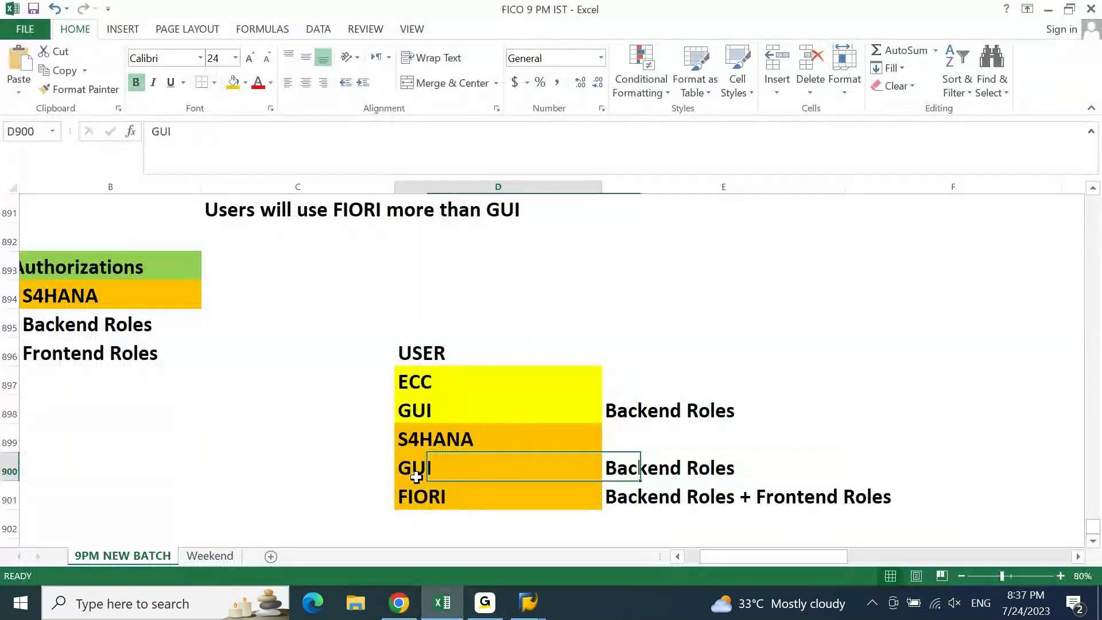
pyautogui.click(659, 466)
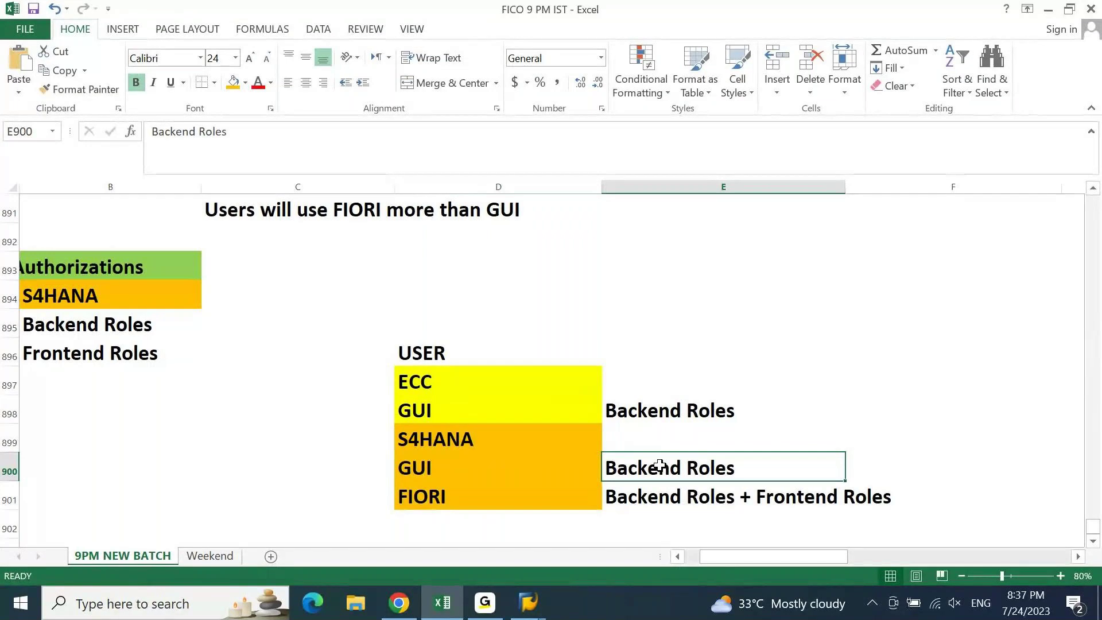
pyautogui.click(657, 494)
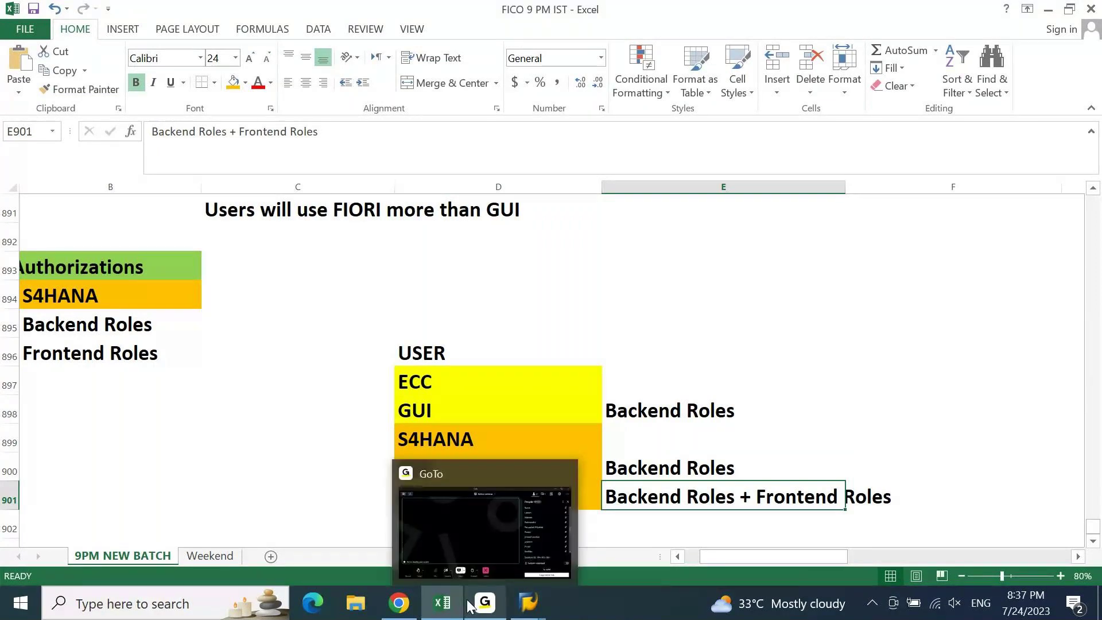
pyautogui.click(844, 392)
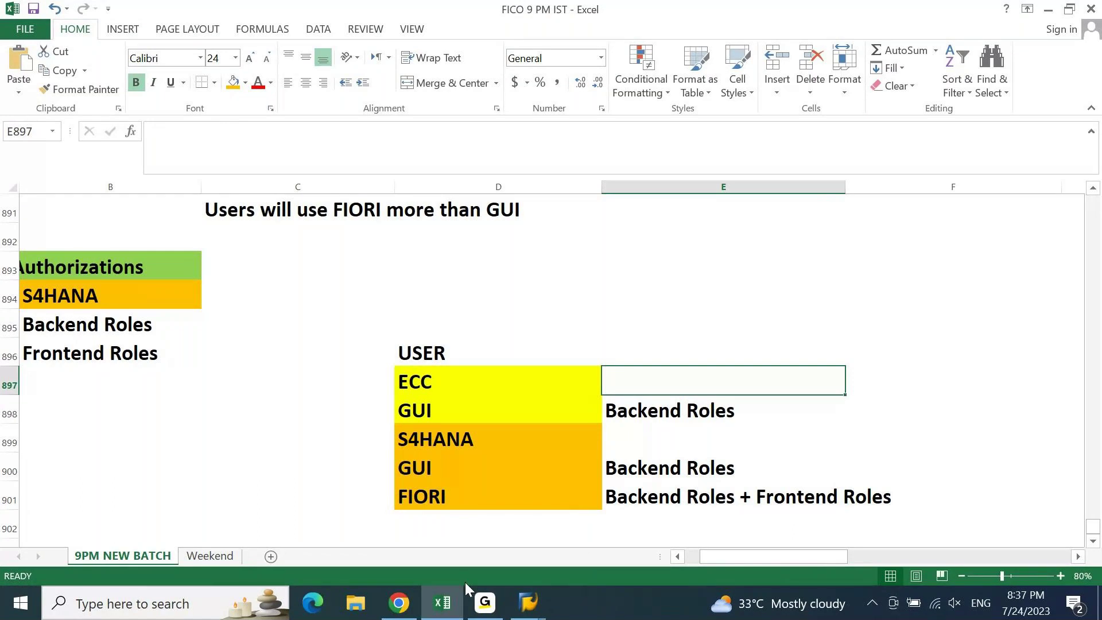
pyautogui.click(404, 611)
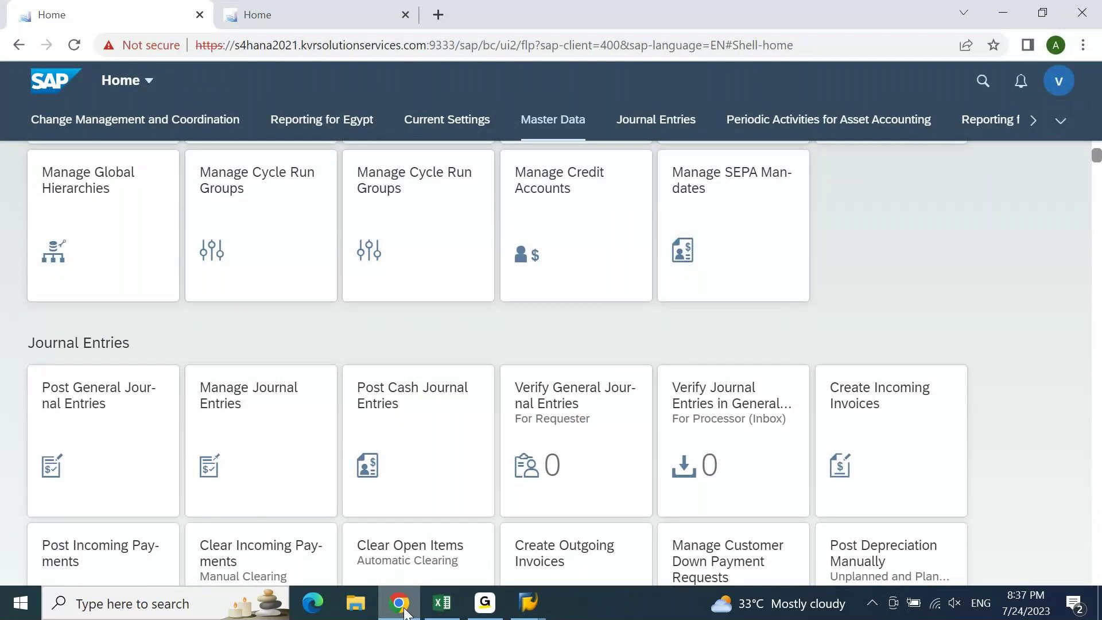
# - Switch from the Fiori launchpad back to the Excel USER role mapping
pyautogui.click(442, 602)
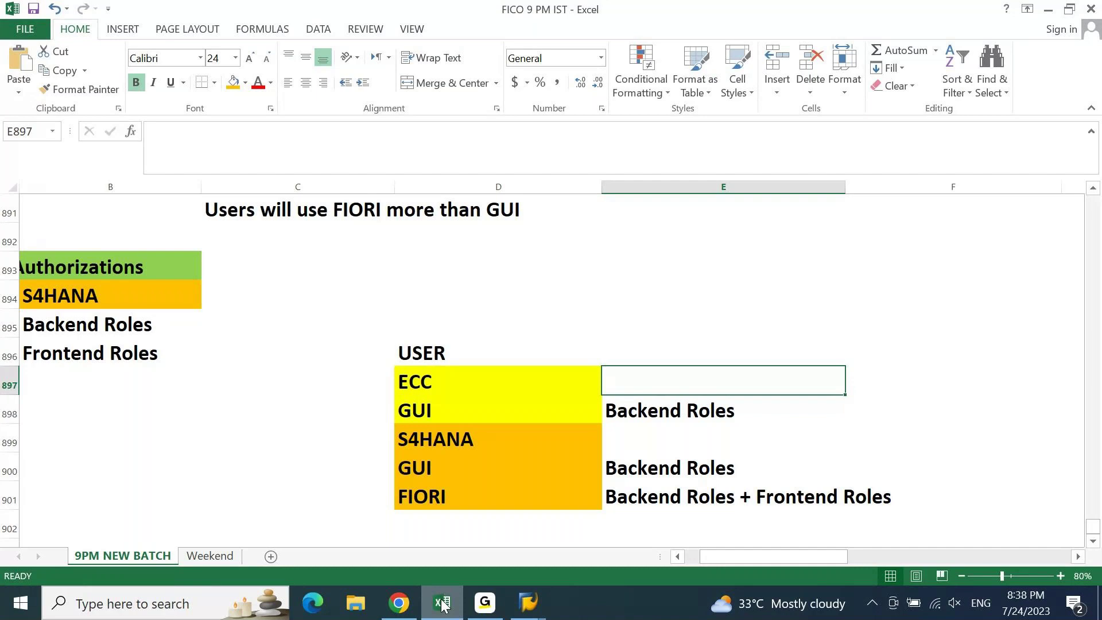
# - Minimise the Excel notes and bring the SAP Easy Access window forward
pyautogui.click(442, 603)
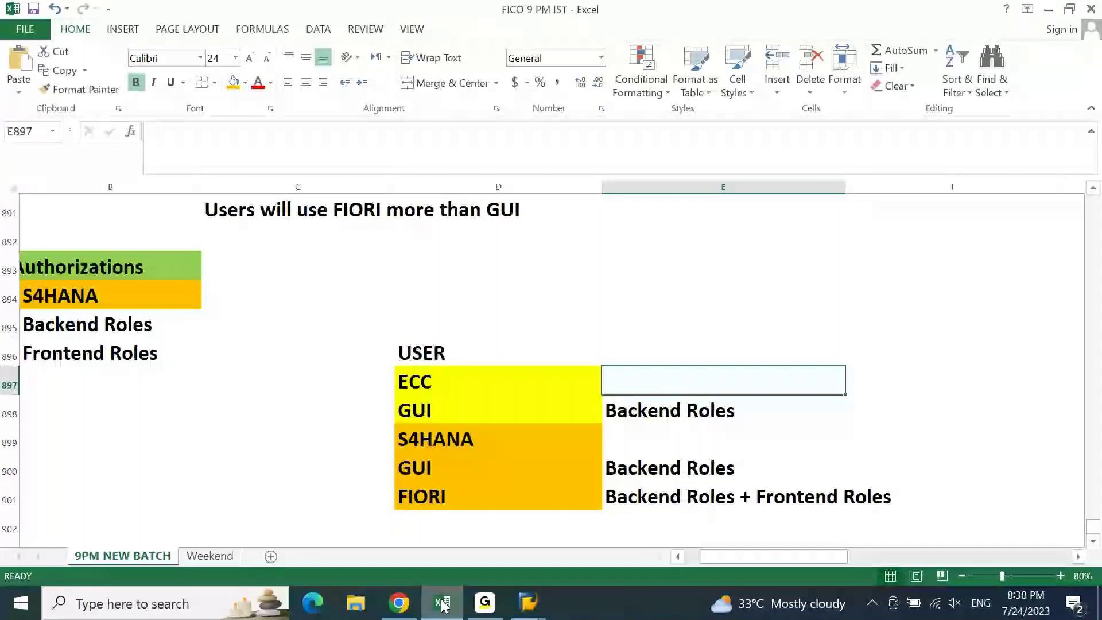
pyautogui.click(584, 535)
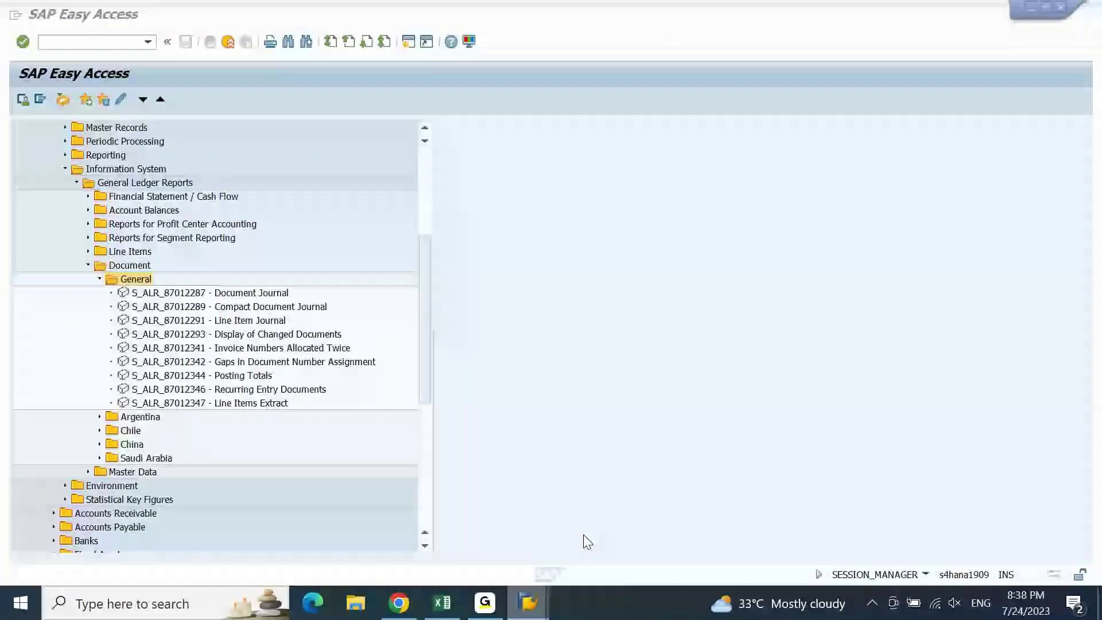
# - Open the S_ALR_87012287 Document Journal selection screen, exit it, and return to Excel
pyautogui.click(194, 294)
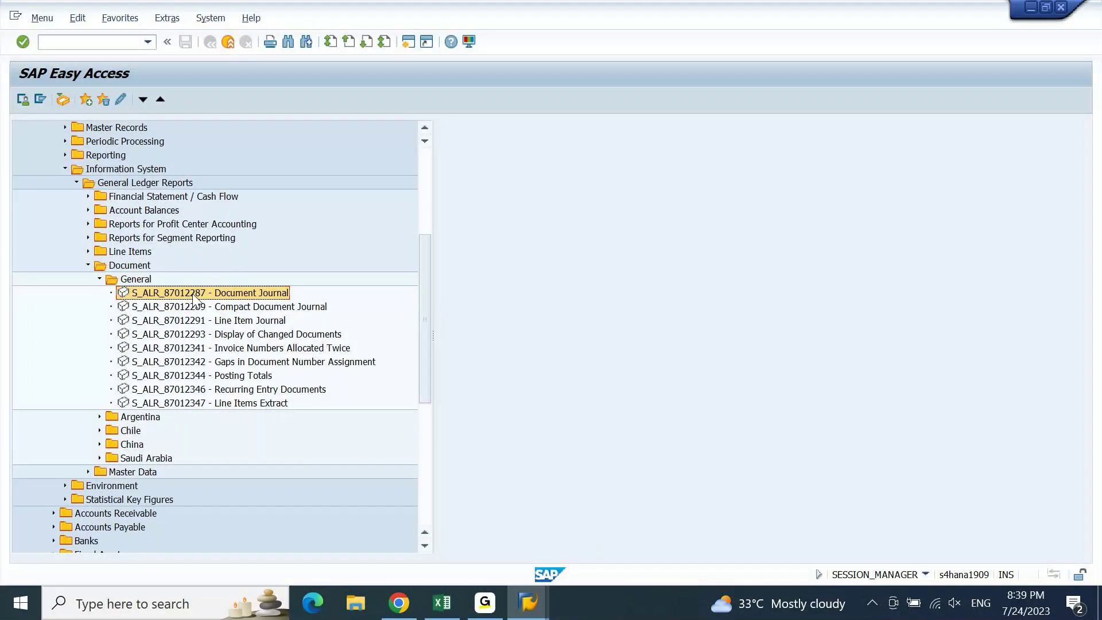
pyautogui.doubleClick(193, 294)
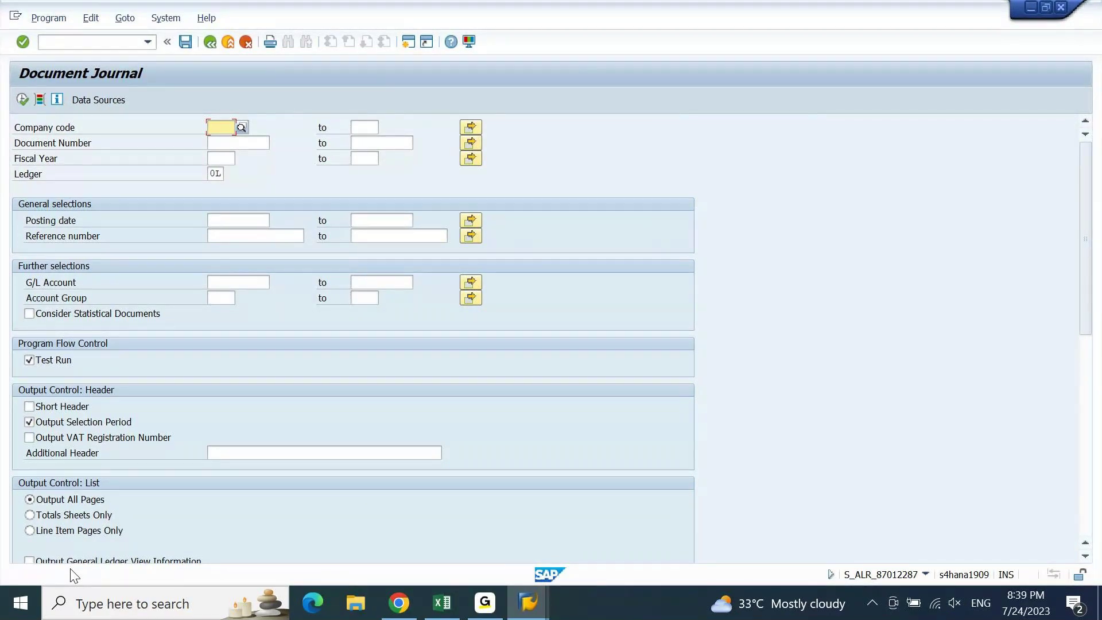
pyautogui.press('F3')
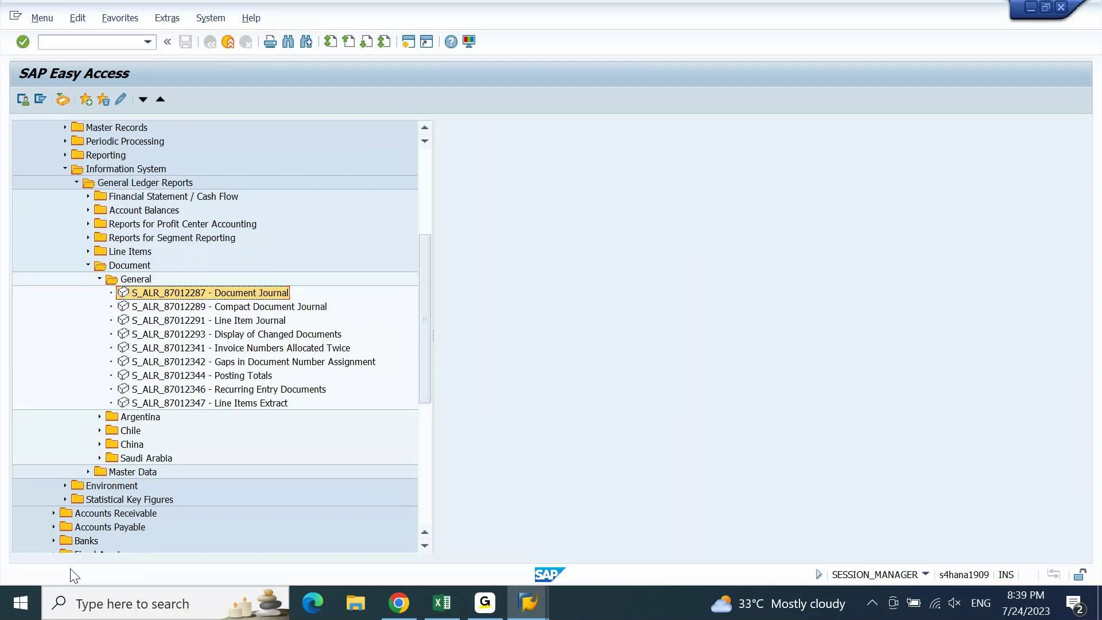
pyautogui.click(442, 604)
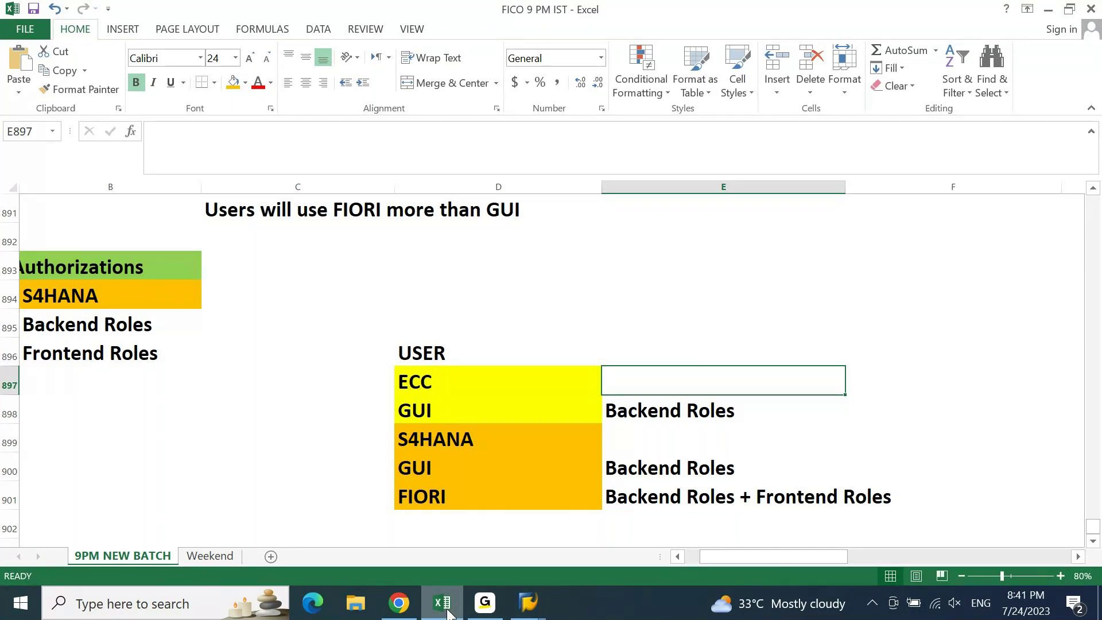
# - Move to the ECC label in D897, then switch to the SAP GUI Easy Access window
pyautogui.press('Left')
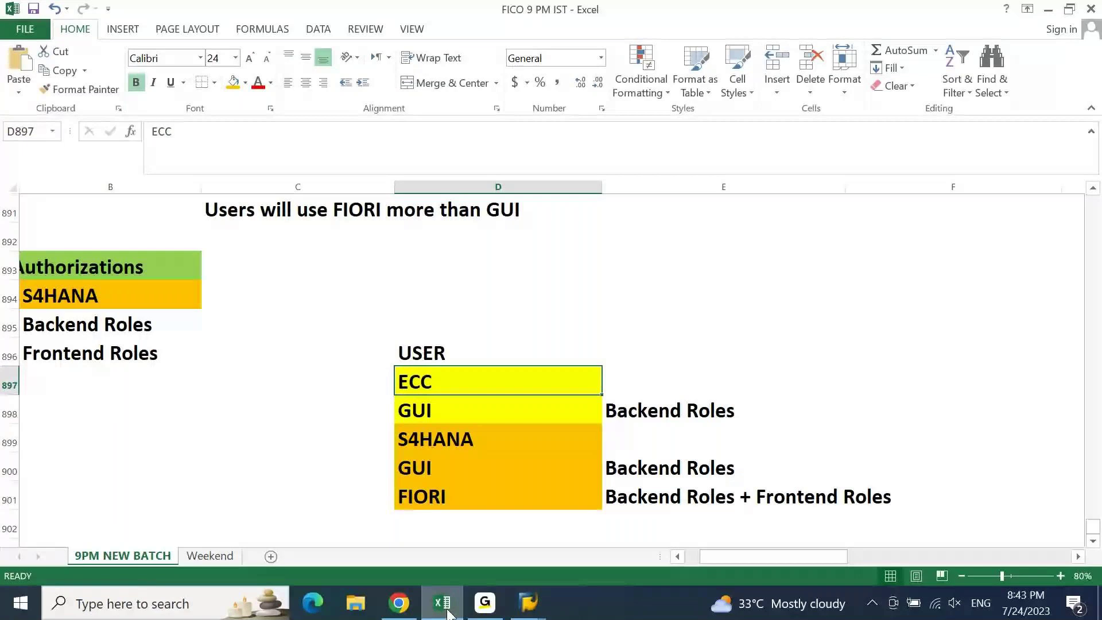
pyautogui.click(447, 612)
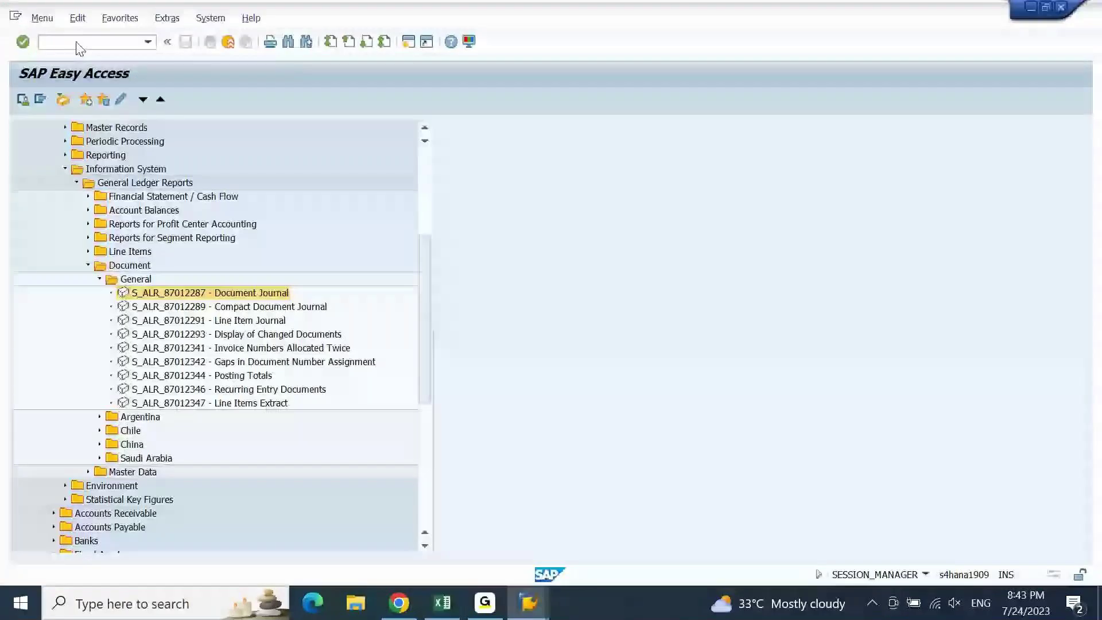
# - Open your own user profile with SU3, then start user maintenance with /nSU01
pyautogui.write('su3')
pyautogui.press('Return')
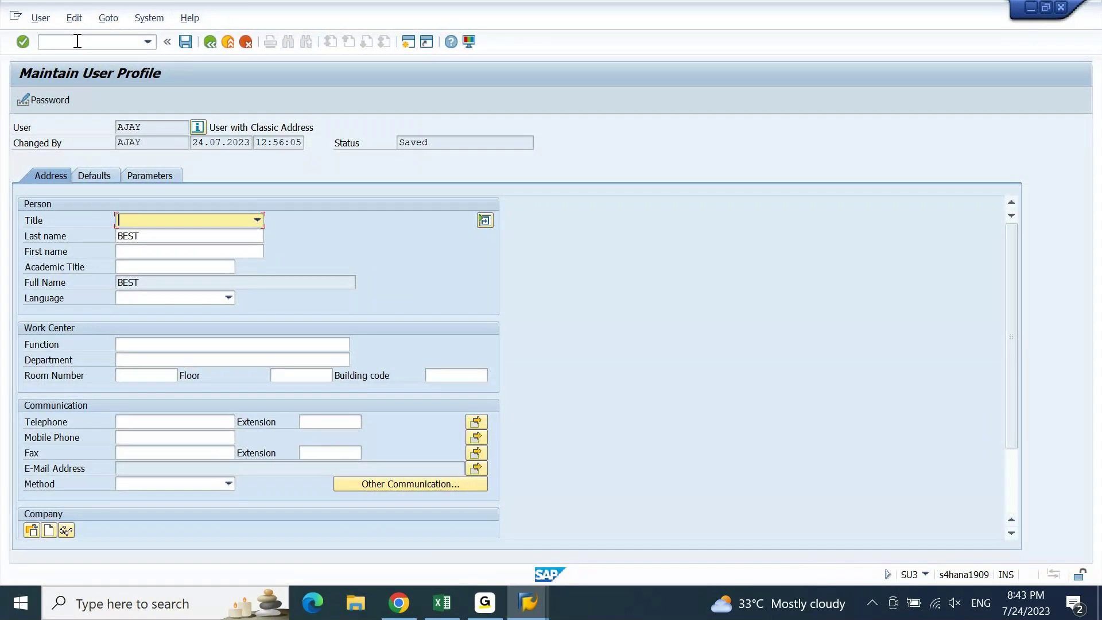
pyautogui.click(78, 41)
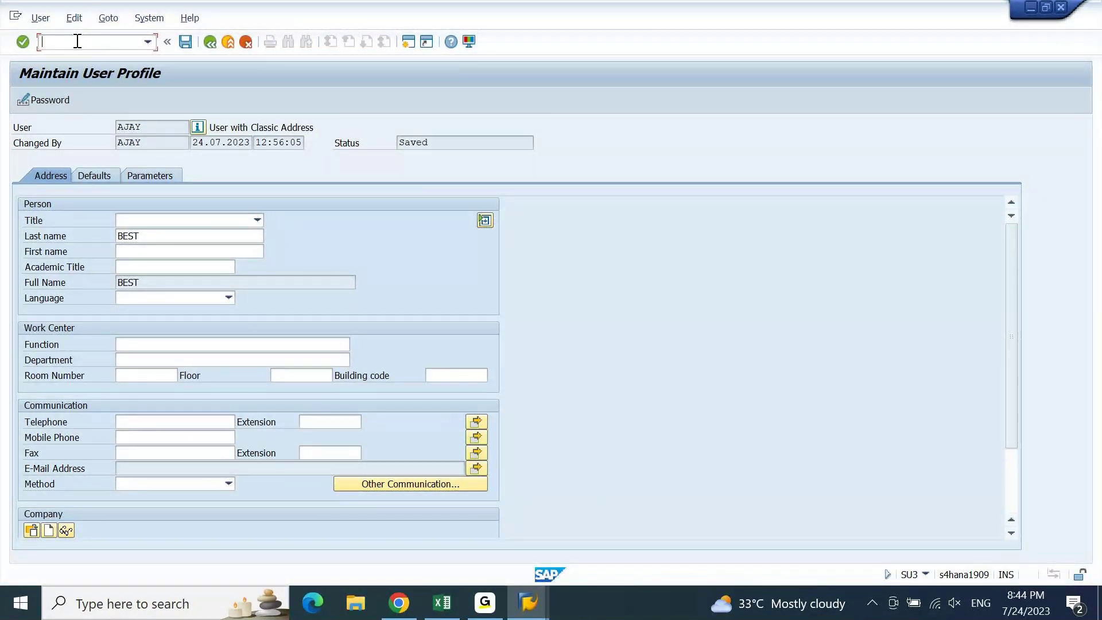
pyautogui.write('/nsu01')
pyautogui.press('Return')
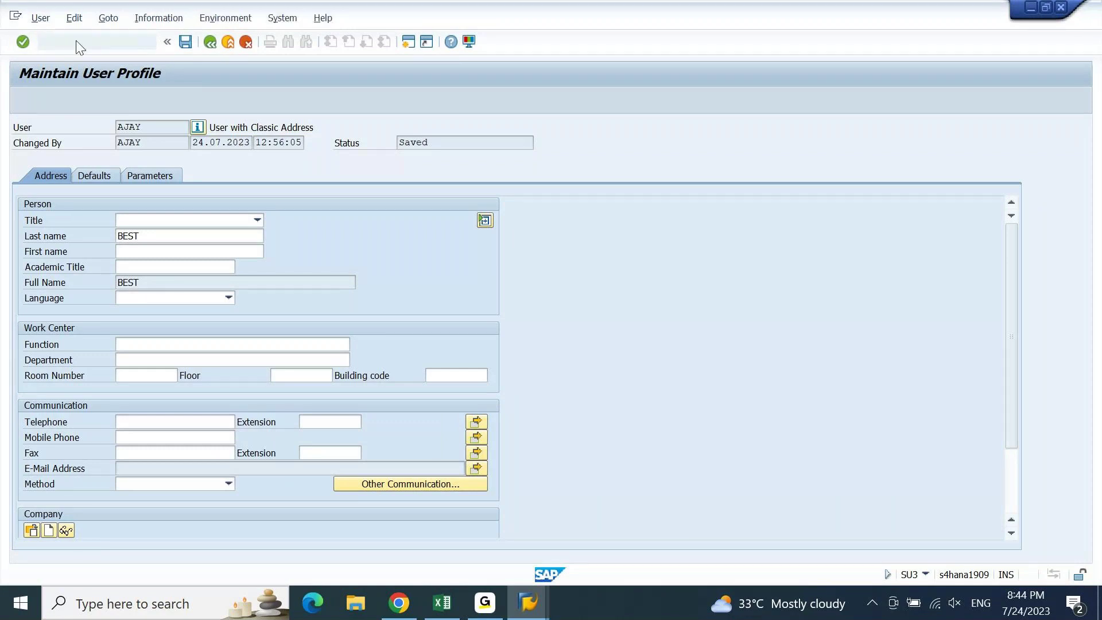
# - Display user AJ01 in SU01 and show its Roles tab
pyautogui.write('aj01')
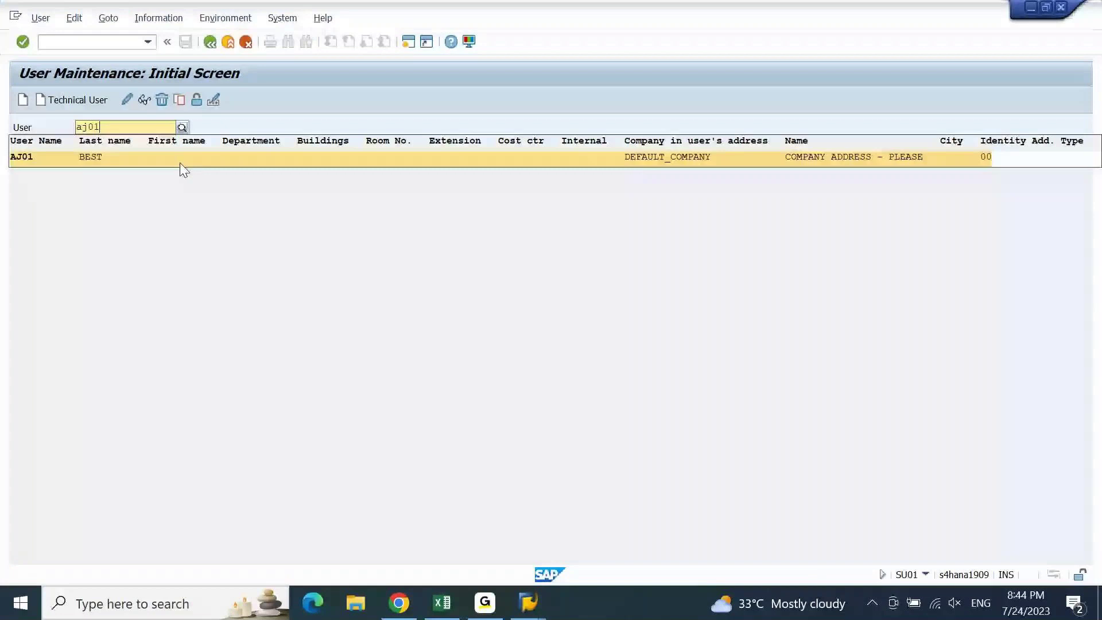
pyautogui.click(181, 163)
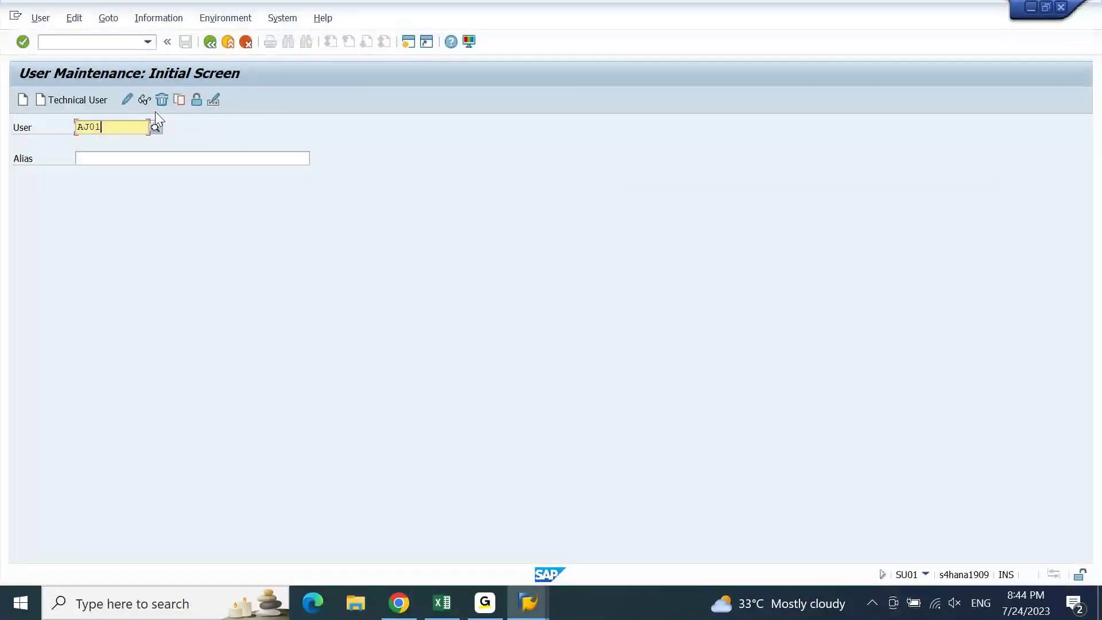
pyautogui.click(141, 101)
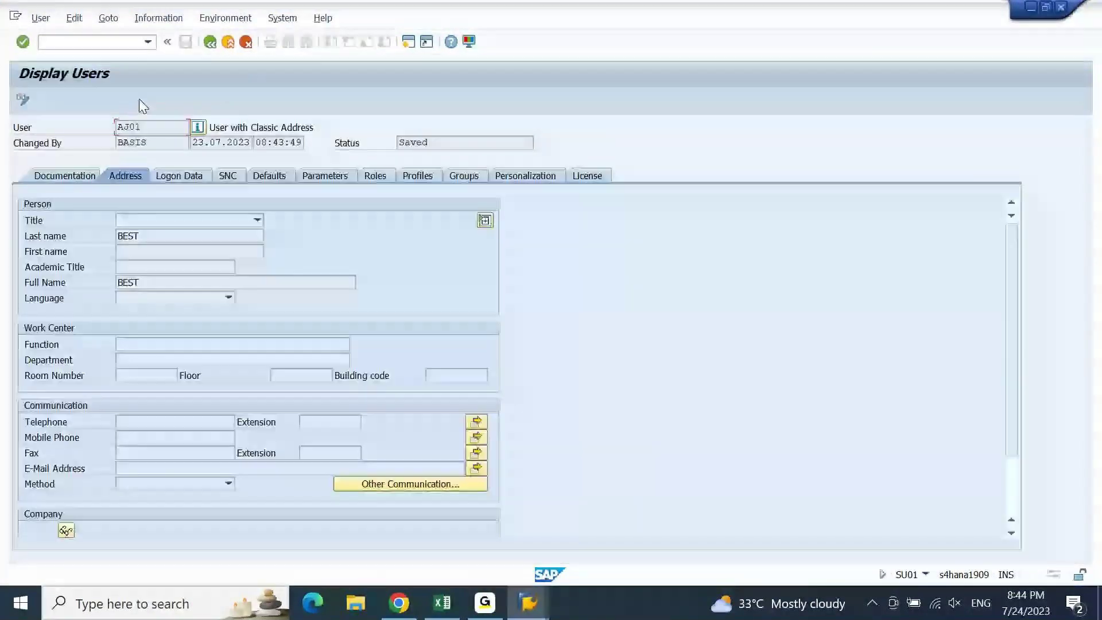
pyautogui.click(375, 177)
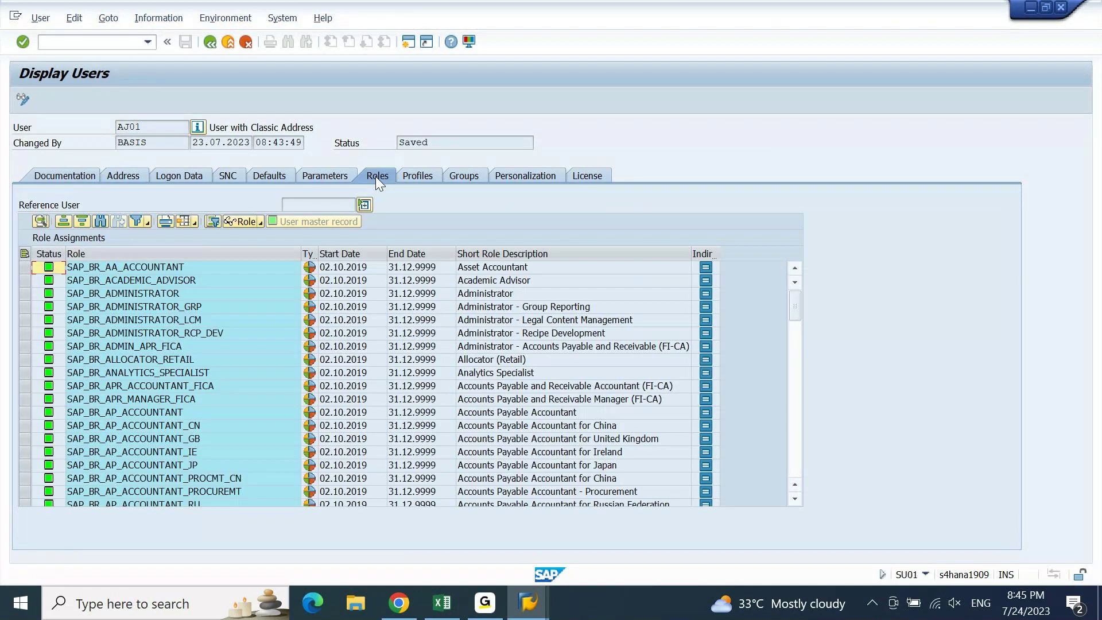
# - Review the SAP_BR_ANALYTICS_SPECIALIST and SAP_BR_APR_MANAGER_FICA roles and their start dates, then return to Excel's ECC Backend Roles note
pyautogui.click(200, 373)
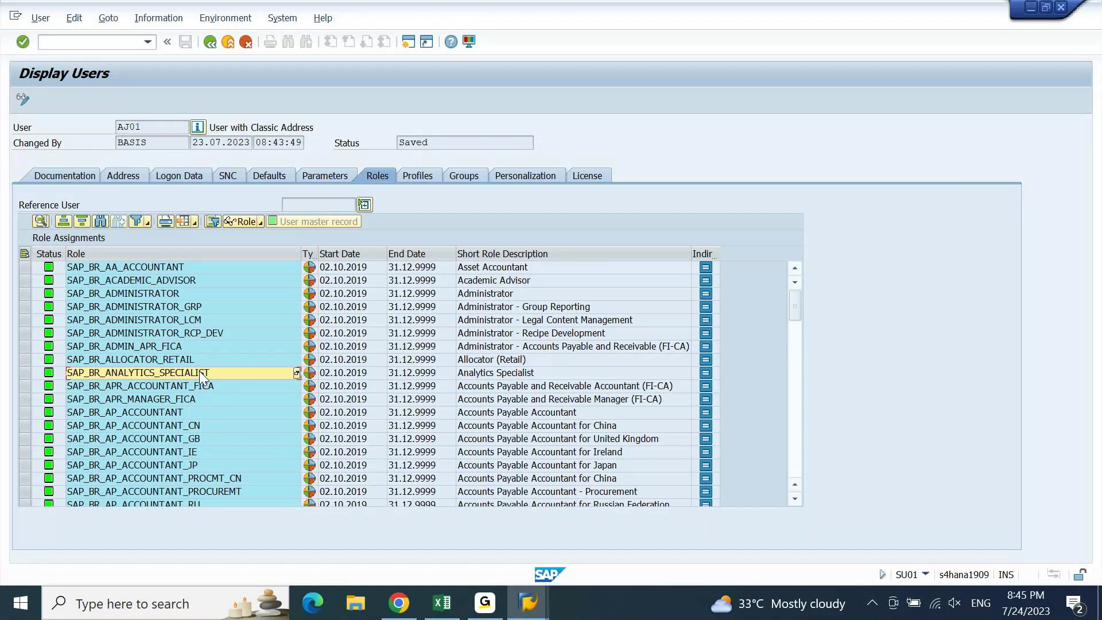
pyautogui.press('Down')
pyautogui.press('Down')
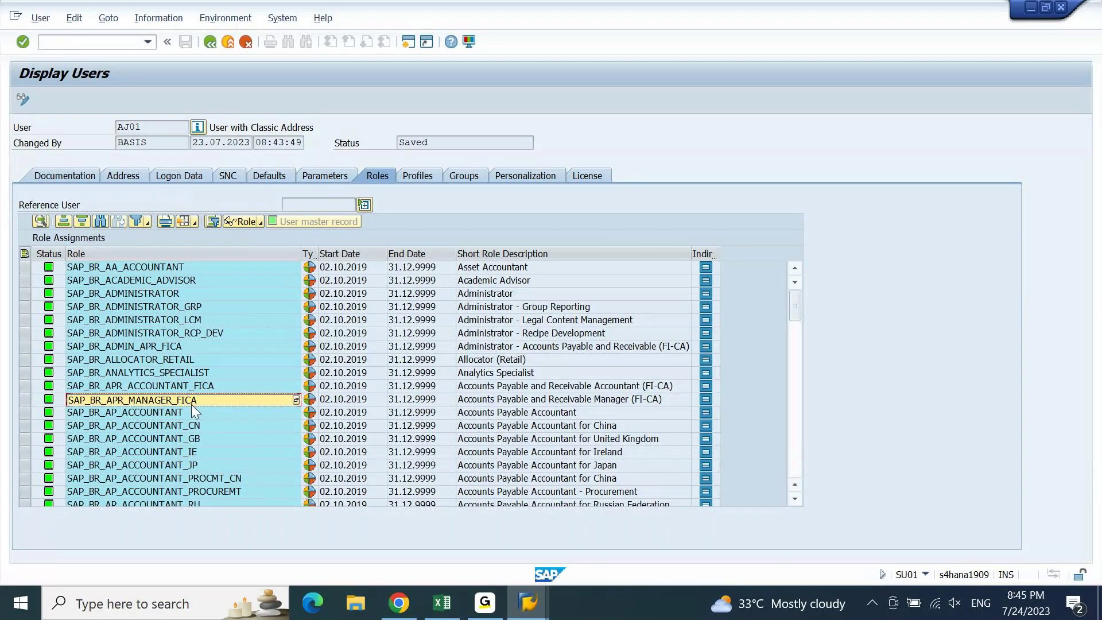
pyautogui.click(340, 387)
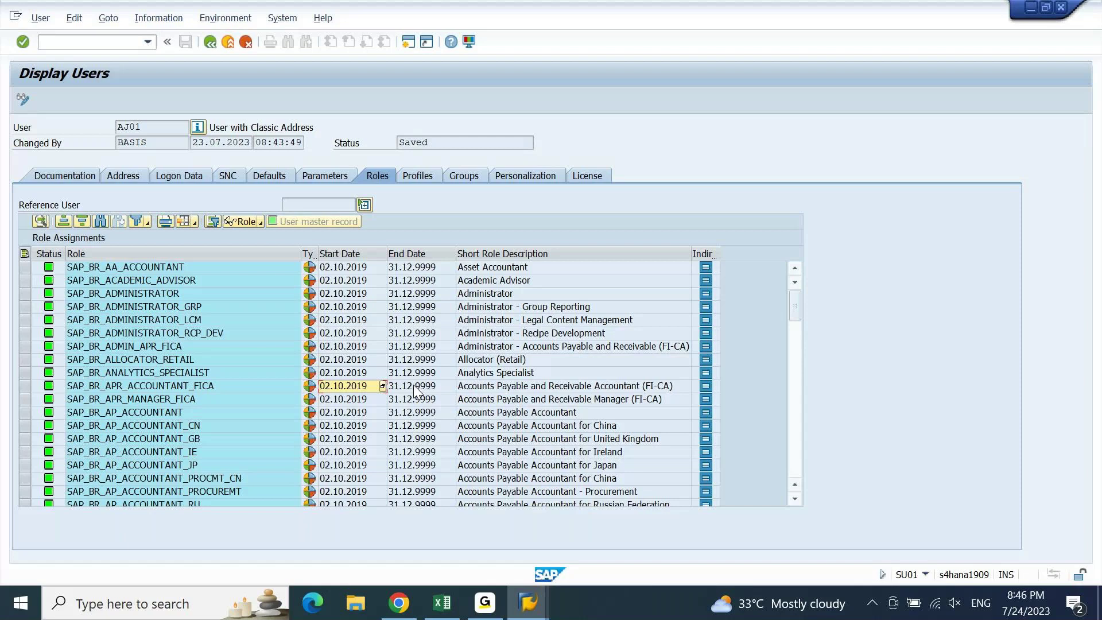
pyautogui.hotkey('alt', 'Tab')
pyautogui.click(650, 414)
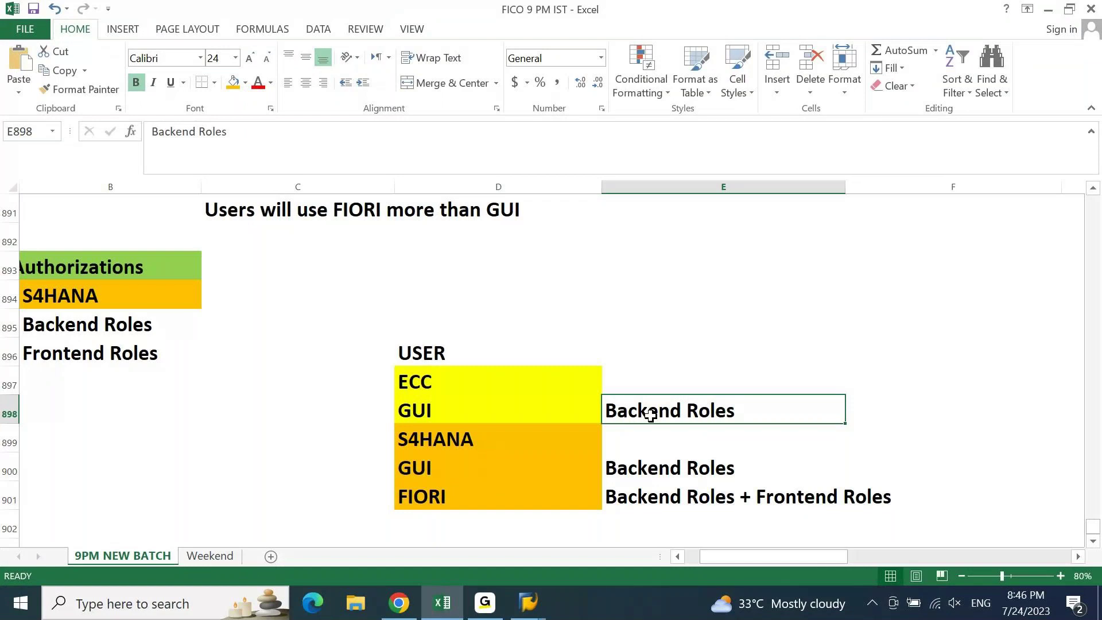
# - Switch back to the SAP GUI Display Users window listing AJ01's roles
pyautogui.hotkey('alt', 'Tab')
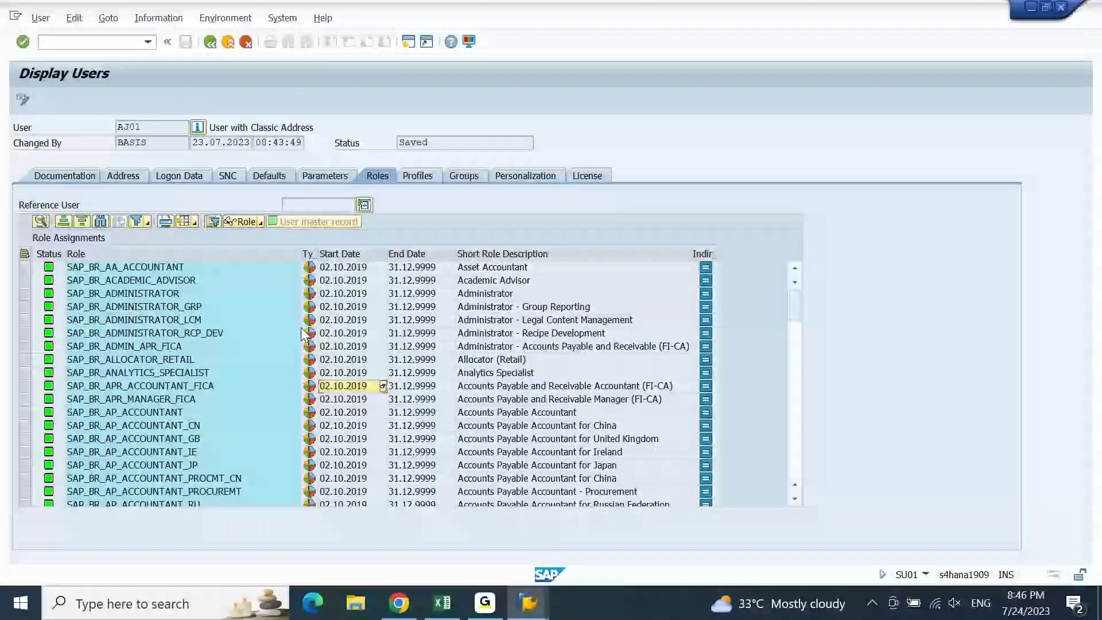
# - Switch to the Chrome window showing the S/4HANA Fiori launchpad home
pyautogui.hotkey('alt', 'Tab')
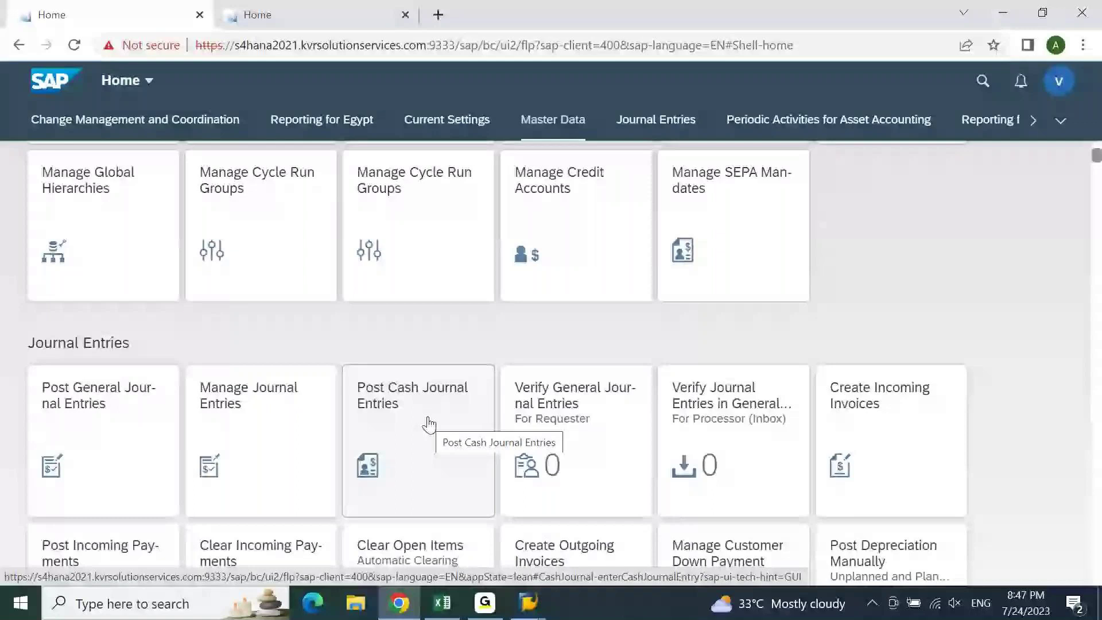
# - Return to the Excel user-role notes after viewing the Journal Entries tiles
pyautogui.hotkey('alt', 'Tab')
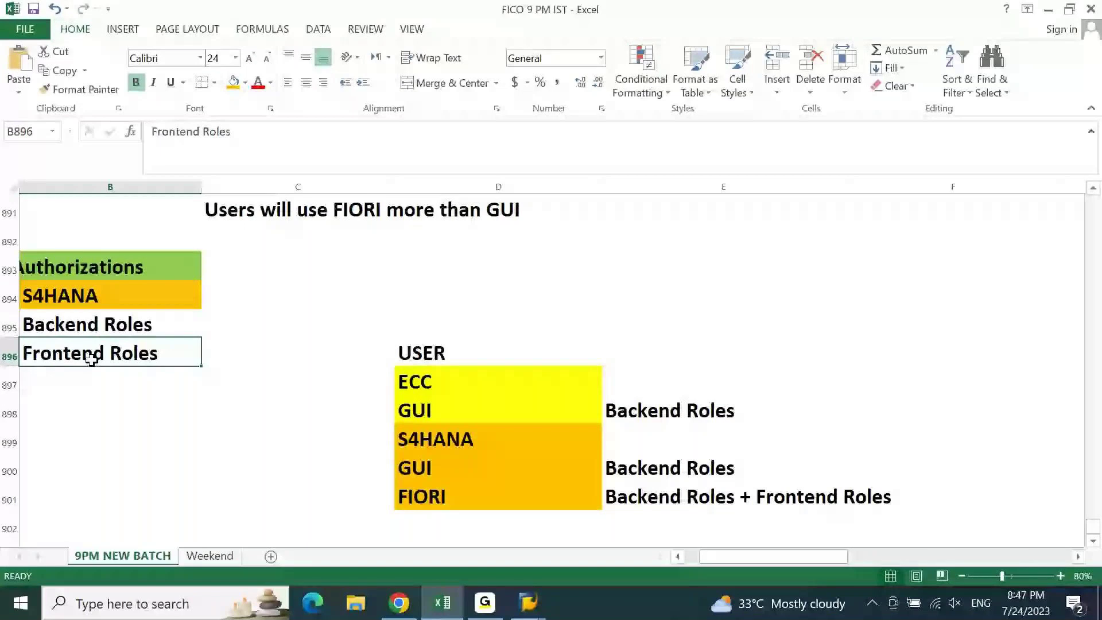
# - Confirm the S4HANA Frontend Roles entry in B896 beneath Backend Roles
pyautogui.press('Right')
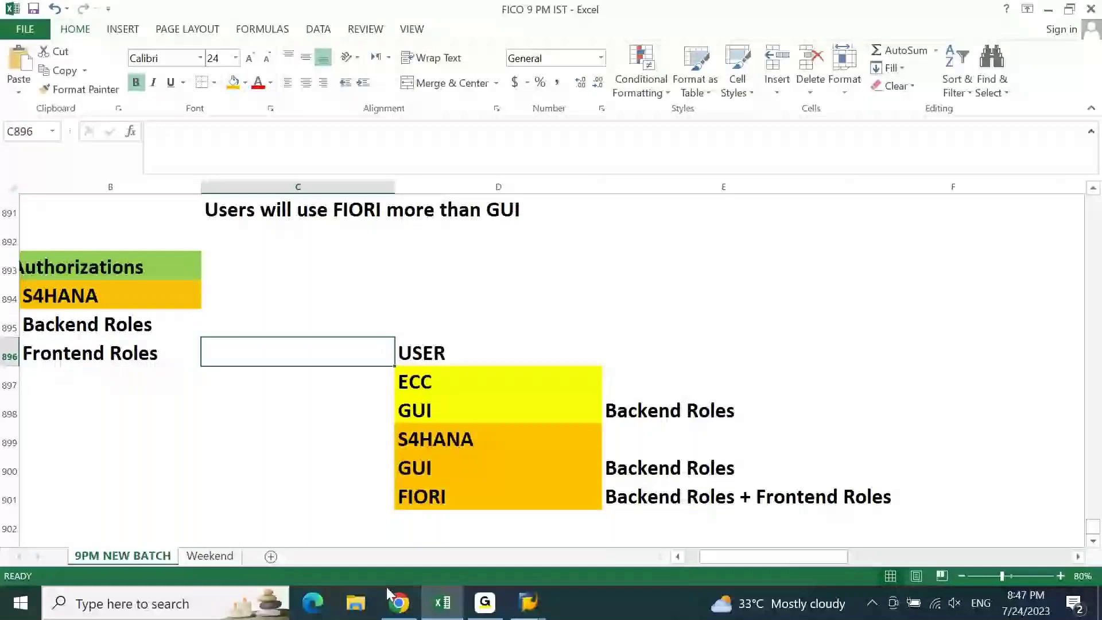
# - Bring up the Fiori launchpad and launch the Post Cash Journal Entries app
pyautogui.click(391, 598)
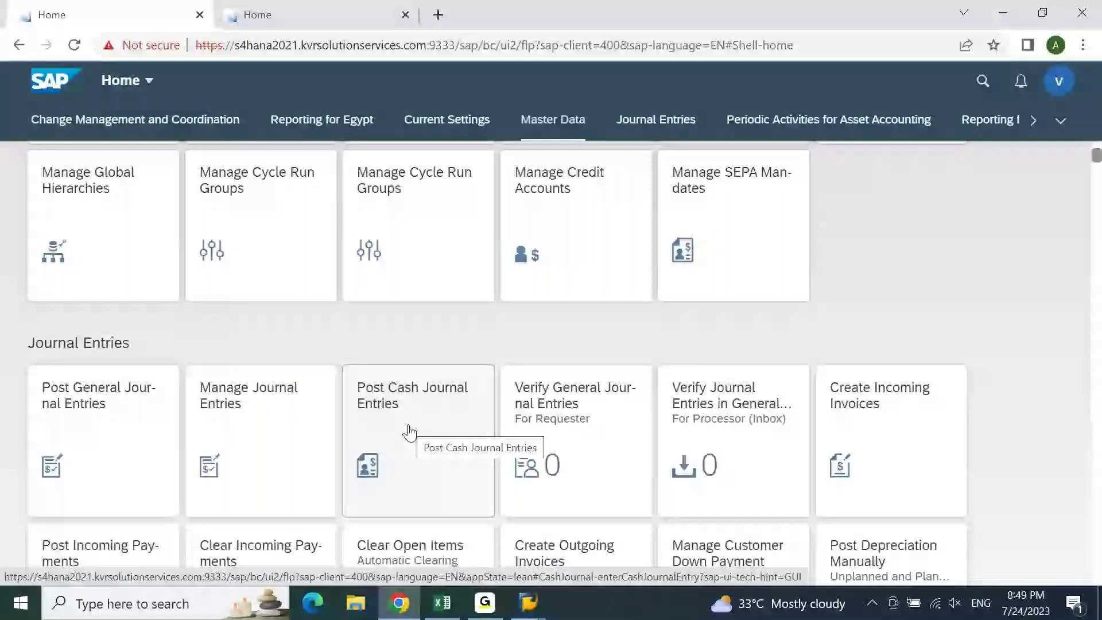
pyautogui.click(409, 432)
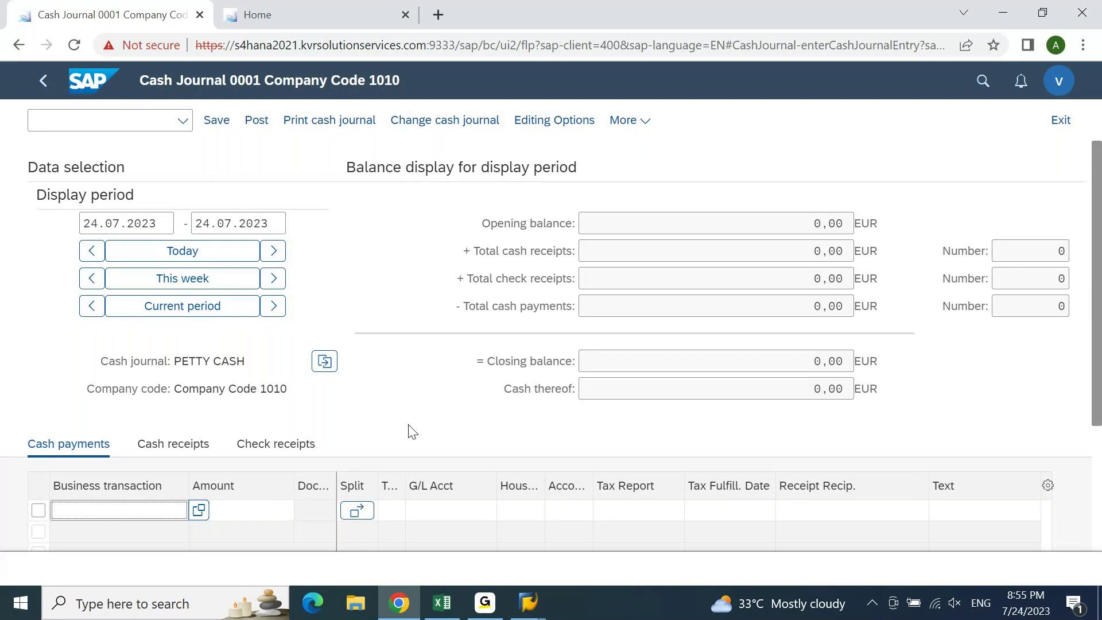
# - Switch from Cash Journal 0001 back to the Excel FICO 9 PM IST notes
pyautogui.click(456, 588)
# - Enter USER, Document and F-02 down column C starting at C902, correcting the USER typo
pyautogui.press('Down')
pyautogui.press('Down')
pyautogui.press('Down')
pyautogui.press('Down')
pyautogui.press('Down')
pyautogui.press('Down')
pyautogui.press('Down')
pyautogui.press('Down')
pyautogui.press('Down')
pyautogui.press('Down')
pyautogui.press('Down')
pyautogui.press('Down')
pyautogui.press('Down')
pyautogui.press('Down')
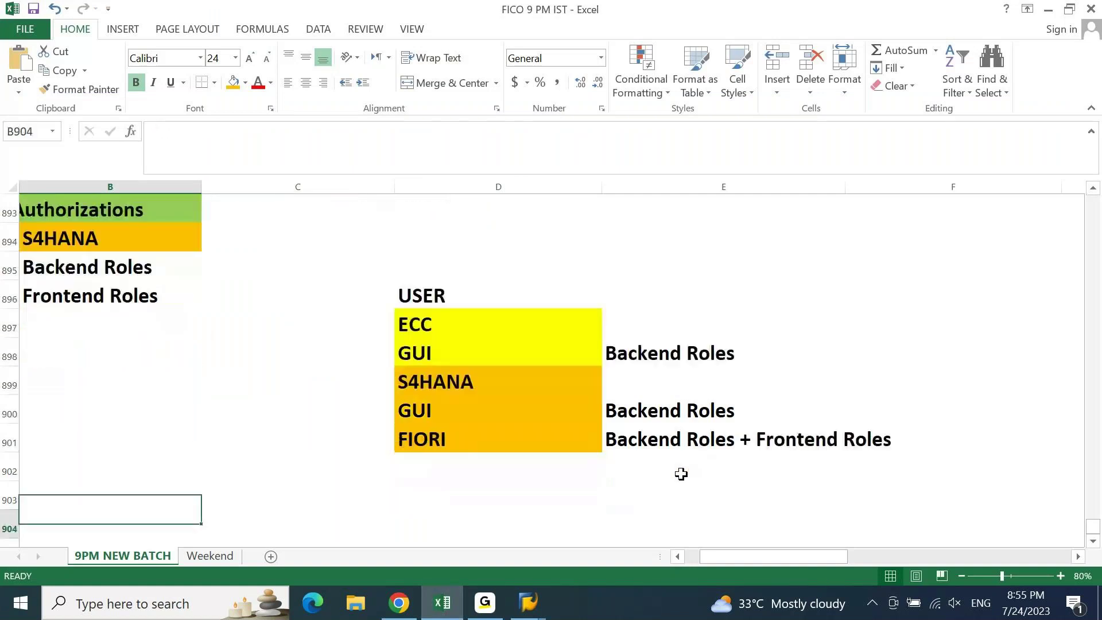
pyautogui.press('Down')
pyautogui.press('Down')
pyautogui.press('Down')
pyautogui.press('Up')
pyautogui.press('Up')
pyautogui.press('Up')
pyautogui.press('Up')
pyautogui.press('Up')
pyautogui.press('Up')
pyautogui.press('Up')
pyautogui.press('Up')
pyautogui.press('Up')
pyautogui.press('Up')
pyautogui.press('Up')
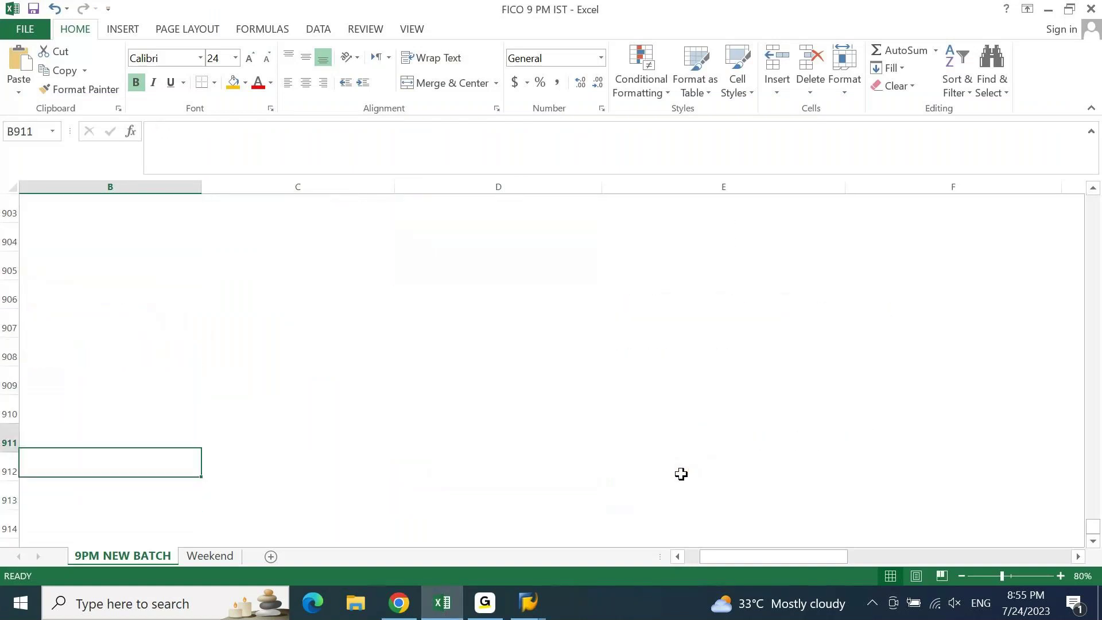
pyautogui.press('Right')
pyautogui.write('USR')
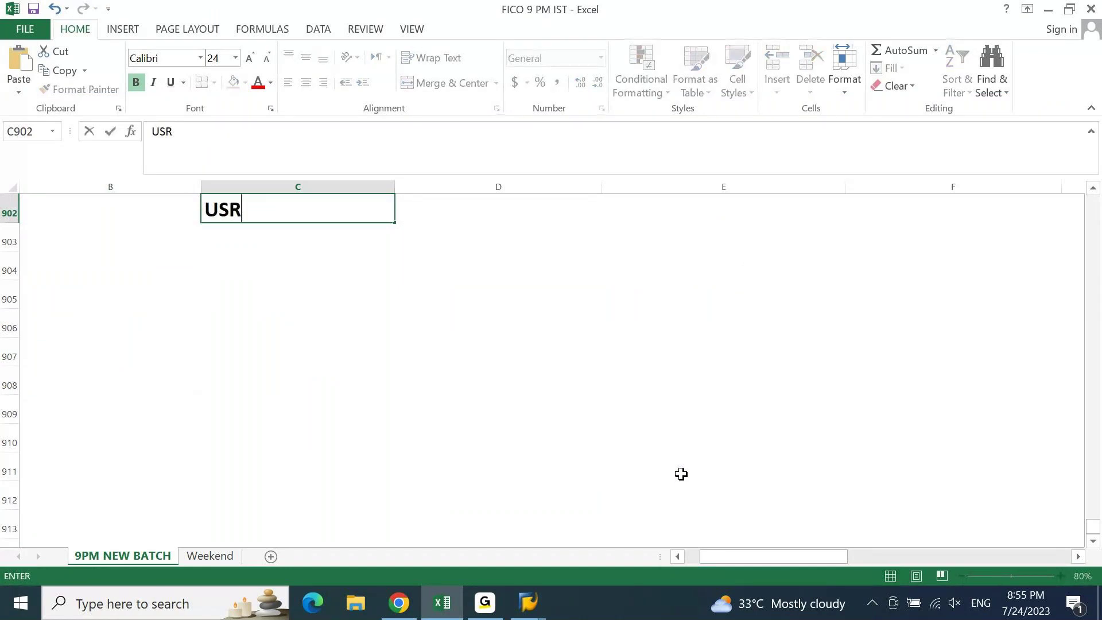
pyautogui.press('BackSpace')
pyautogui.write('ER')
pyautogui.press('Return')
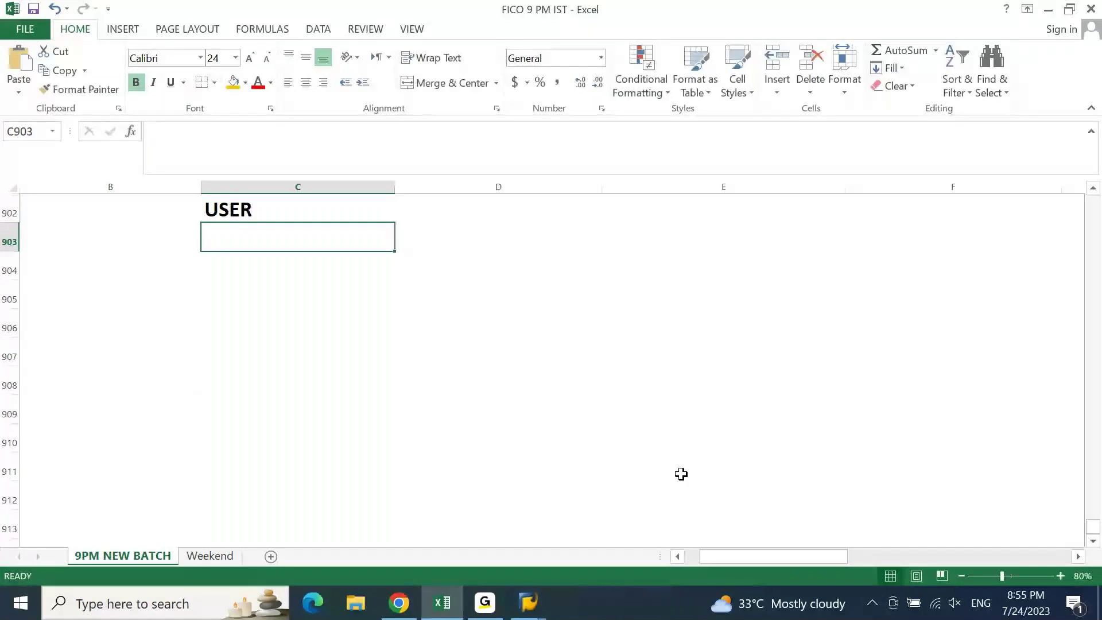
pyautogui.write('Document')
pyautogui.press('Return')
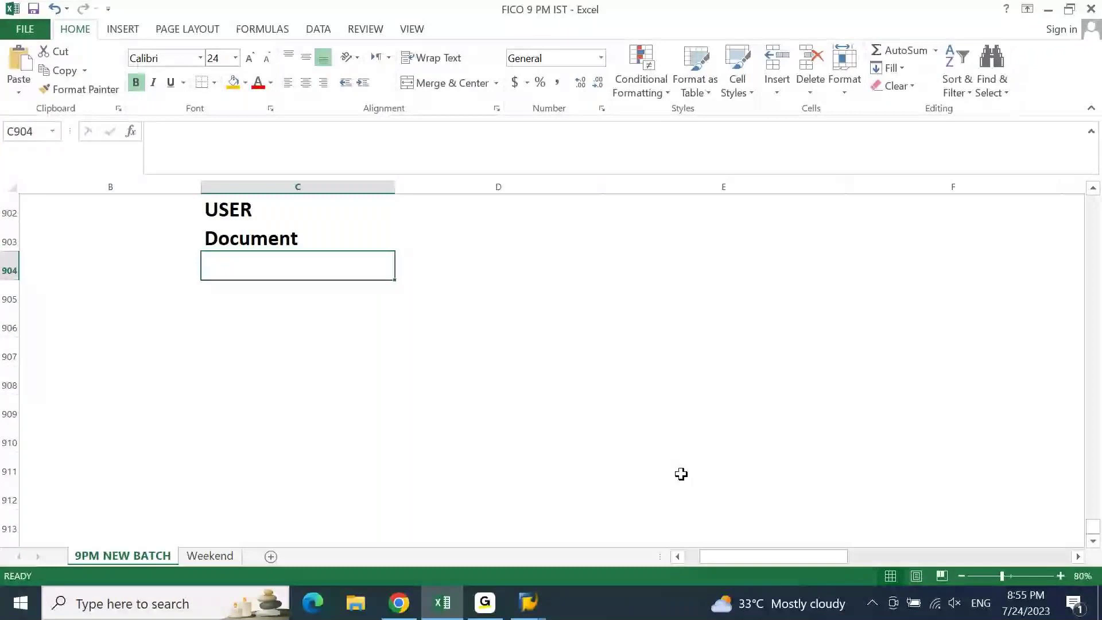
pyautogui.write('F-02')
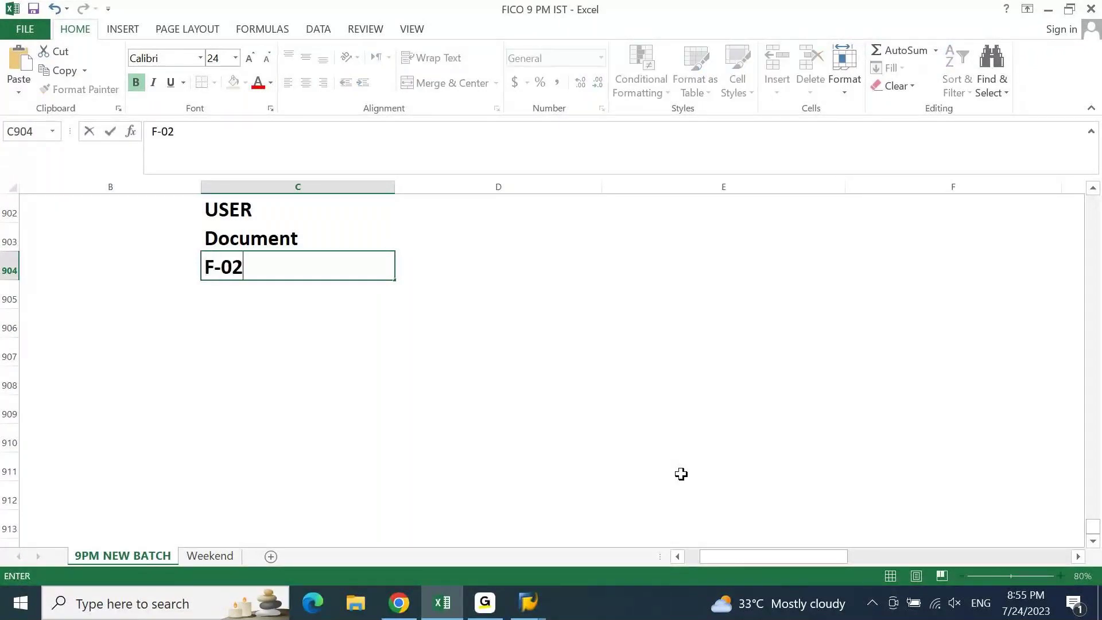
pyautogui.press('Return')
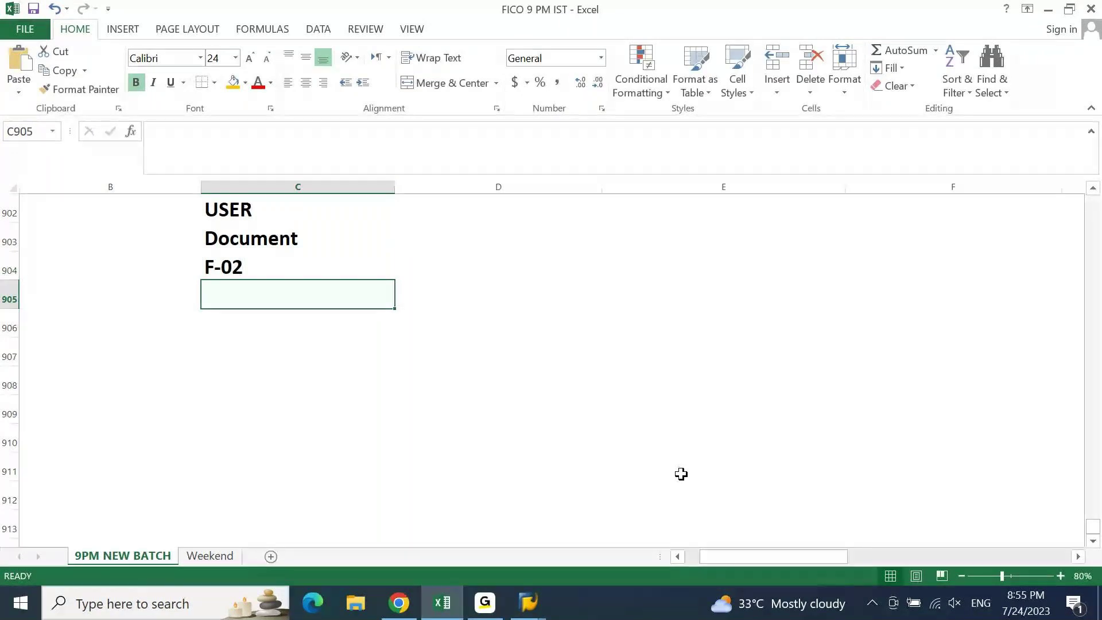
# - Start a numbered list in column B with 1. ECC and Easy Access beneath it
pyautogui.press('Up')
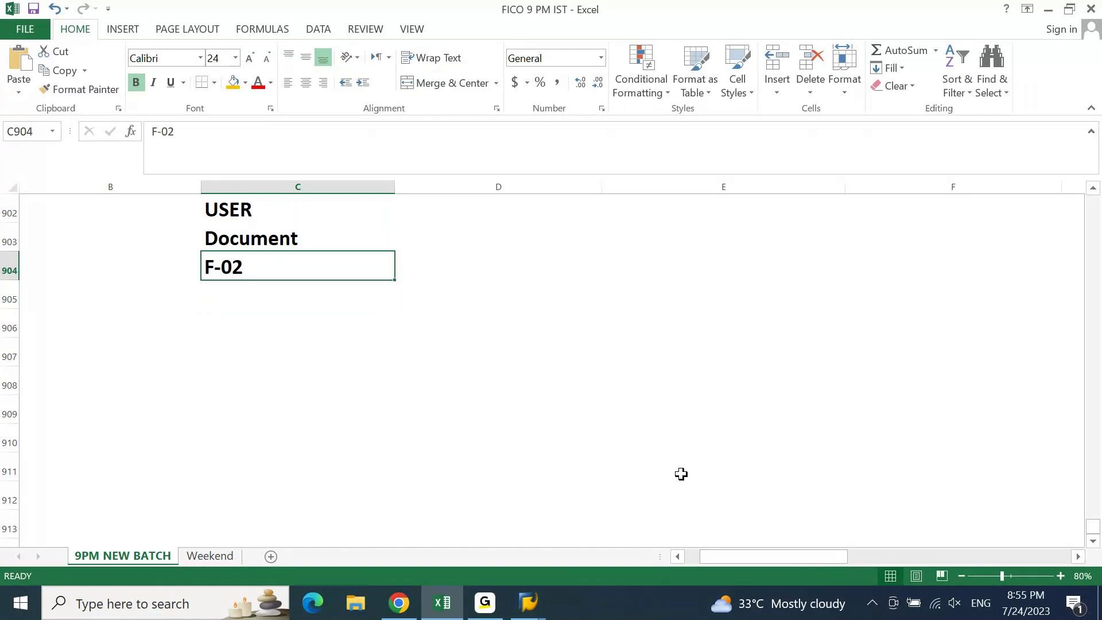
pyautogui.press('Down')
pyautogui.press('Left')
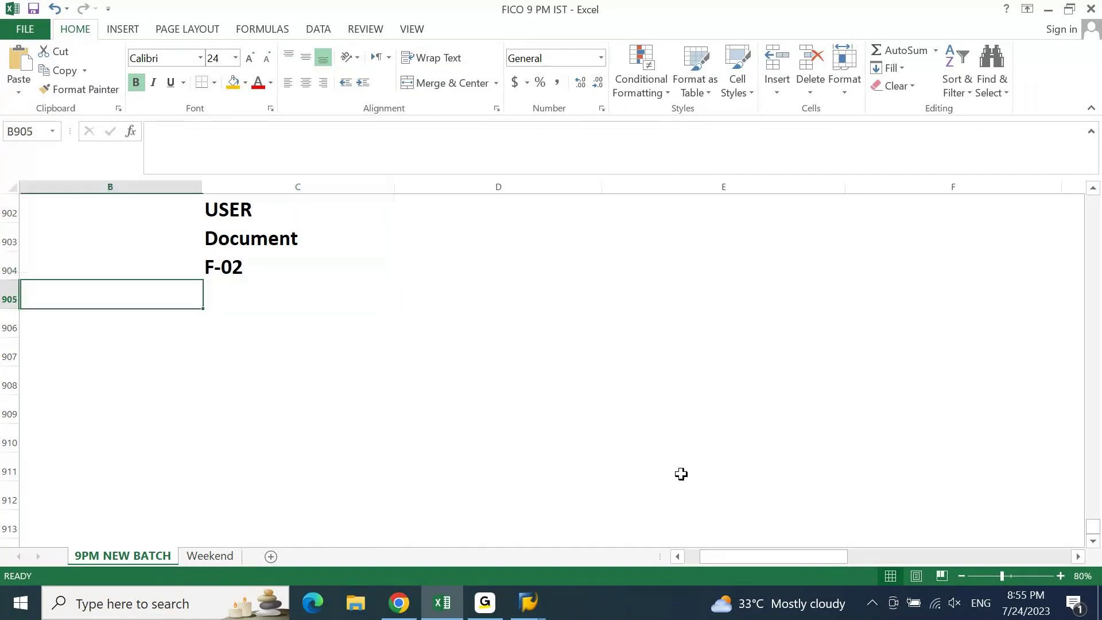
pyautogui.press('Down')
pyautogui.write('1.')
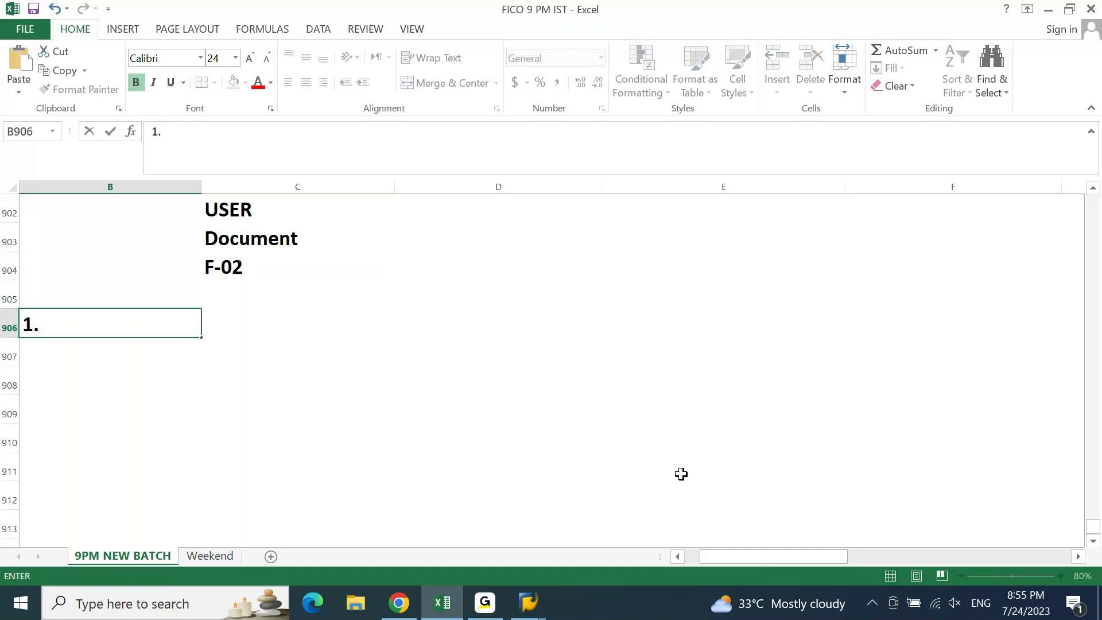
pyautogui.write('ECC')
pyautogui.press('Return')
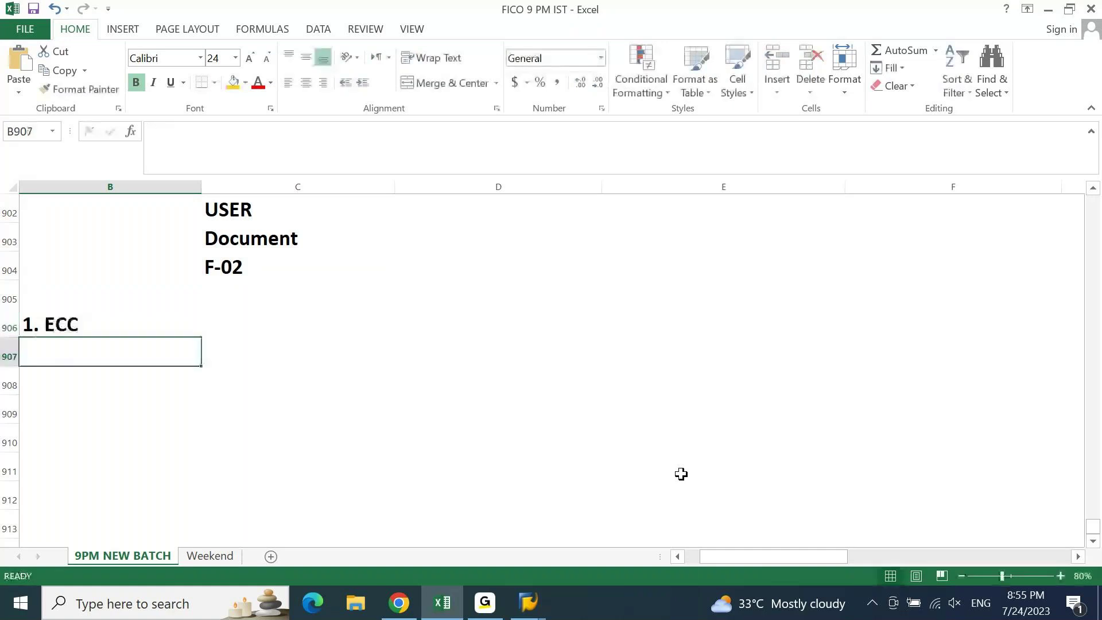
pyautogui.write('Easy Access')
pyautogui.press('Return')
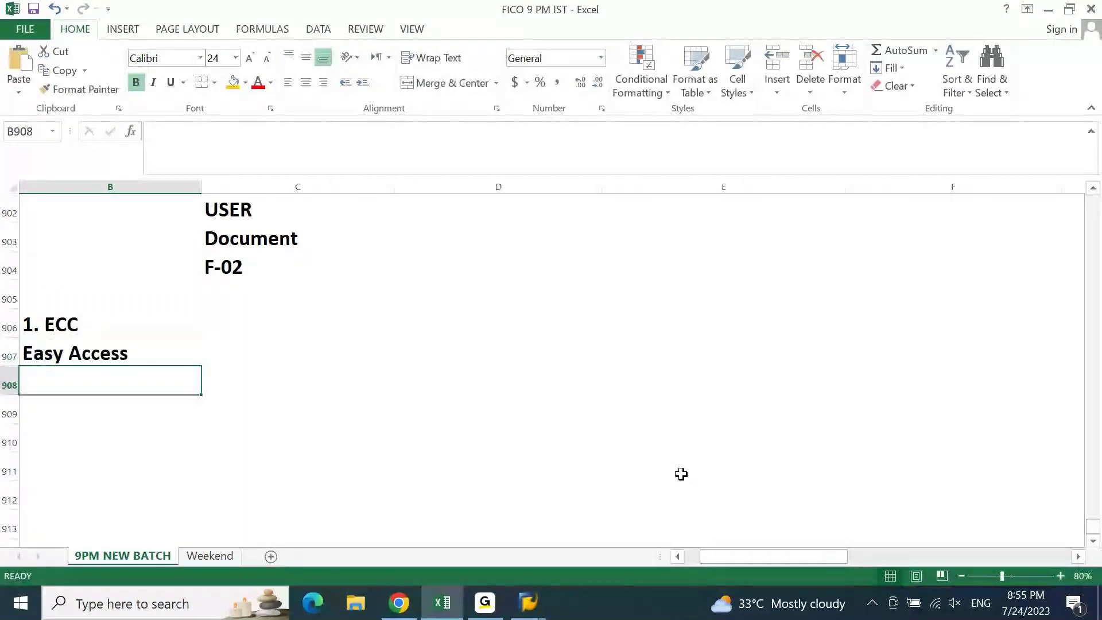
# - Add Role below Easy Access, discarding a half-typed entry first
pyautogui.press('Up')
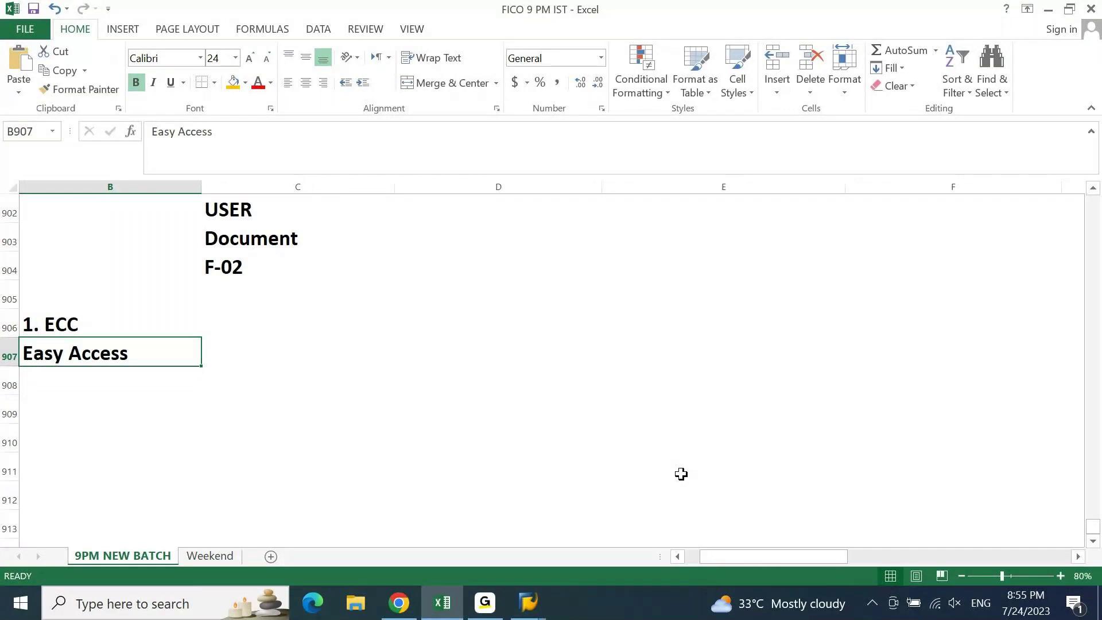
pyautogui.press('Down')
pyautogui.press('Down')
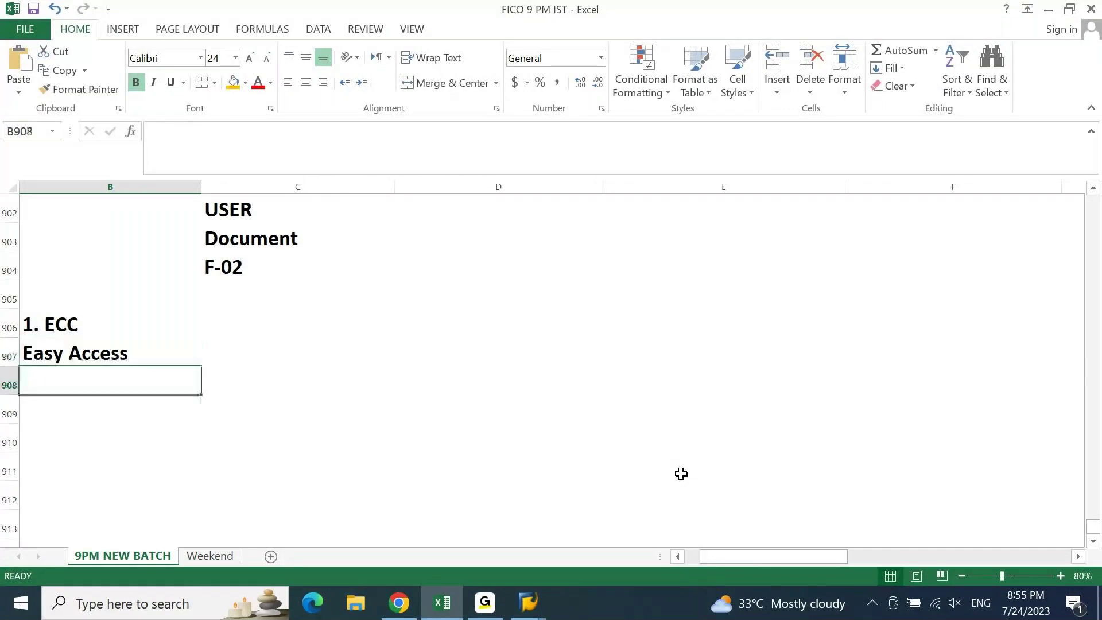
pyautogui.write('Bac')
pyautogui.press('Escape')
pyautogui.write('Role')
pyautogui.press('Return')
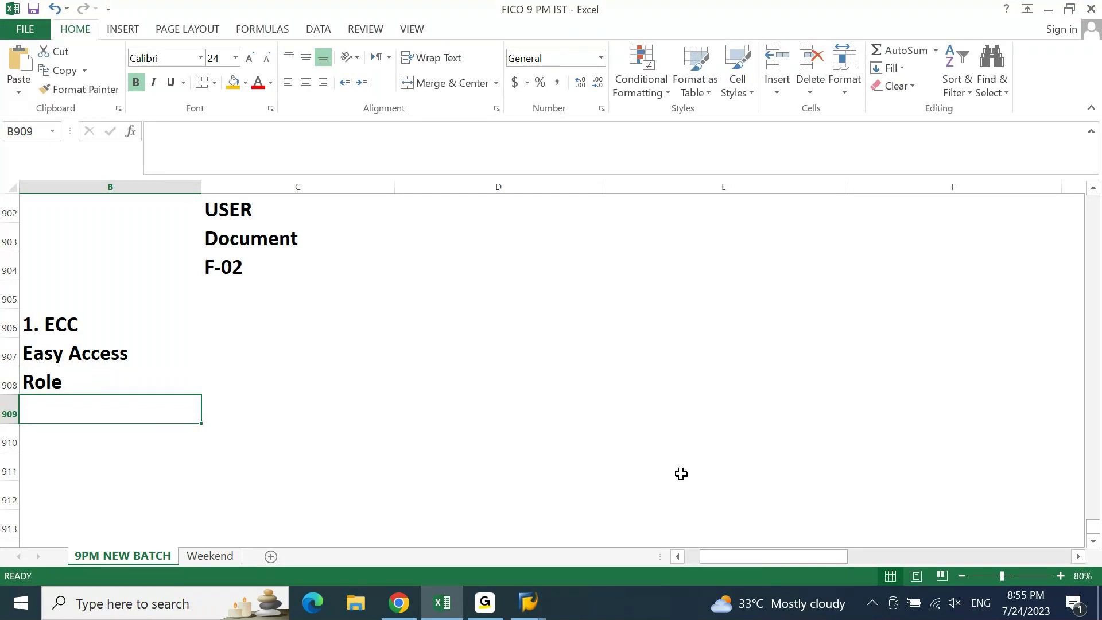
# - Put a 2. S4HANA heading in D906 and copy Easy Access from B907 beneath it
pyautogui.press('Up')
pyautogui.press('Up')
pyautogui.press('Up')
pyautogui.press('Right')
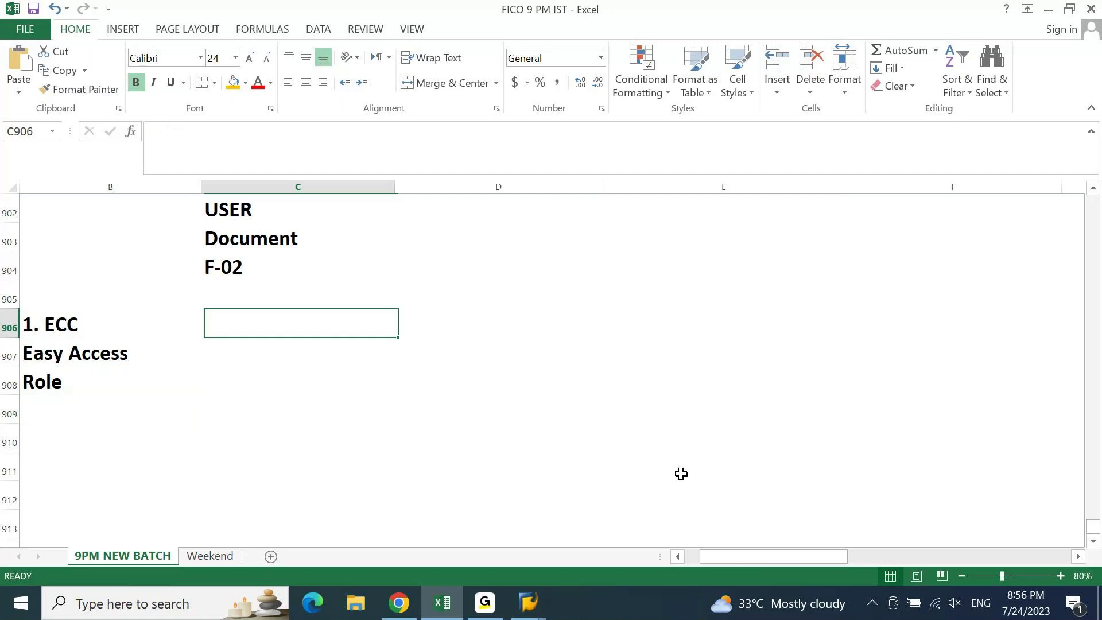
pyautogui.press('Right')
pyautogui.write('2. S4HANA')
pyautogui.press('Return')
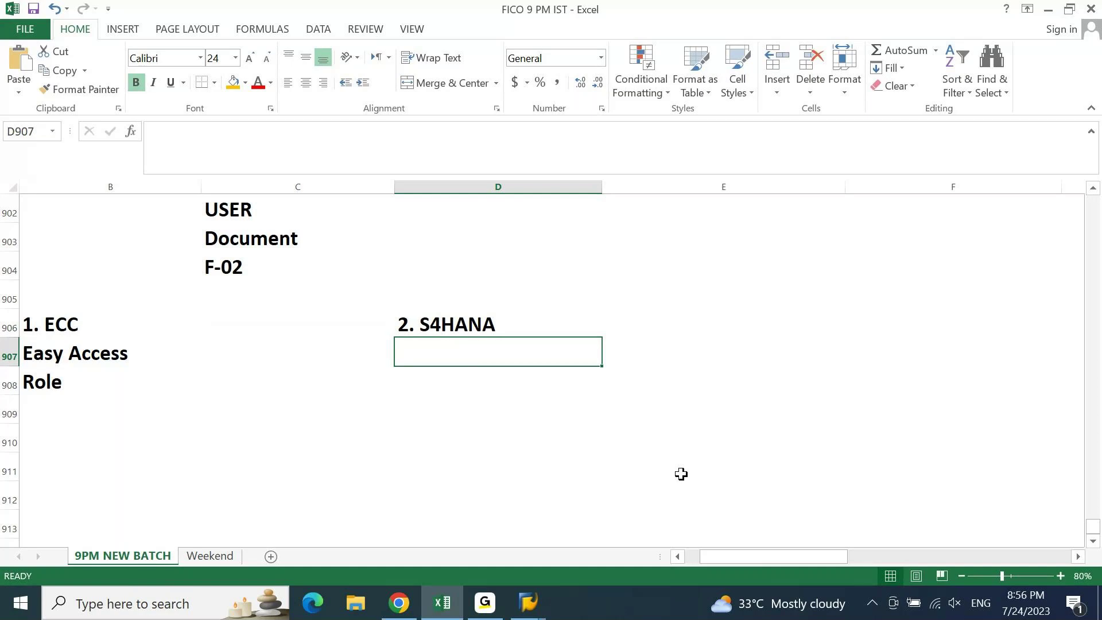
pyautogui.press('Left')
pyautogui.press('Left')
pyautogui.hotkey('ctrl', 'c')
pyautogui.press('Right')
pyautogui.press('Right')
pyautogui.press('Return')
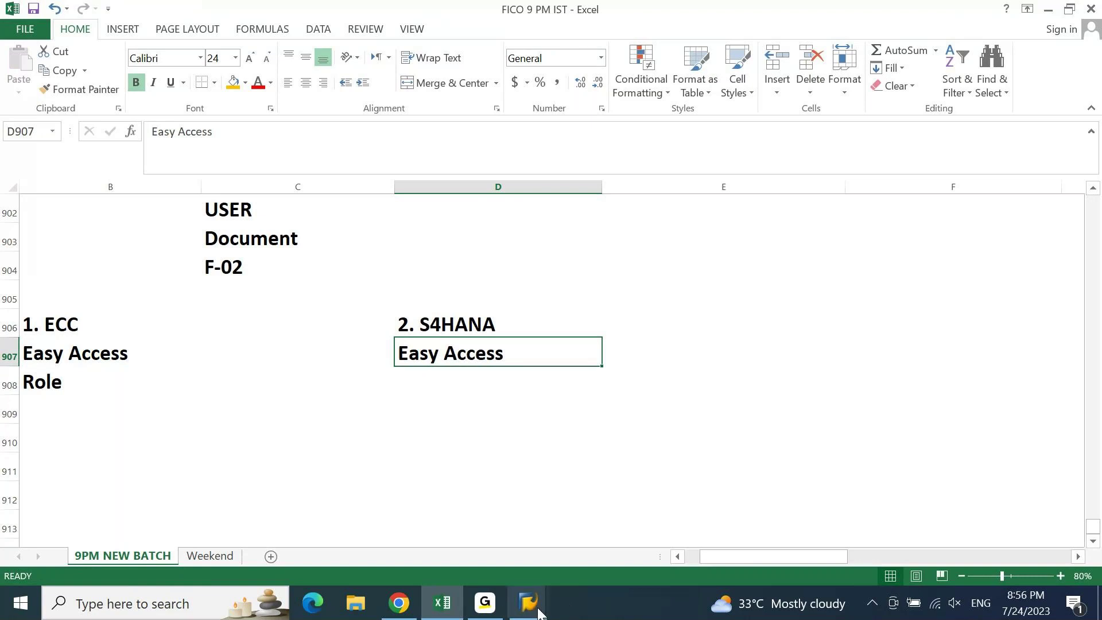
# - Enter FIORI in D908, below the S4HANA Easy Access entry
pyautogui.moveTo(530, 605)
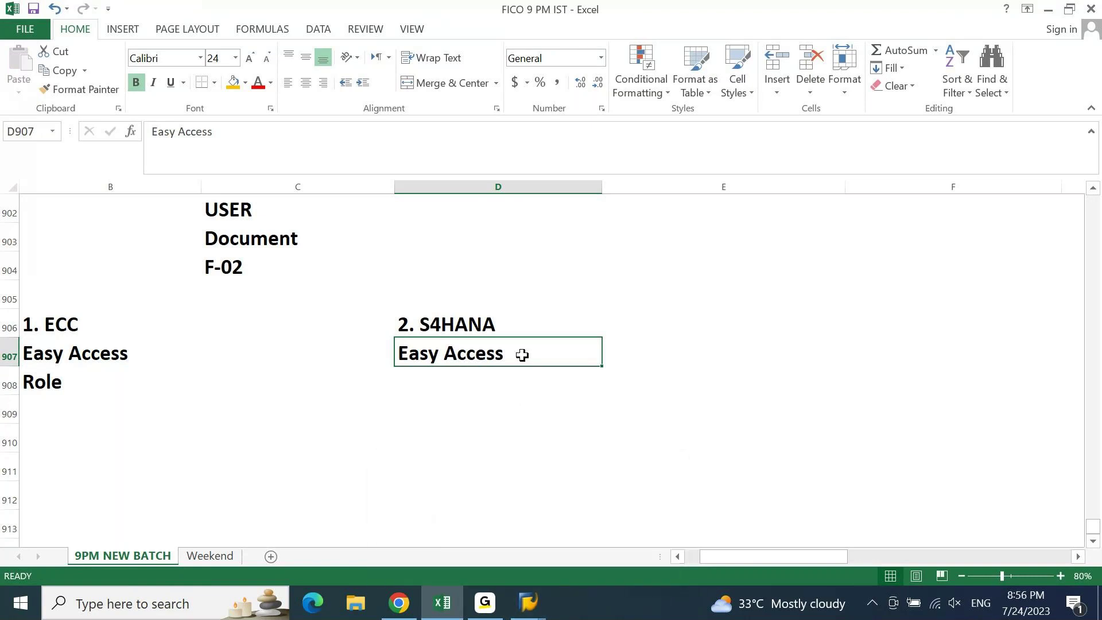
pyautogui.click(486, 373)
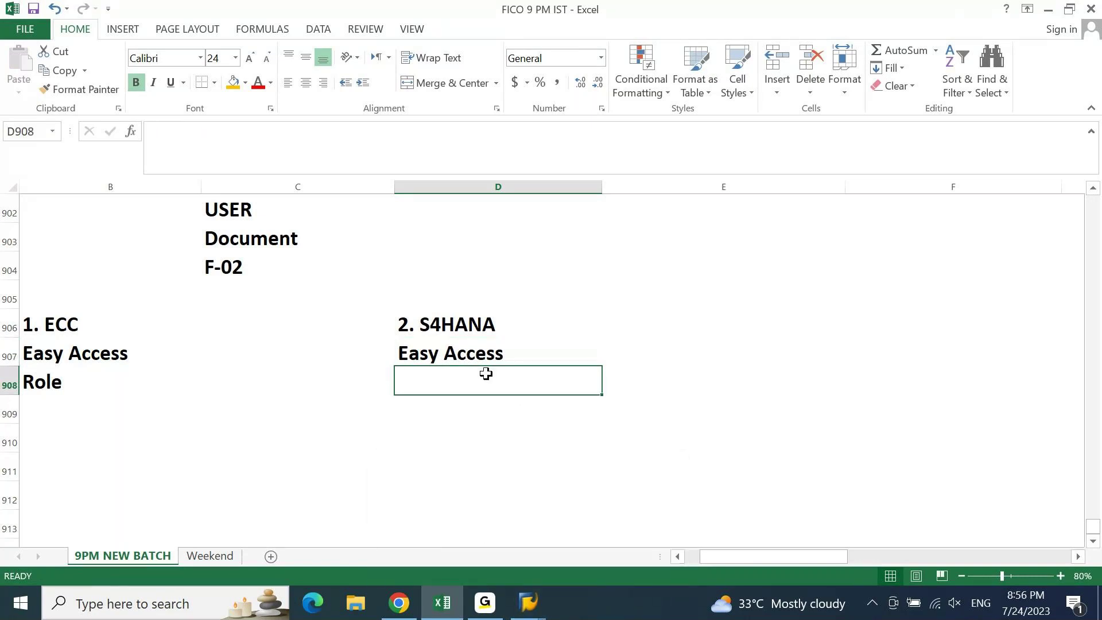
pyautogui.press('Up')
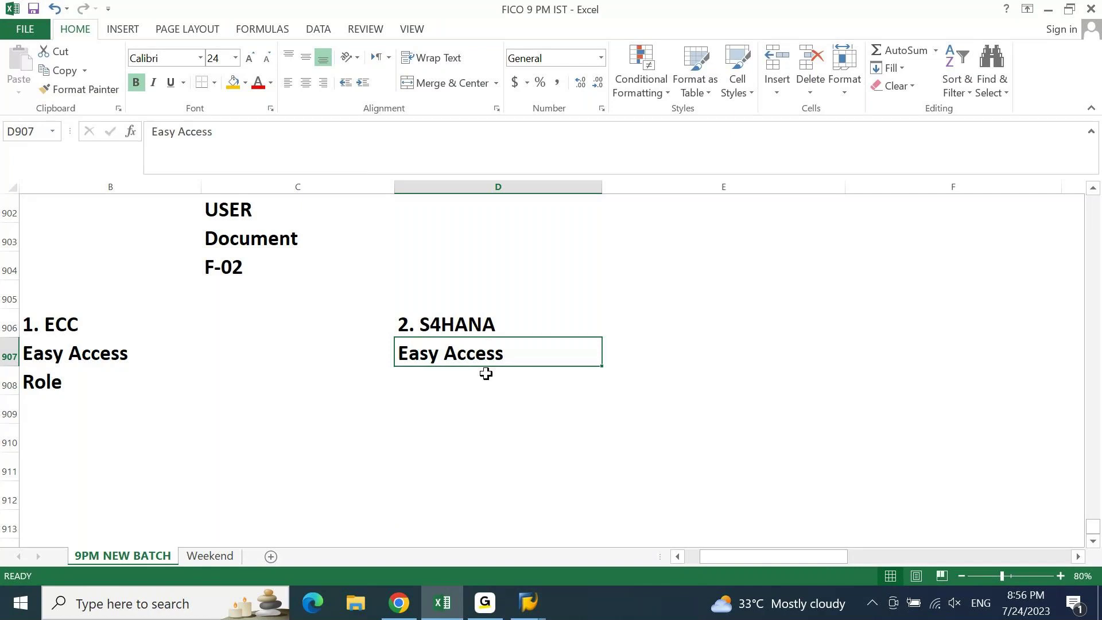
pyautogui.click(486, 374)
pyautogui.write('FIORI')
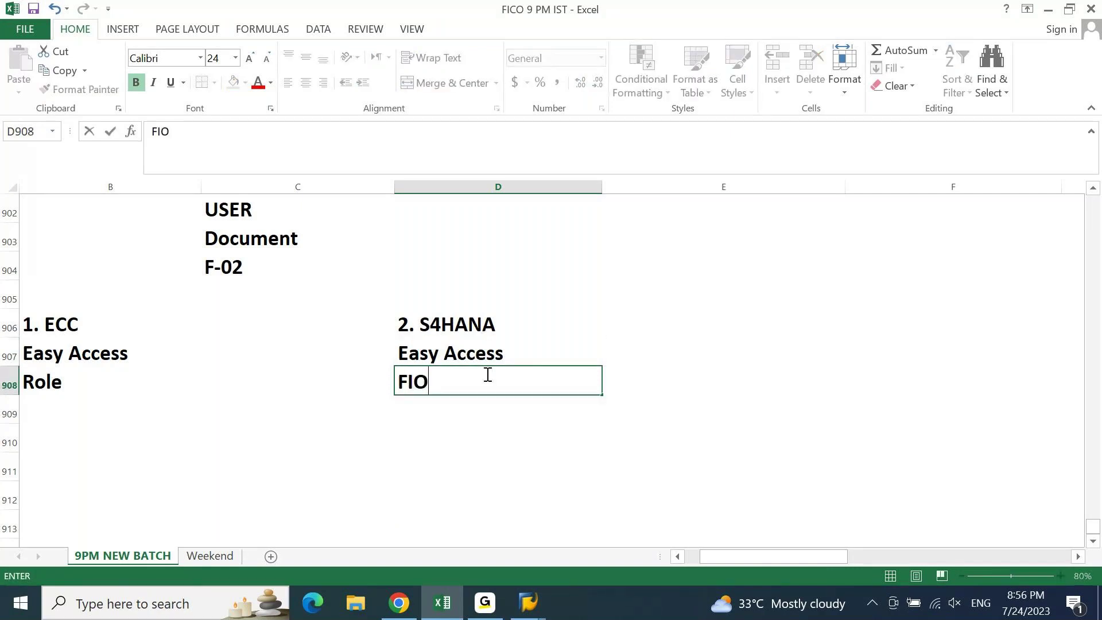
pyautogui.press('Up')
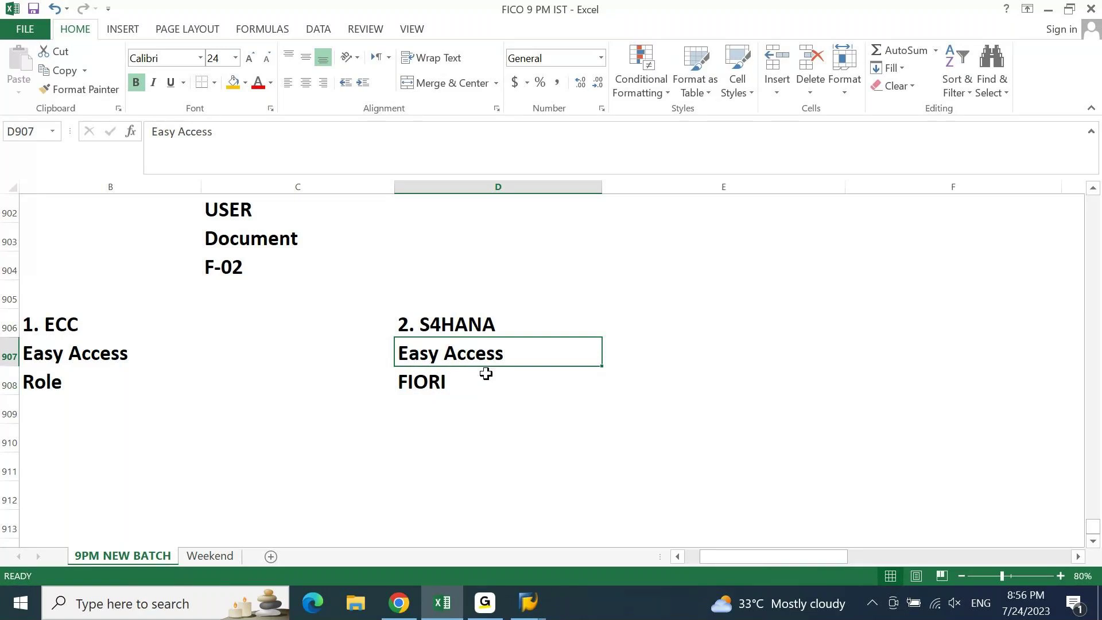
# - Append ' / GUI' to the S4HANA Easy Access entry in D907
pyautogui.press('F2')
pyautogui.write('/ GUI')
pyautogui.press('Return')
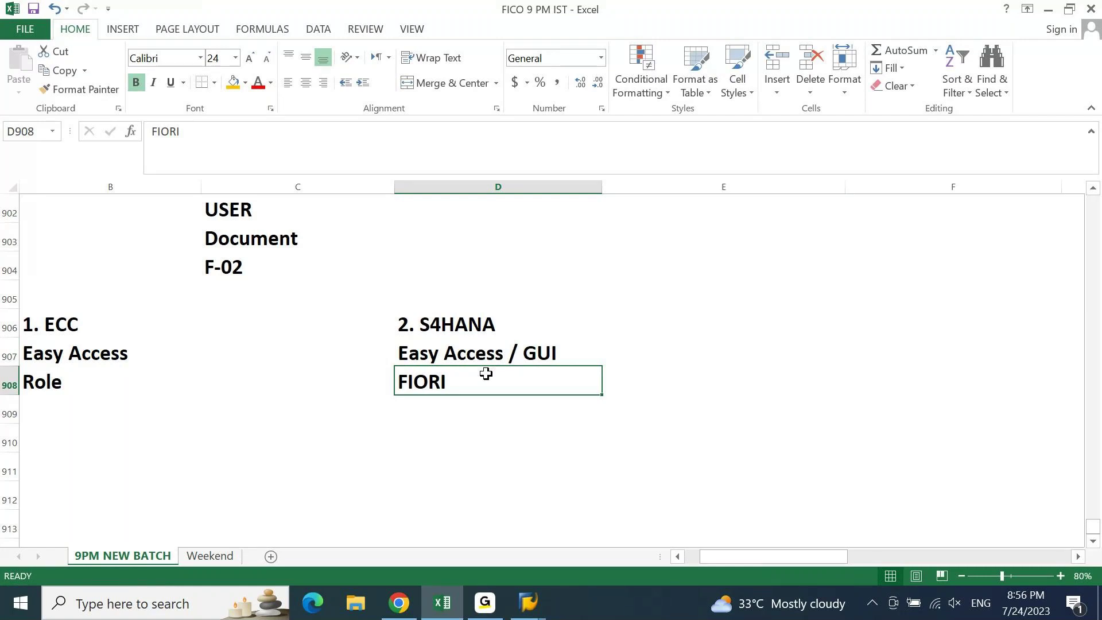
pyautogui.press('Left')
pyautogui.press('Left')
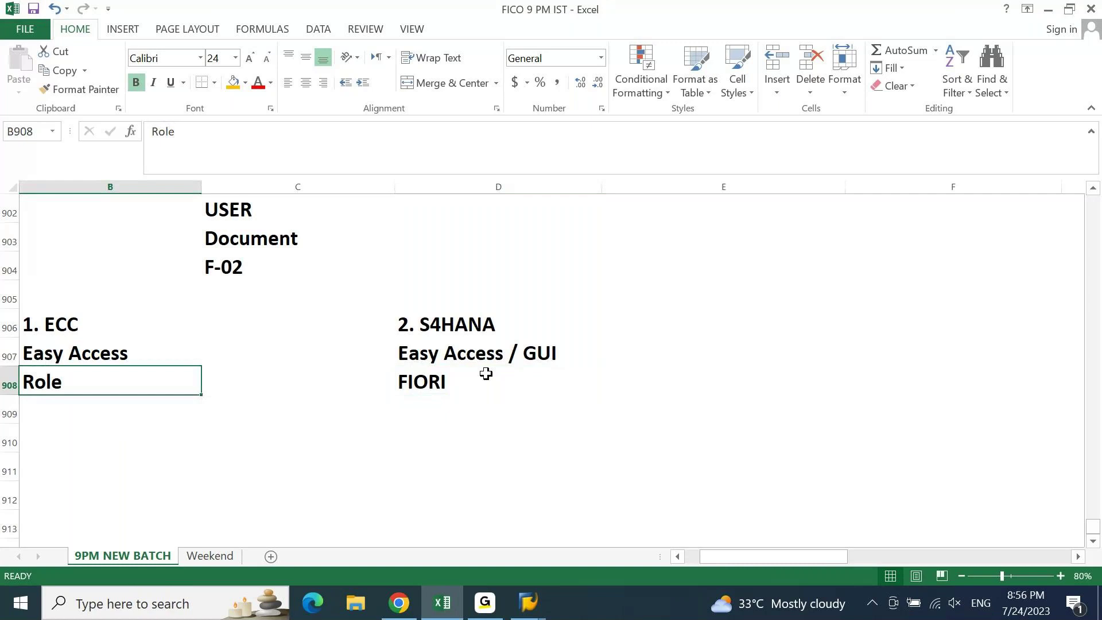
pyautogui.press('Up')
pyautogui.press('Right')
pyautogui.press('Right')
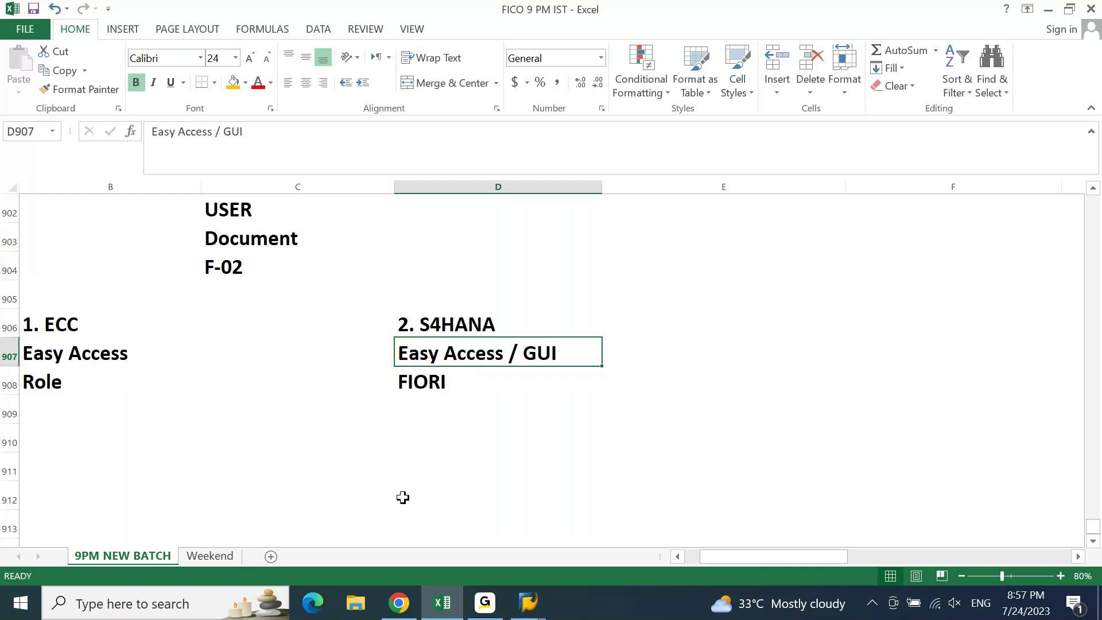
# - Locate the FIORI entry in D908 beneath Easy Access / GUI
pyautogui.press('Left')
pyautogui.press('Left')
pyautogui.press('Left')
pyautogui.press('Right')
pyautogui.press('Right')
pyautogui.press('Right')
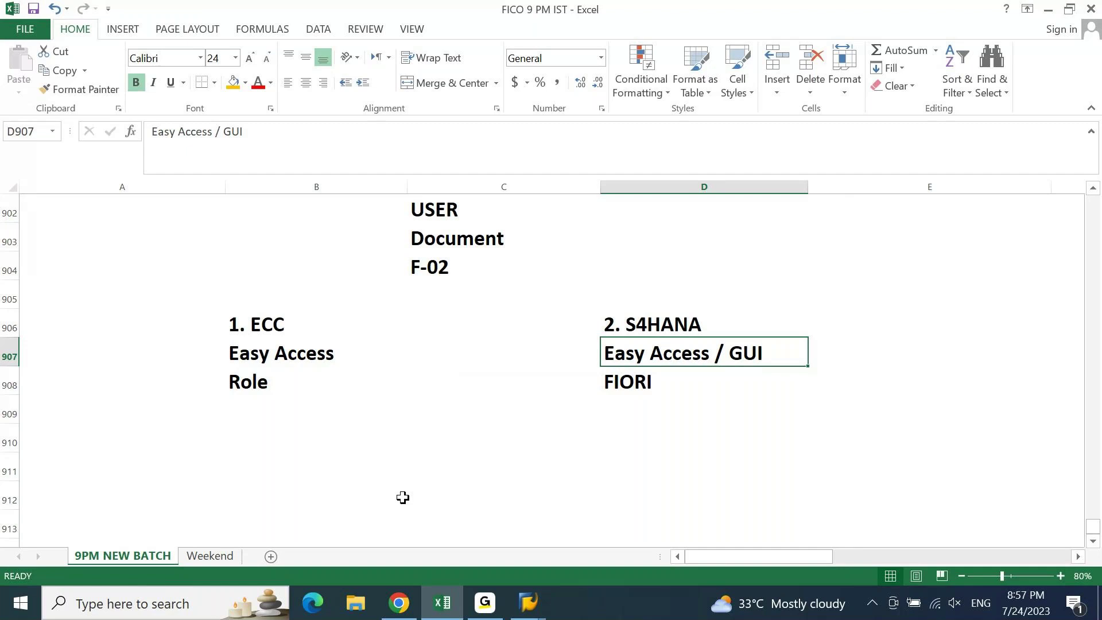
pyautogui.press('Down')
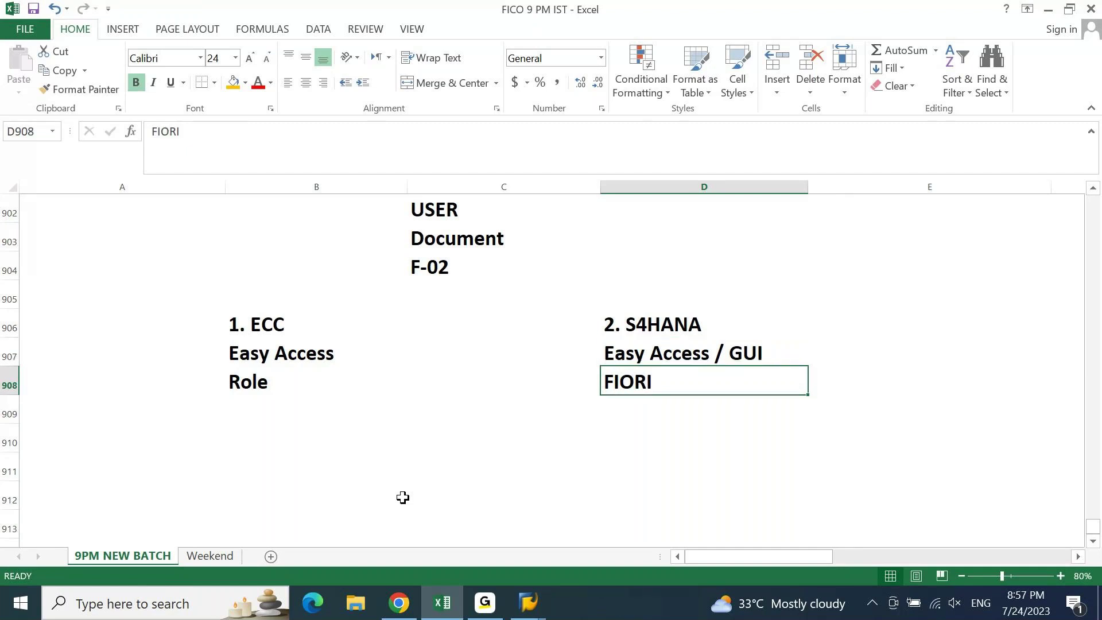
pyautogui.press('Down')
pyautogui.press('Up')
pyautogui.press('pagedown')
pyautogui.press('pageup')
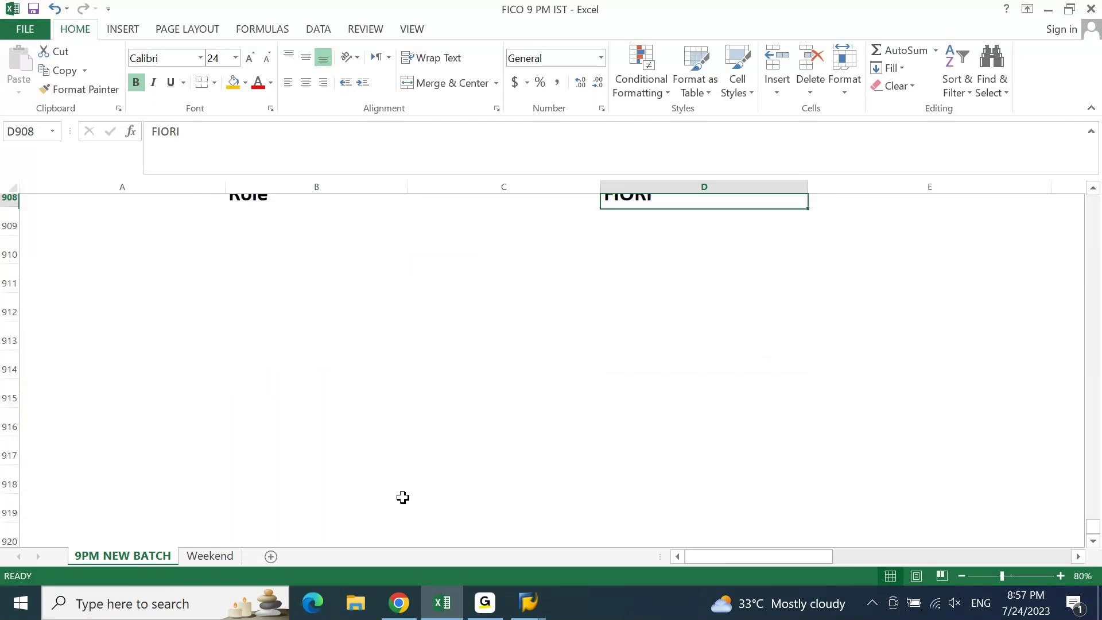
# - Cut FIORI and paste it into E907, beside Easy Access / GUI
pyautogui.press('Left')
pyautogui.press('Up')
pyautogui.press('Up')
pyautogui.press('Up')
pyautogui.press('Up')
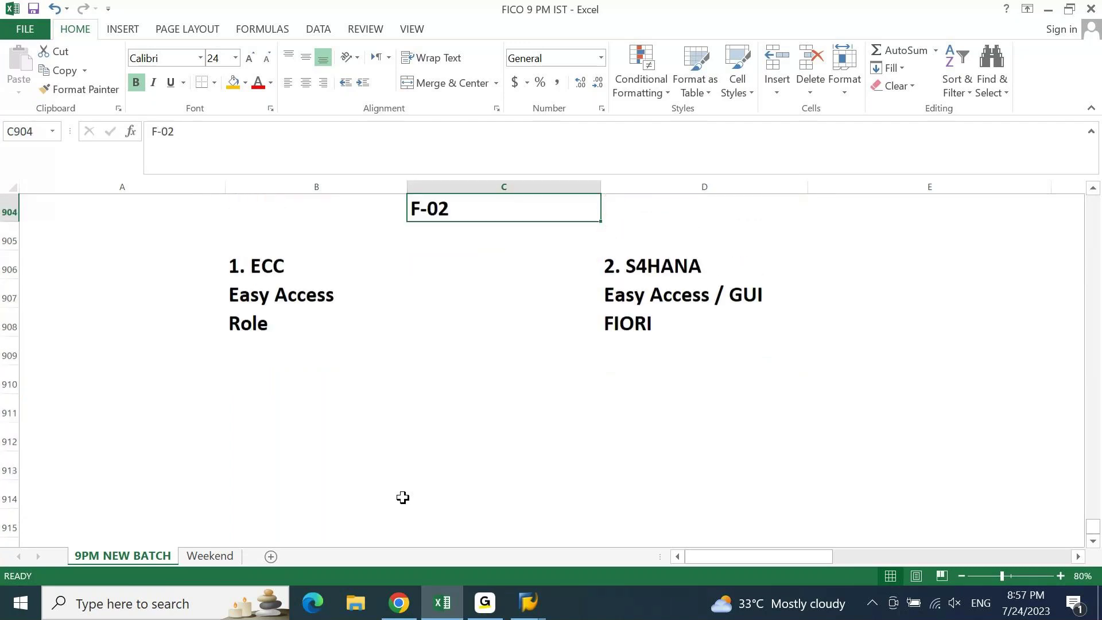
pyautogui.press('Down')
pyautogui.press('Down')
pyautogui.press('Down')
pyautogui.press('Right')
pyautogui.press('Right')
pyautogui.press('Left')
pyautogui.press('Down')
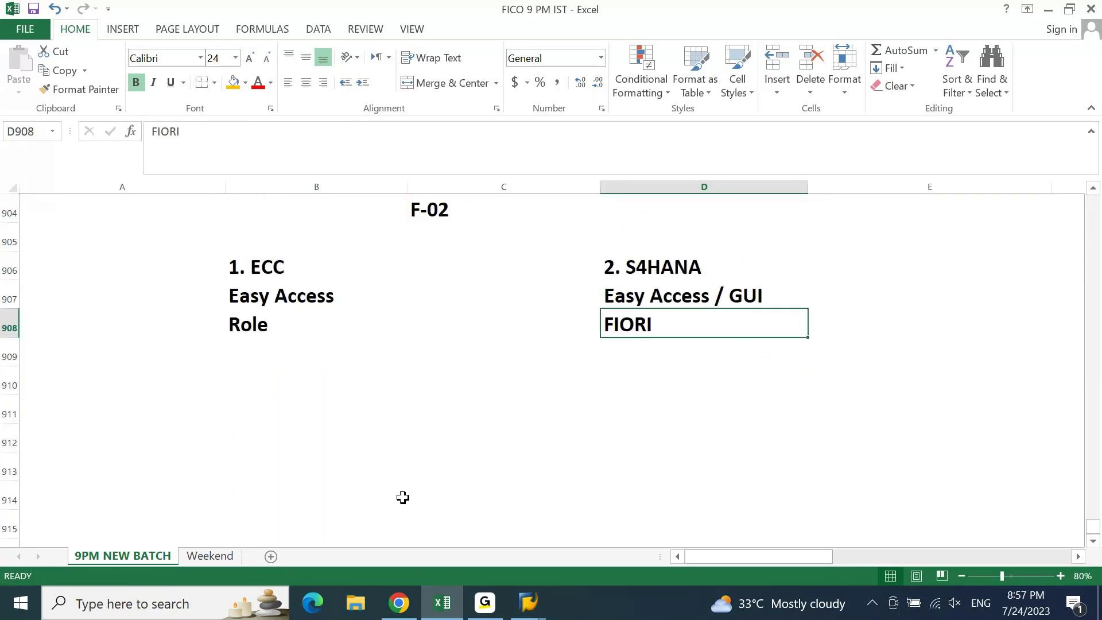
pyautogui.hotkey('ctrl', 'x')
pyautogui.press('Up')
pyautogui.press('Right')
pyautogui.hotkey('ctrl', 'v')
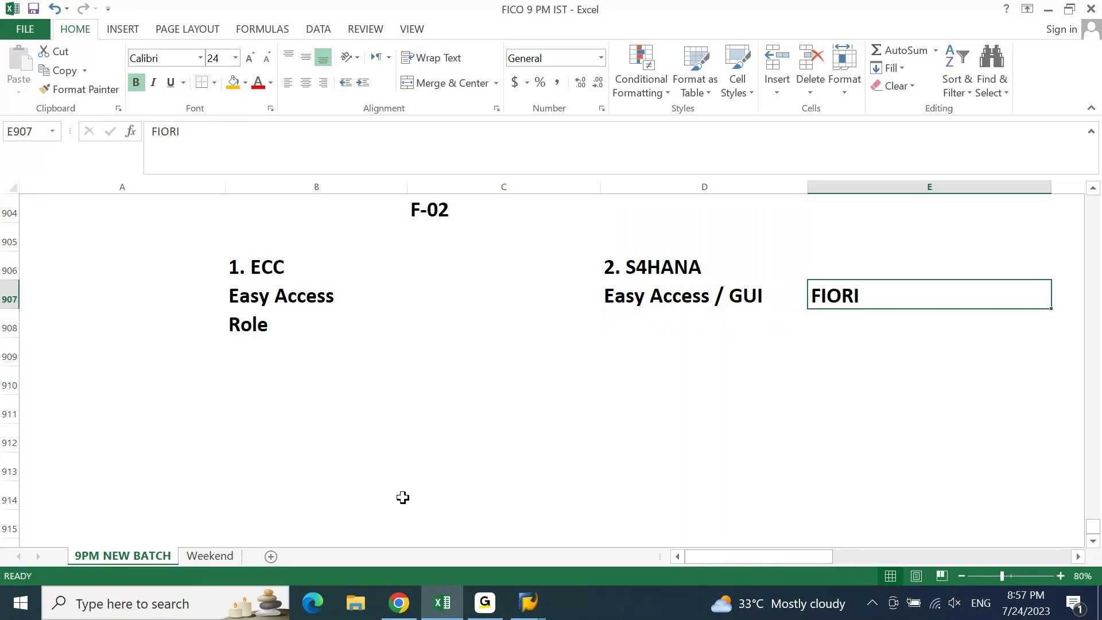
# - Enter Role in D908 under Easy Access / GUI and in E908 under FIORI
pyautogui.press('Left')
pyautogui.press('Down')
pyautogui.write('Role')
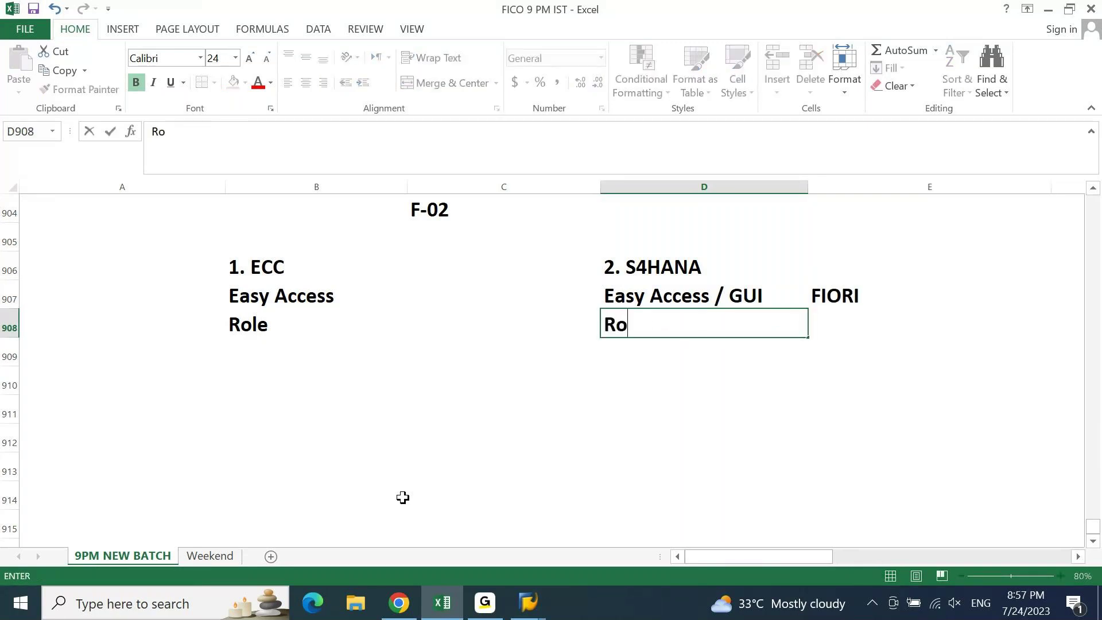
pyautogui.press('Tab')
pyautogui.write('Role')
pyautogui.press('Return')
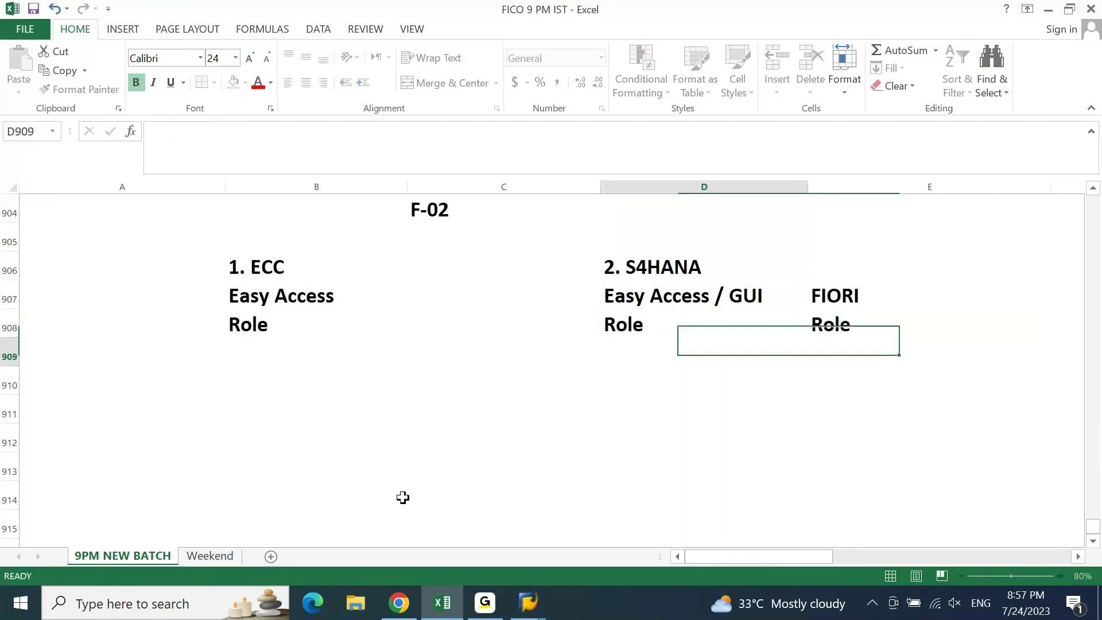
pyautogui.press('Up')
pyautogui.press('Up')
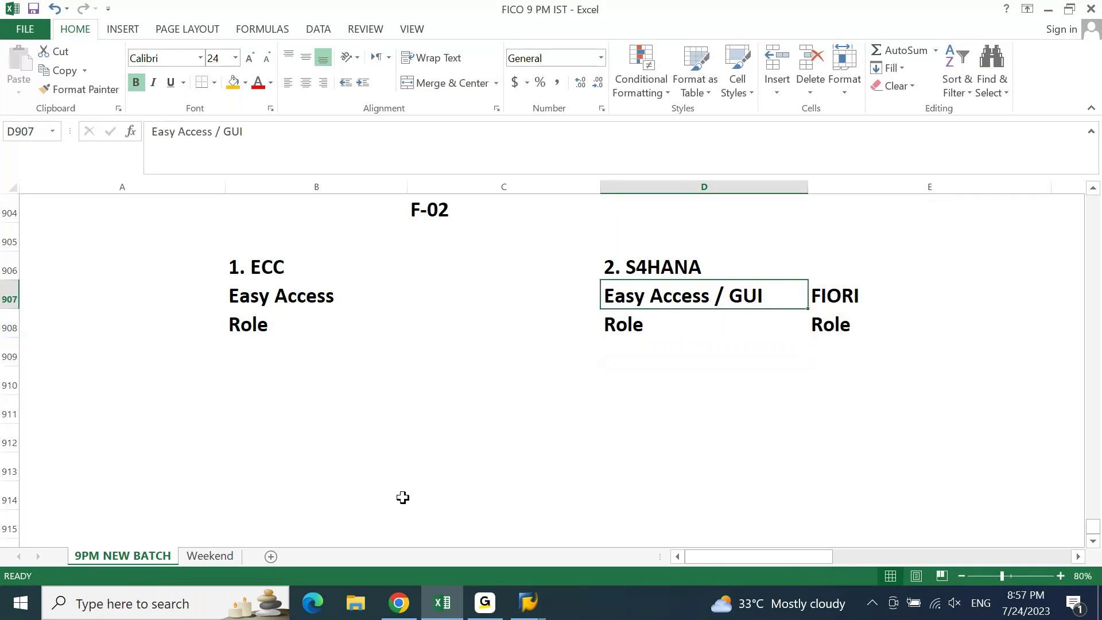
pyautogui.press('Right')
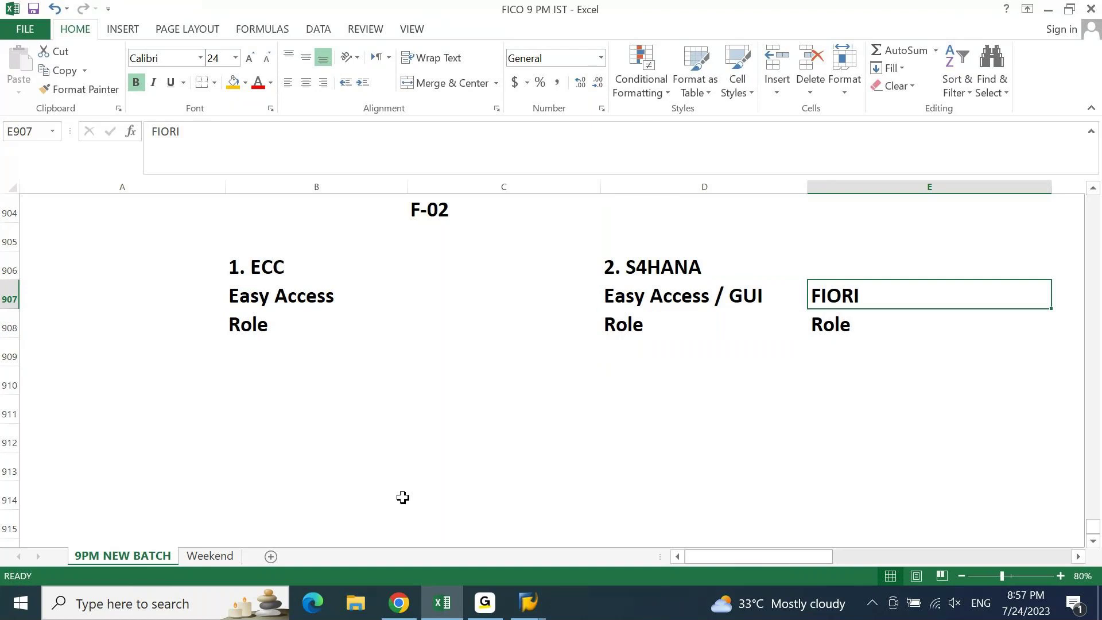
pyautogui.press('Left')
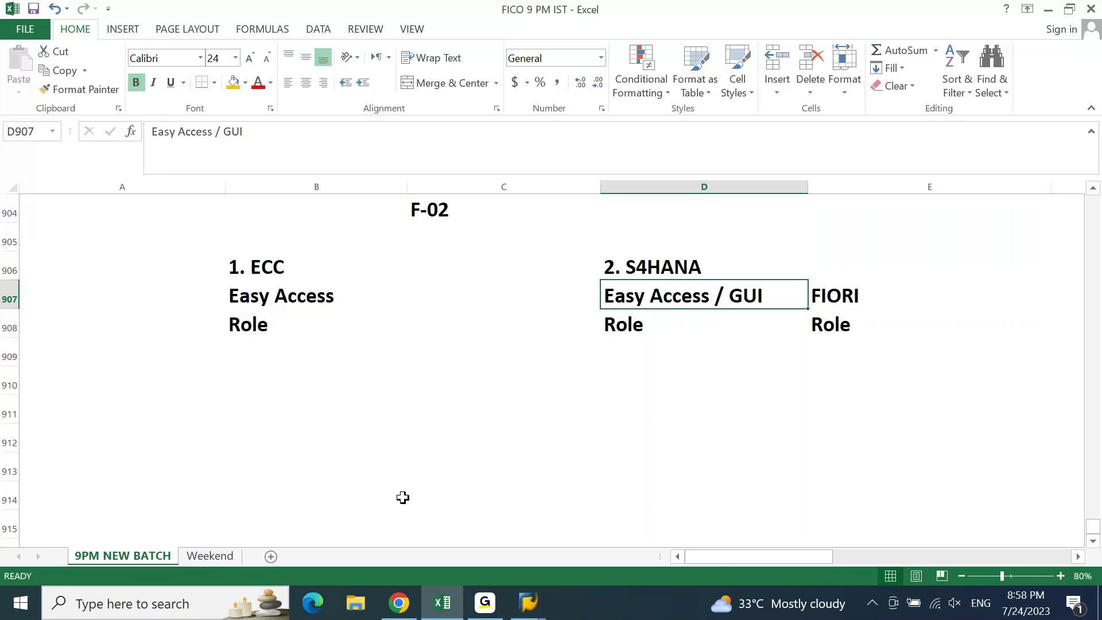
pyautogui.click(528, 602)
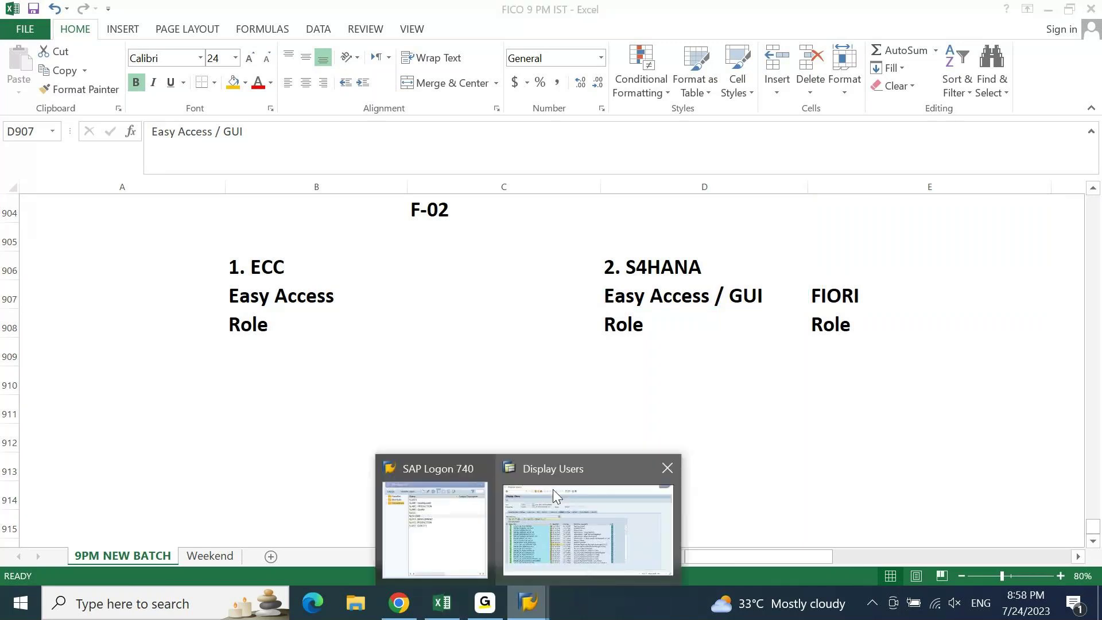
pyautogui.click(552, 489)
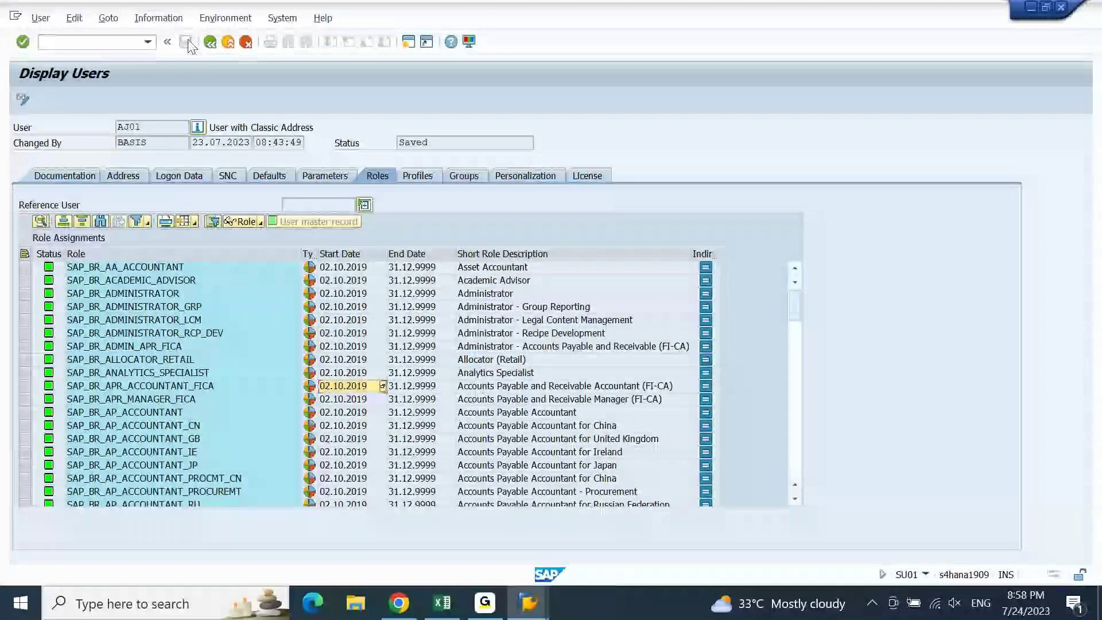
pyautogui.click(130, 40)
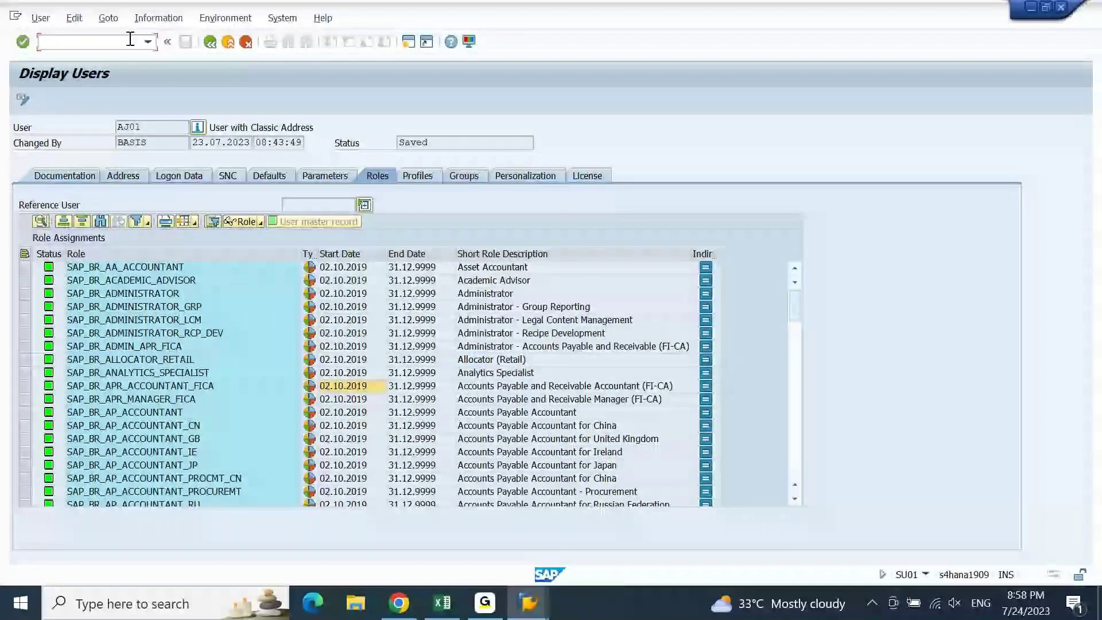
# - Rename the D908 role to Backend Role and shade D906:D908 orange
pyautogui.hotkey('alt', 'Tab')
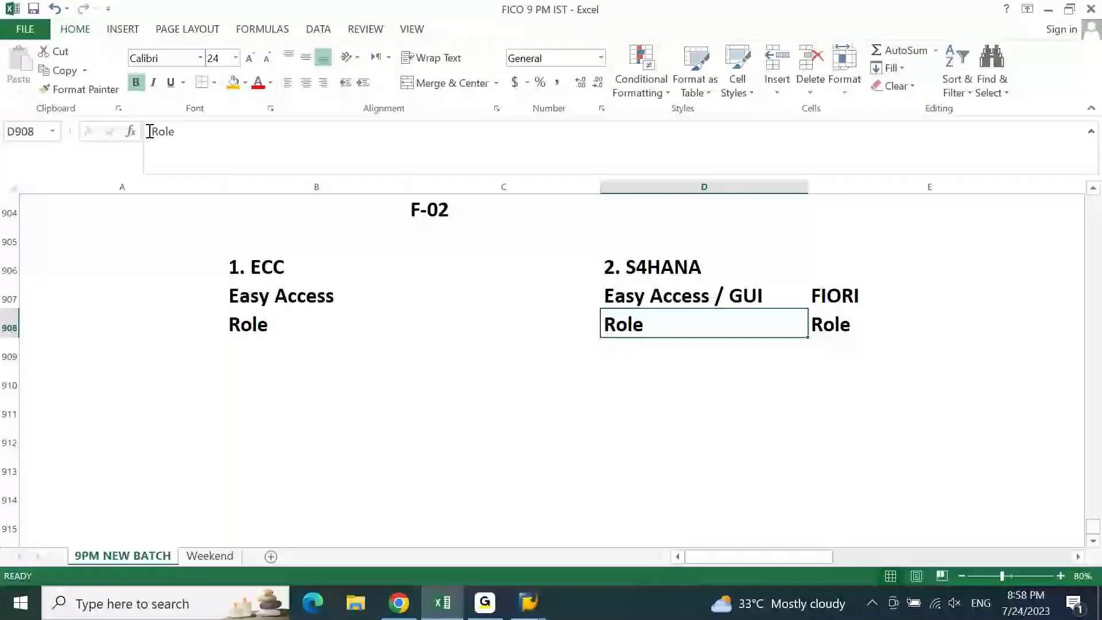
pyautogui.click(149, 132)
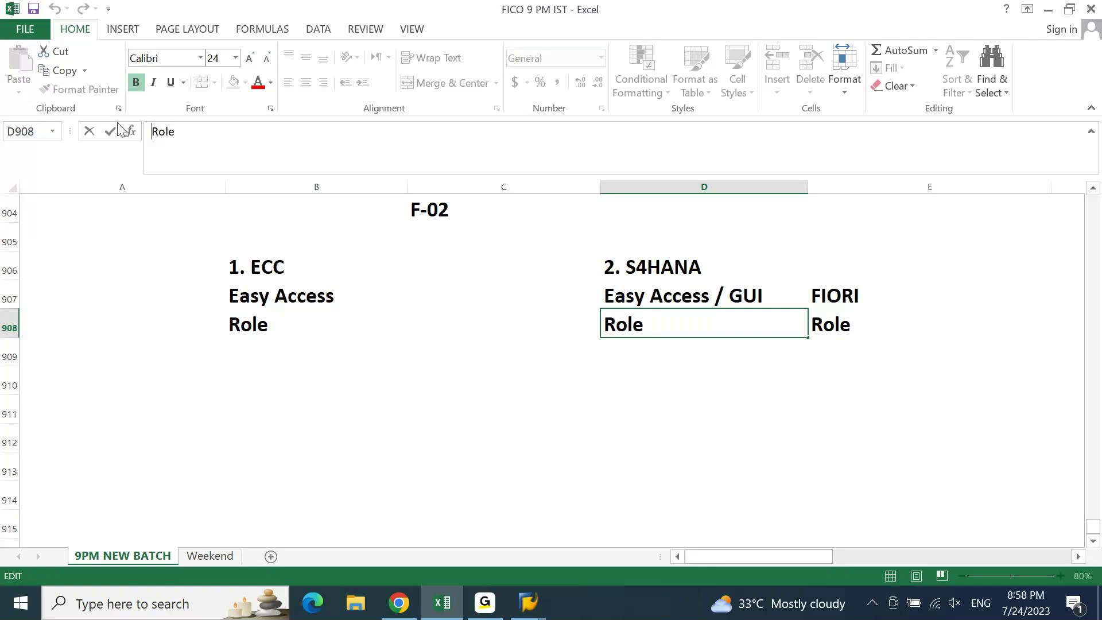
pyautogui.write('Backend')
pyautogui.press('Return')
pyautogui.press('Up')
pyautogui.press('Up')
pyautogui.press('Up')
pyautogui.hotkey('shift', 'Down')
pyautogui.hotkey('shift', 'Down')
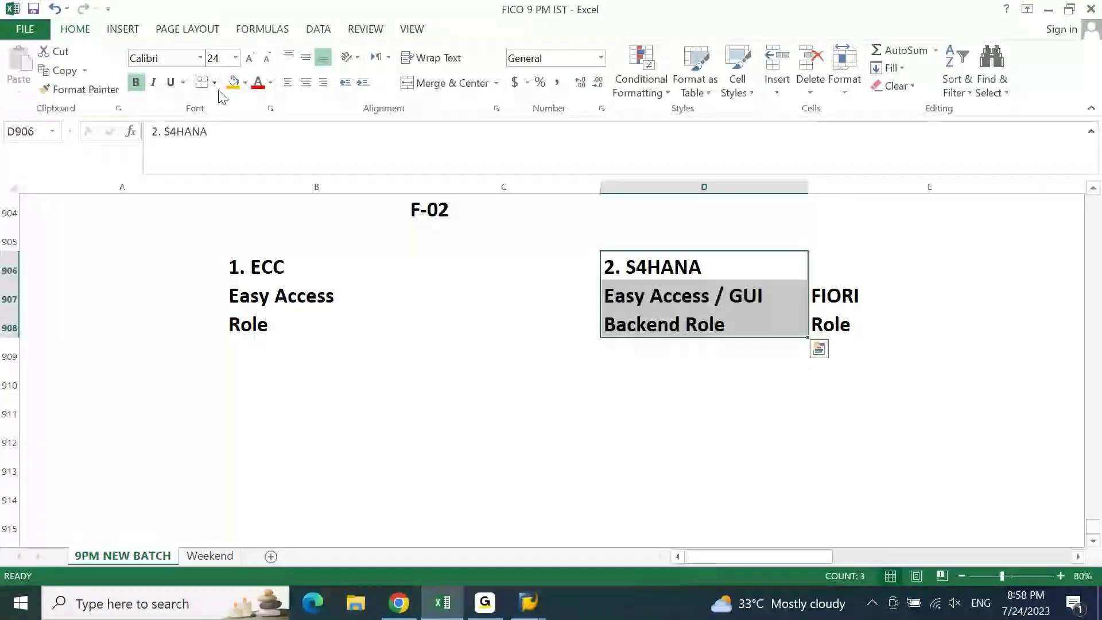
pyautogui.click(235, 85)
# - Rename the Role under FIORI in E908 to Front Role
pyautogui.press('Right')
pyautogui.press('Down')
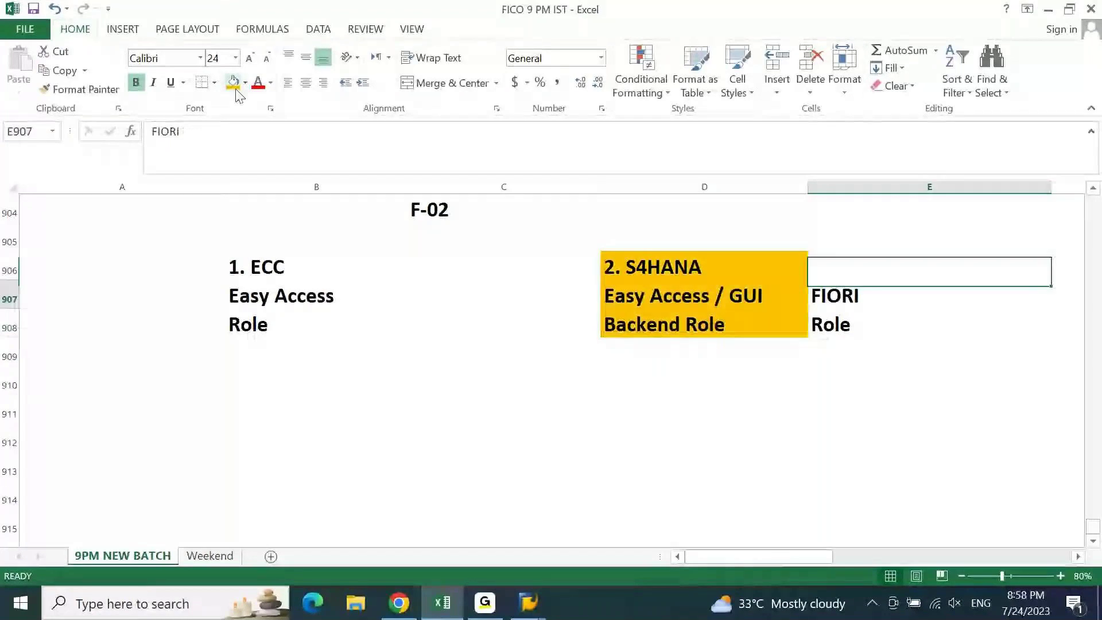
pyautogui.hotkey('shift', 'Down')
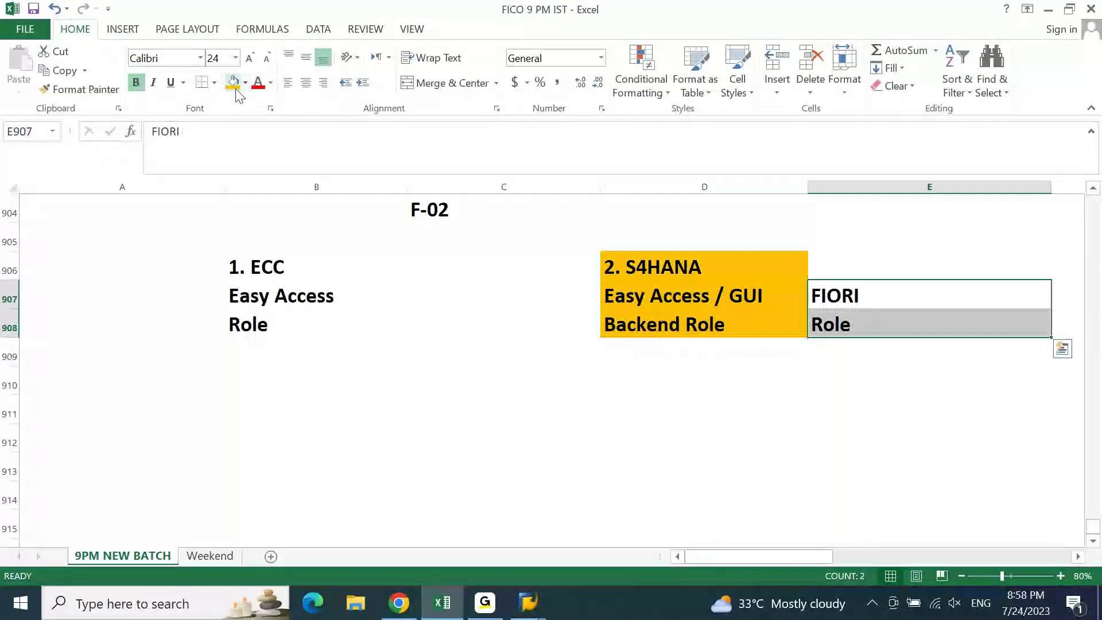
pyautogui.press('Down')
pyautogui.press('F2')
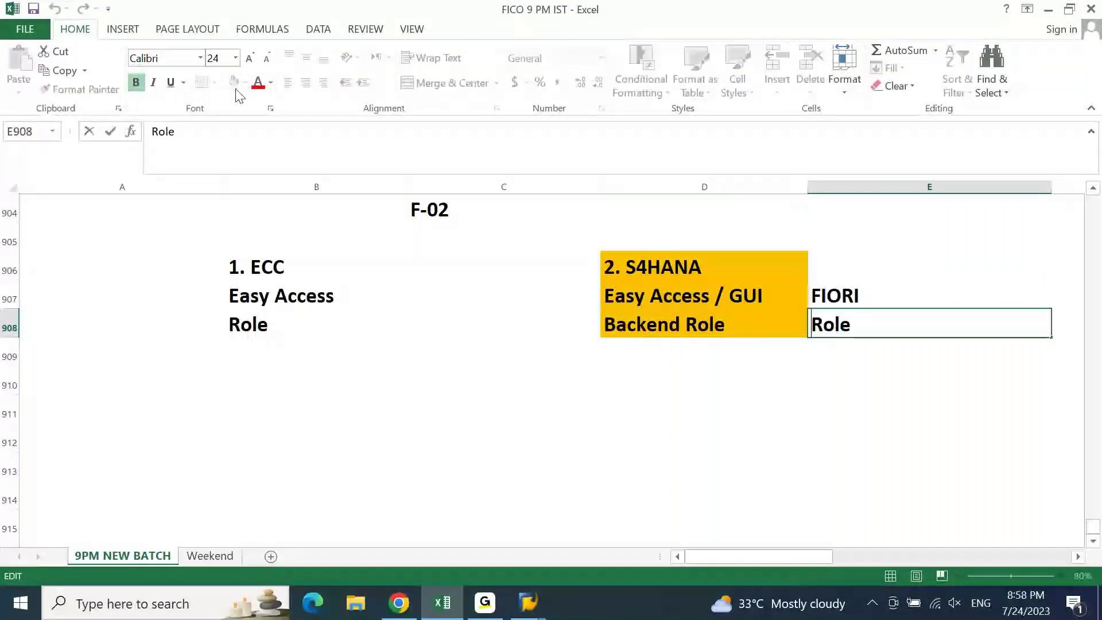
pyautogui.write('Fron')
pyautogui.write('t')
pyautogui.press('Return')
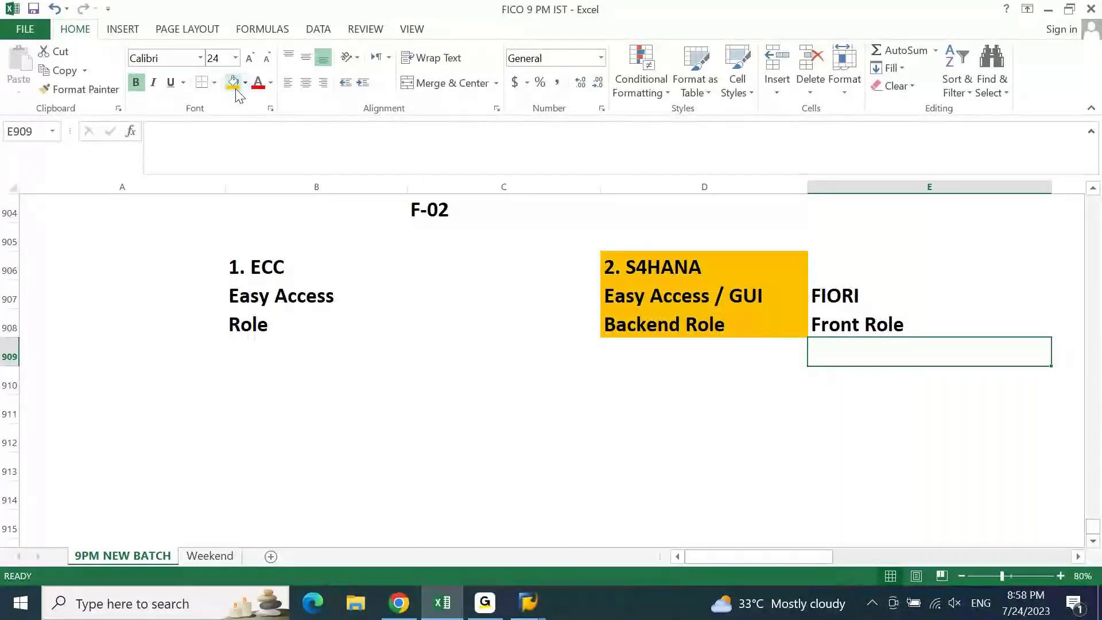
pyautogui.press('Home')
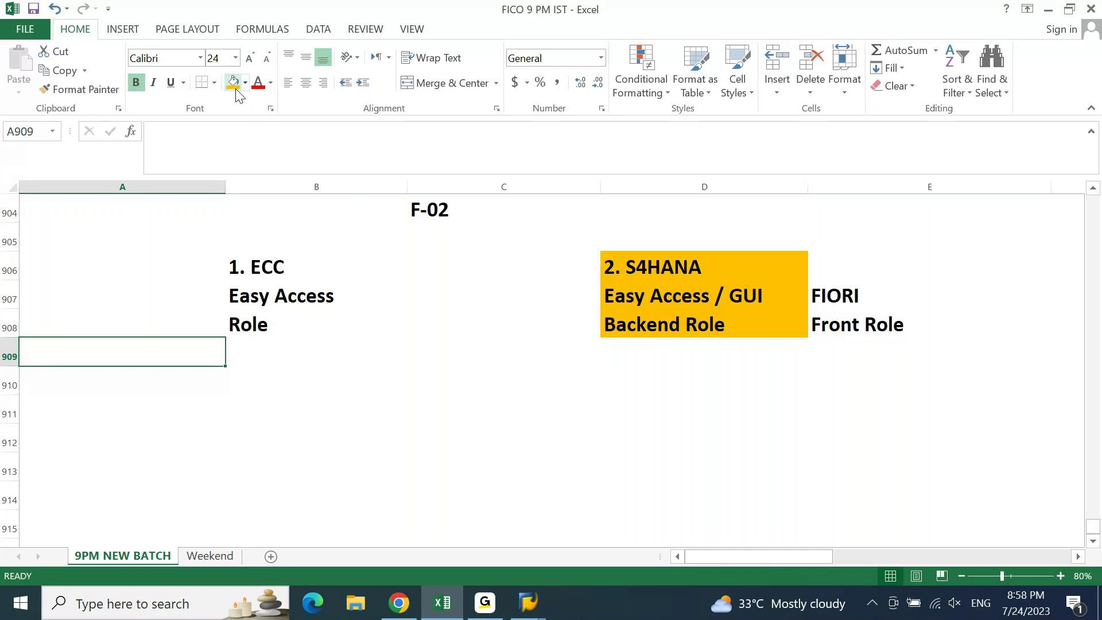
# - Save the workbook with Ctrl+S and return to the Chrome Cash Journal tab
pyautogui.hotkey('ctrl', 's')
pyautogui.click(399, 603)
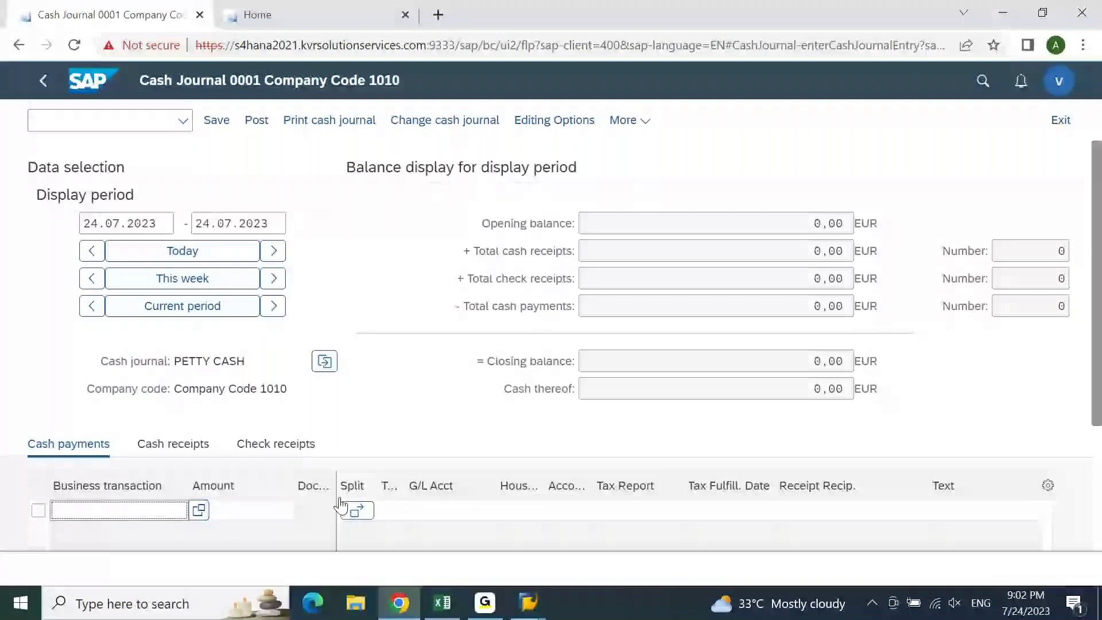
# - Select the command field on the Cash Journal 0001 PETTY CASH screen for company code 1010
pyautogui.click(114, 120)
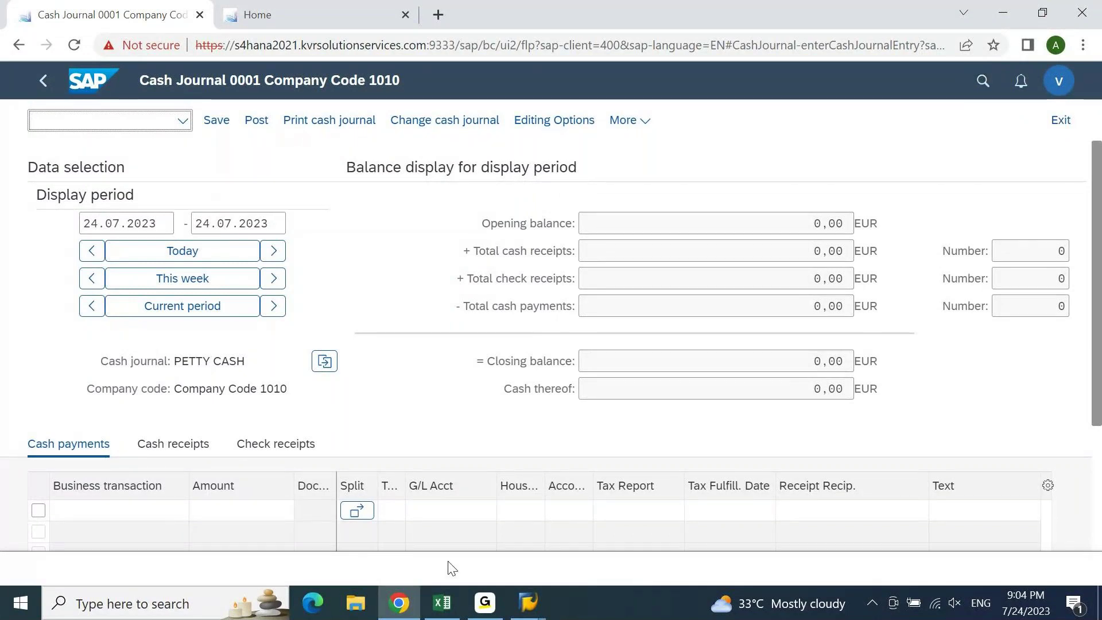
pyautogui.click(442, 603)
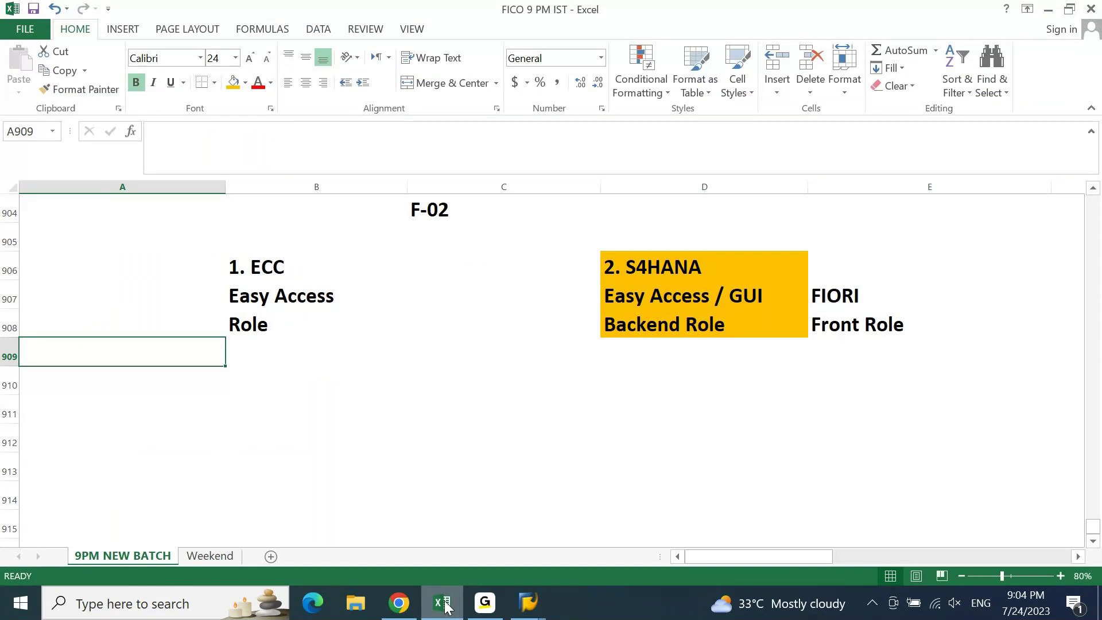
# - Move up to the BPML - Business Process Master List line in row 888
pyautogui.press('pageup')
pyautogui.press('pageup')
pyautogui.press('Right')
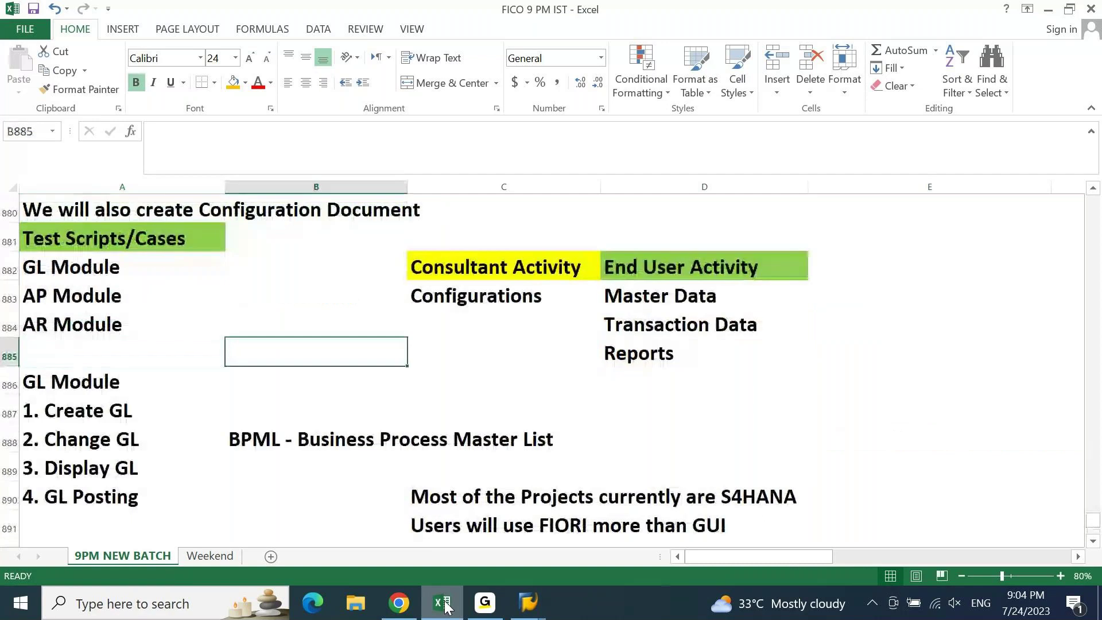
pyautogui.press('Up')
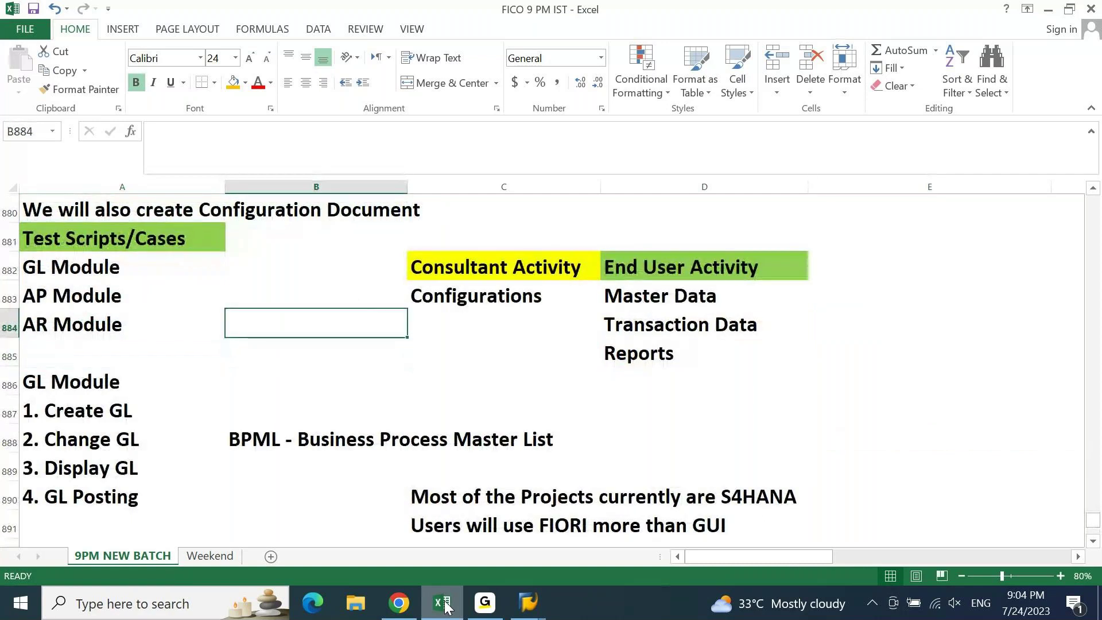
pyautogui.press('Up')
pyautogui.press('Up')
pyautogui.press('Up')
pyautogui.press('Up')
pyautogui.press('Up')
pyautogui.press('Up')
pyautogui.press('Up')
pyautogui.press('Up')
pyautogui.press('Up')
pyautogui.press('Up')
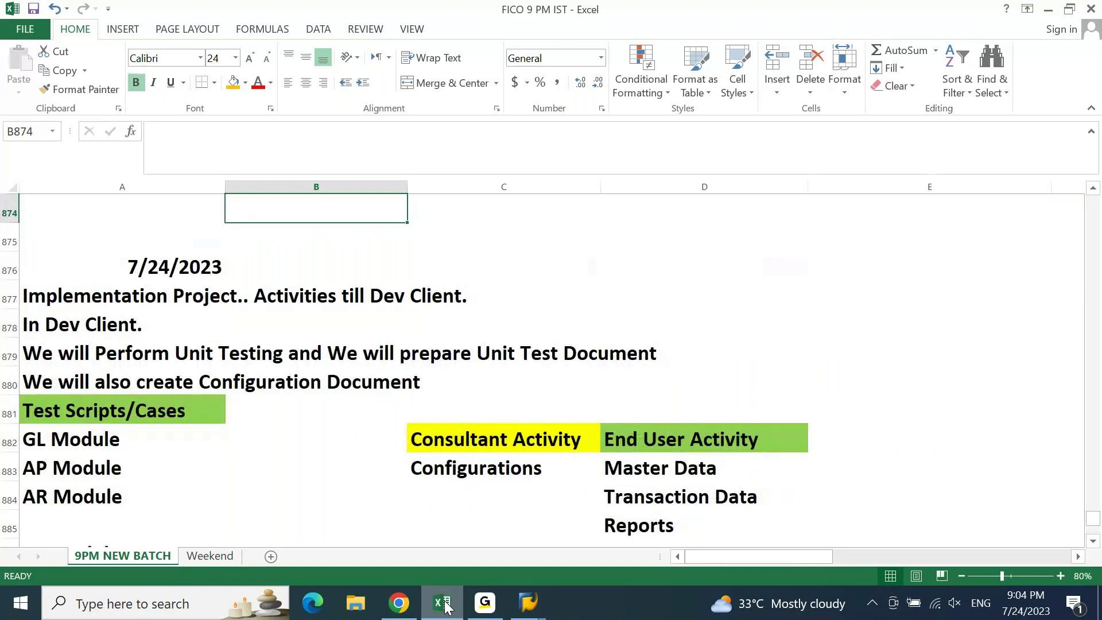
pyautogui.press('Down')
pyautogui.press('Down')
pyautogui.press('Down')
pyautogui.press('Down')
pyautogui.press('Down')
pyautogui.press('Down')
pyautogui.press('Down')
pyautogui.press('Down')
pyautogui.press('Down')
pyautogui.press('Down')
pyautogui.press('Down')
pyautogui.press('Down')
pyautogui.press('Down')
pyautogui.press('Right')
pyautogui.press('Down')
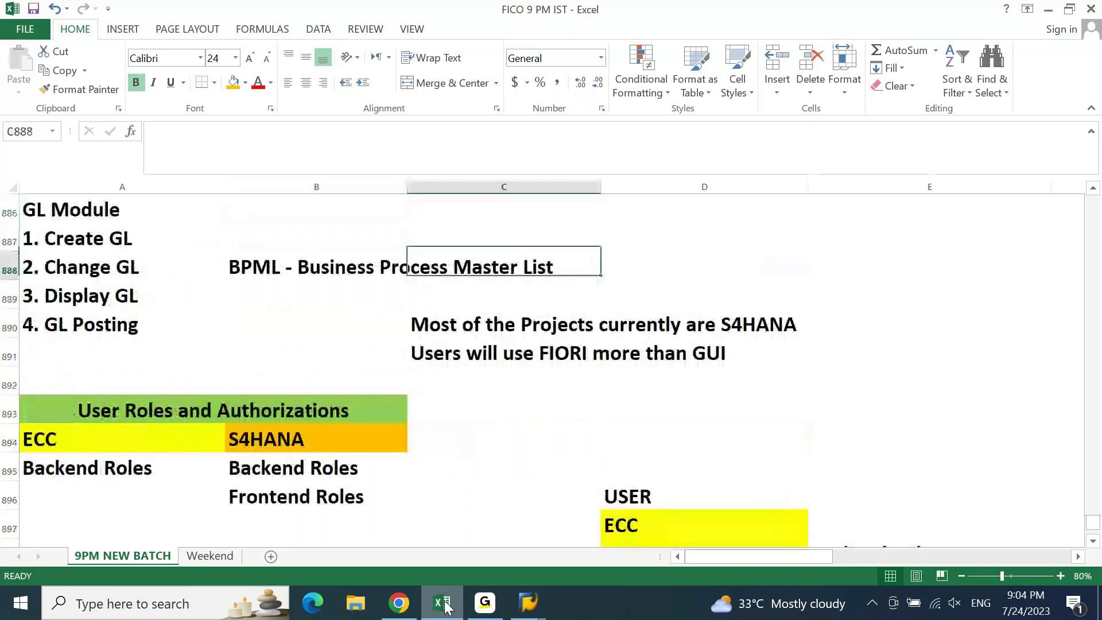
pyautogui.press('Left')
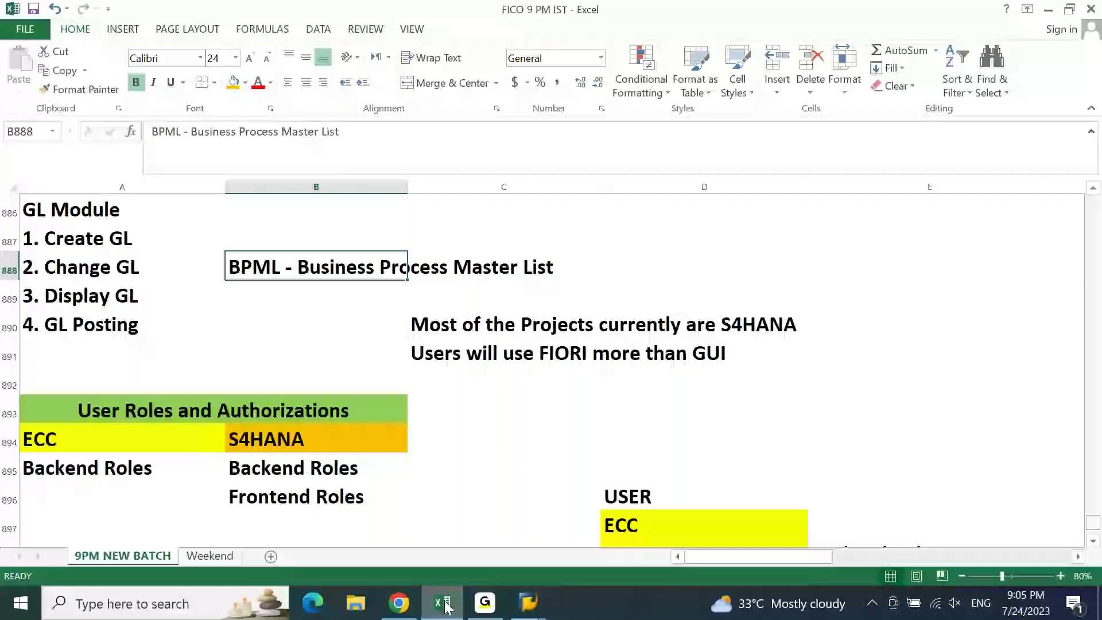
pyautogui.click(446, 607)
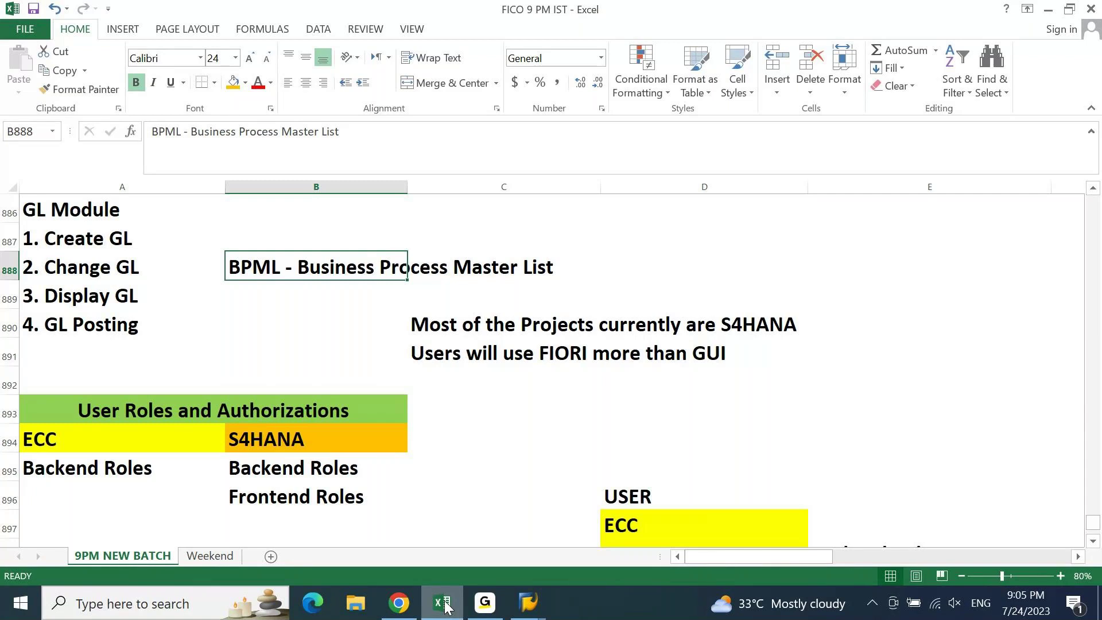
# - Page between A888 and the GUI/S4HANA/FIORI role rows to review the User Roles table
pyautogui.press('Left')
pyautogui.press('pagedown')
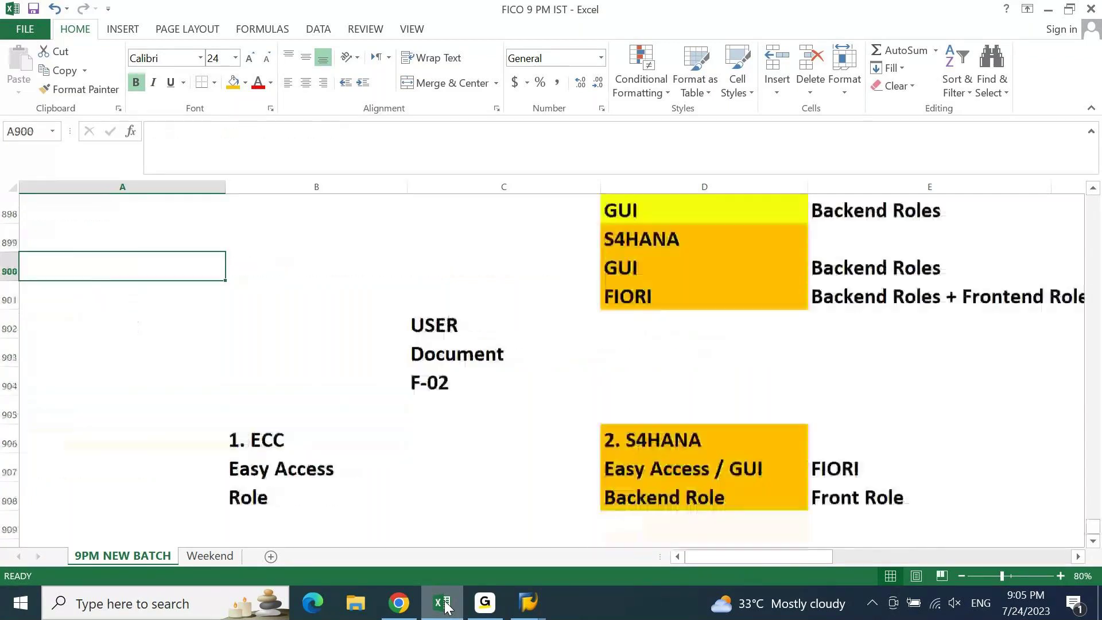
pyautogui.press('pageup')
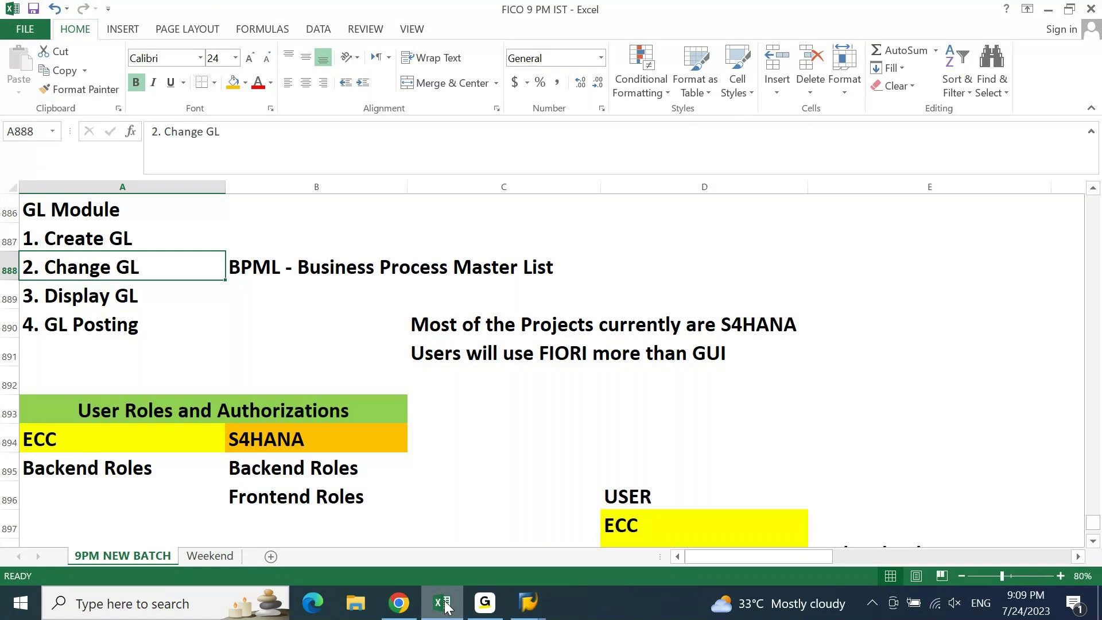
pyautogui.press('pagedown')
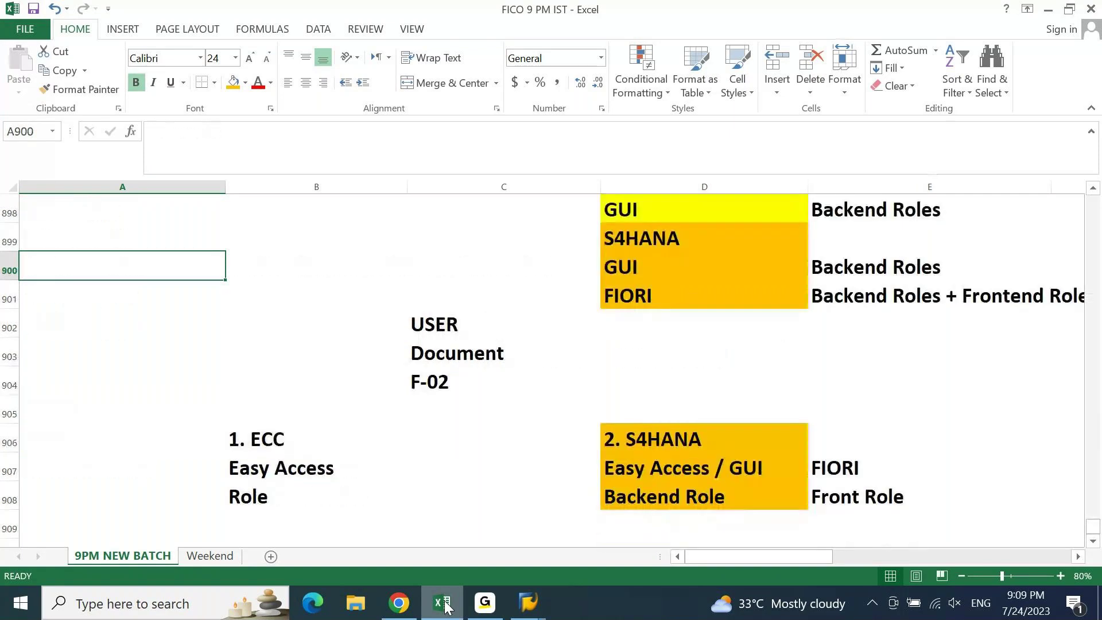
pyautogui.press('Up')
pyautogui.press('Up')
pyautogui.press('Up')
pyautogui.press('Up')
pyautogui.press('Up')
pyautogui.press('Up')
pyautogui.press('Up')
pyautogui.press('Right')
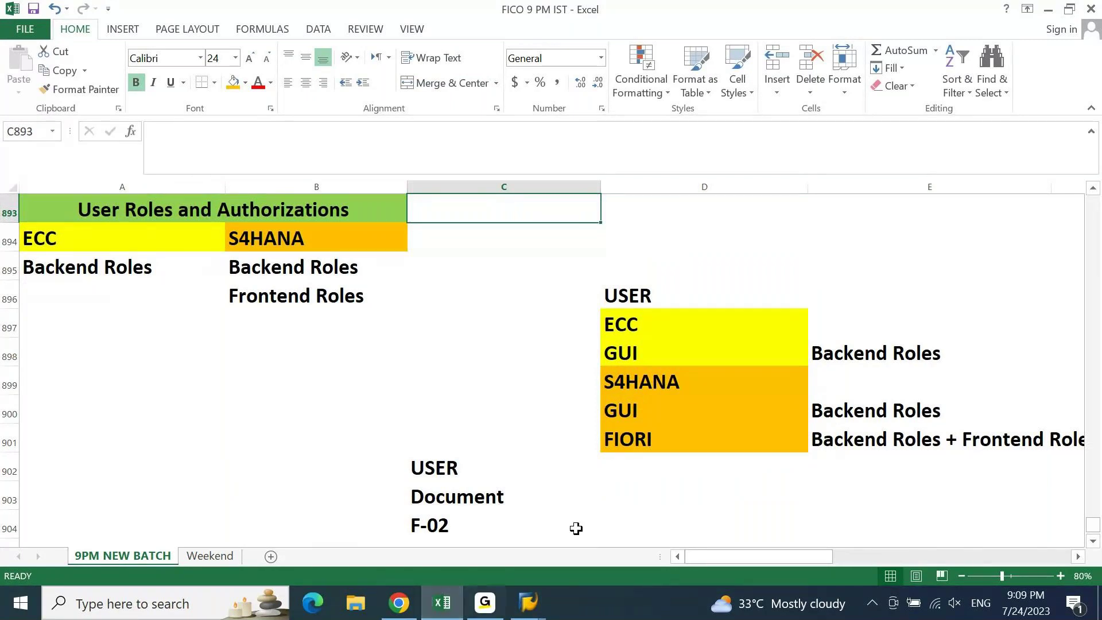
pyautogui.click(689, 488)
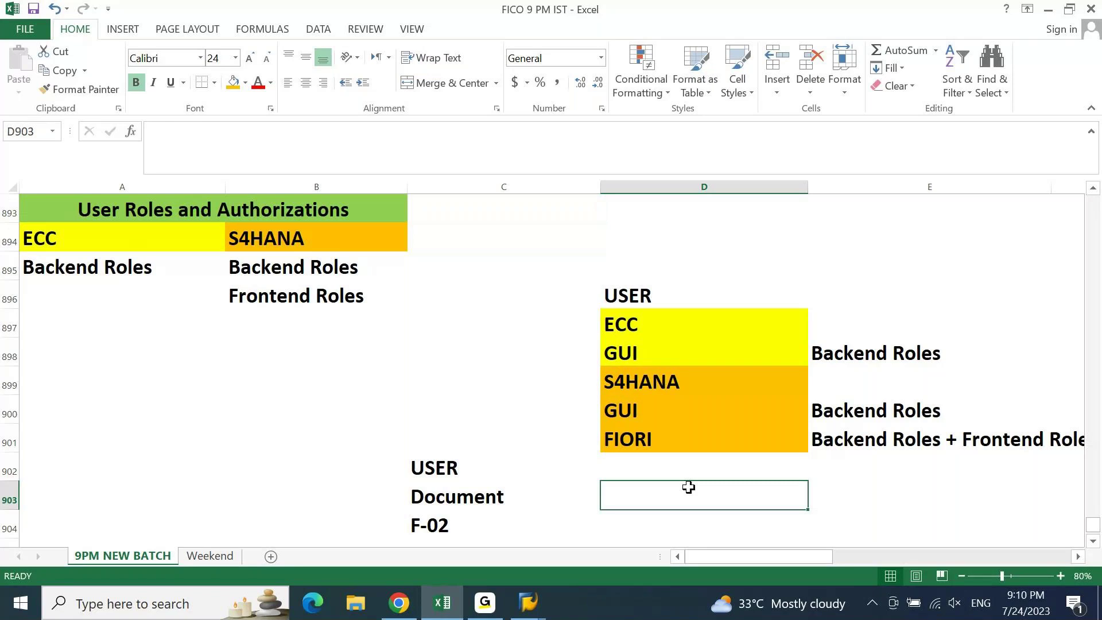
pyautogui.press('pagedown')
pyautogui.press('Home')
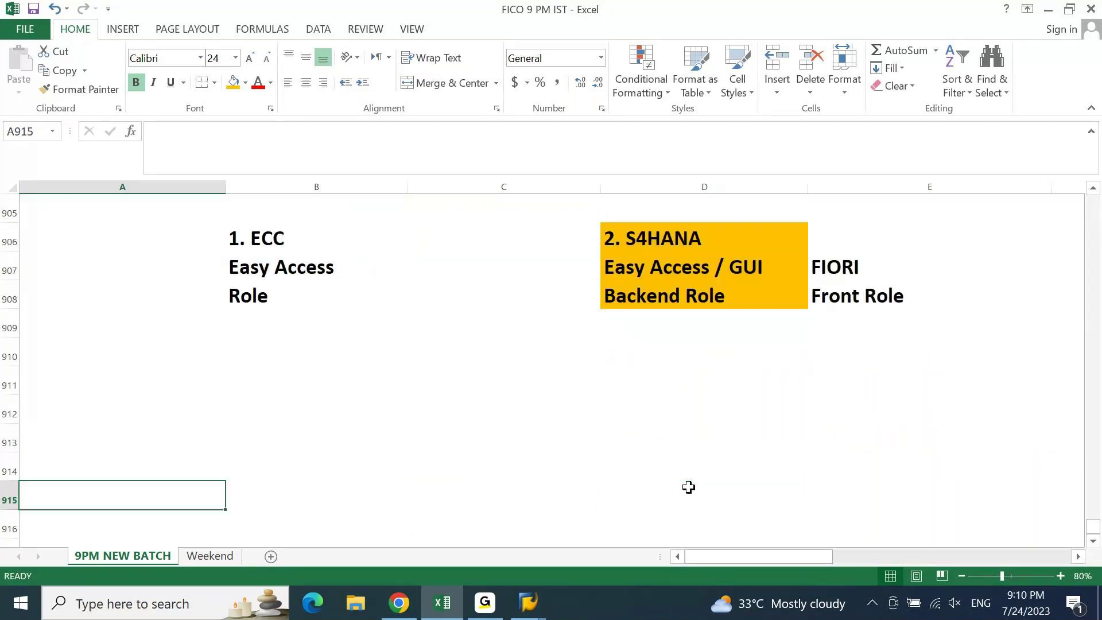
pyautogui.press('pageup')
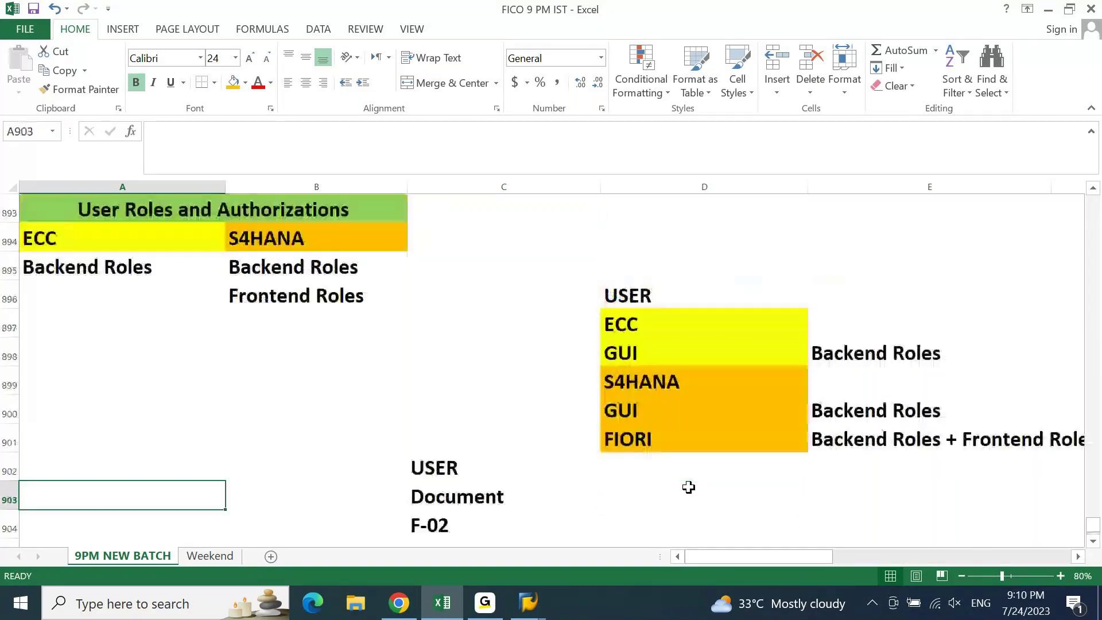